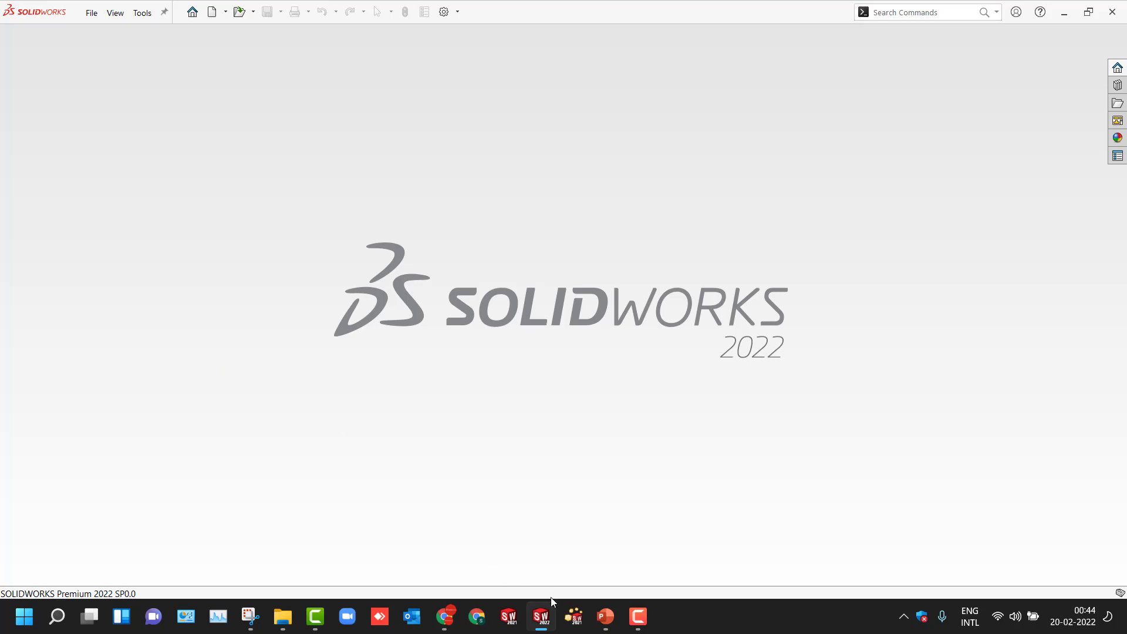
left_click(24, 617)
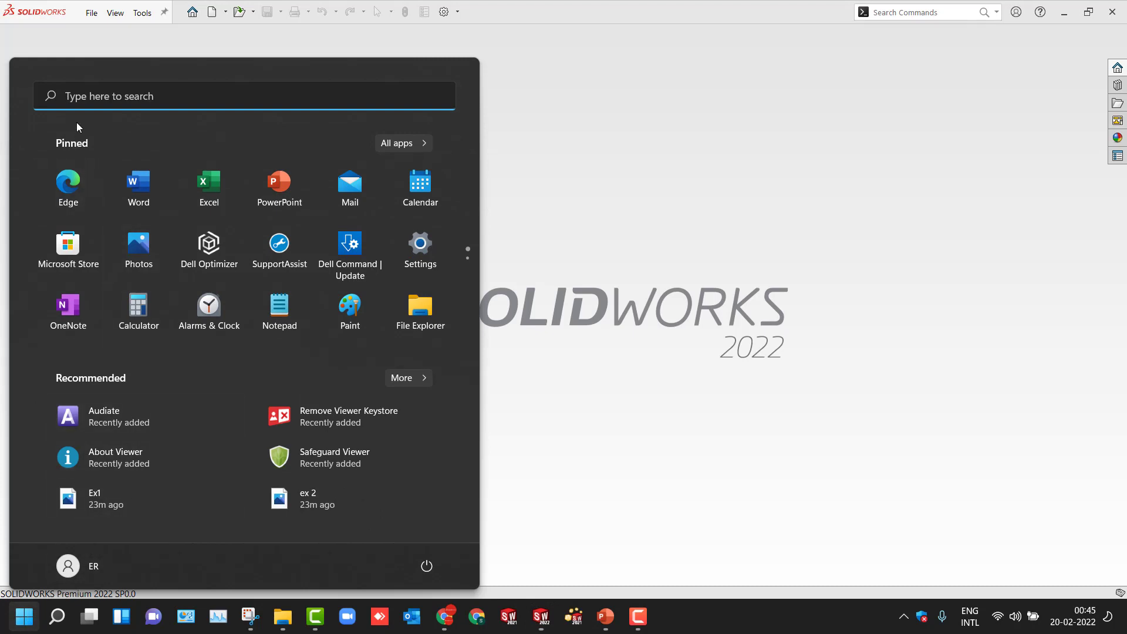
left_click(569, 125)
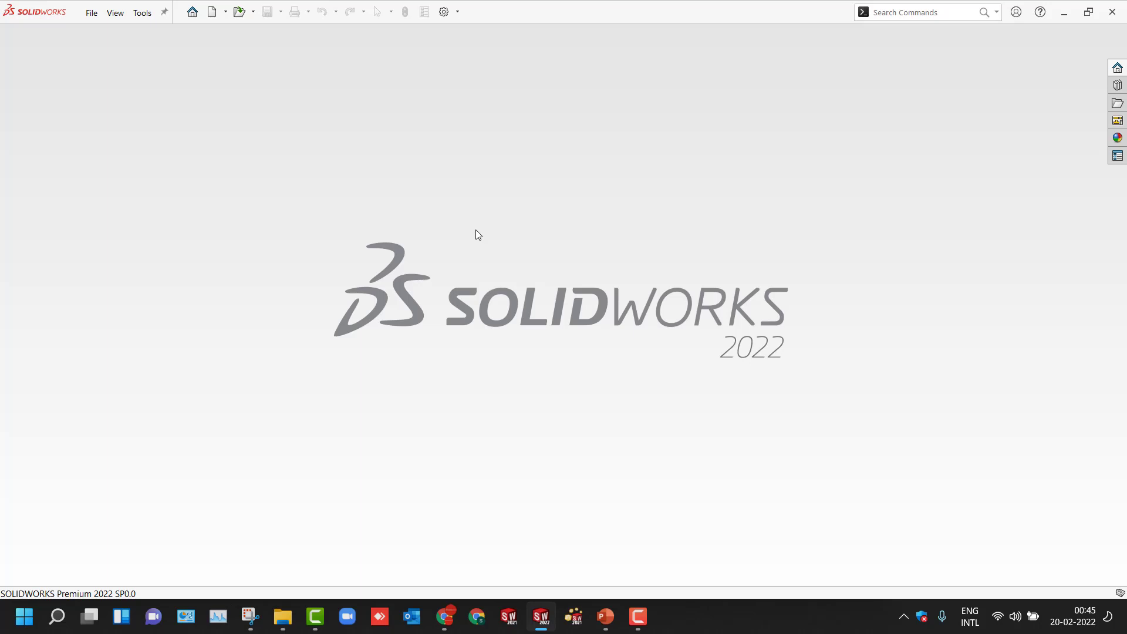
Step: Create a new part document
left_click(91, 12)
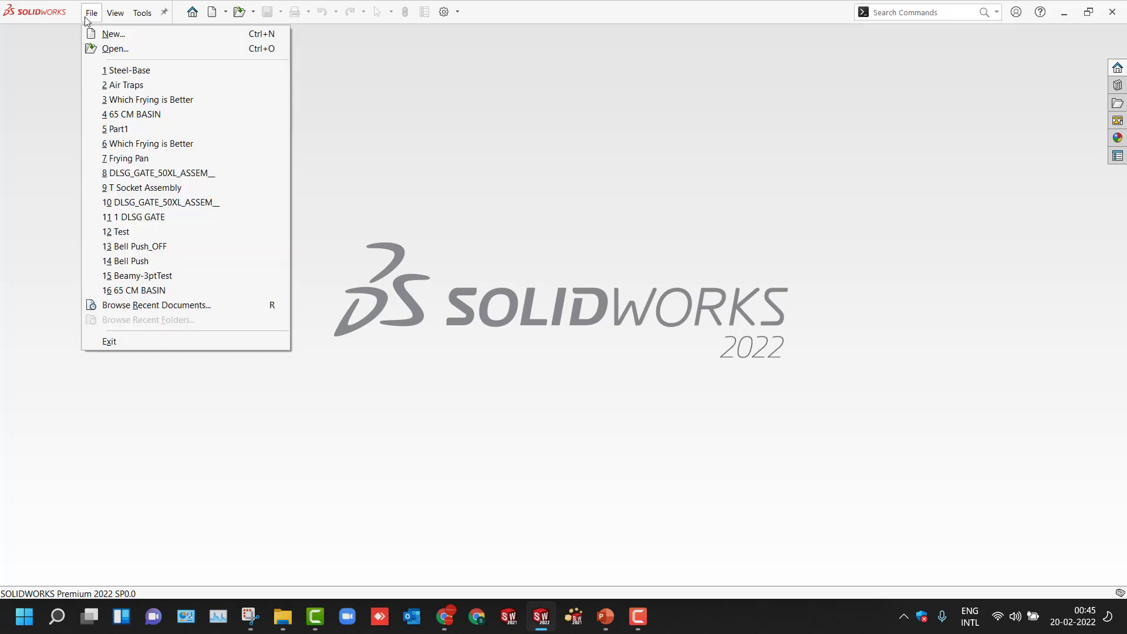
left_click(418, 83)
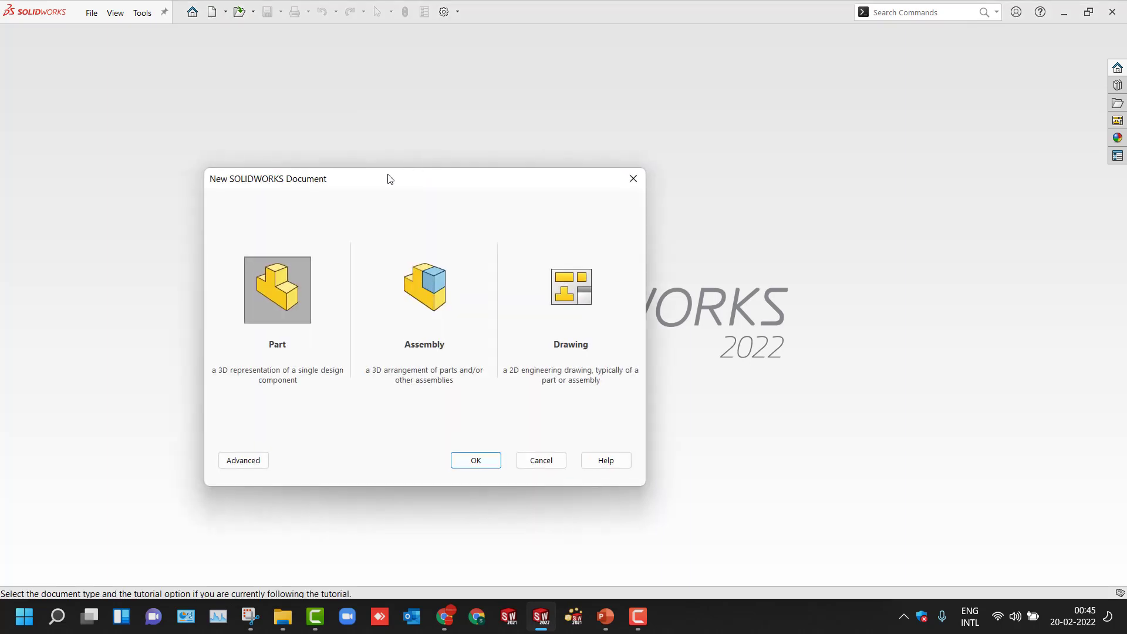
left_click_drag(382, 186, 491, 130)
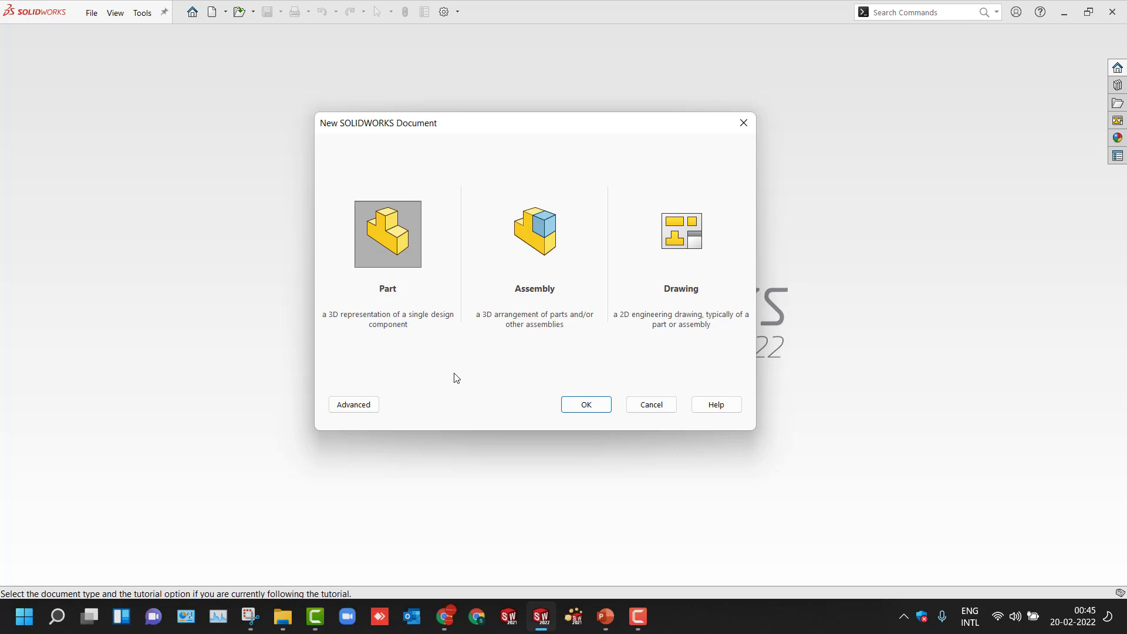
left_click(354, 405)
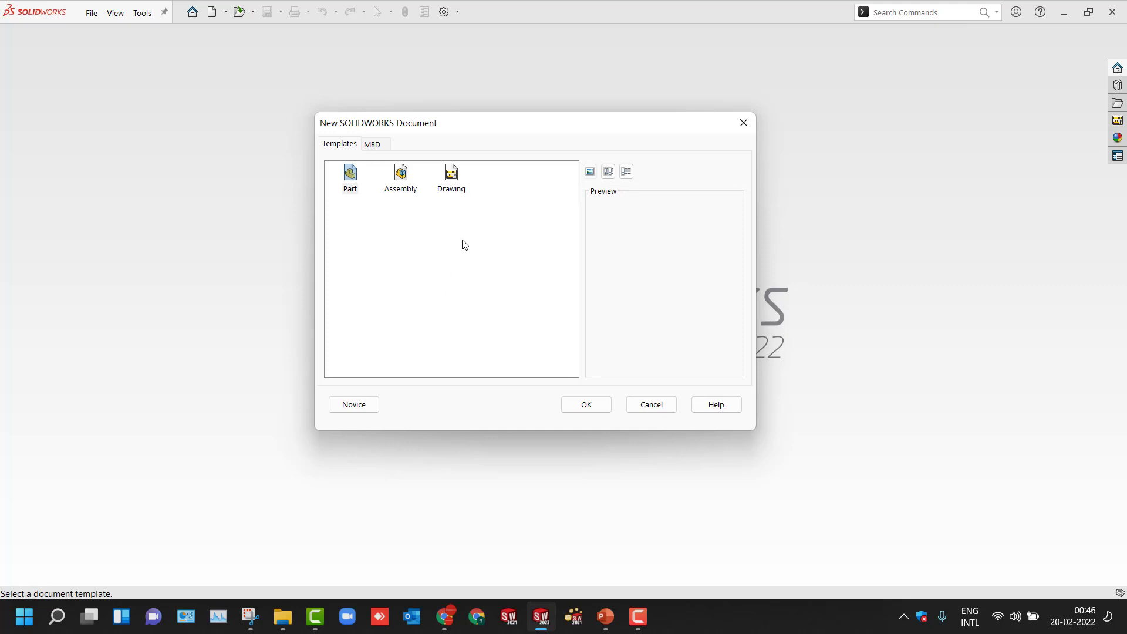
left_click(343, 408)
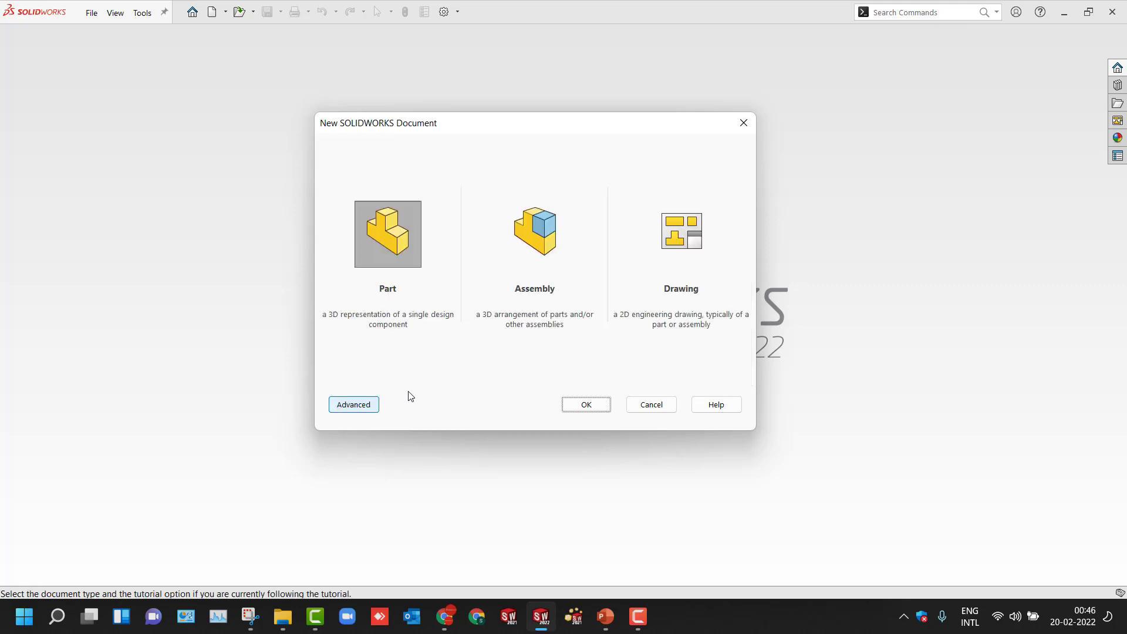
left_click(583, 403)
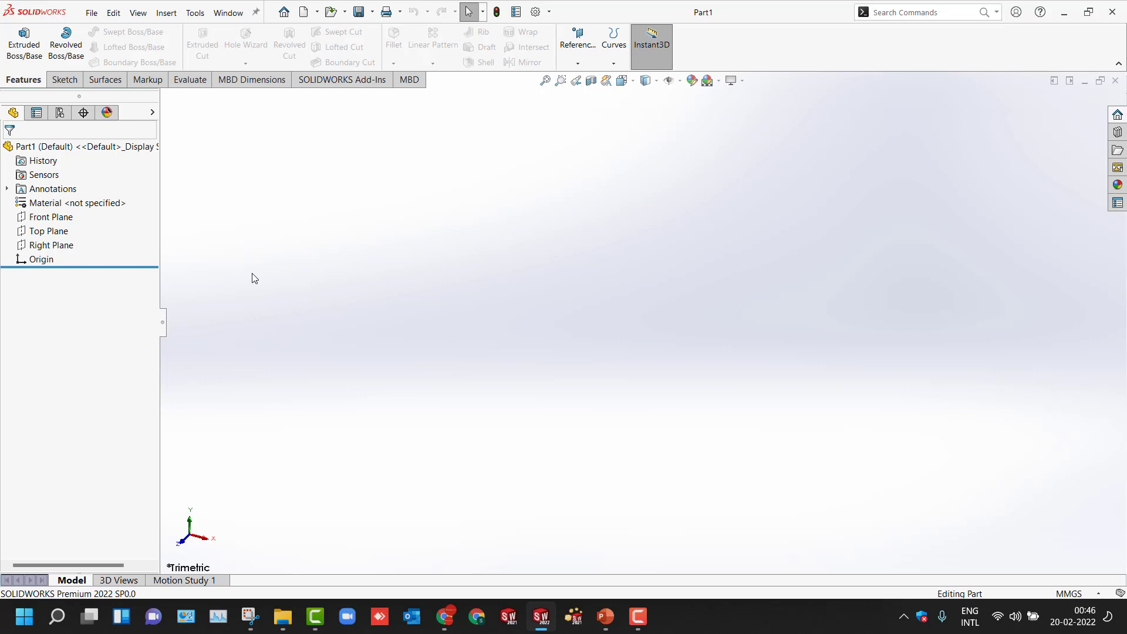
left_click(64, 82)
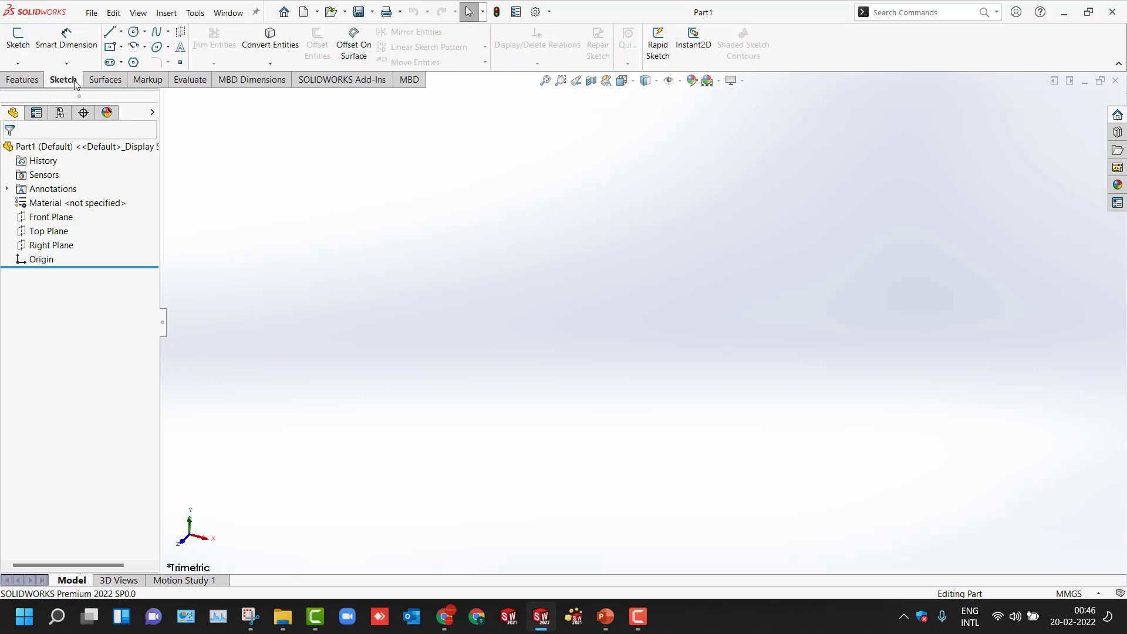
left_click(16, 47)
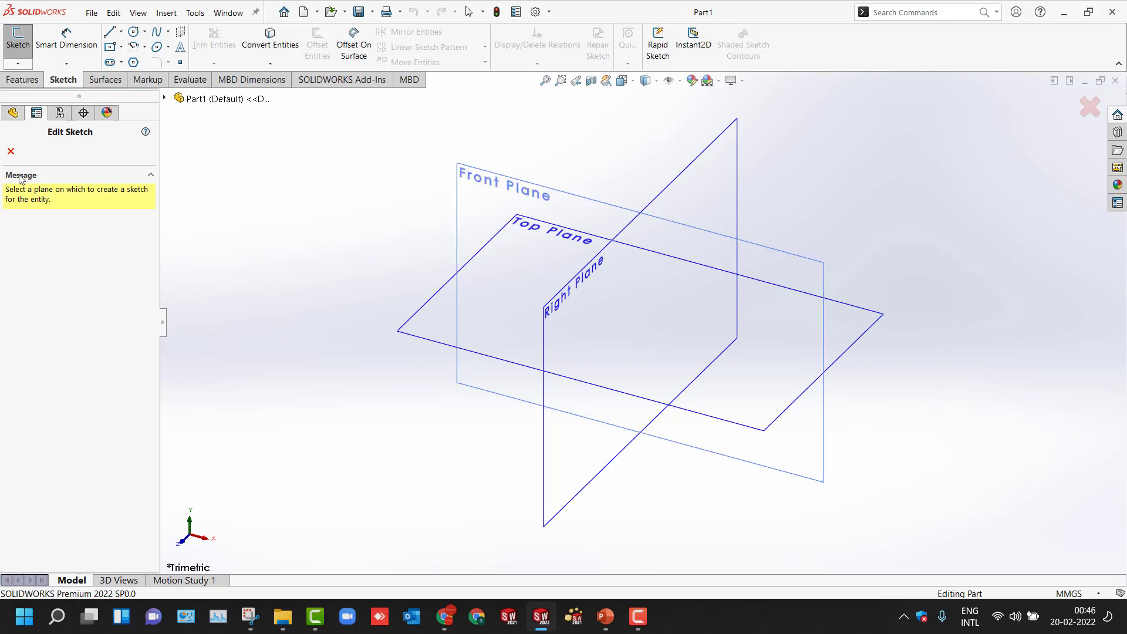
left_click(11, 151)
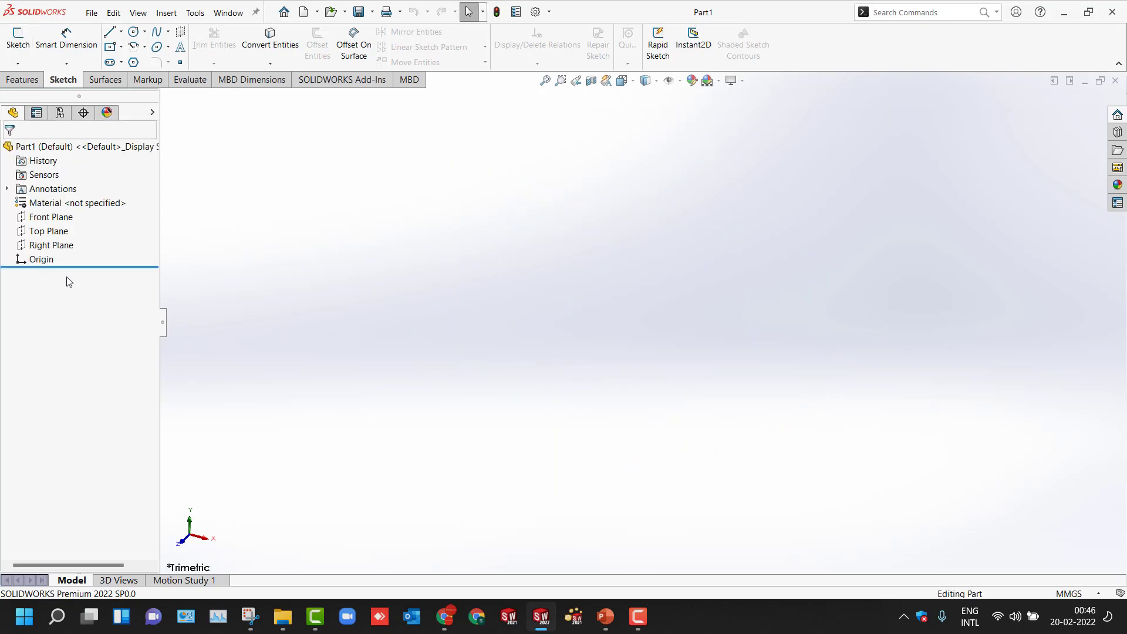
left_click(37, 220)
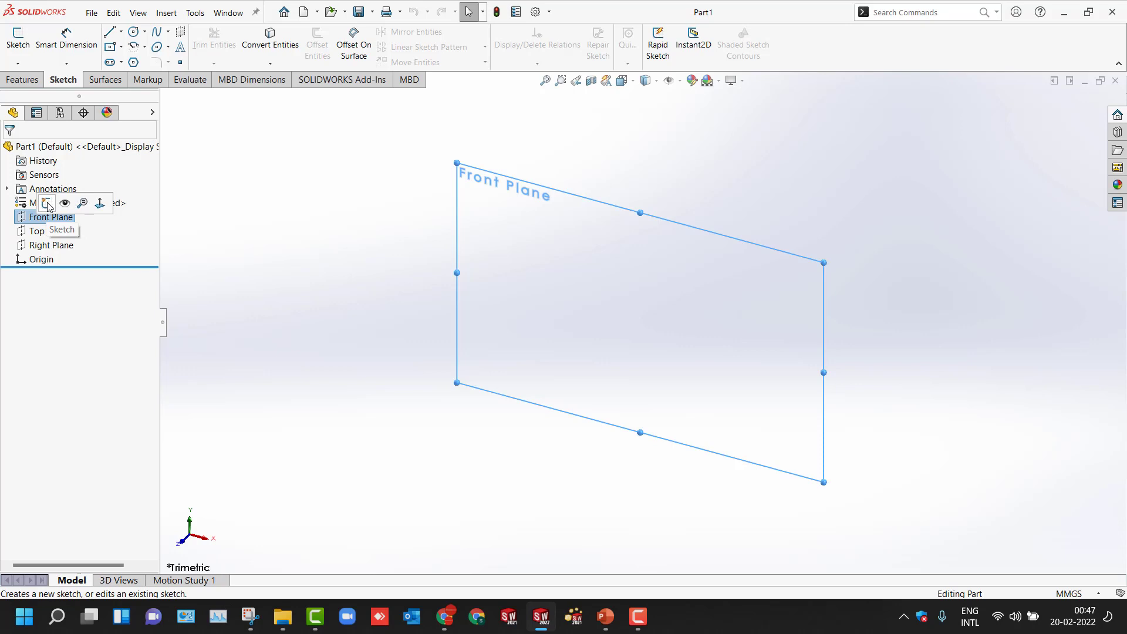
left_click(361, 210)
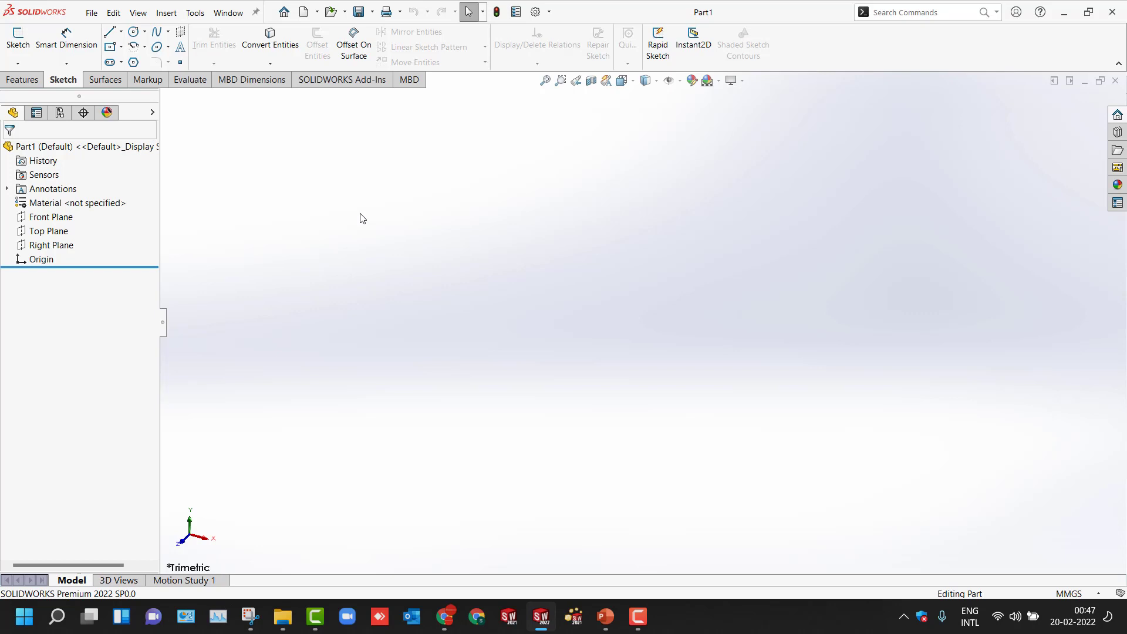
Step: Start a new sketch on the Front Plane
key("l")
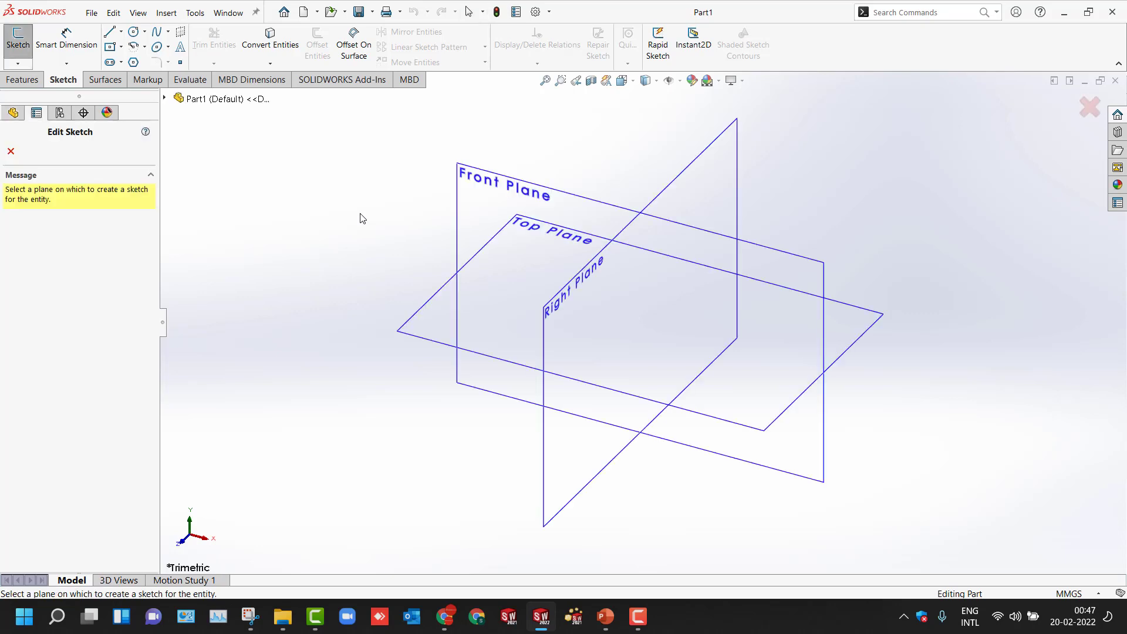
left_click(476, 187)
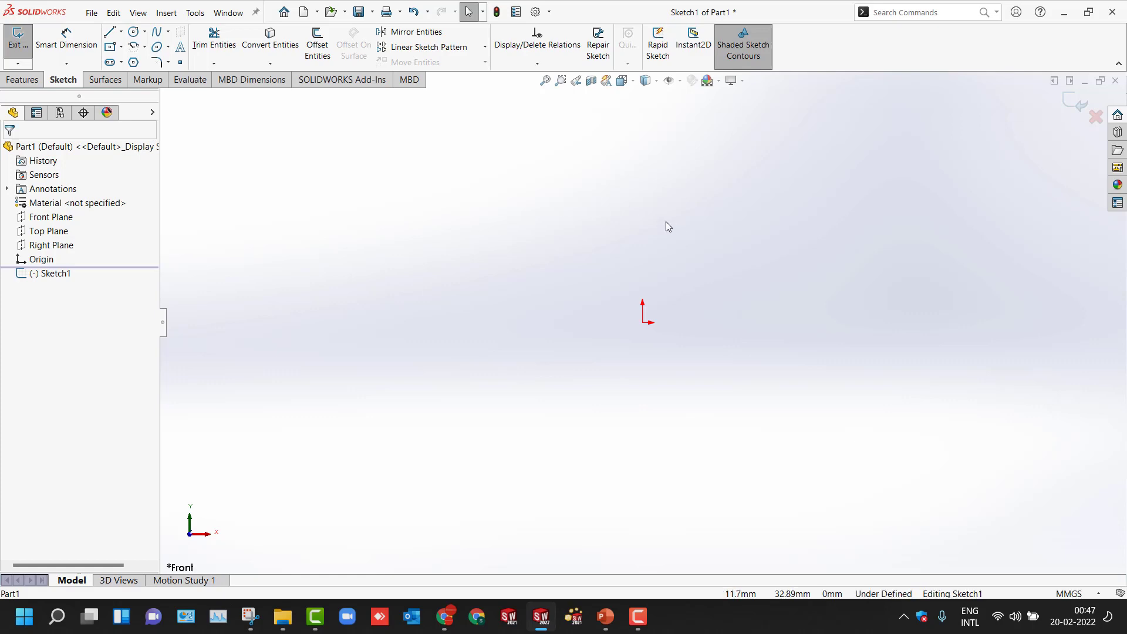
Step: Review the Sketch settings in the System Options, including on-screen numeric input on entity creation, without changing them
left_click(549, 12)
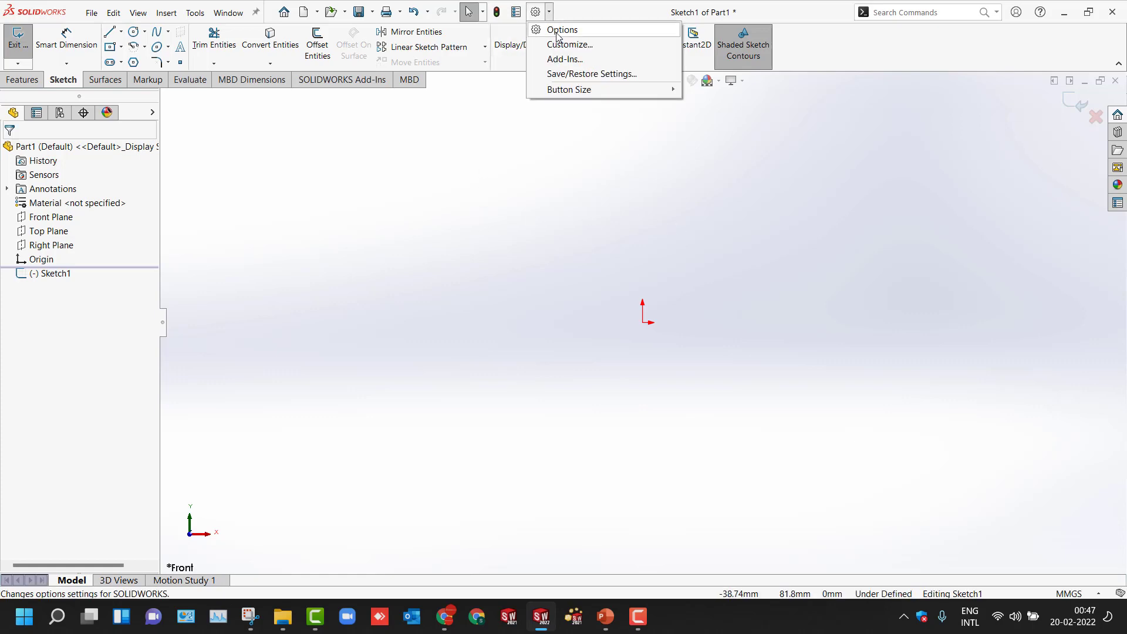
left_click(557, 31)
left_click(365, 231)
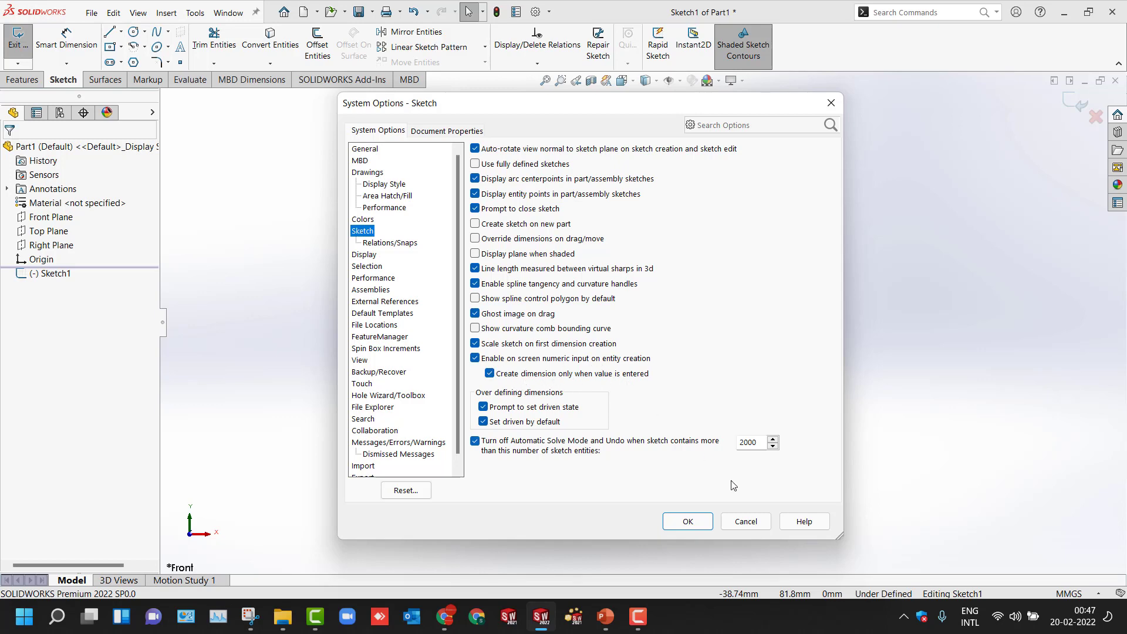
left_click(745, 521)
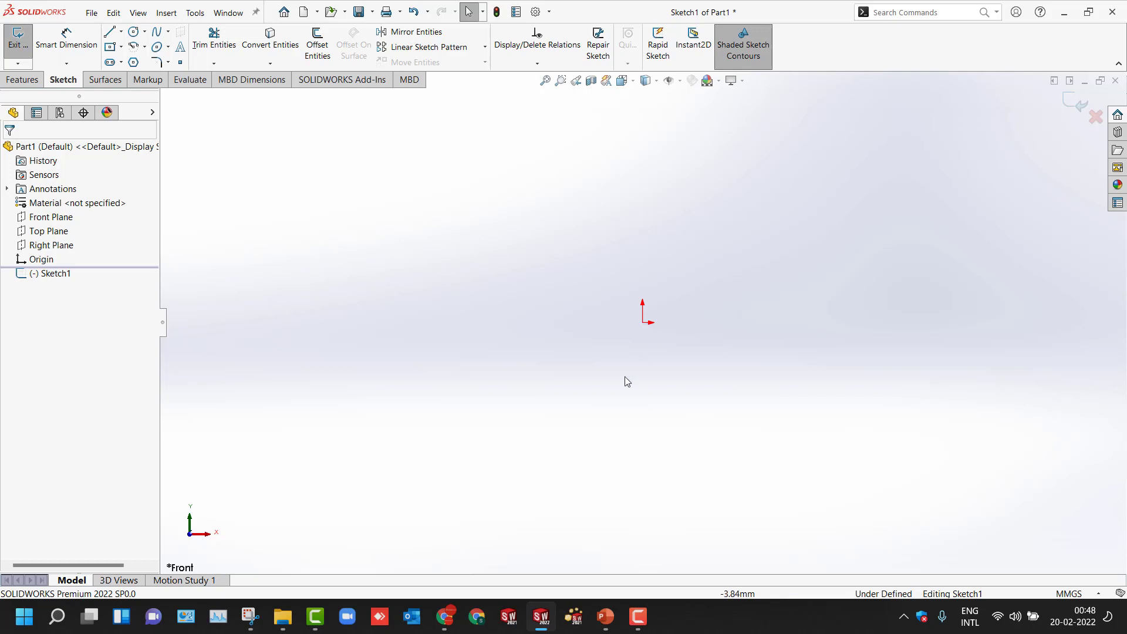
Step: Draw a horizontal centerline about 86.5 mm long starting at the origin
left_click(121, 31)
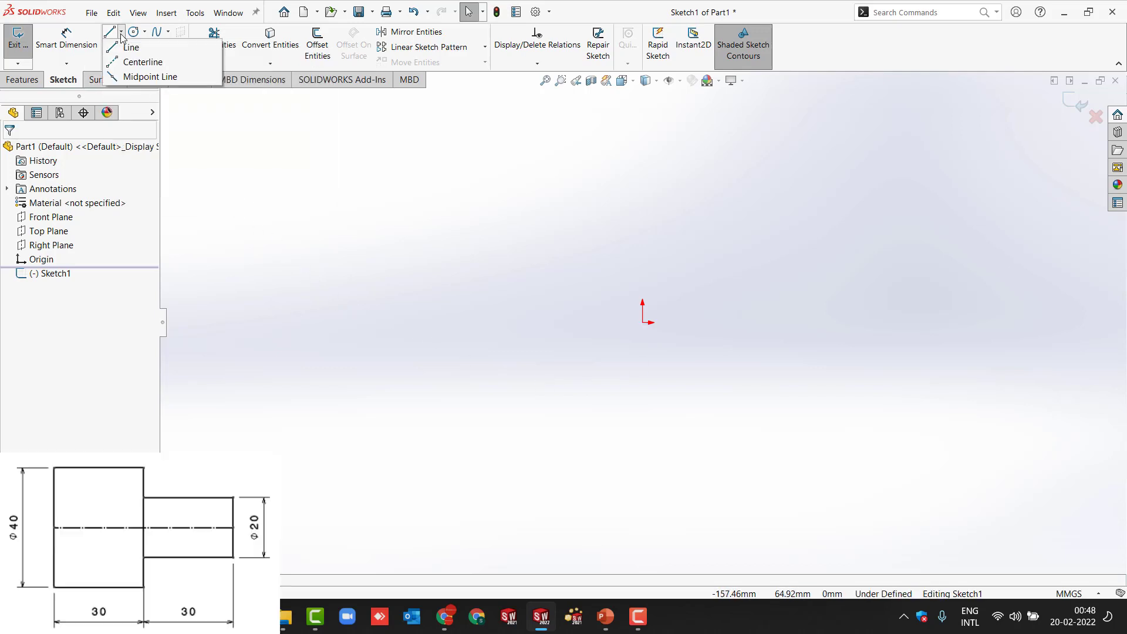
left_click(130, 63)
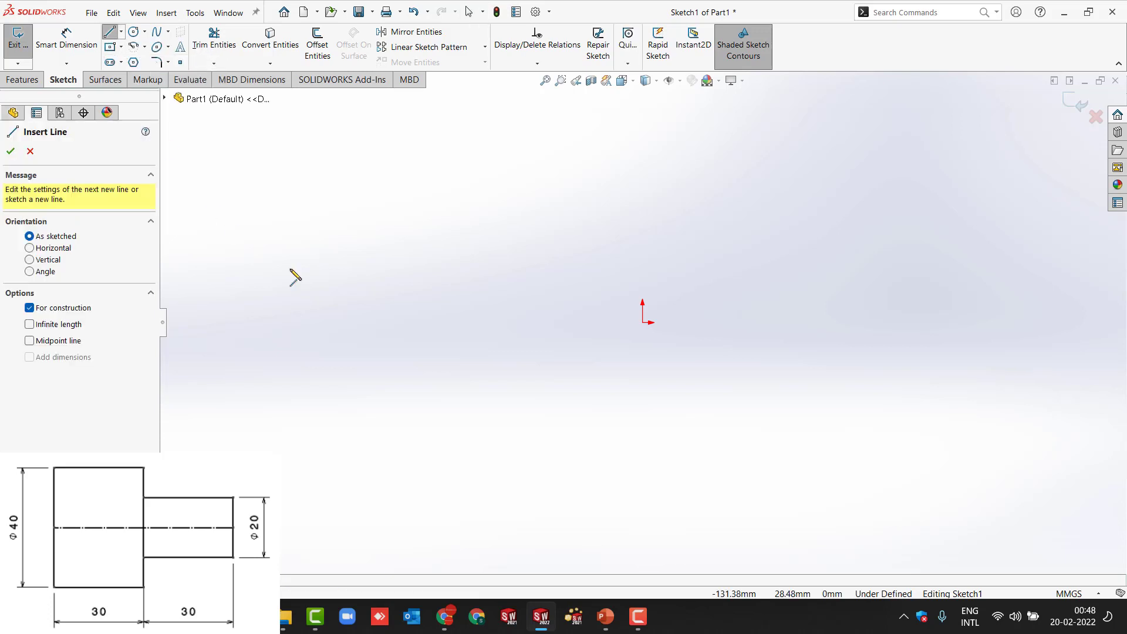
left_click(644, 322)
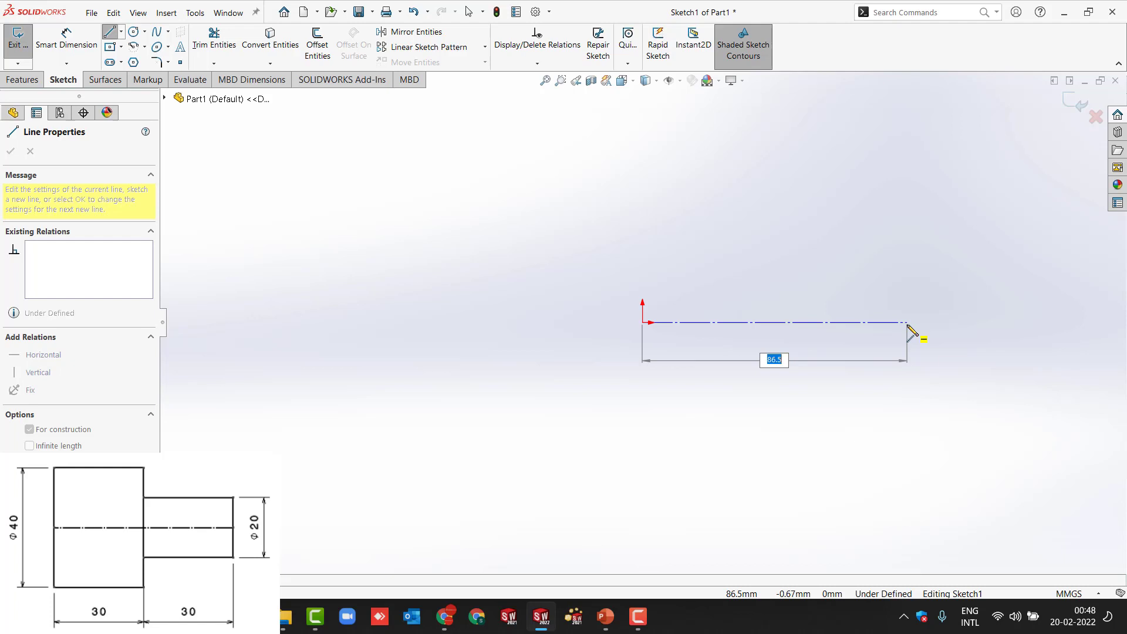
key("Return")
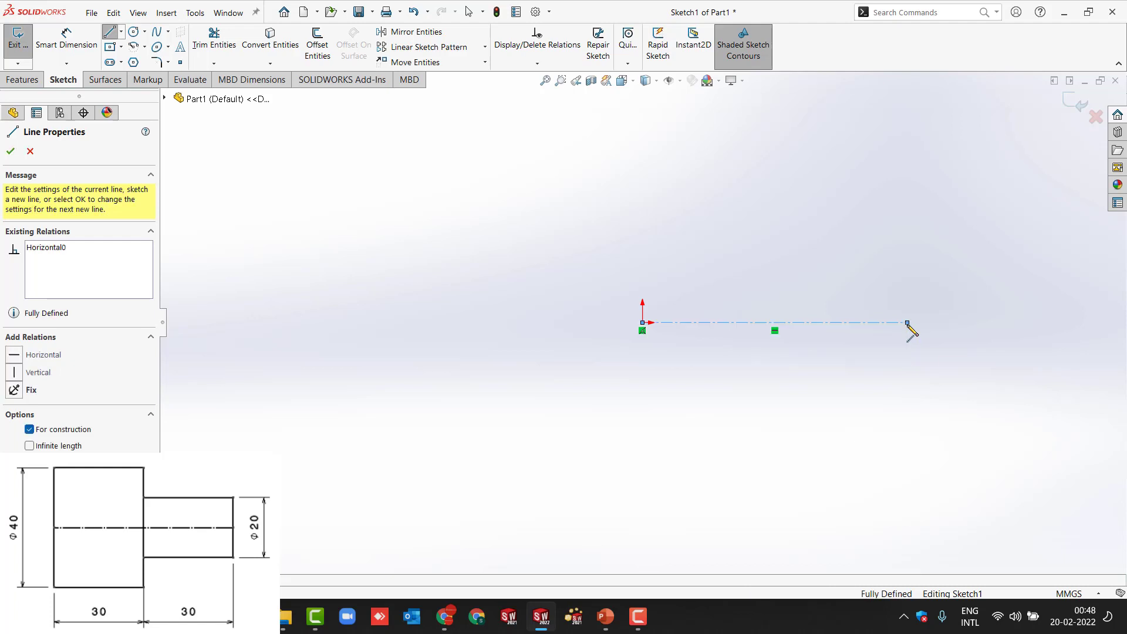
key("Escape")
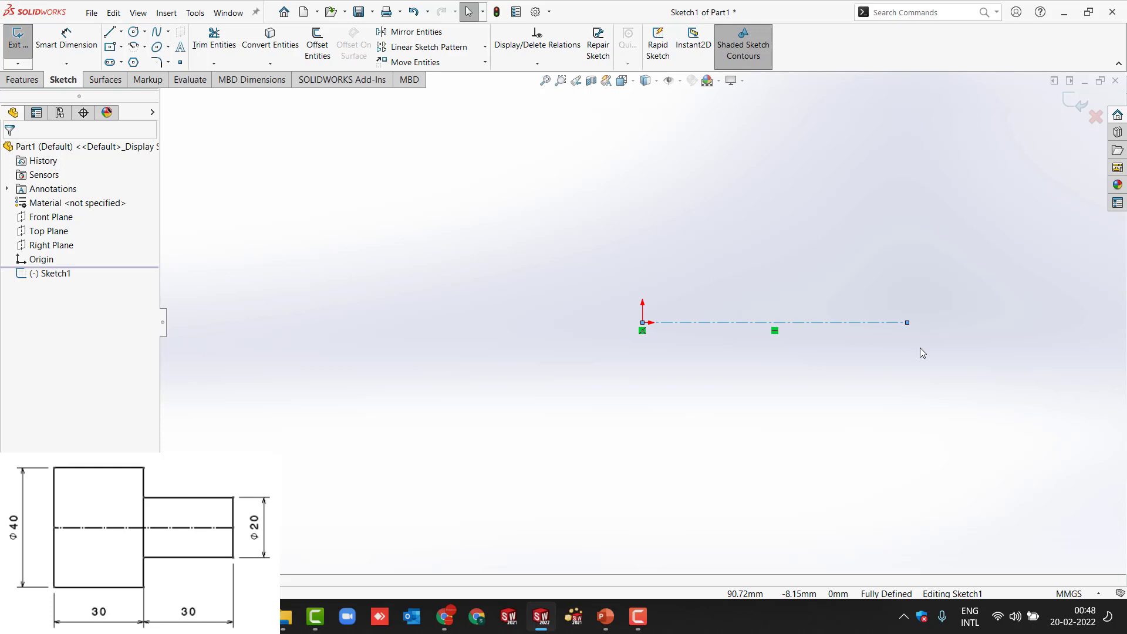
left_click(533, 274)
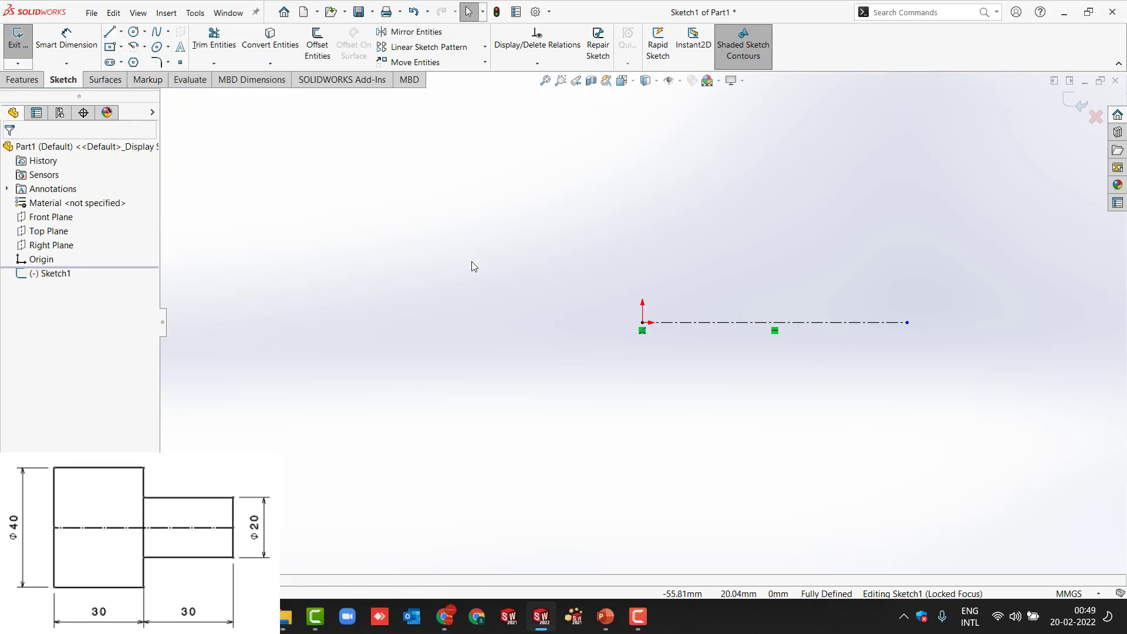
Step: Draw a rough closed stepped outline of nine connected lines around the centerline, starting with a vertical line up from the origin and closing there
key("s")
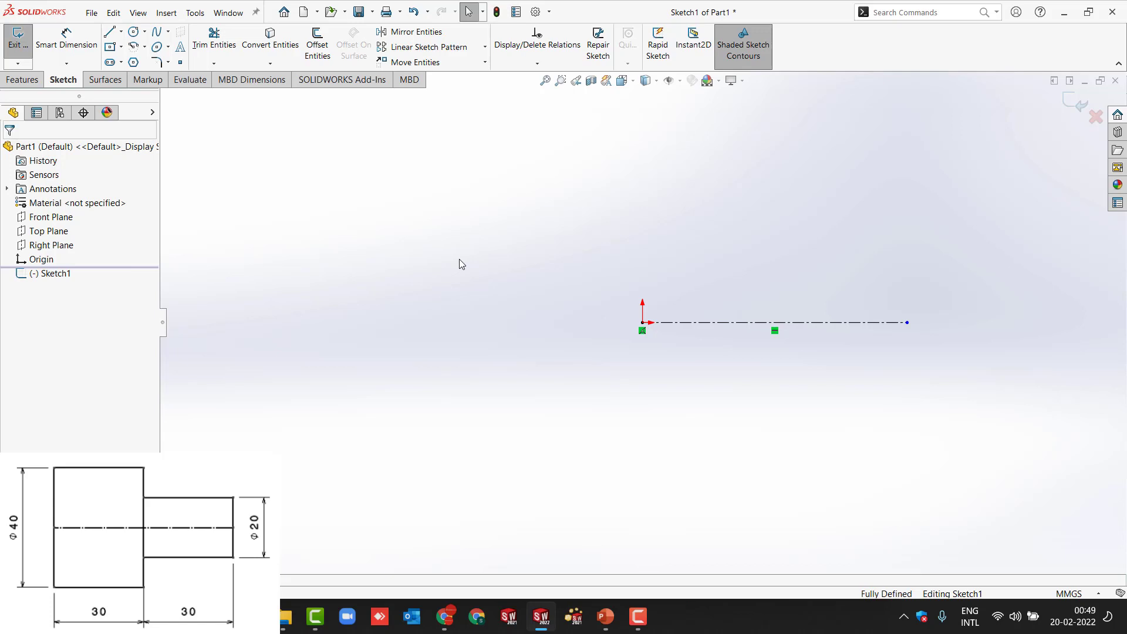
key("l")
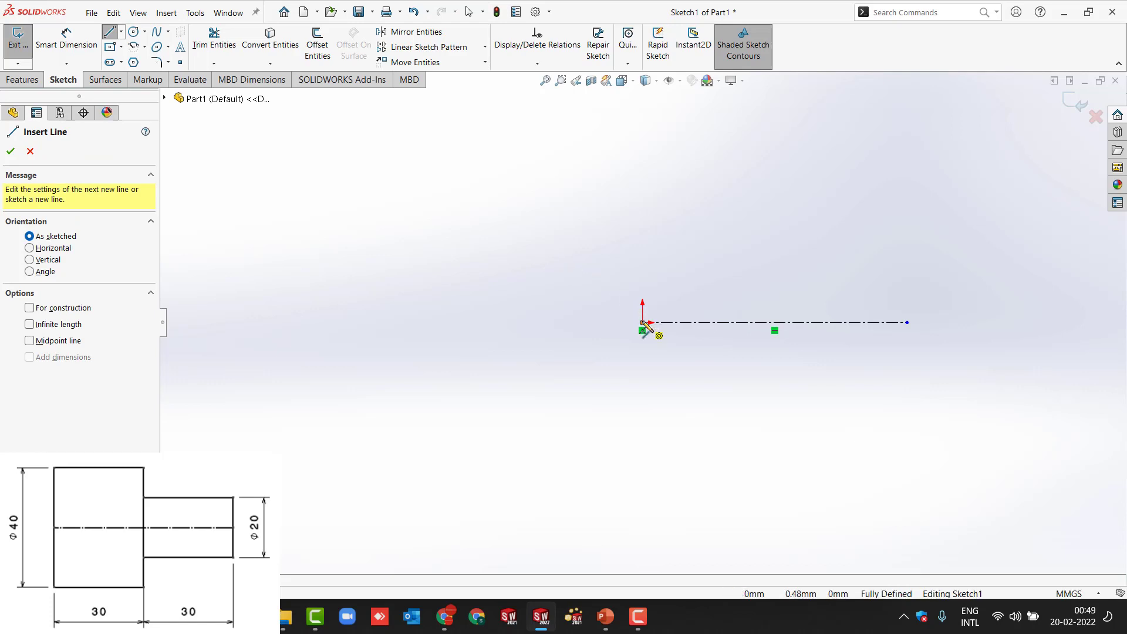
left_click(643, 322)
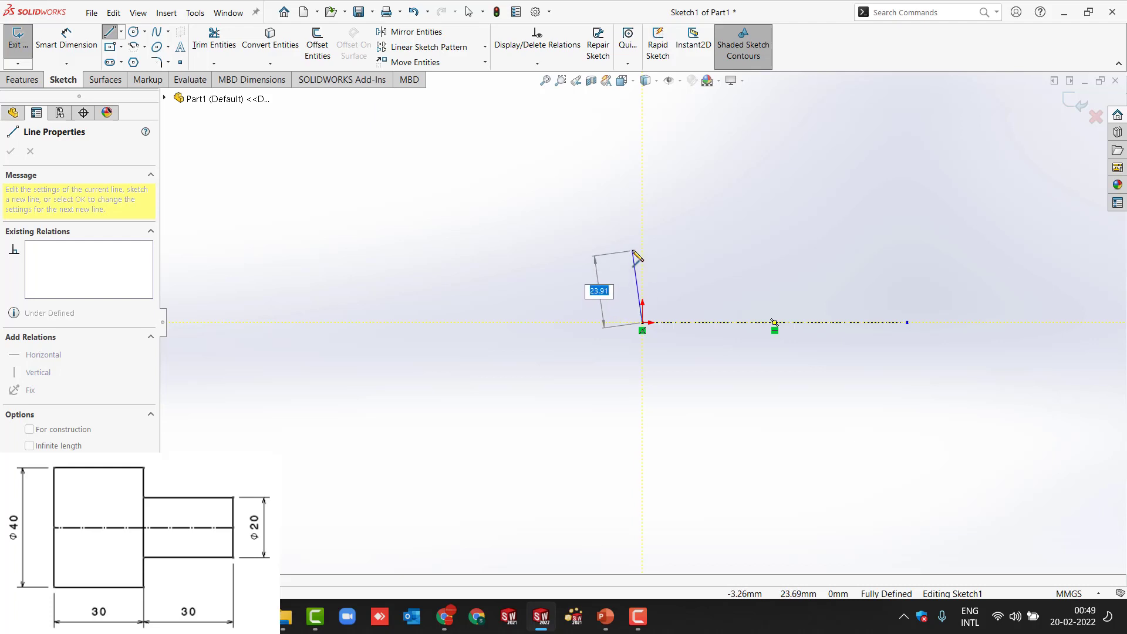
left_click(642, 211)
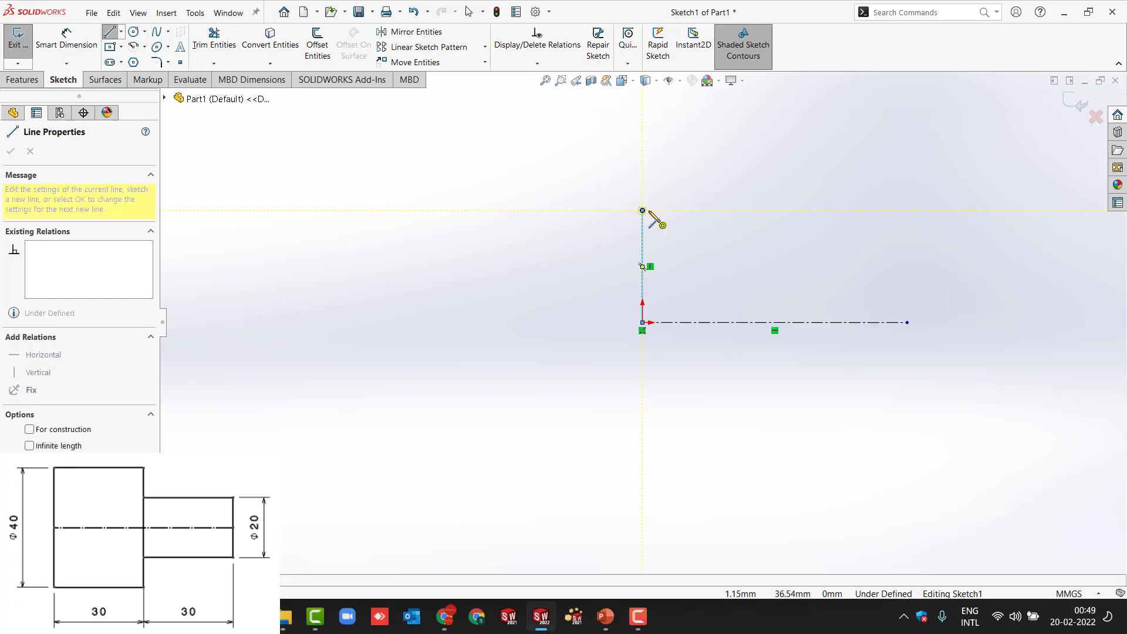
left_click(769, 194)
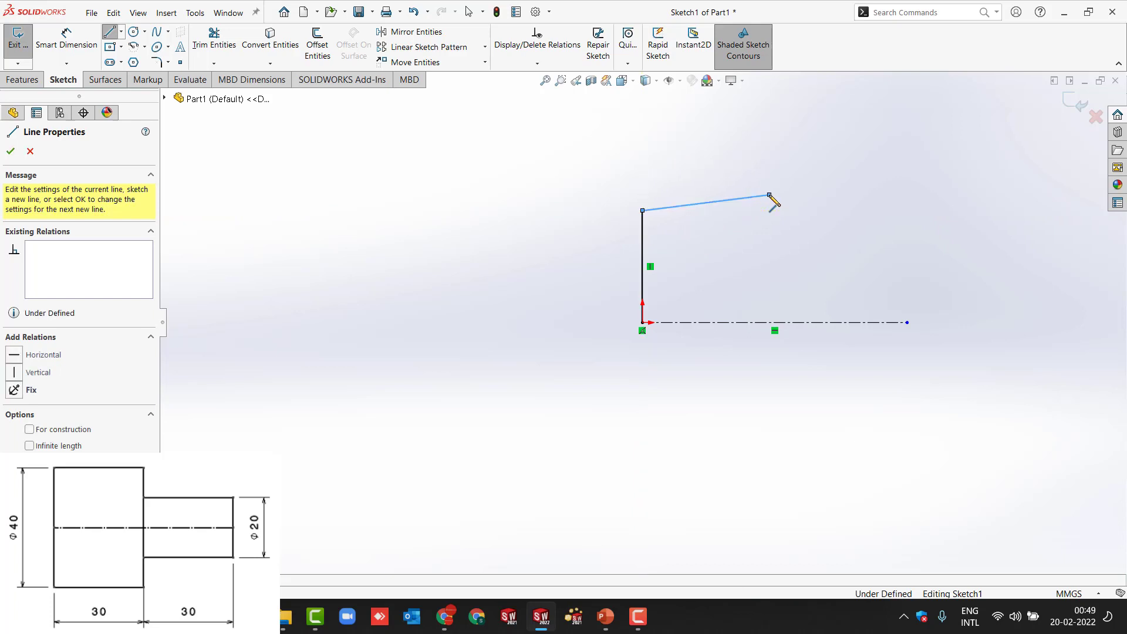
left_click(786, 258)
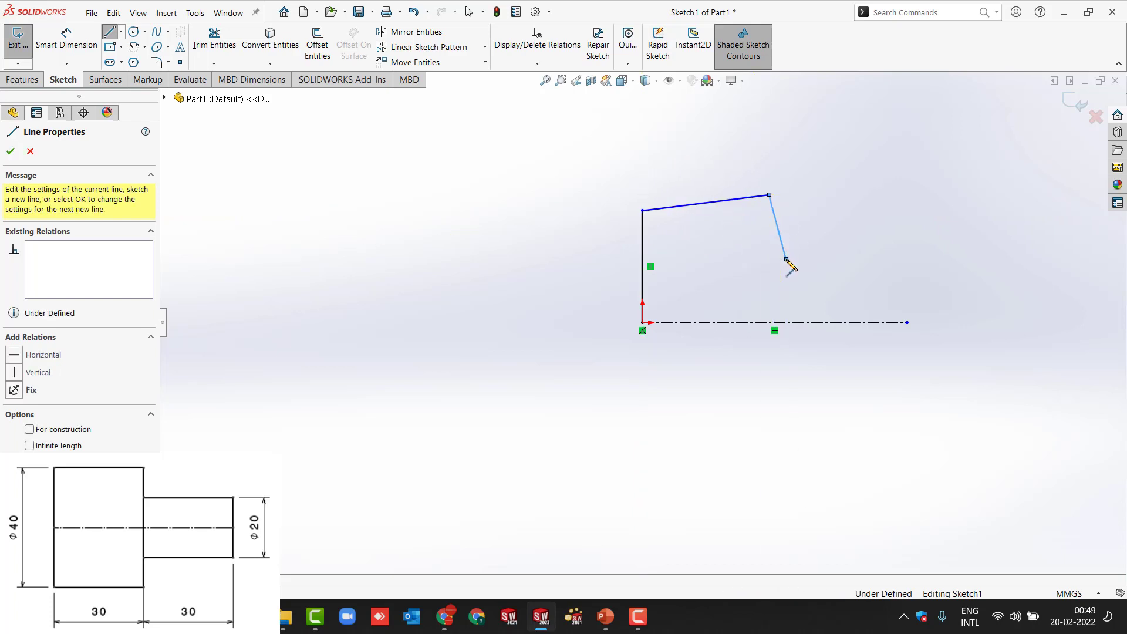
left_click(878, 276)
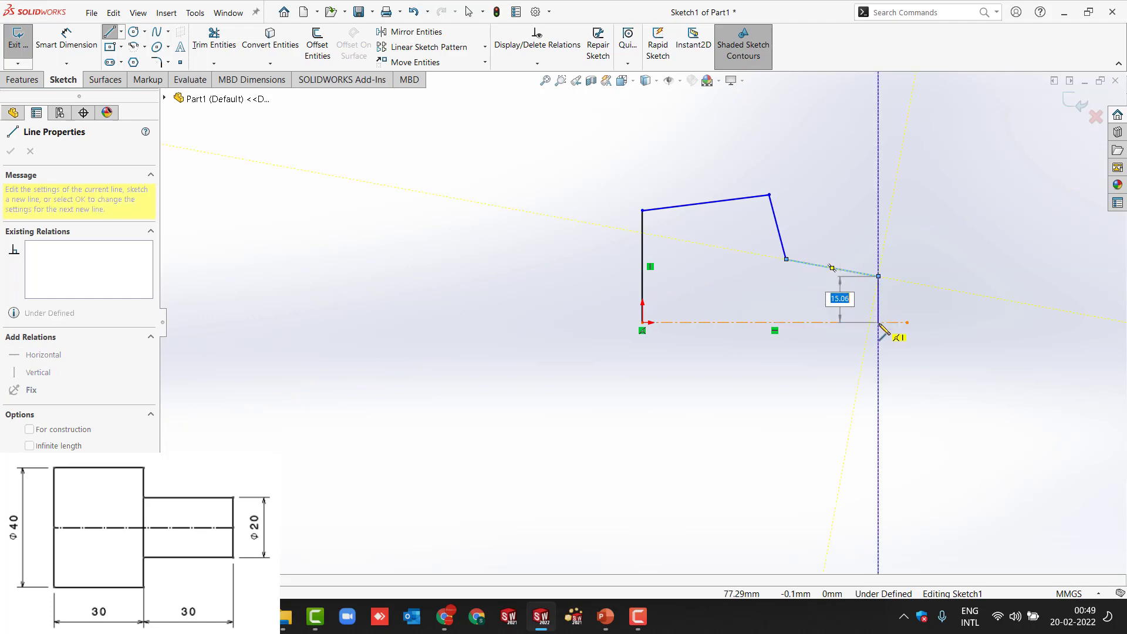
left_click(878, 379)
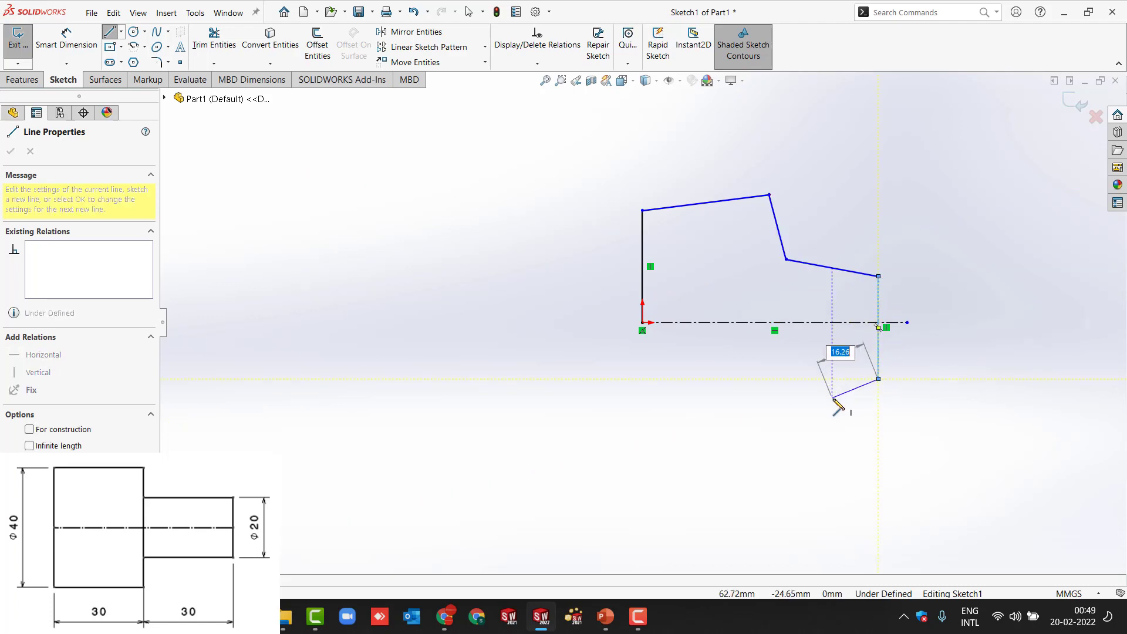
left_click(816, 419)
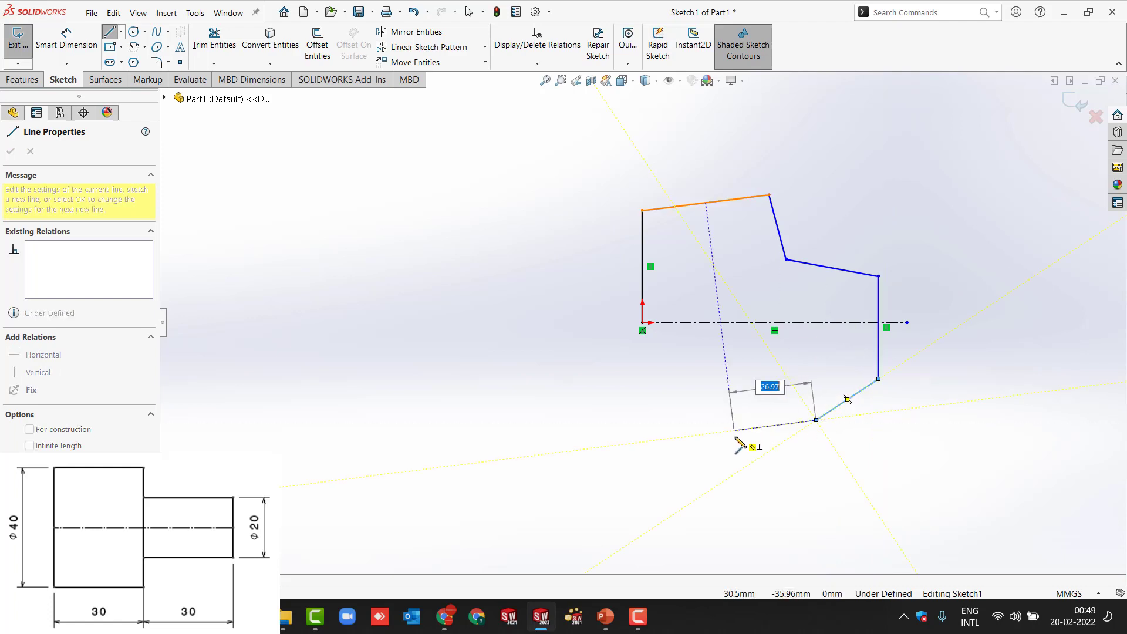
left_click(760, 496)
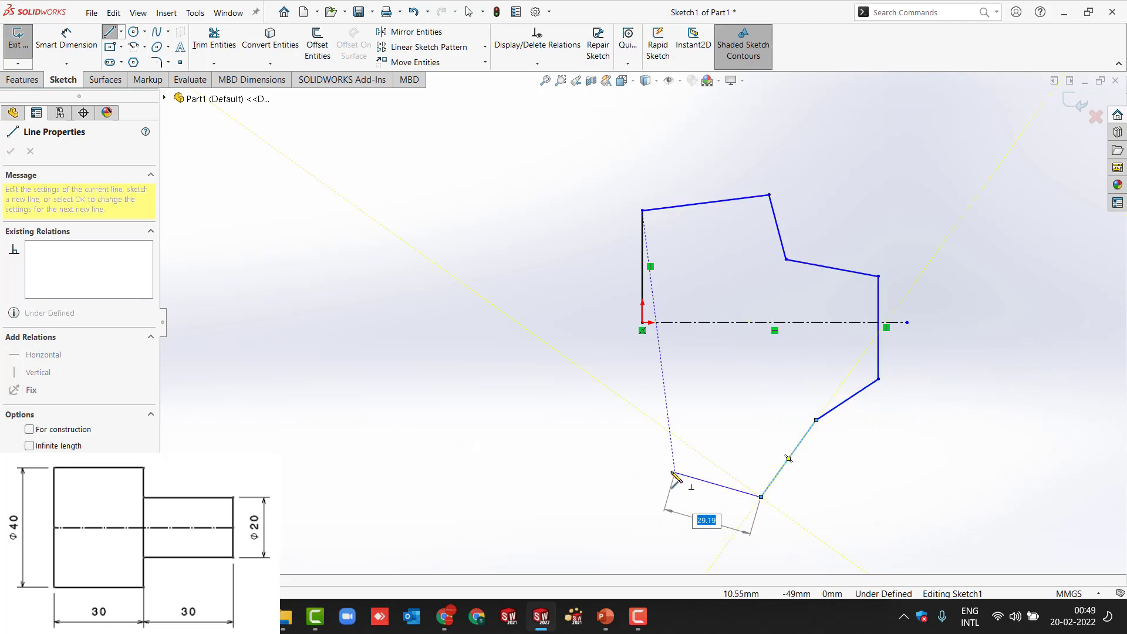
left_click(636, 468)
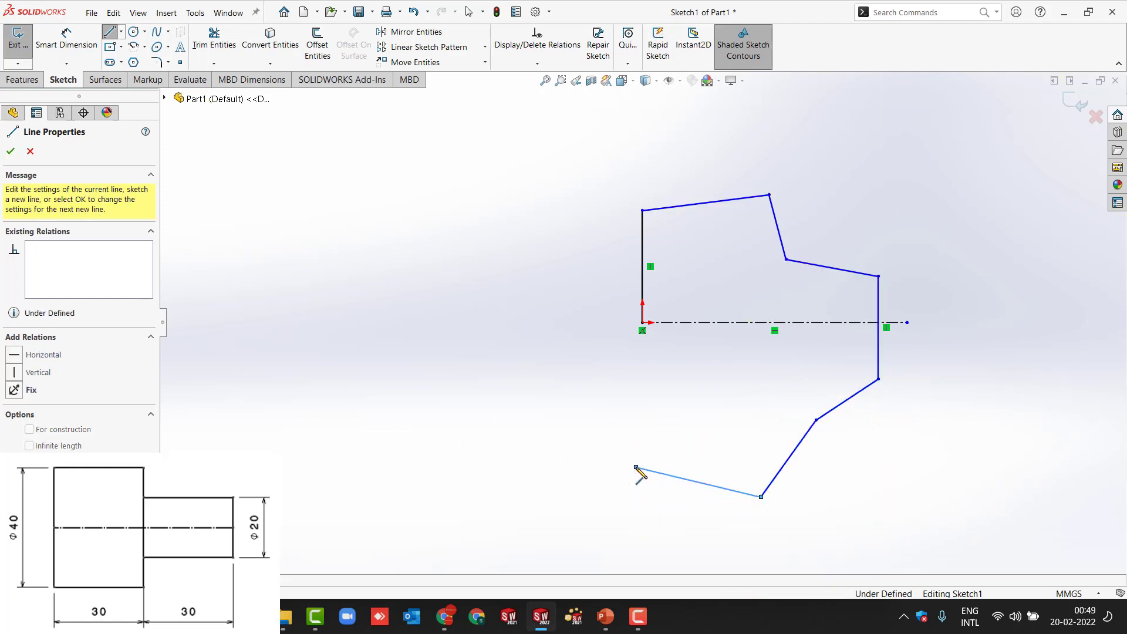
left_click(642, 323)
key("Escape")
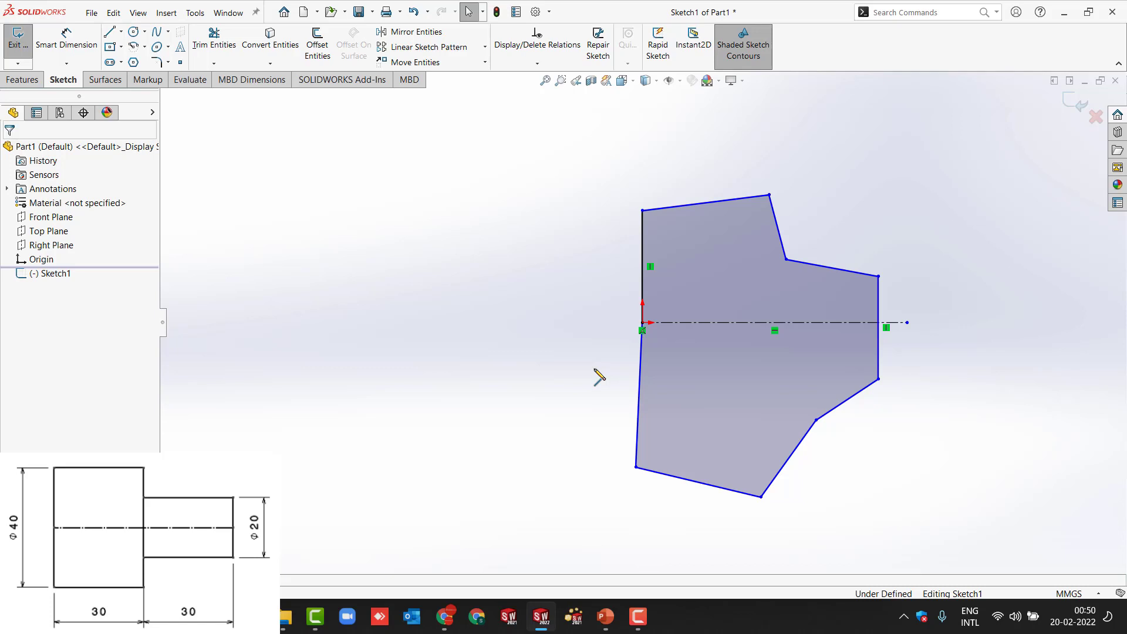
Step: Apply Horizontal relations to the slanted uppermost and lowermost edges of the profile's larger section
left_click(668, 206)
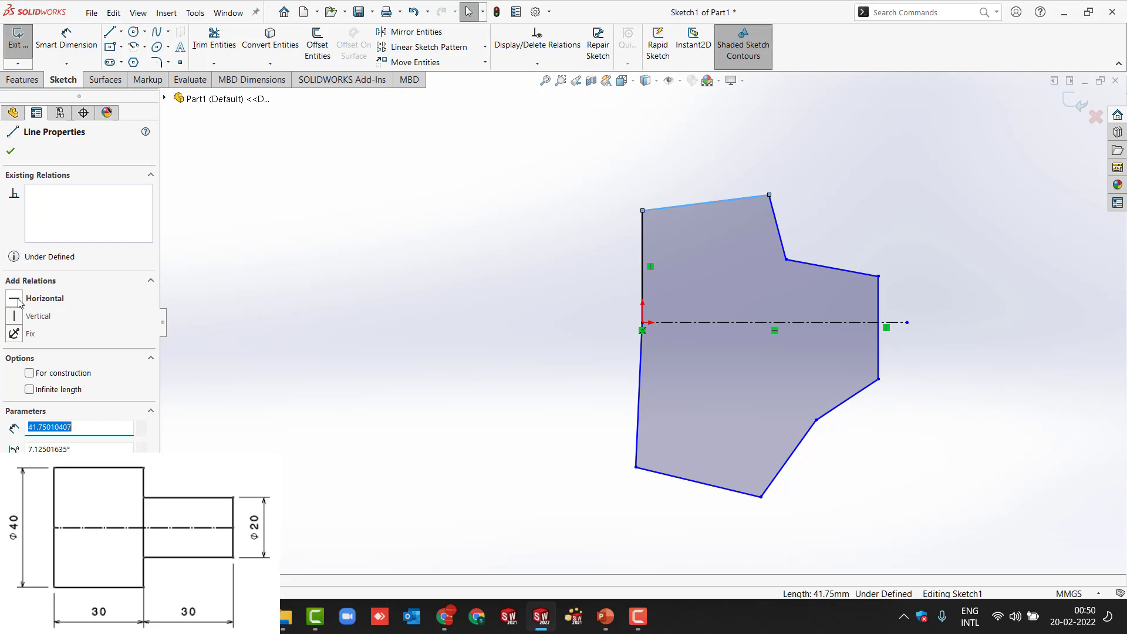
left_click(19, 303)
left_click(268, 287)
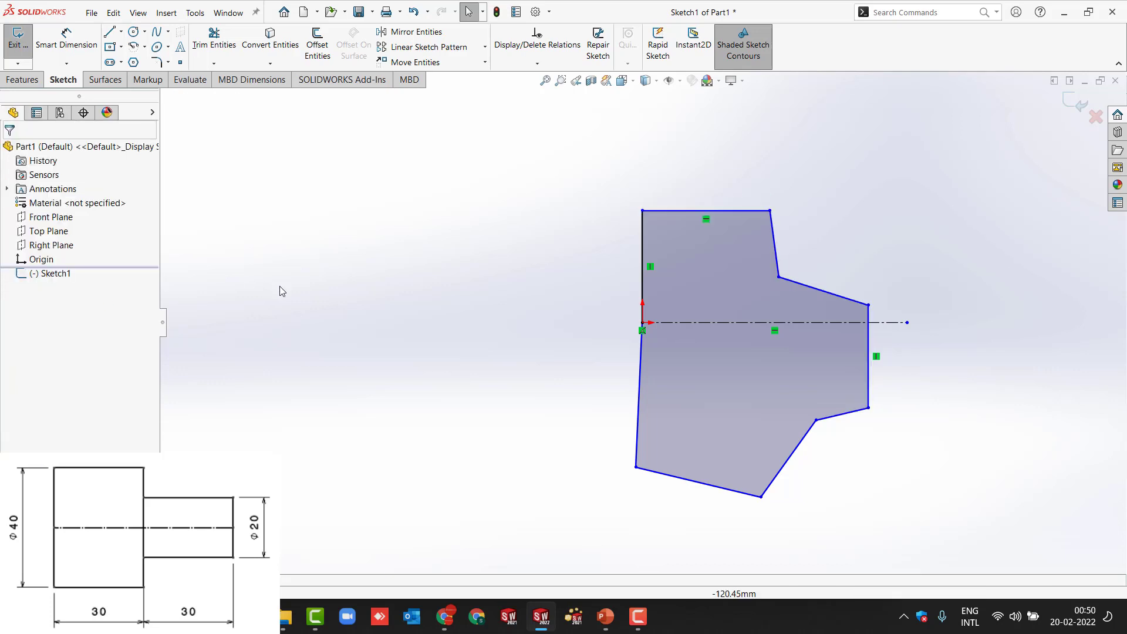
left_click(691, 480)
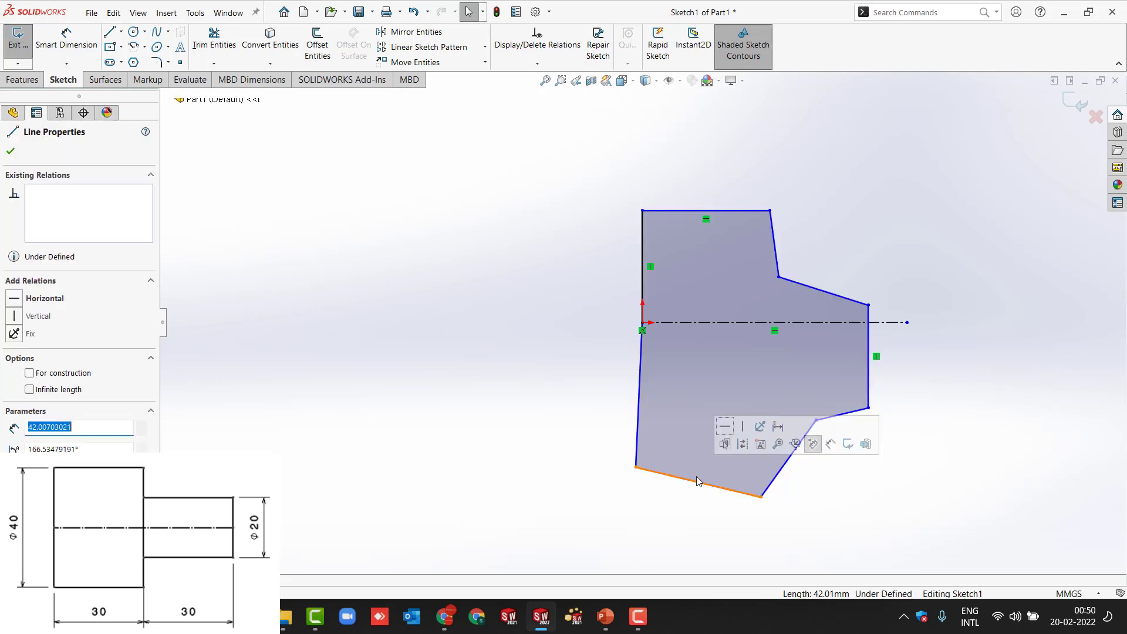
left_click(725, 431)
left_click(508, 415)
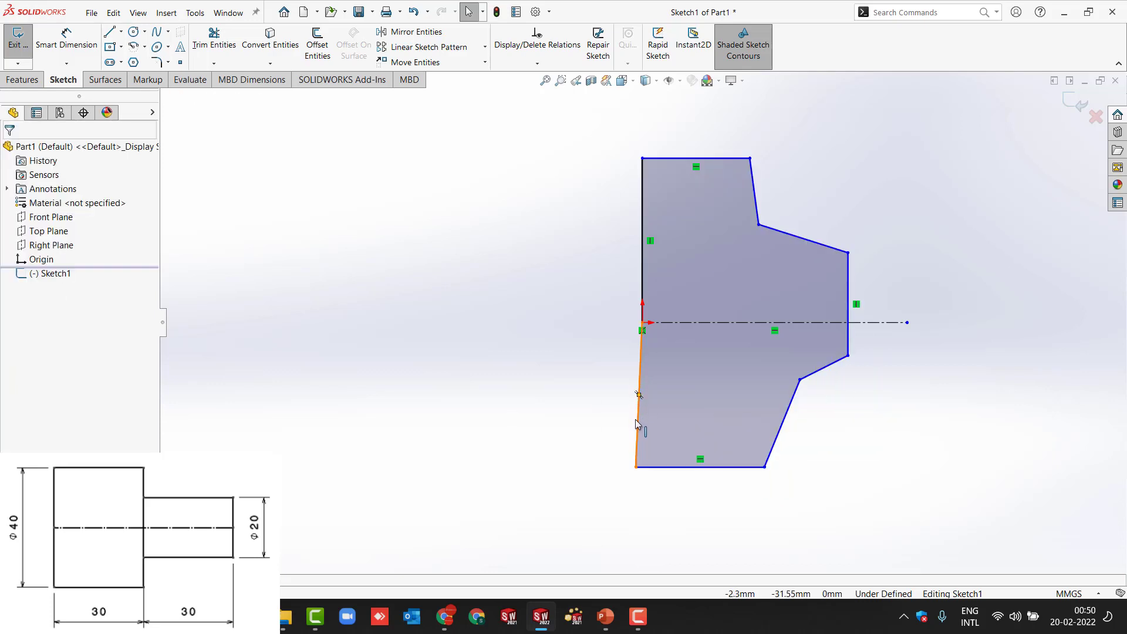
Step: Make the slightly slanted end edge below the origin vertical
left_click(639, 421)
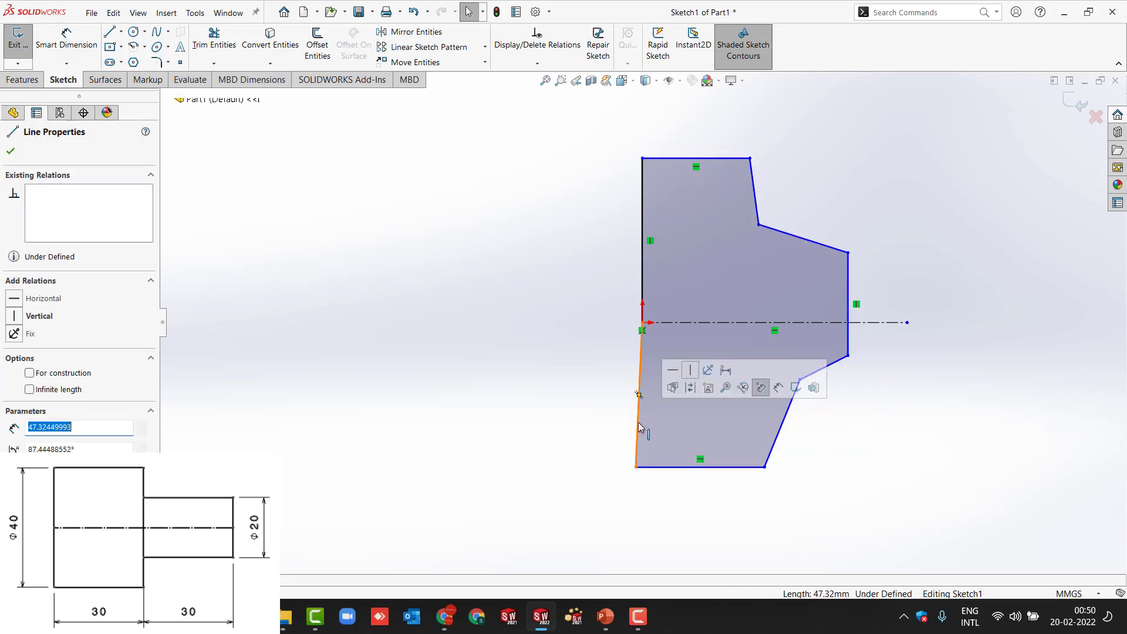
left_click(690, 373)
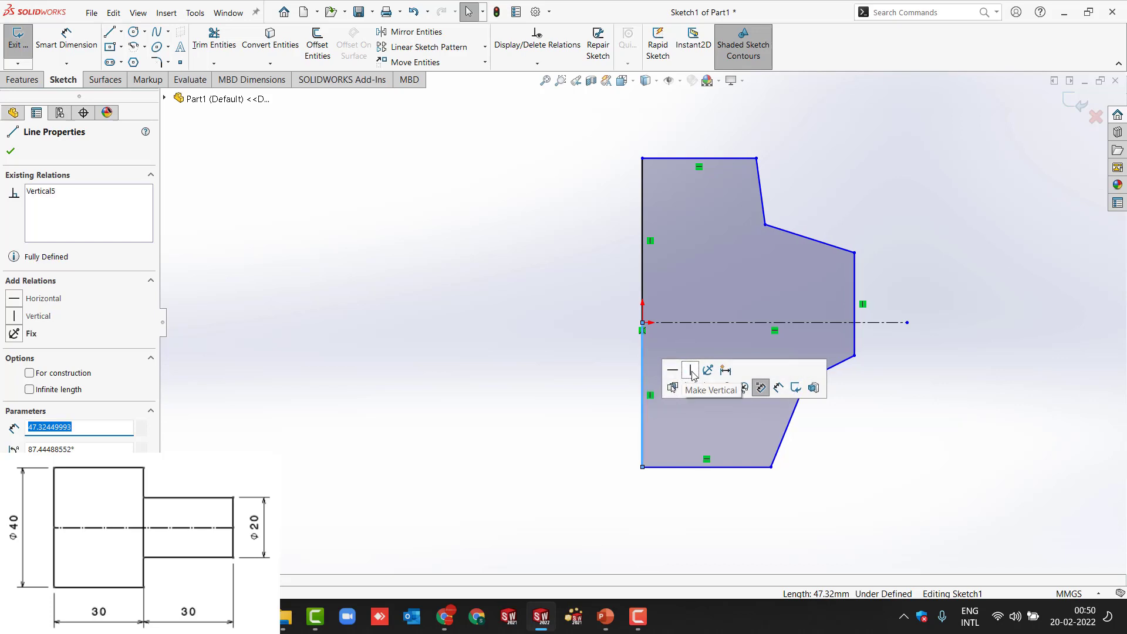
left_click(486, 380)
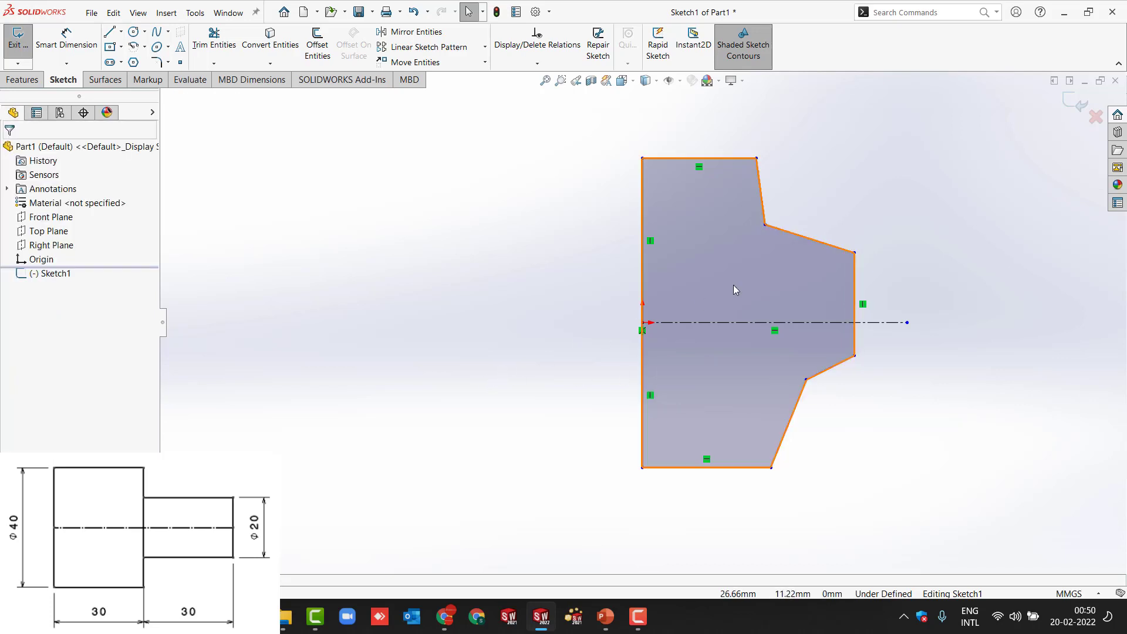
Step: Make the two slanted shoulder lines between the larger and smaller sections vertical, one above and one below the centerline
left_click(823, 248)
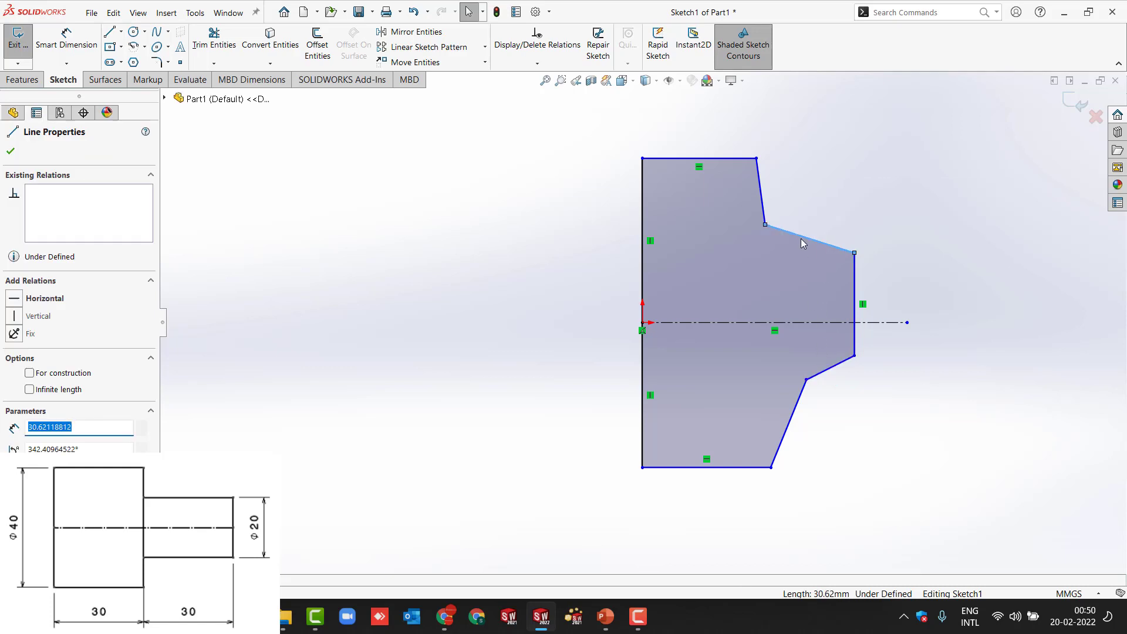
left_click(974, 273)
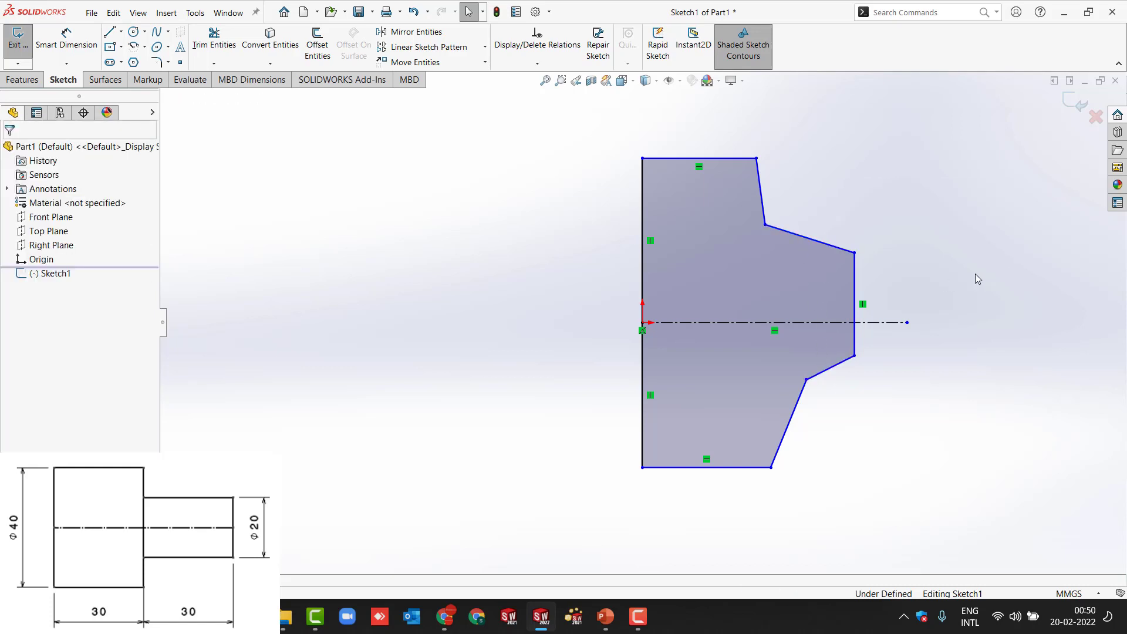
left_click(763, 210)
left_click(814, 148)
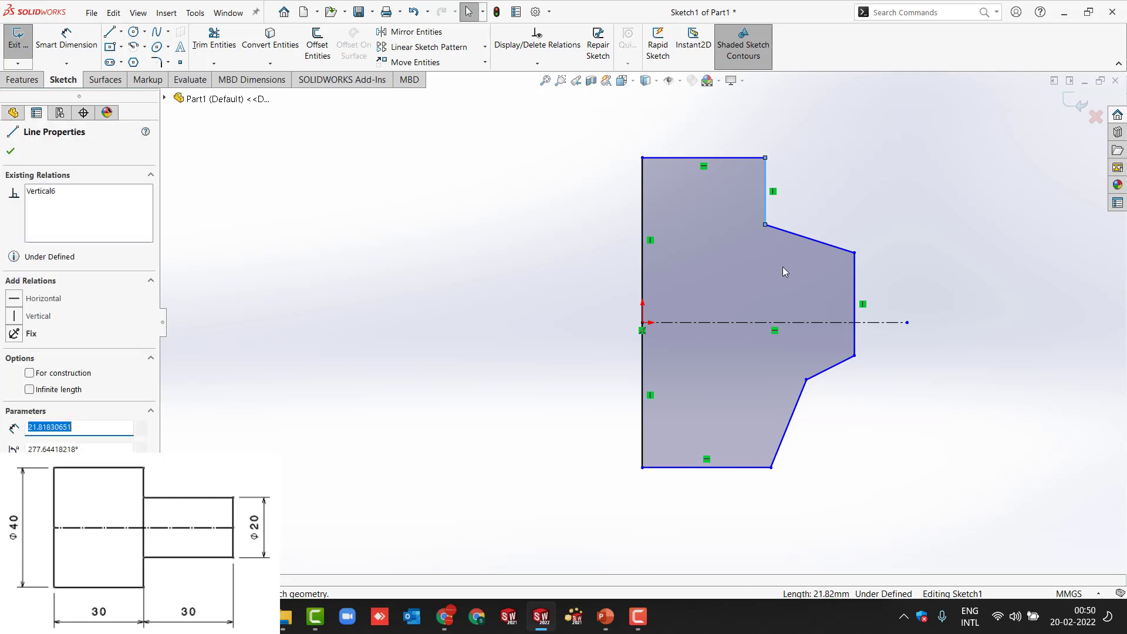
left_click(790, 417)
left_click(840, 366)
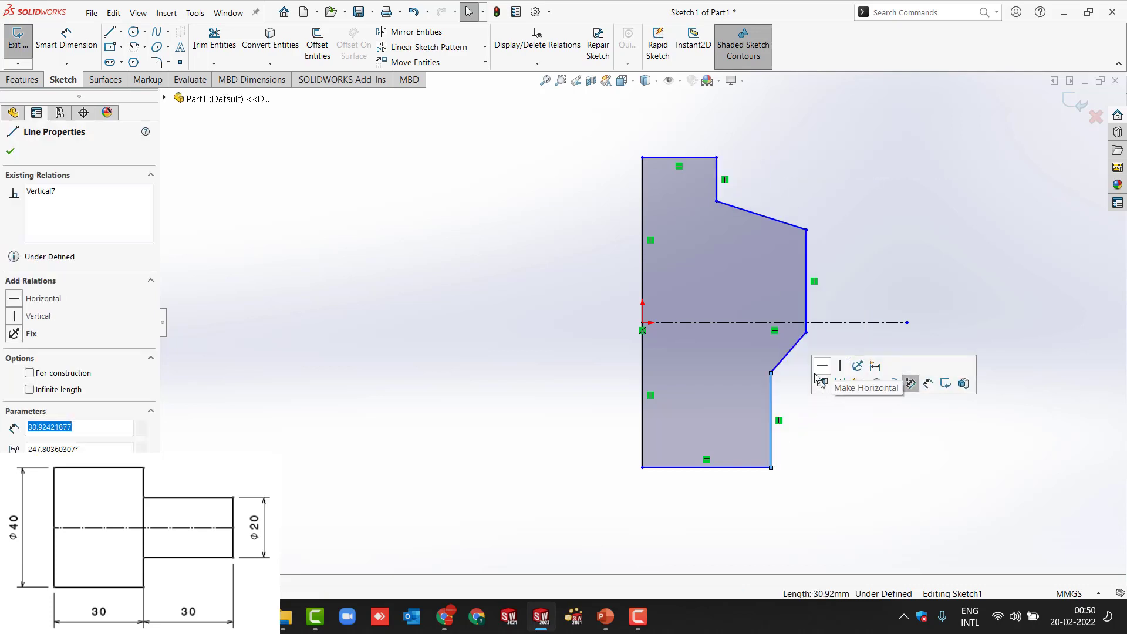
Step: Make the lower and upper slanted edges of the smaller section horizontal
left_click(788, 352)
left_click(821, 301)
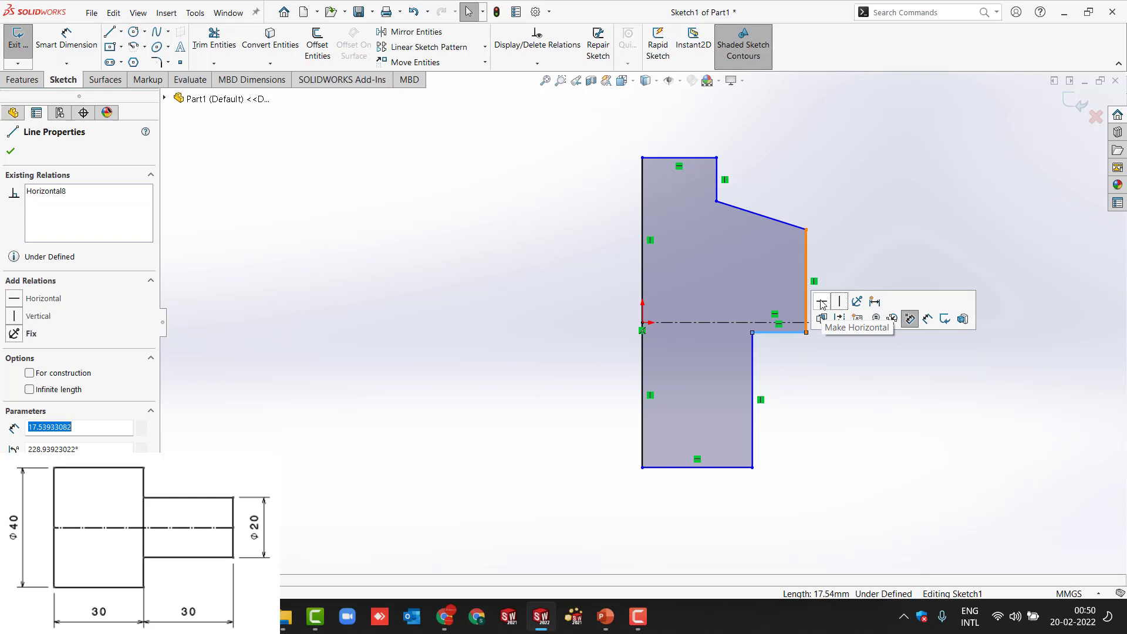
left_click(783, 221)
left_click(813, 168)
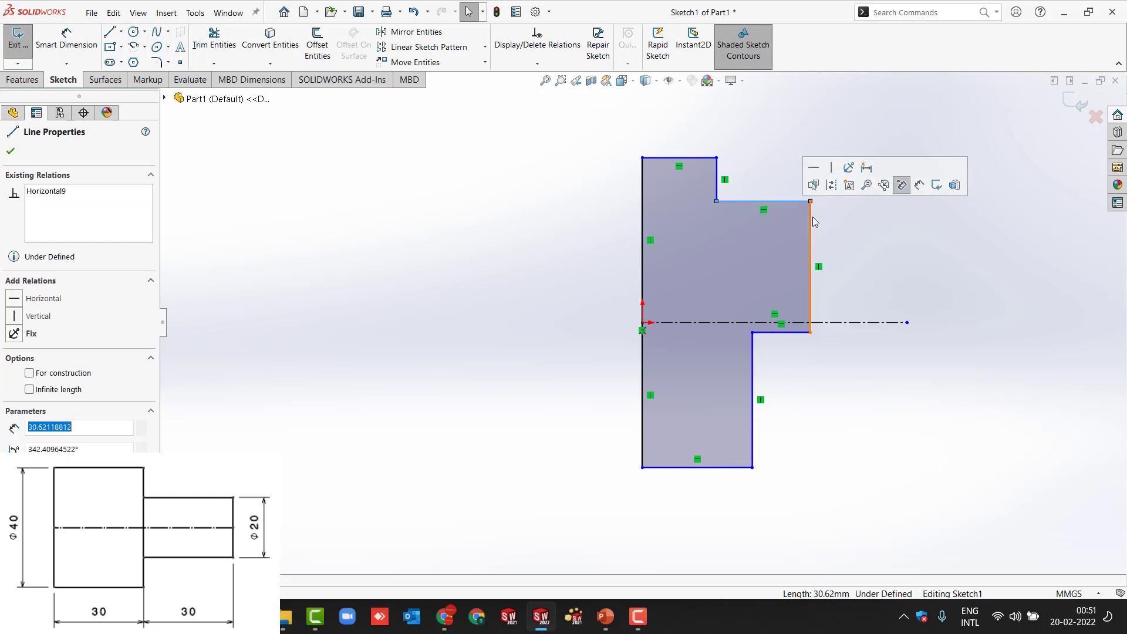
left_click(869, 265)
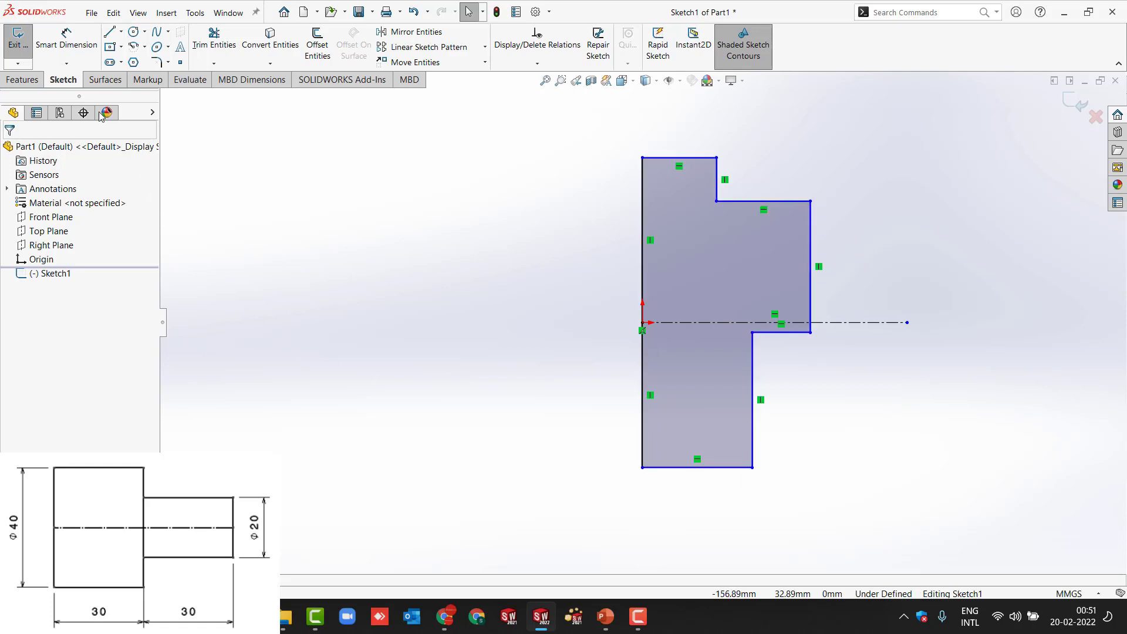
Step: Dimension the larger section's full height between its uppermost and lowermost edges and set it to 40 mm
left_click(67, 63)
key("d")
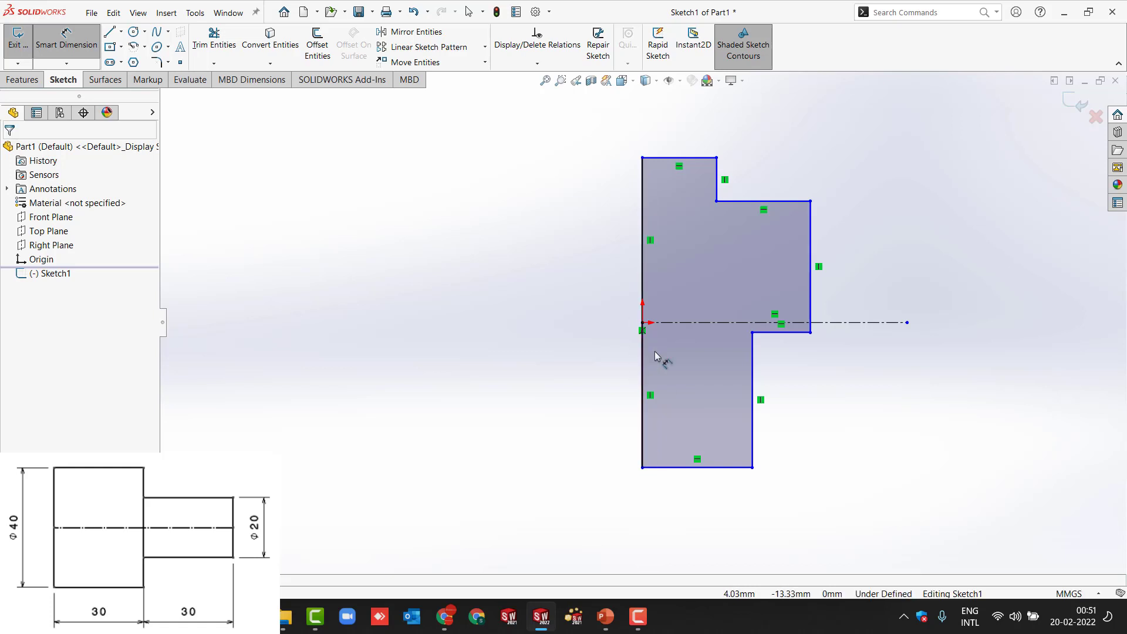
left_click(643, 282)
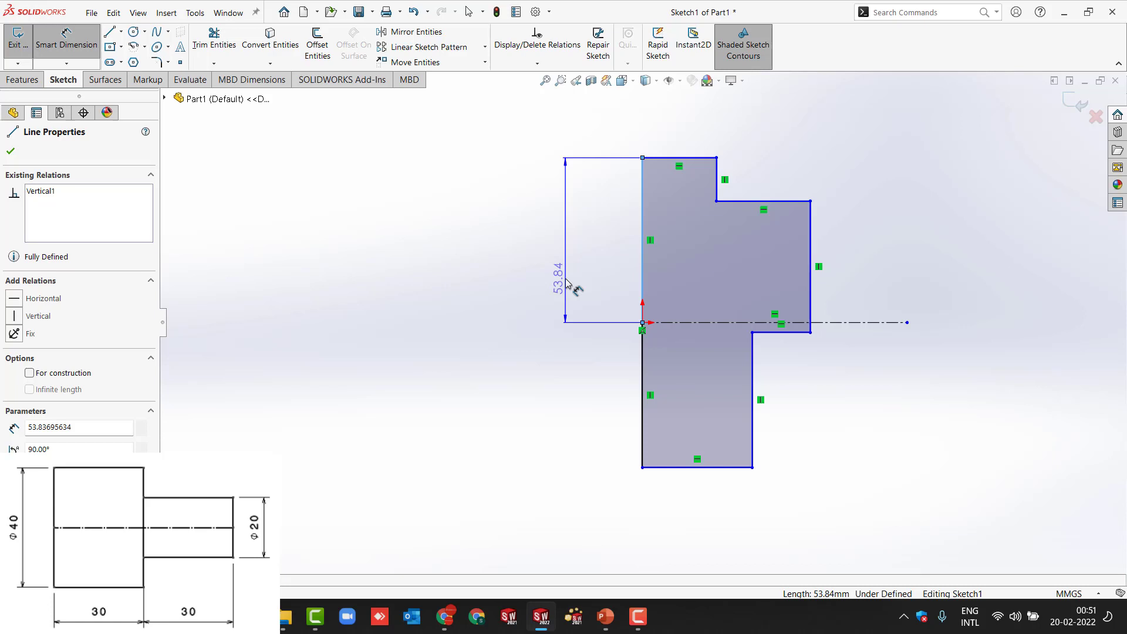
key("Escape")
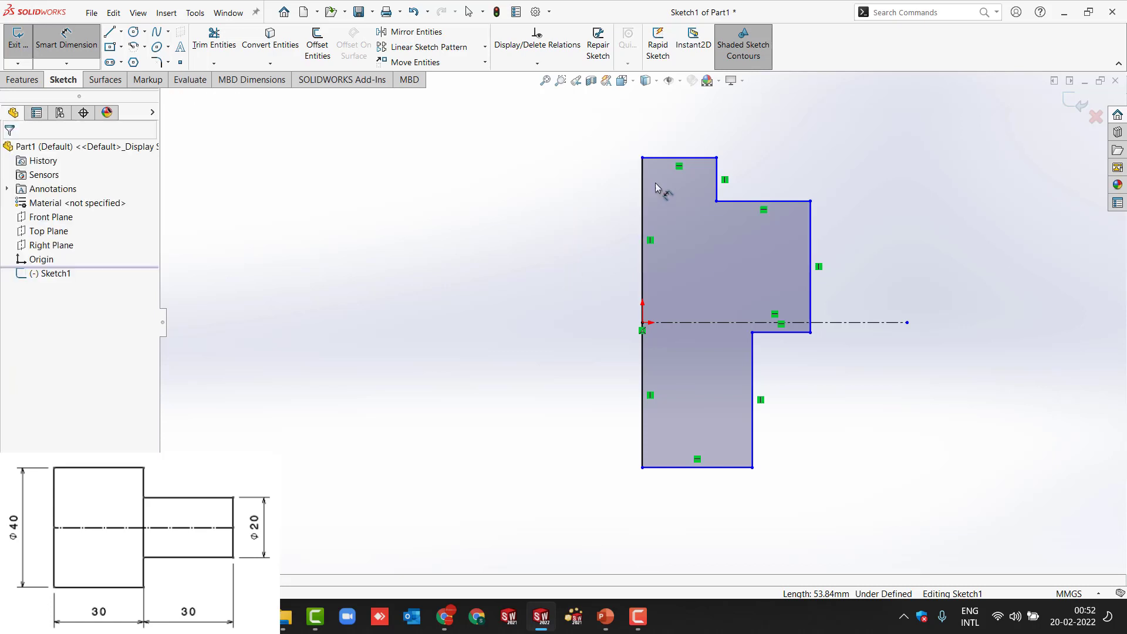
left_click(667, 159)
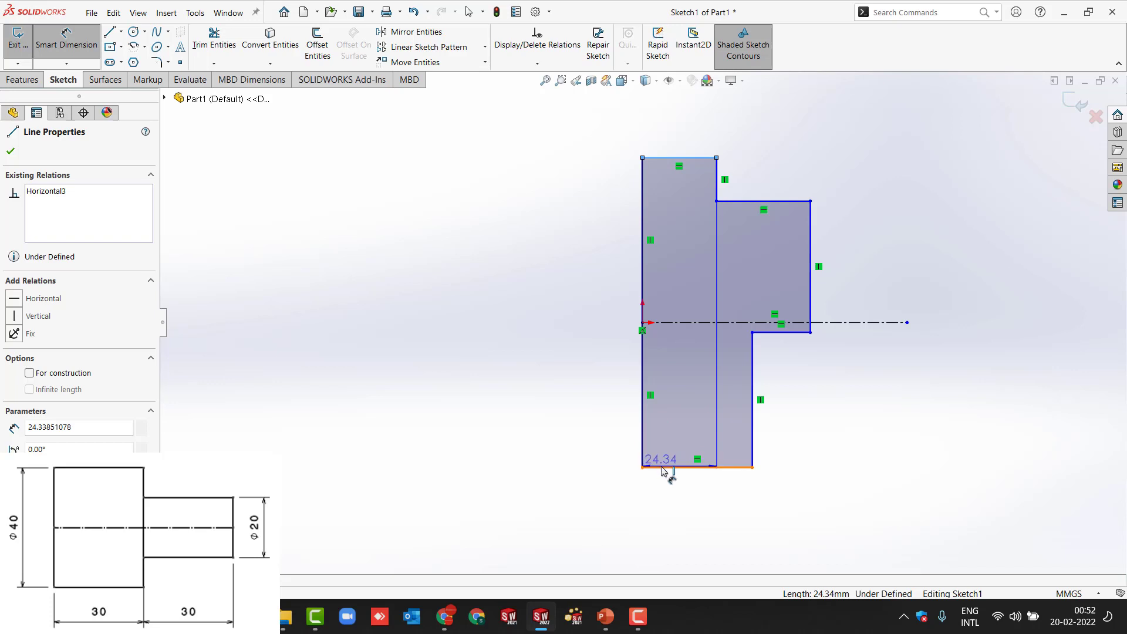
left_click(664, 468)
left_click(492, 328)
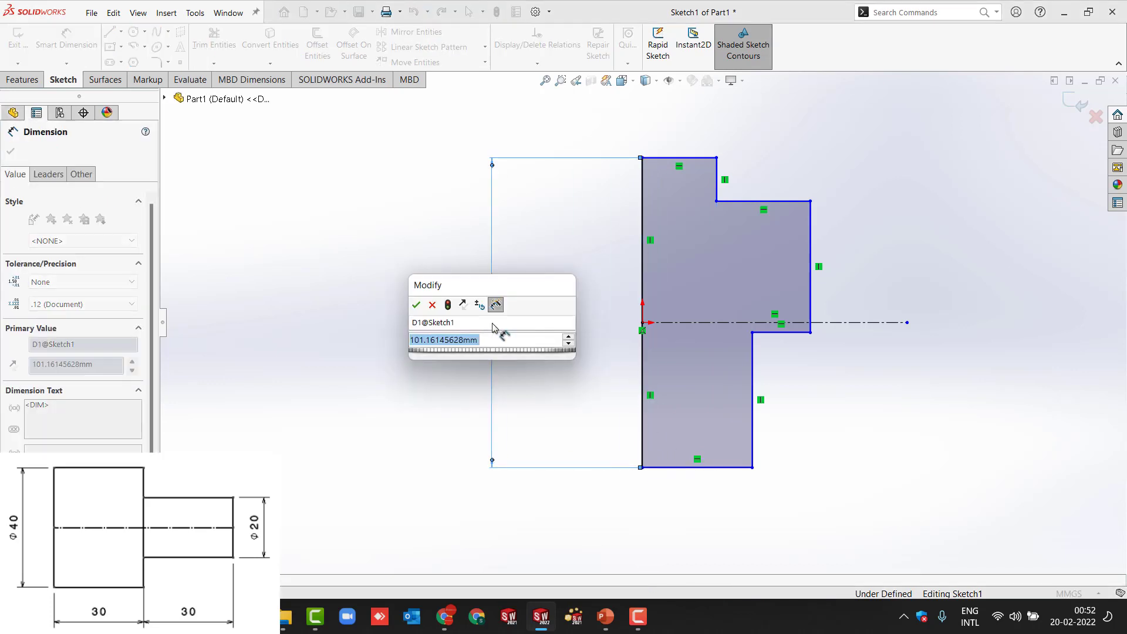
type("40")
key("Return")
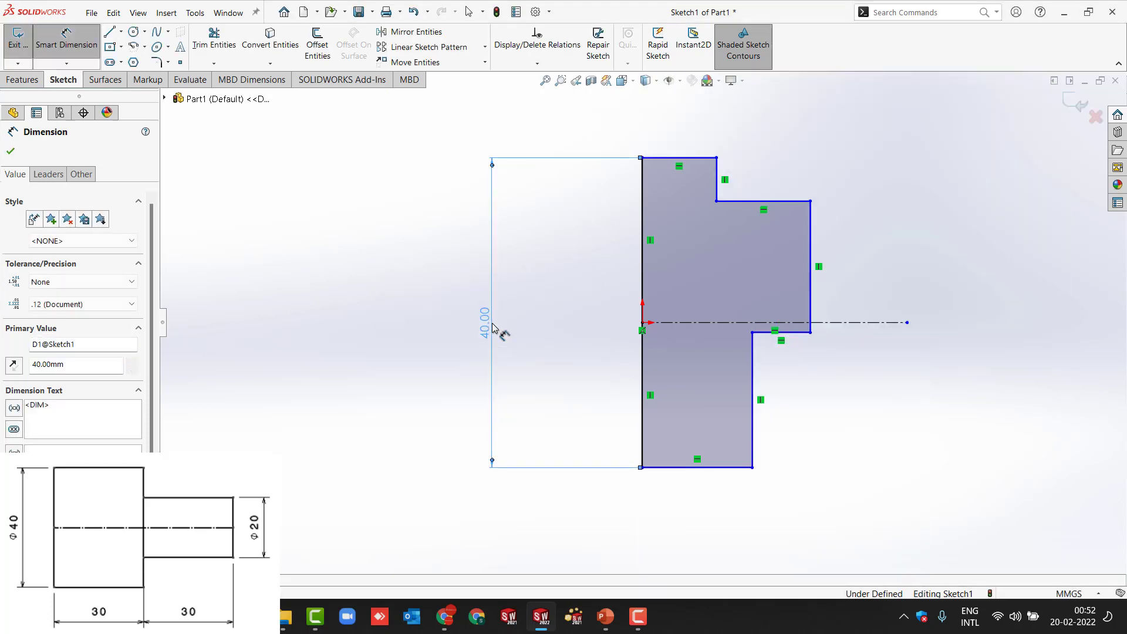
key("Escape")
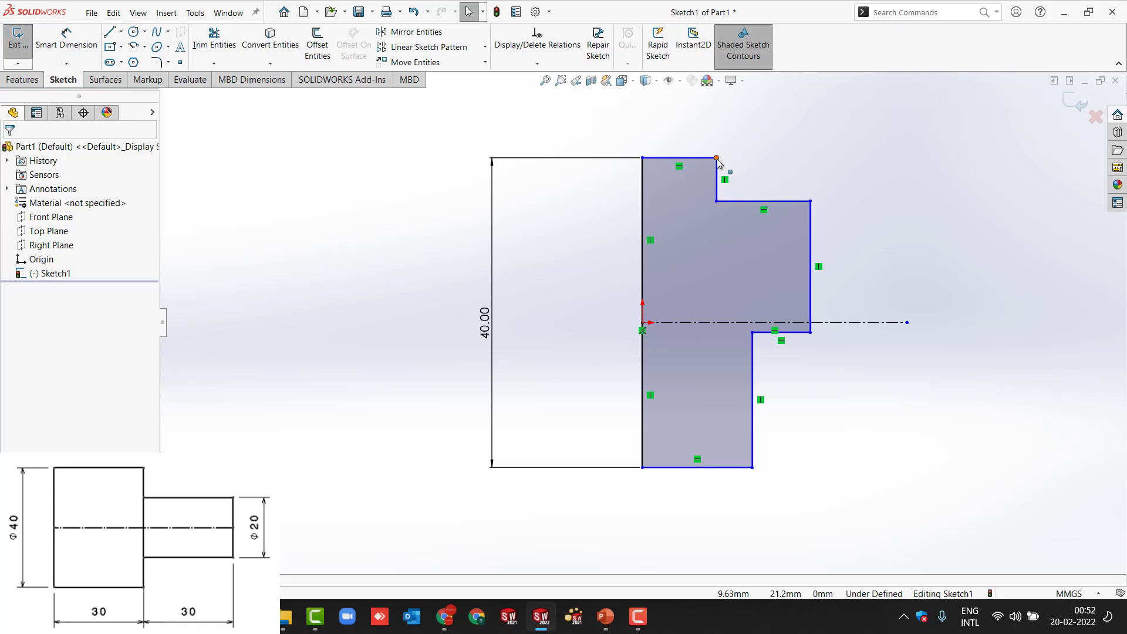
Step: Reposition the shoulder corners and smaller-section edges so the stepped profile sits roughly evenly above and below the centerline
mouse_move(716, 158)
left_mouse_down()
mouse_move(742, 157)
mouse_move(714, 159)
left_mouse_up()
left_click_drag(714, 201, 704, 382)
left_click(881, 468)
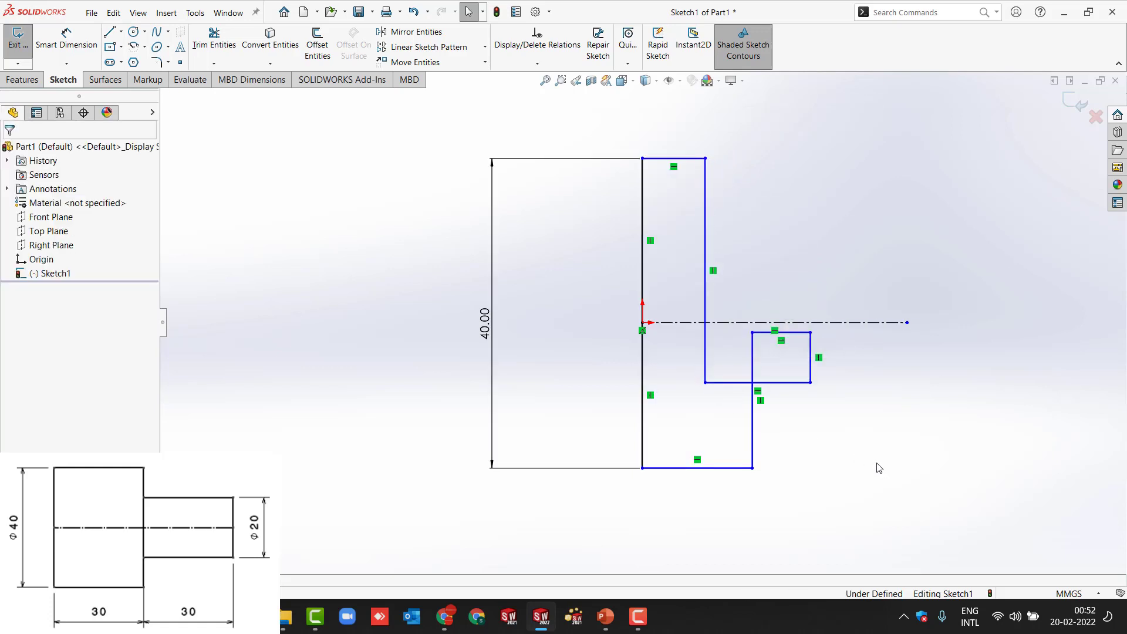
left_click_drag(728, 389, 745, 200)
left_click_drag(790, 339, 720, 452)
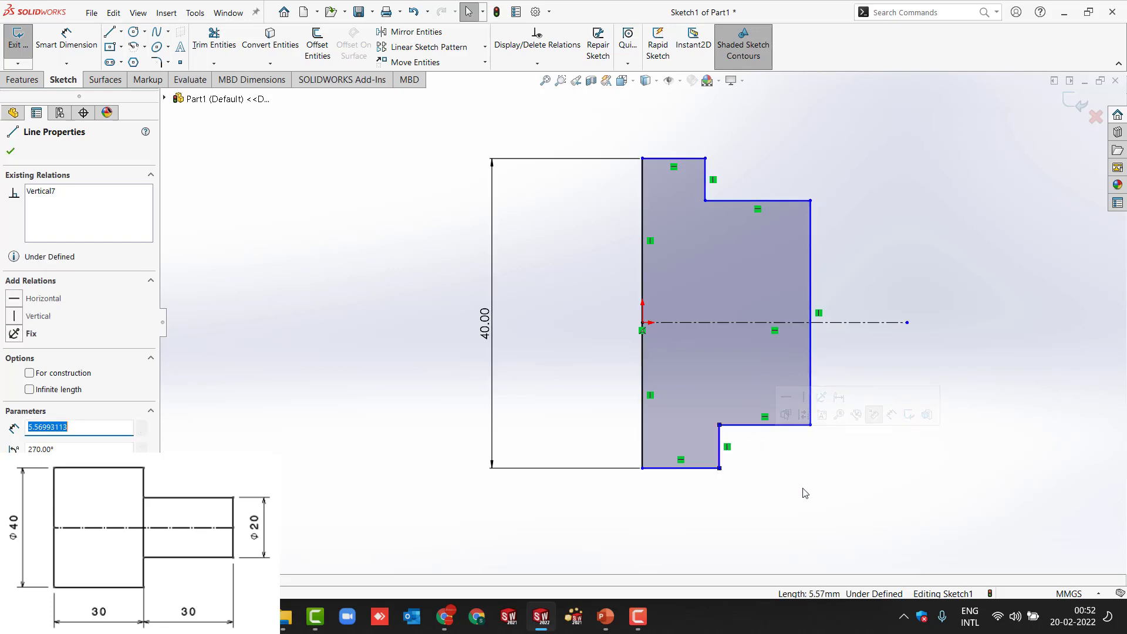
Step: Make the upper and lower shoulder lines collinear and shift them outward so the larger section is about 10 mm long
left_click(805, 493)
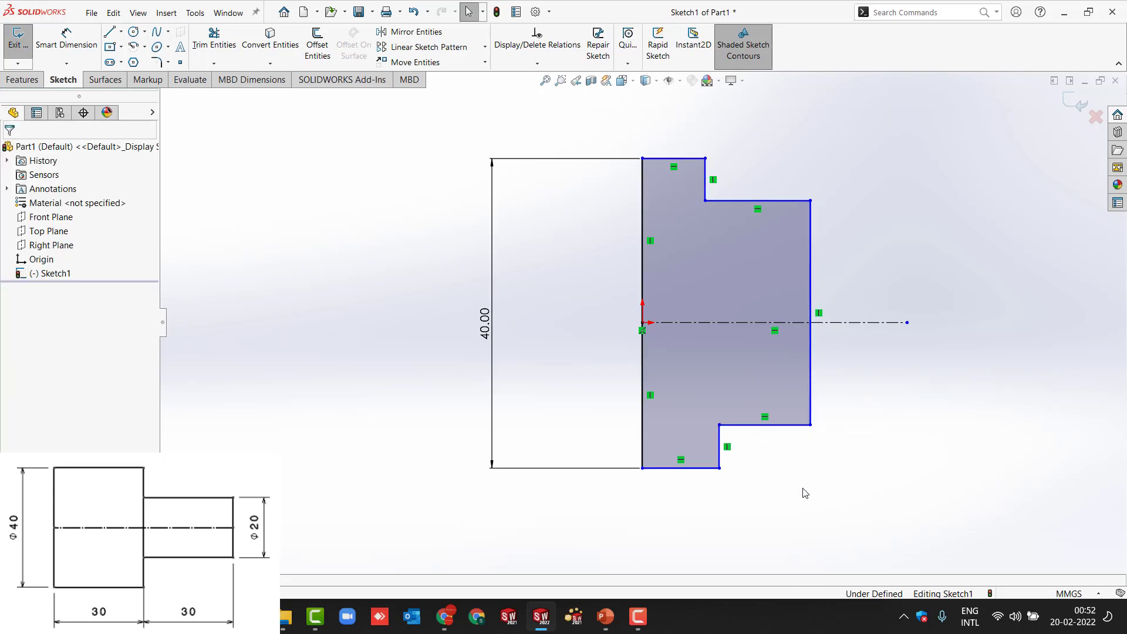
left_click(719, 460)
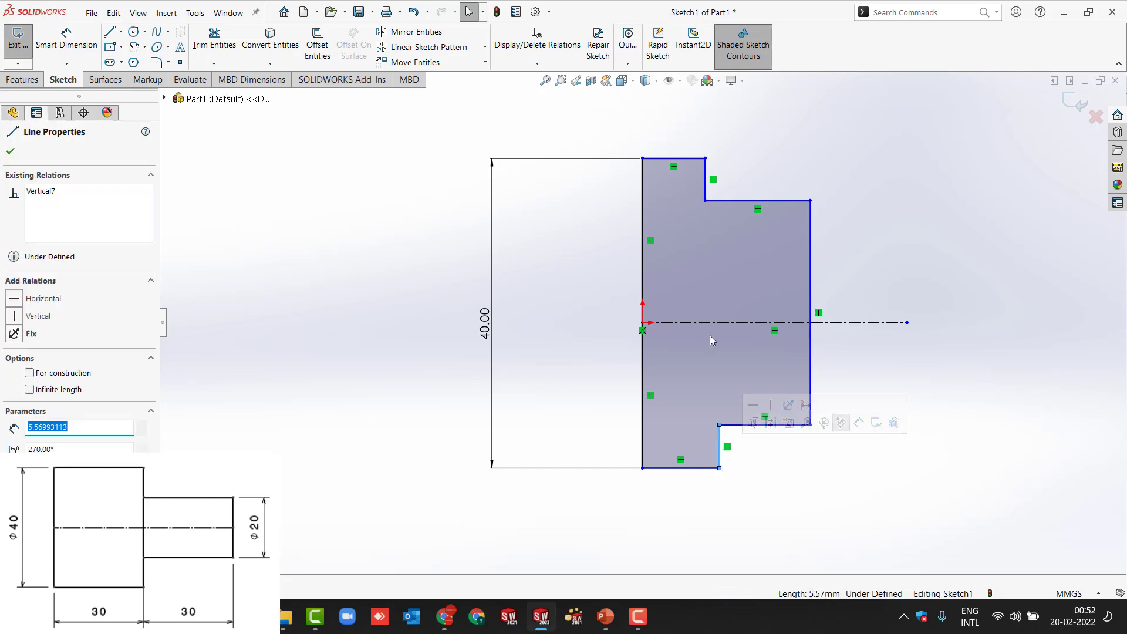
left_click(706, 190, "ctrl")
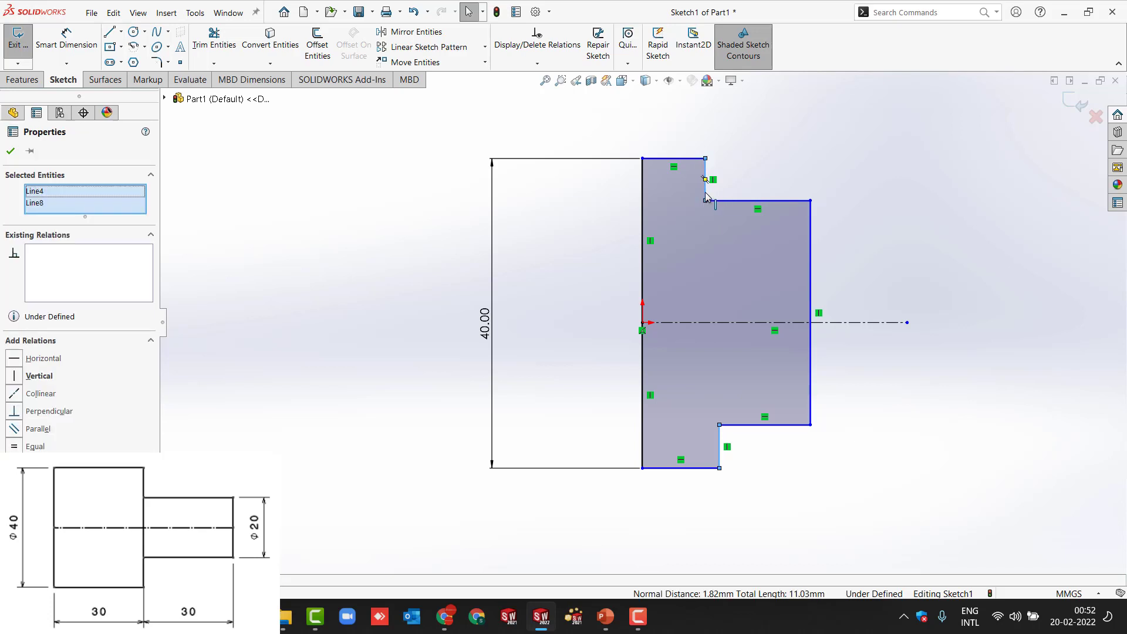
left_click(775, 140)
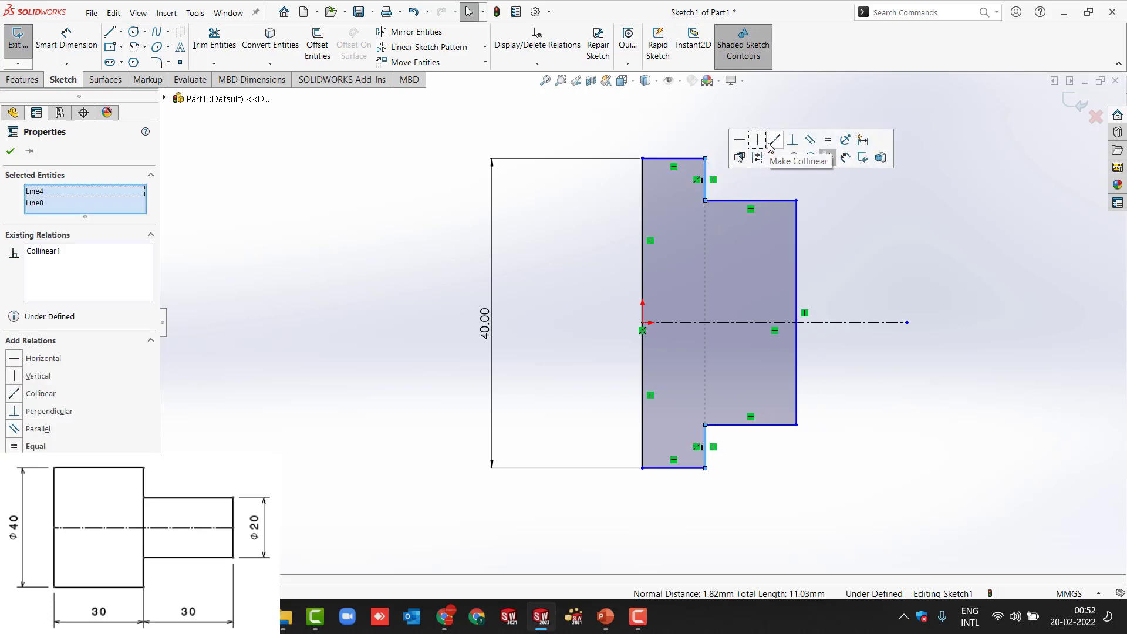
left_click(685, 132)
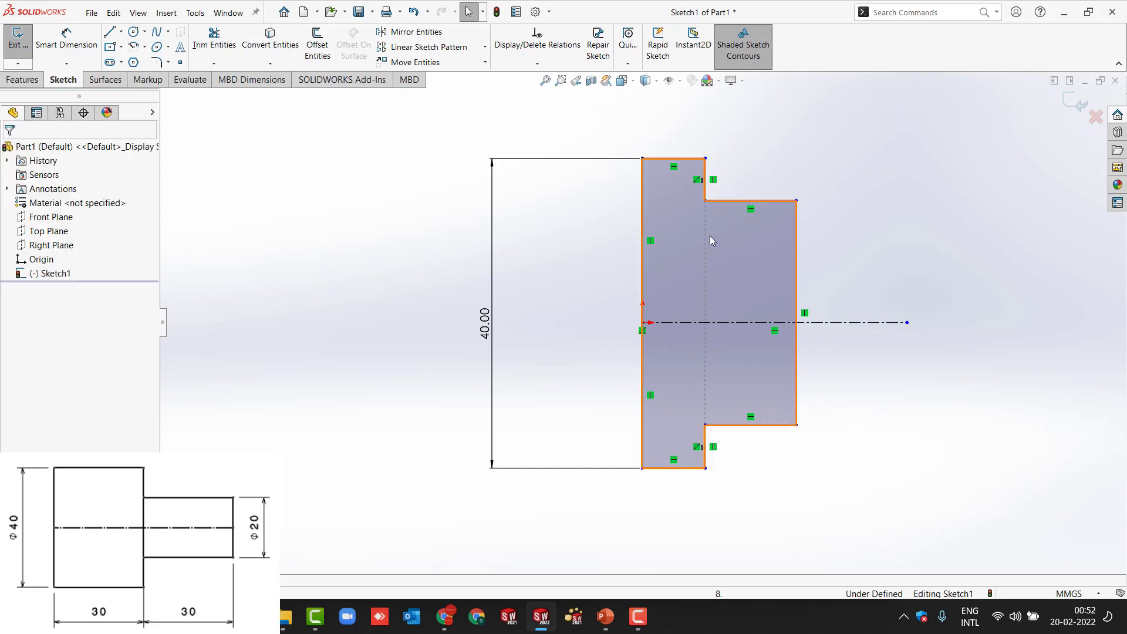
left_click_drag(708, 190, 720, 189)
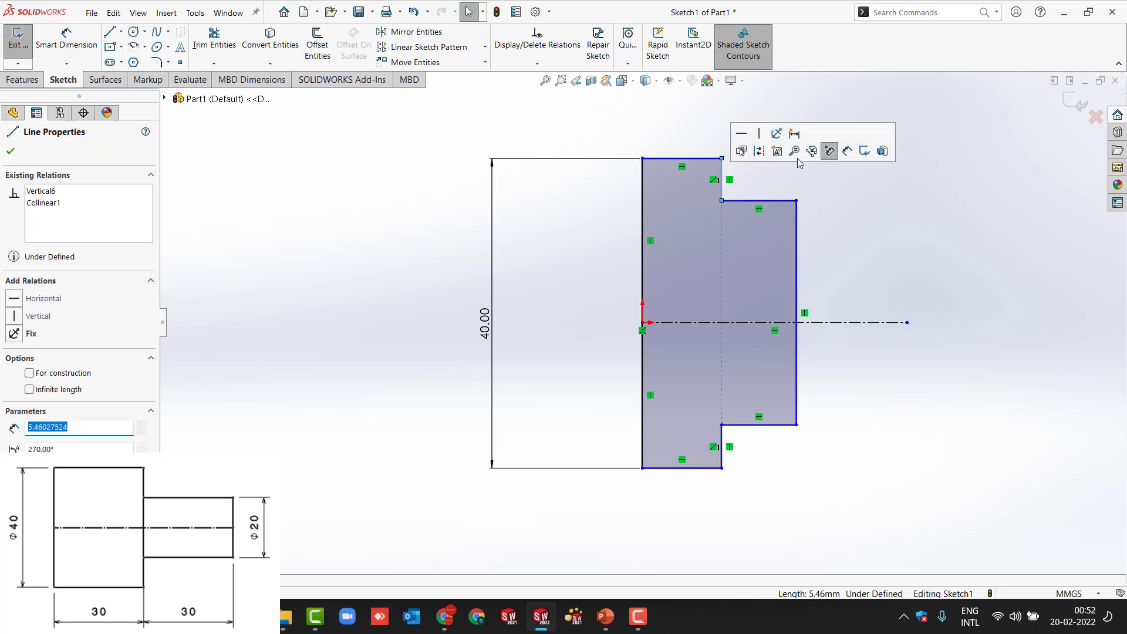
left_click(815, 190)
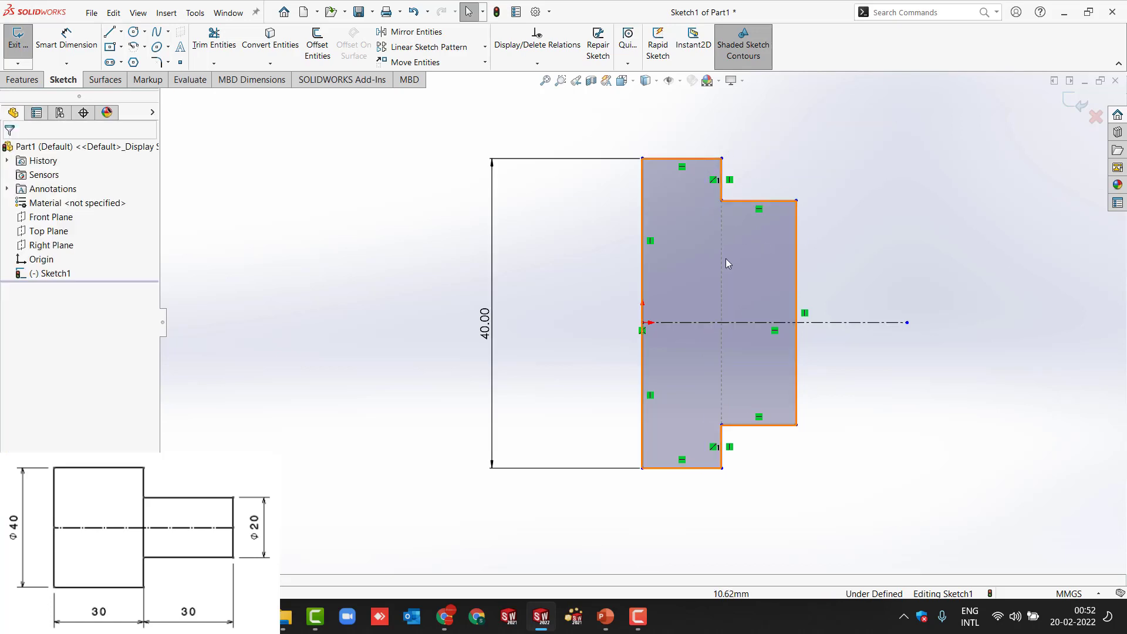
Step: Draw a vertical line joining the lower and upper inner shoulder corners across the centerline
key("l")
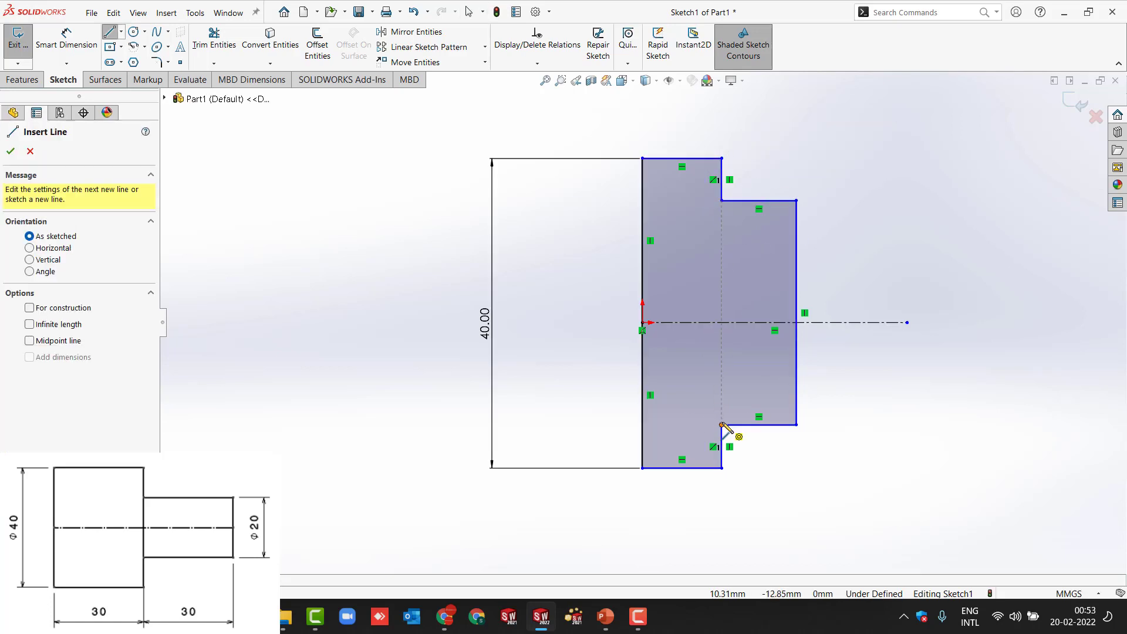
left_click(721, 424)
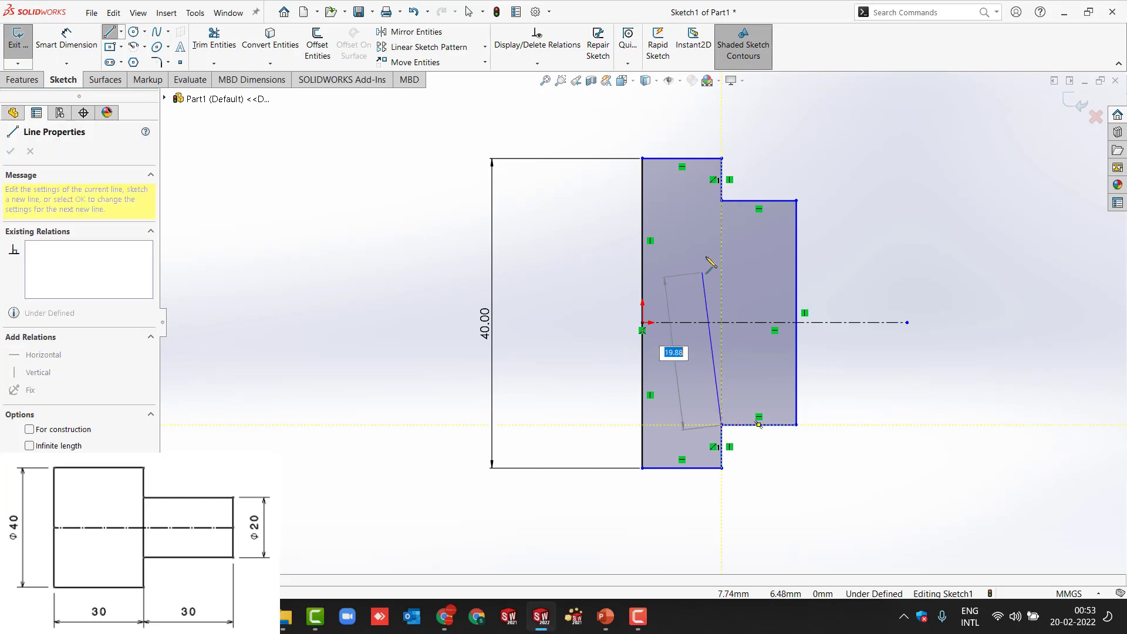
left_click(721, 200)
key("Escape")
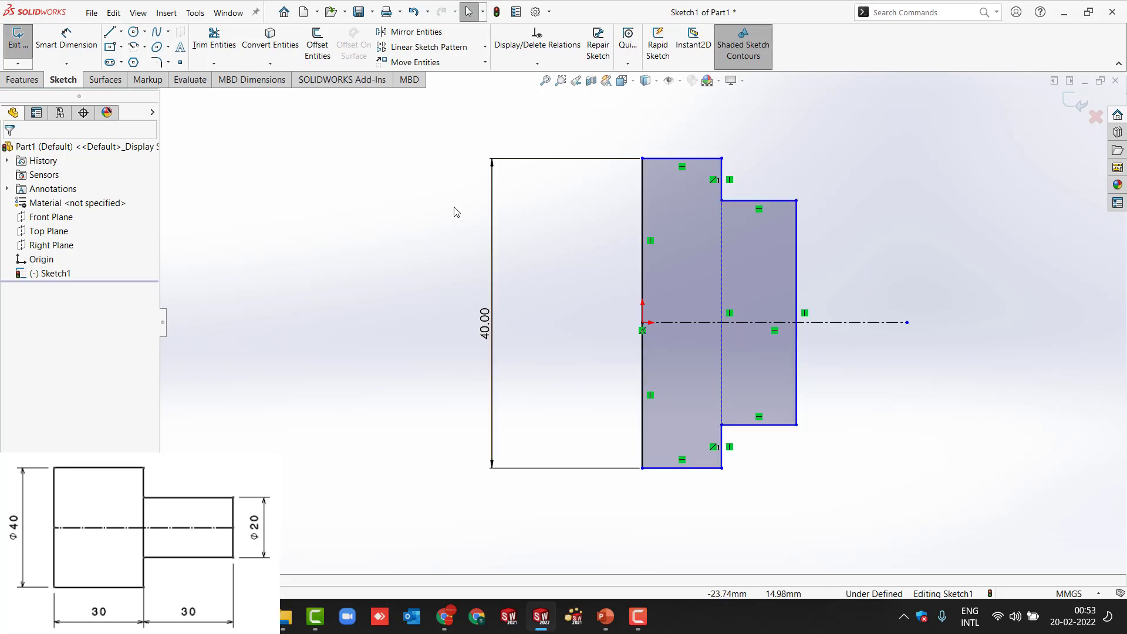
Step: Dimension the larger section's length along its lower edge and set it to 30 mm
left_click(66, 47)
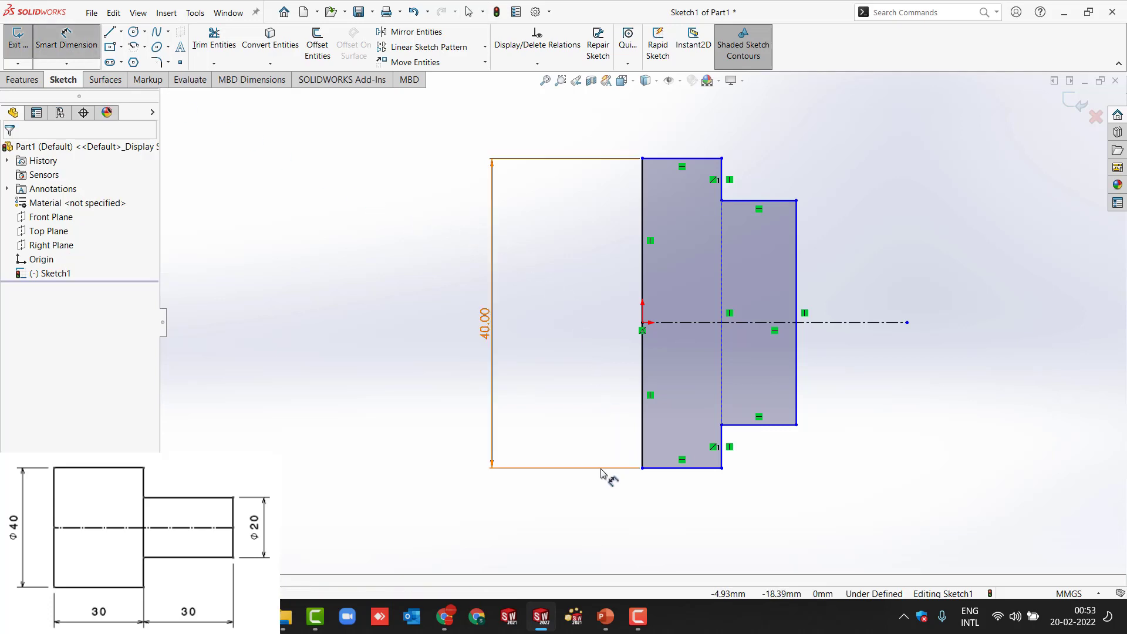
left_click(668, 468)
left_click(669, 509)
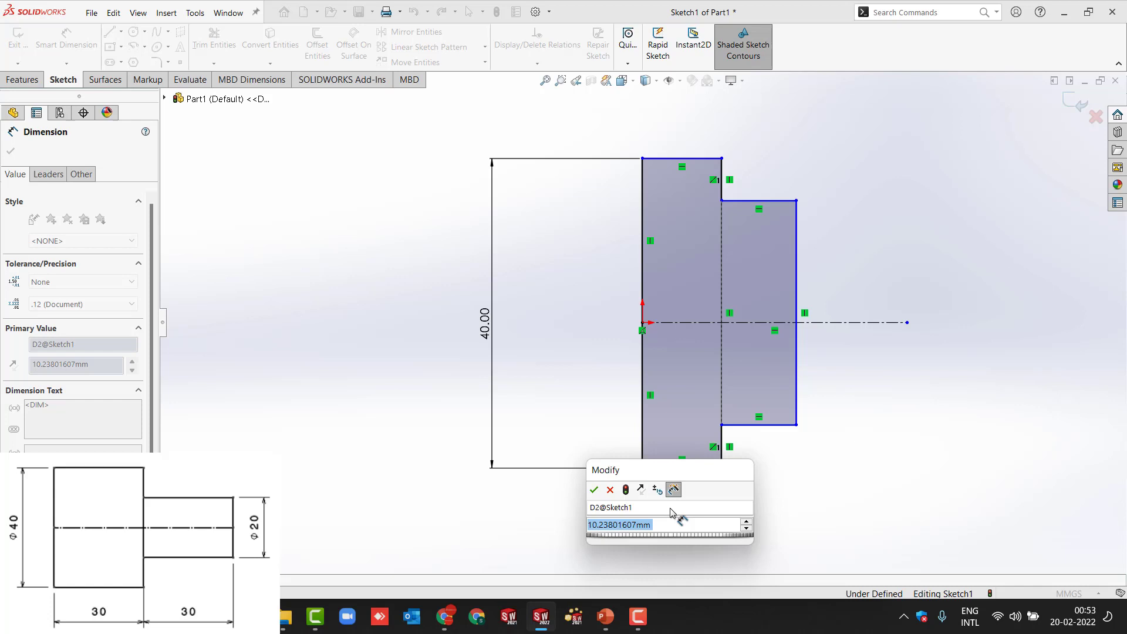
type("30")
key("Return")
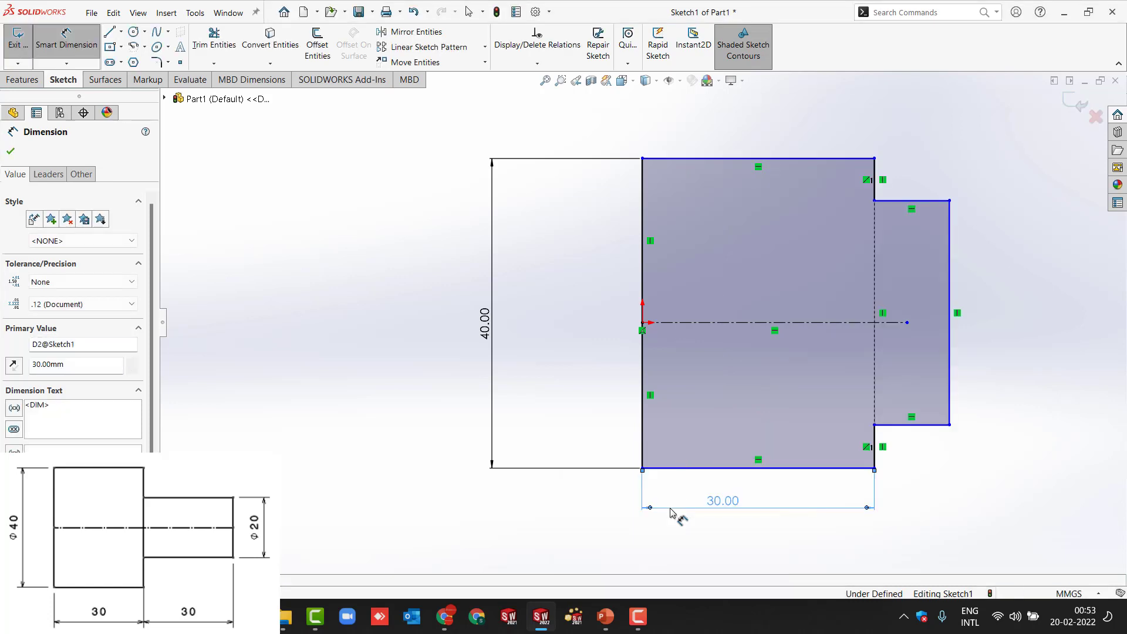
Step: Dimension the smaller section's length along its lower edge and set it to 30 mm
left_click(931, 426)
left_click(934, 498)
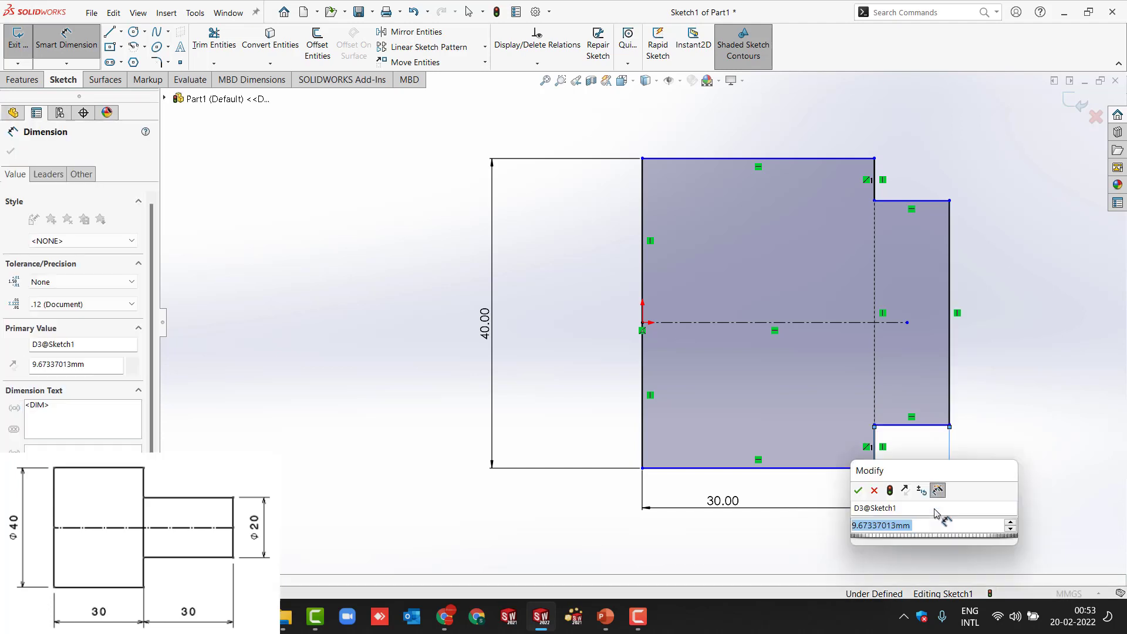
type("34")
key("Return")
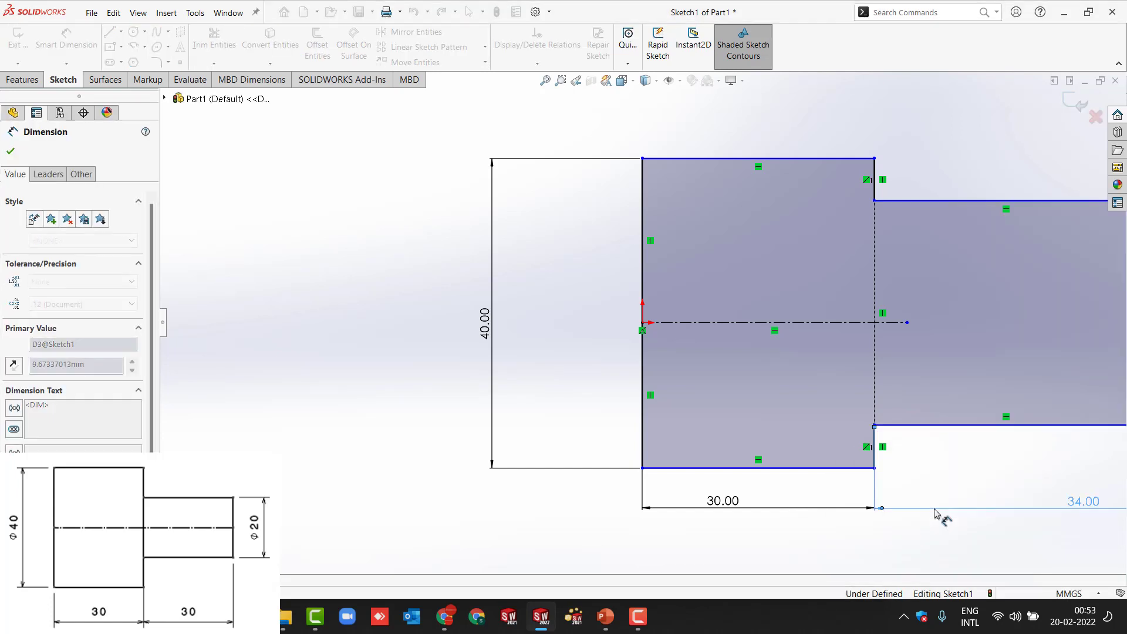
scroll(934, 508, "up", 2)
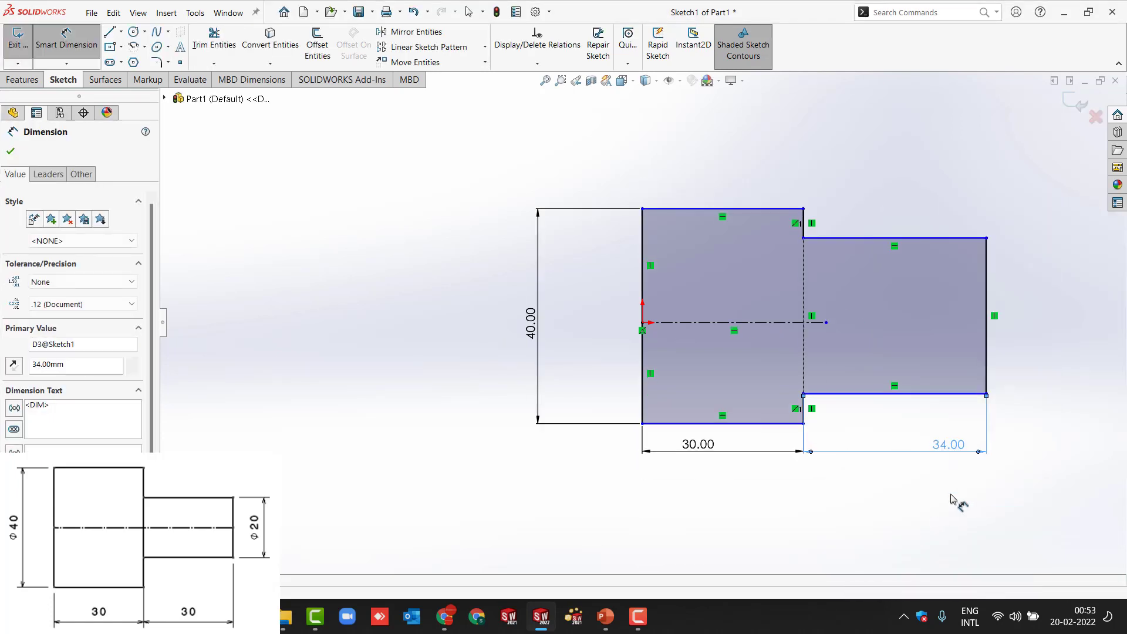
double_click(945, 446)
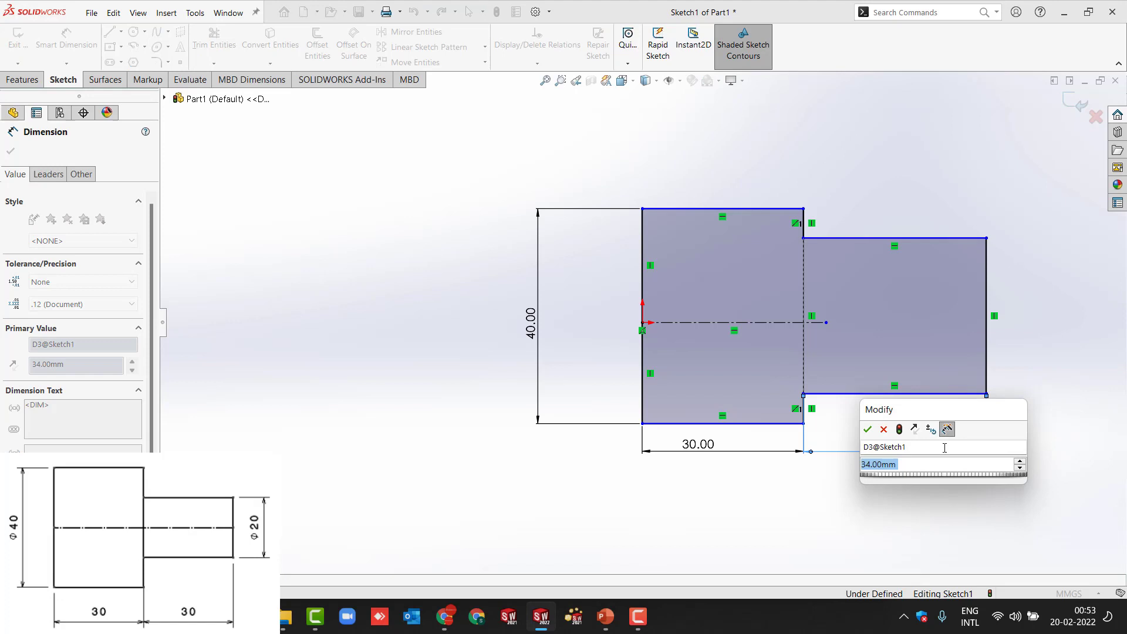
type("30")
key("Return")
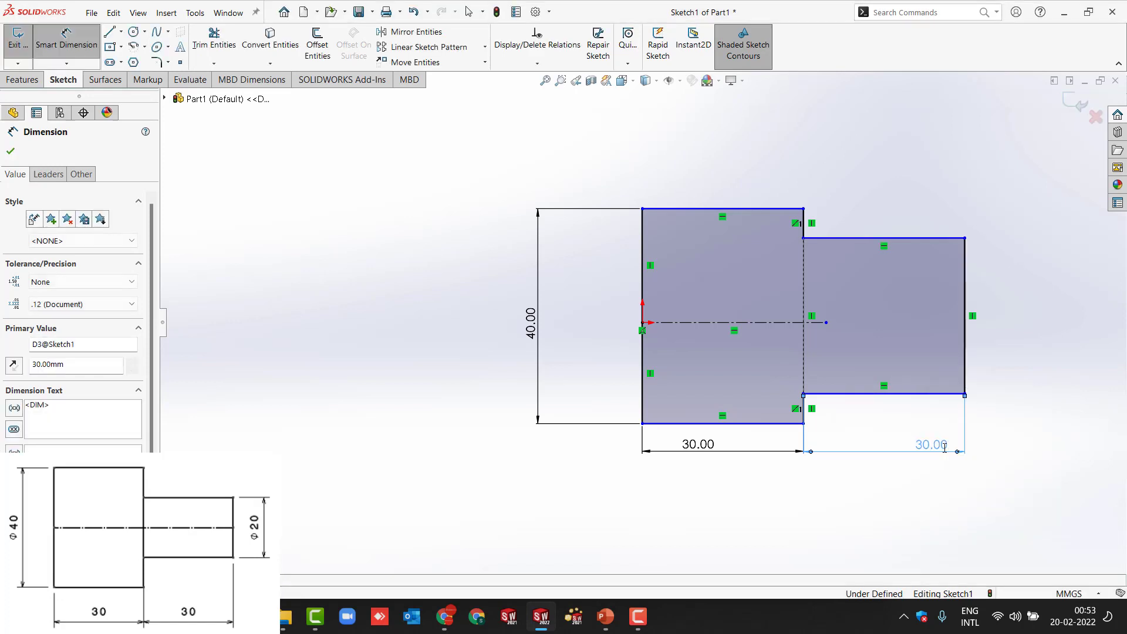
Step: Dimension the height of the smaller section's end edge and set it to 20 mm
left_click(964, 291)
left_click(1008, 311)
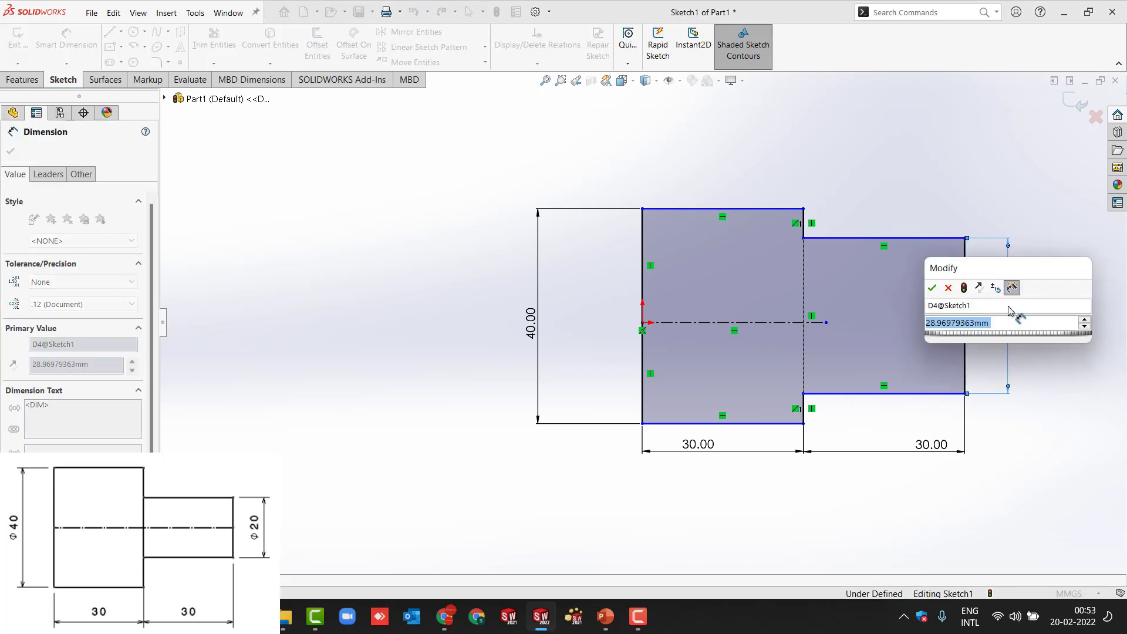
type("20")
key("Return")
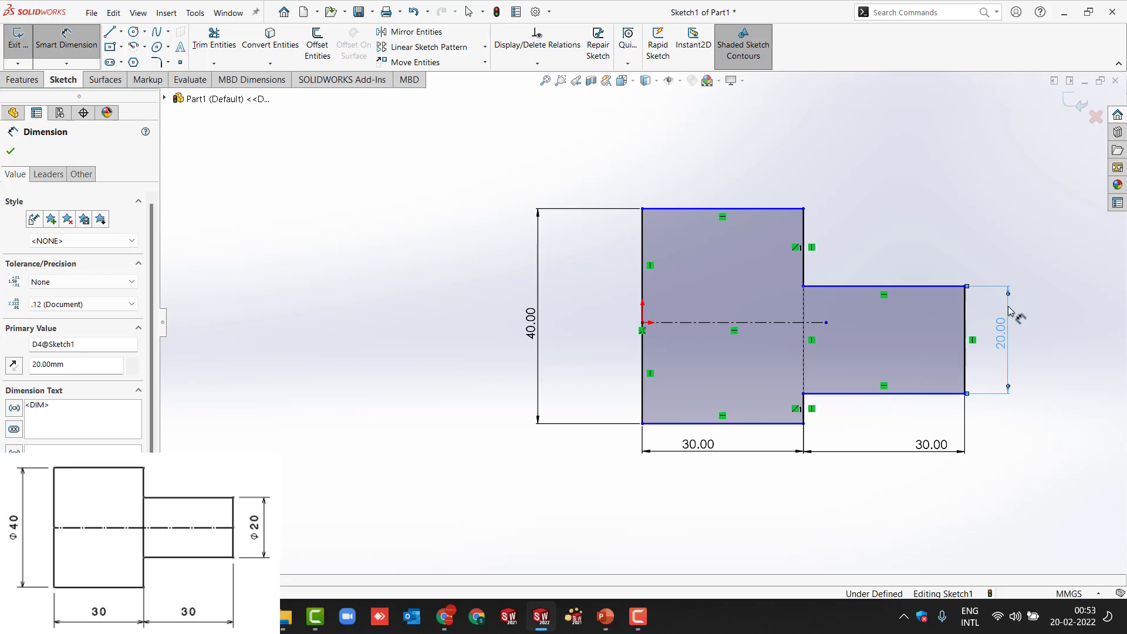
key("Escape")
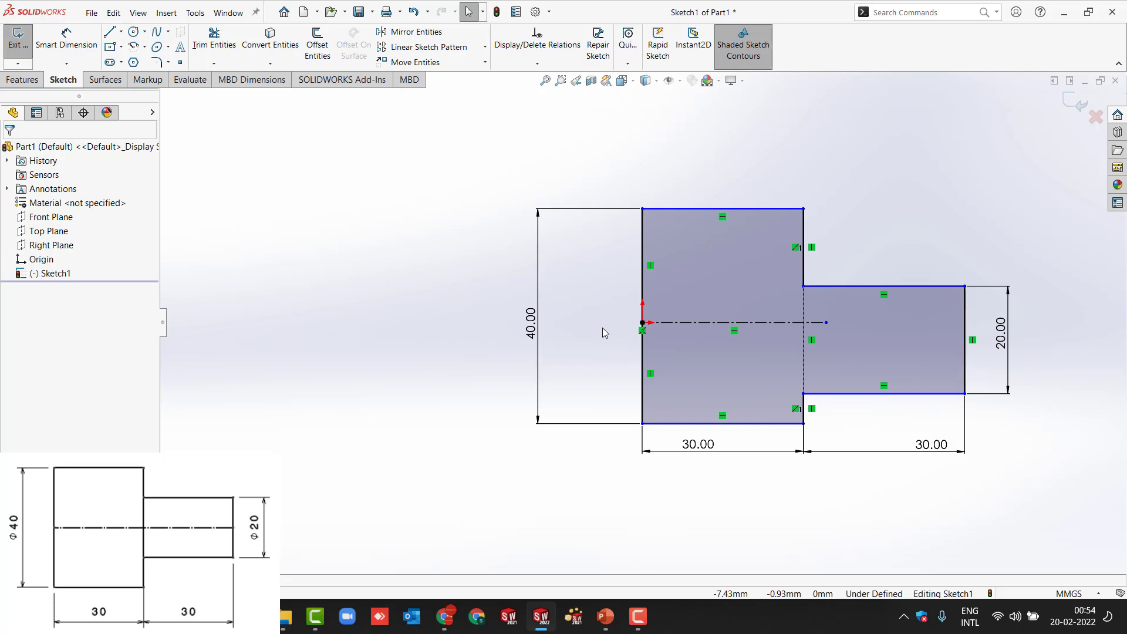
Step: Make the larger section's upper and lower edges symmetric about the centerline
left_click(695, 207)
left_click(693, 323, "ctrl")
left_click(681, 423, "ctrl")
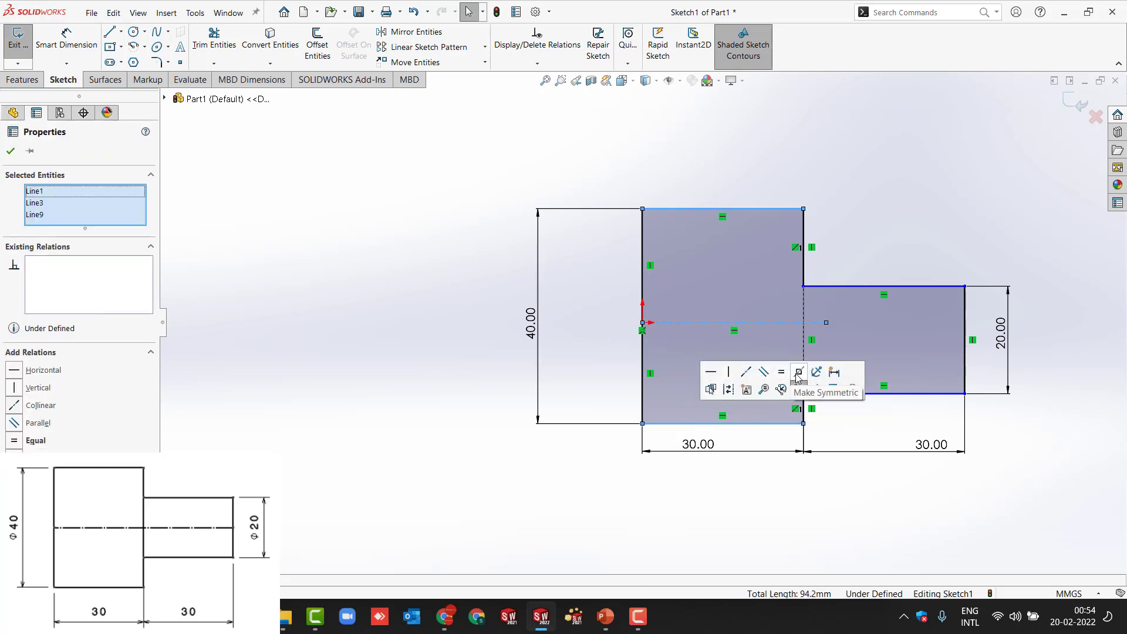
left_click(798, 373)
key("Escape")
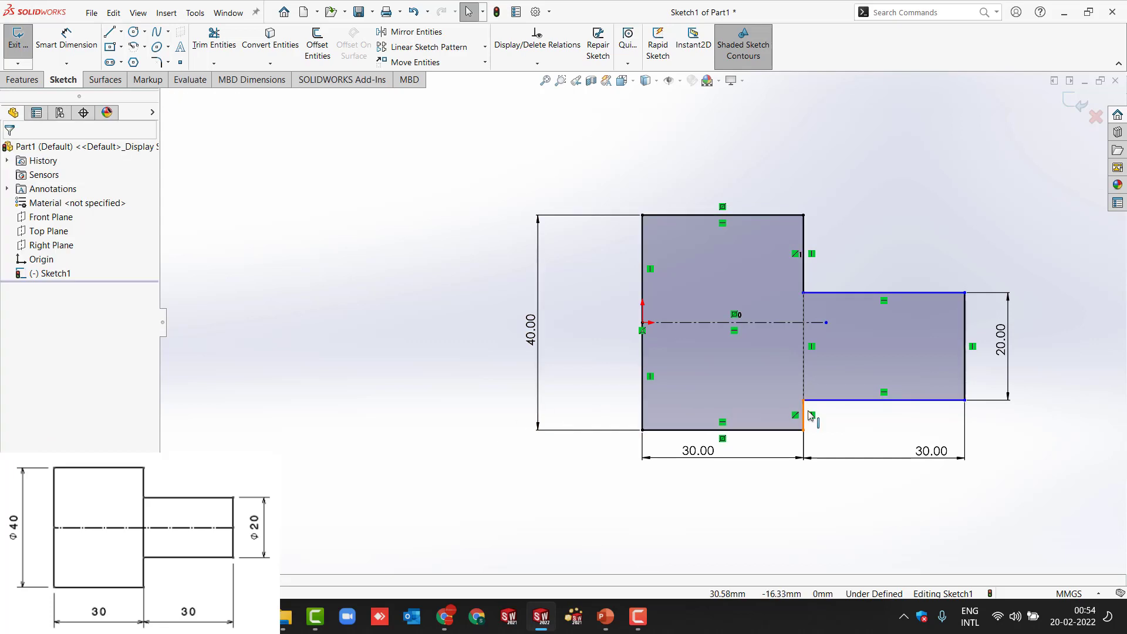
Step: Make the smaller section's upper and lower edges symmetric about the centerline
left_click(834, 407)
left_click(850, 295, "ctrl")
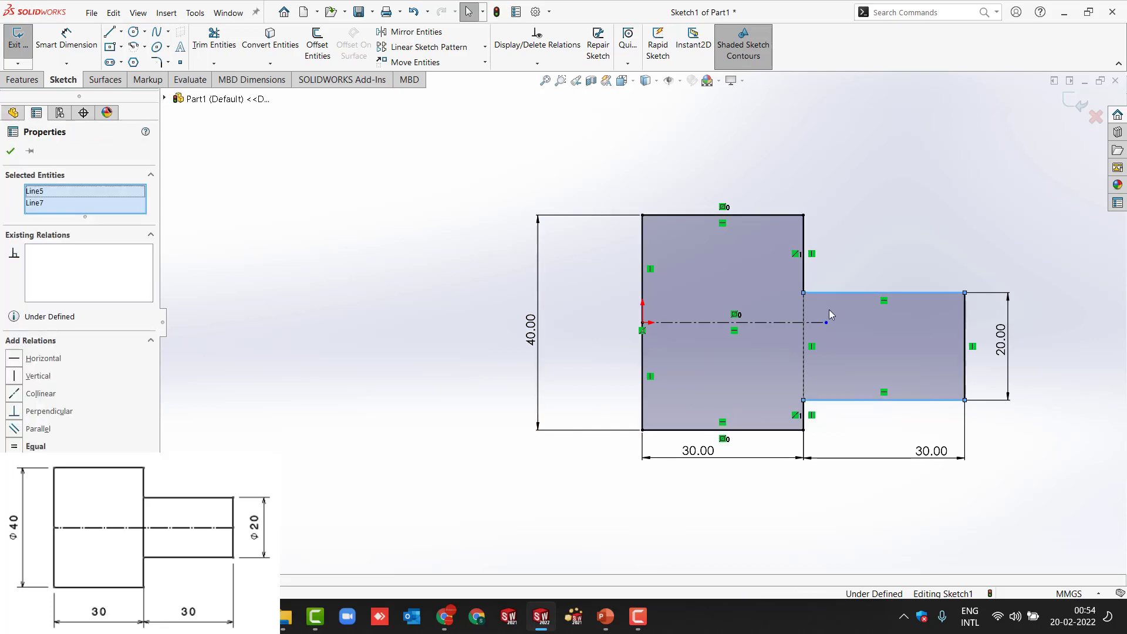
left_click(809, 325, "ctrl")
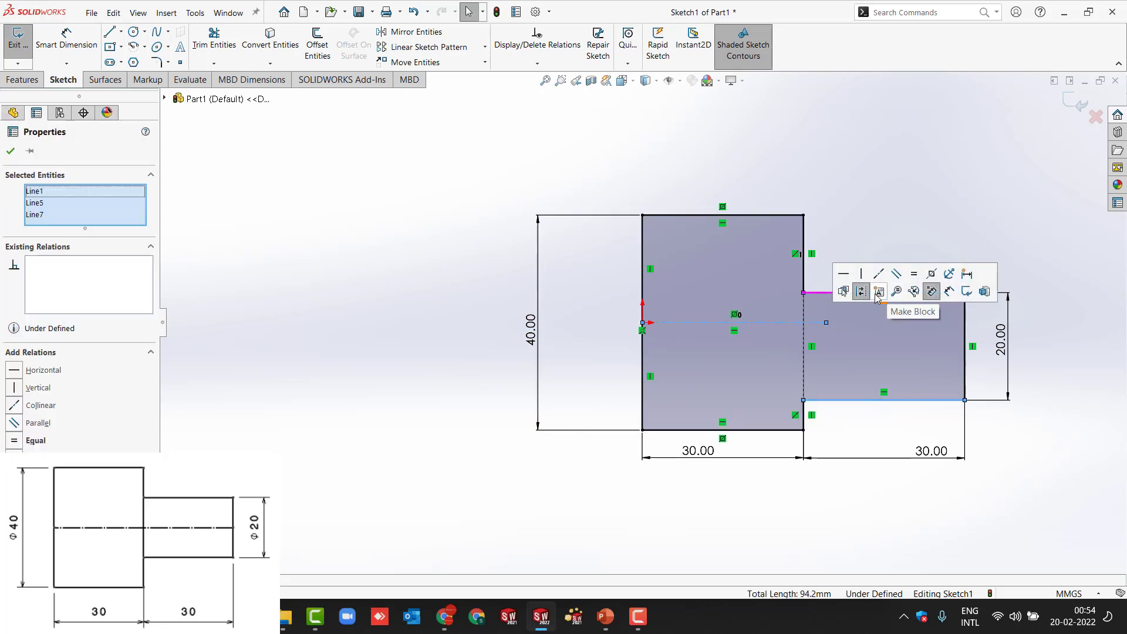
left_click(933, 279)
left_click(868, 184)
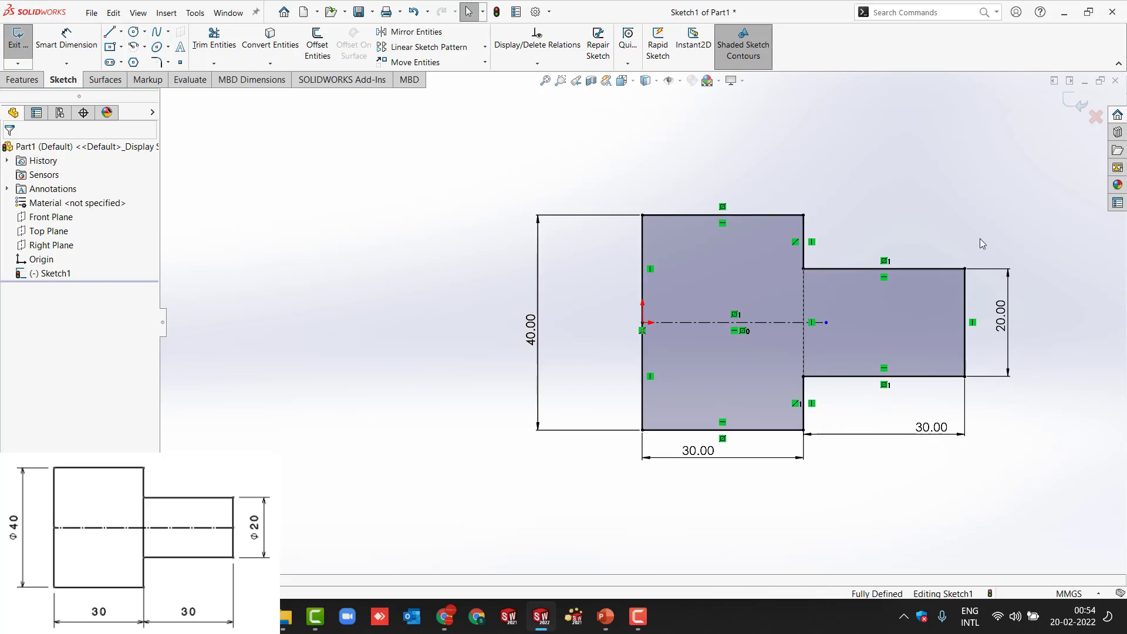
Step: Extend the centerline's free end horizontally well past the end of the smaller section
scroll(1093, 375, "down", 1)
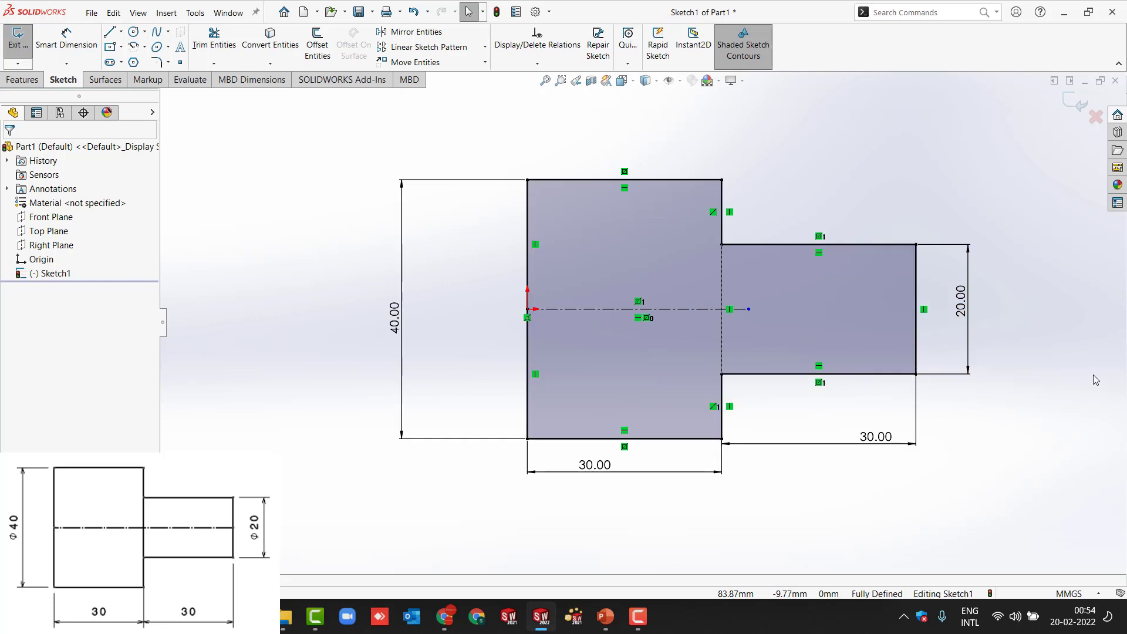
scroll(1093, 374, "up", 1)
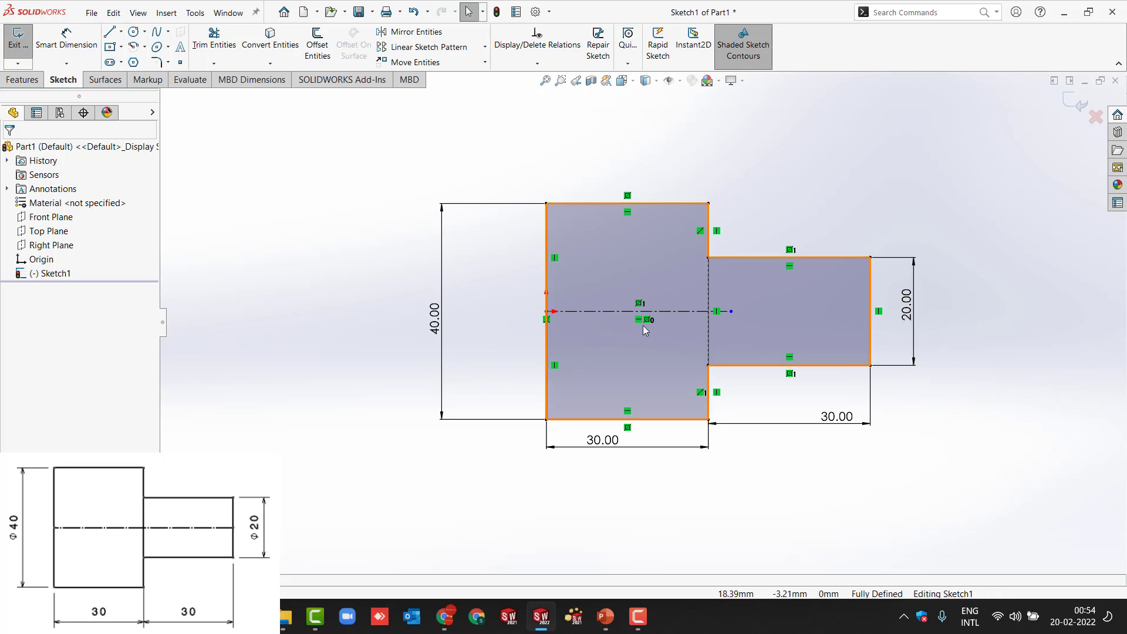
left_click_drag(731, 311, 1016, 312)
left_click(998, 428)
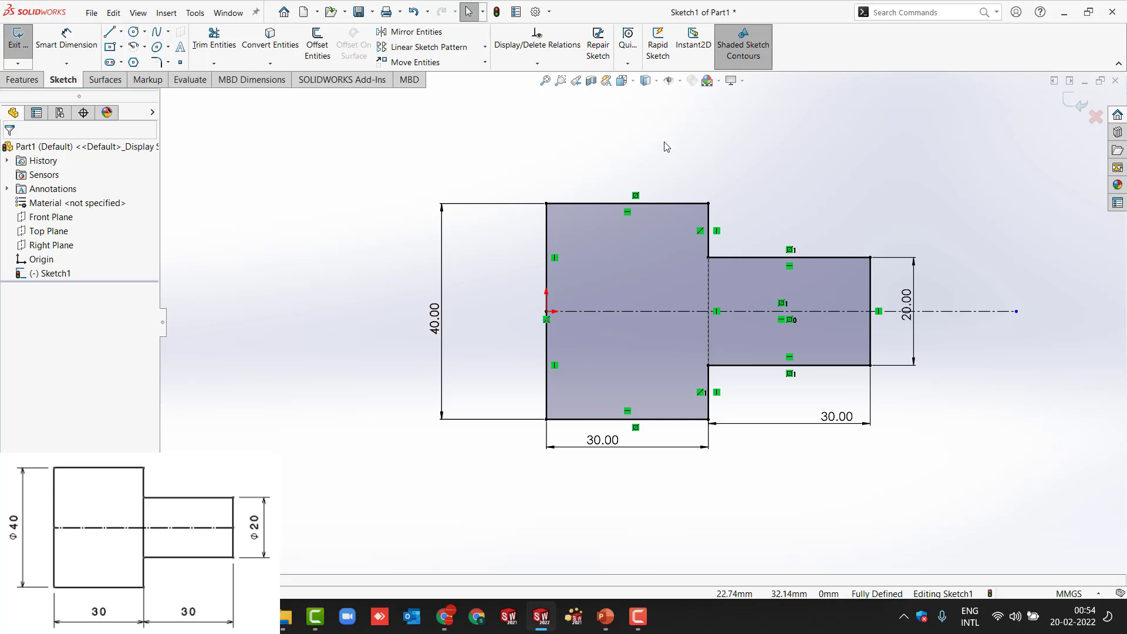
Step: Turn the display of sketch relations off and back on
left_click(680, 82)
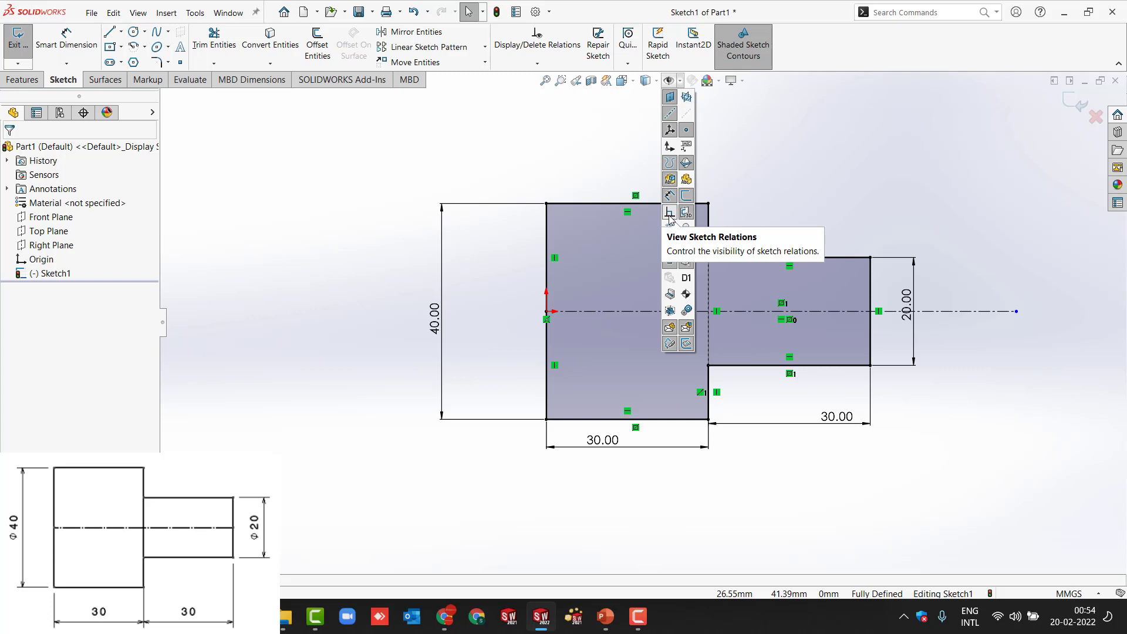
left_click(669, 212)
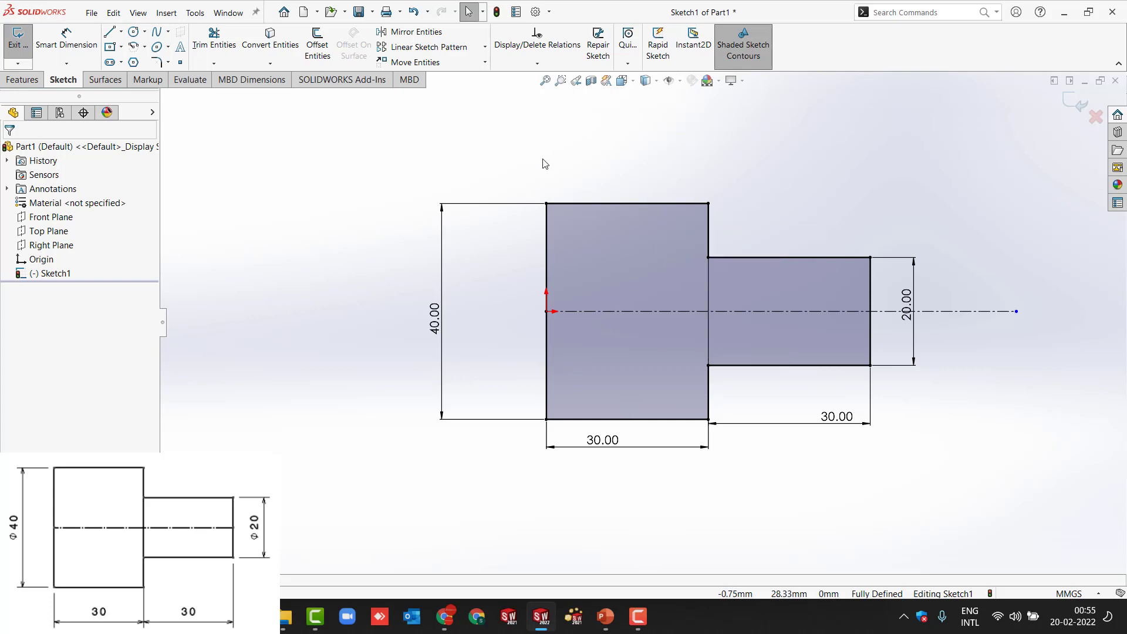
left_click(680, 82)
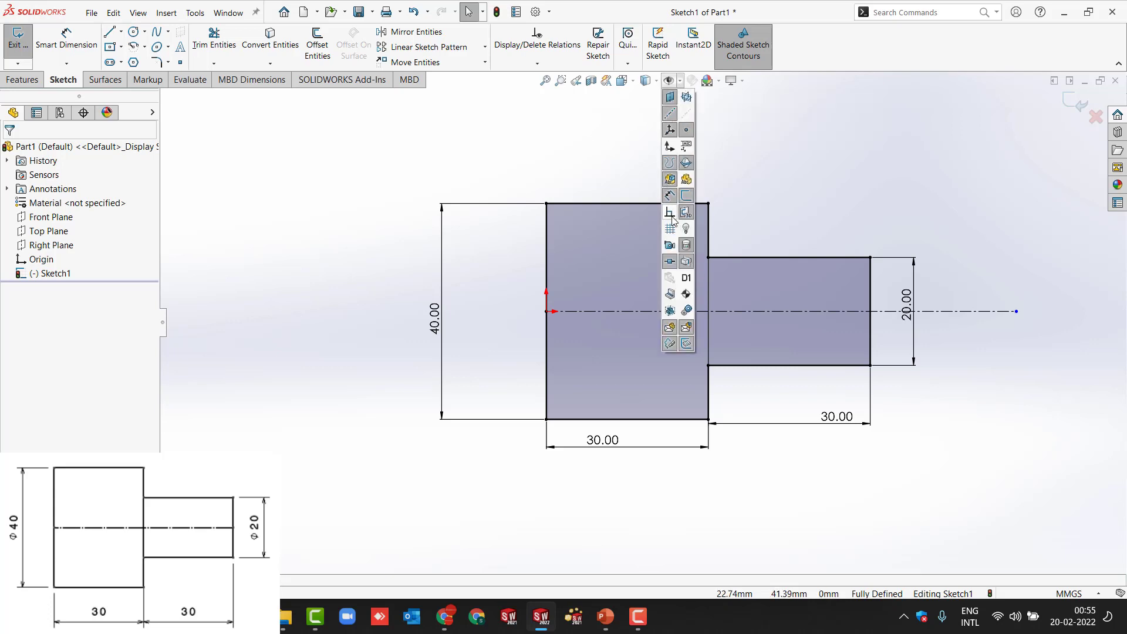
left_click(670, 212)
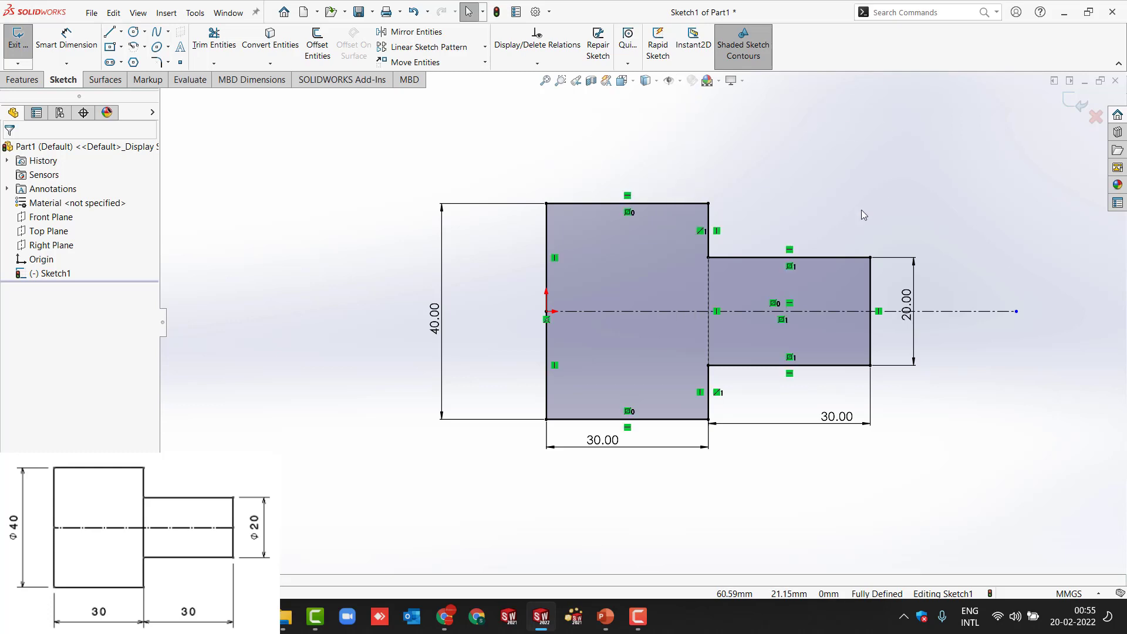
Step: Exit the stepped shaft profile sketch, keeping its changes
left_click(1068, 104)
left_click(467, 221)
mouse_move(467, 221)
middle_mouse_down()
mouse_move(403, 254)
mouse_move(428, 277)
middle_mouse_up()
middle_click_drag(635, 249, 620, 252)
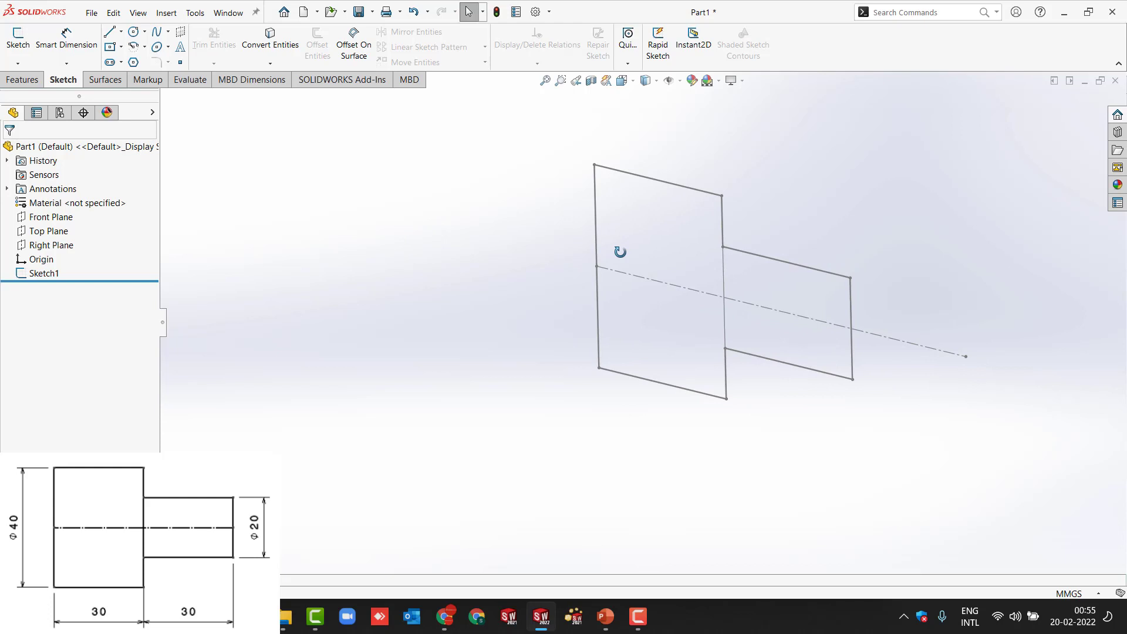
Step: Start a boss extrusion of the stepped shaft sketch, turn off Thin Feature and clear the wrongly picked contours
left_click(42, 83)
left_click(24, 41)
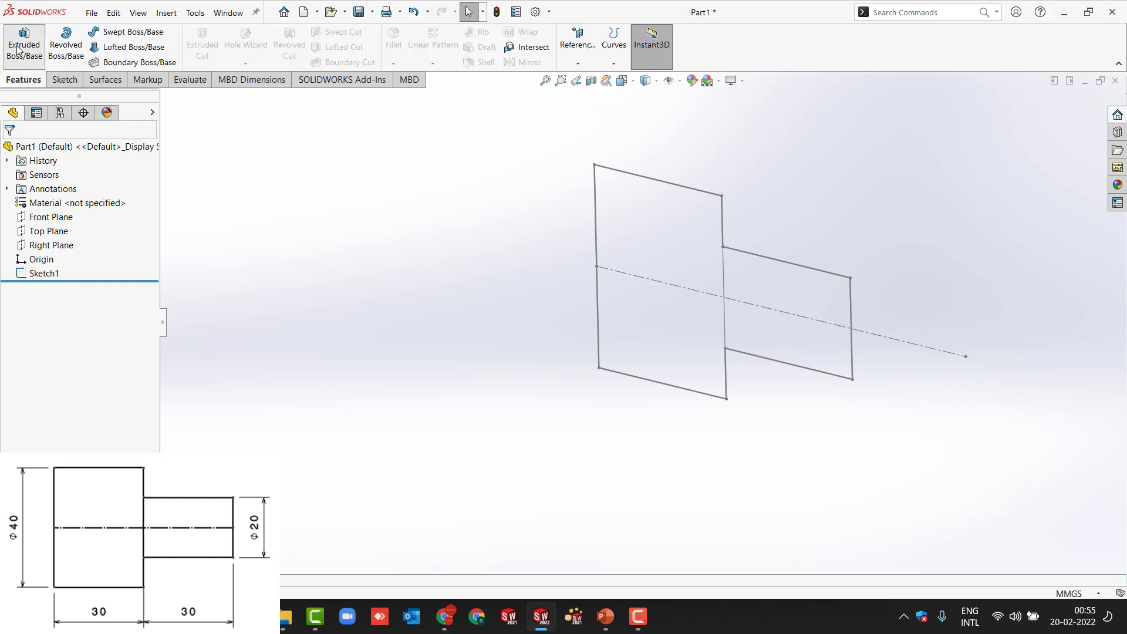
left_click(596, 213)
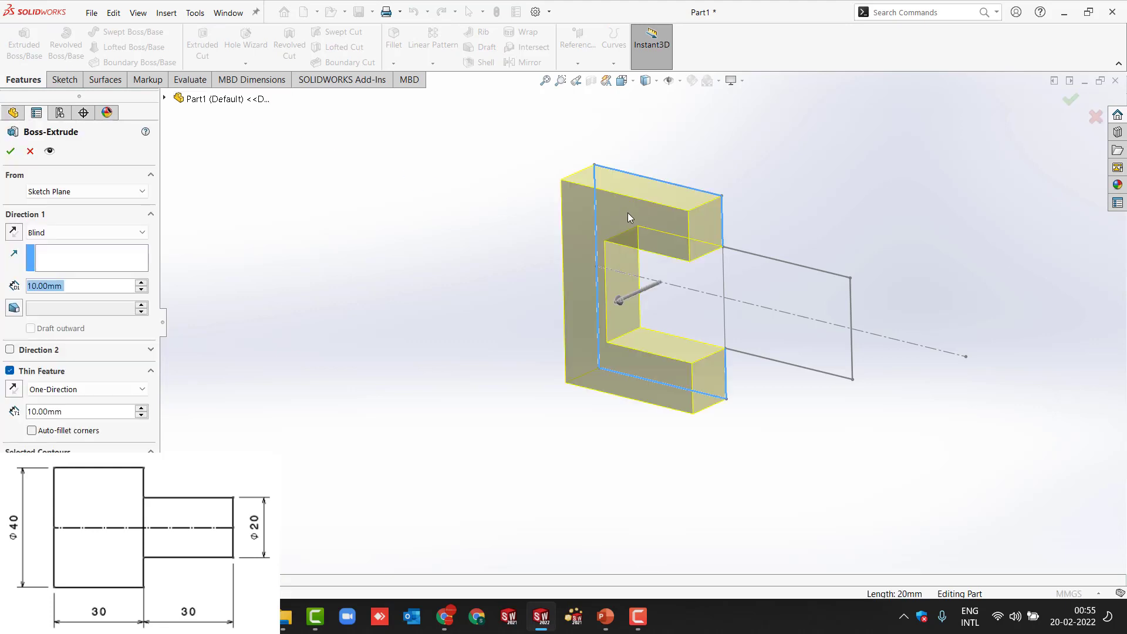
left_click(74, 473)
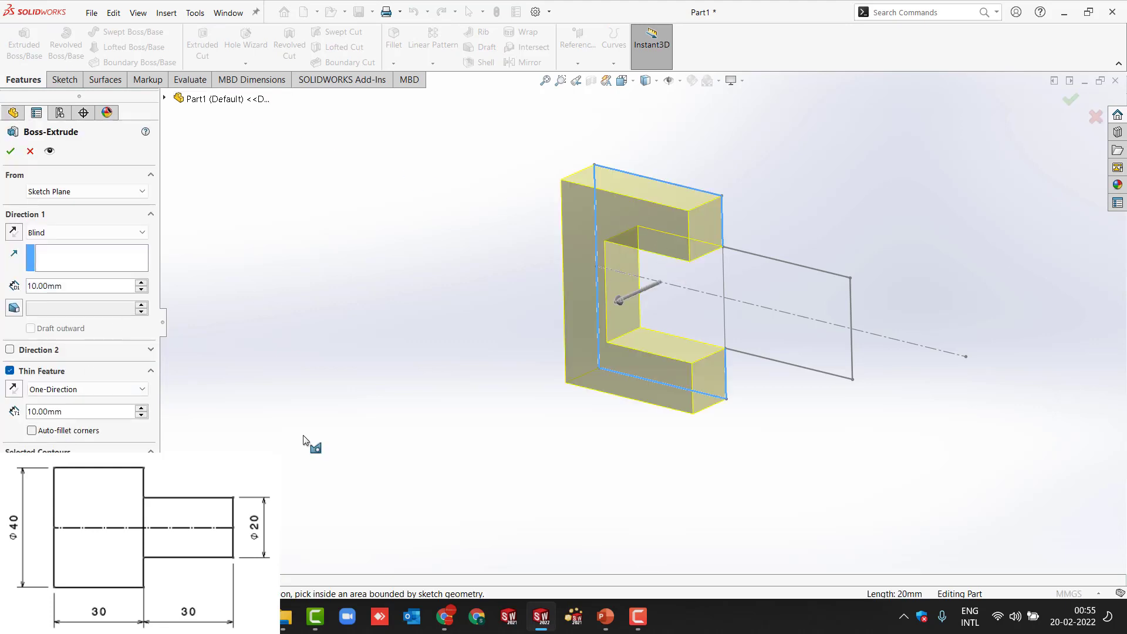
left_click(677, 320)
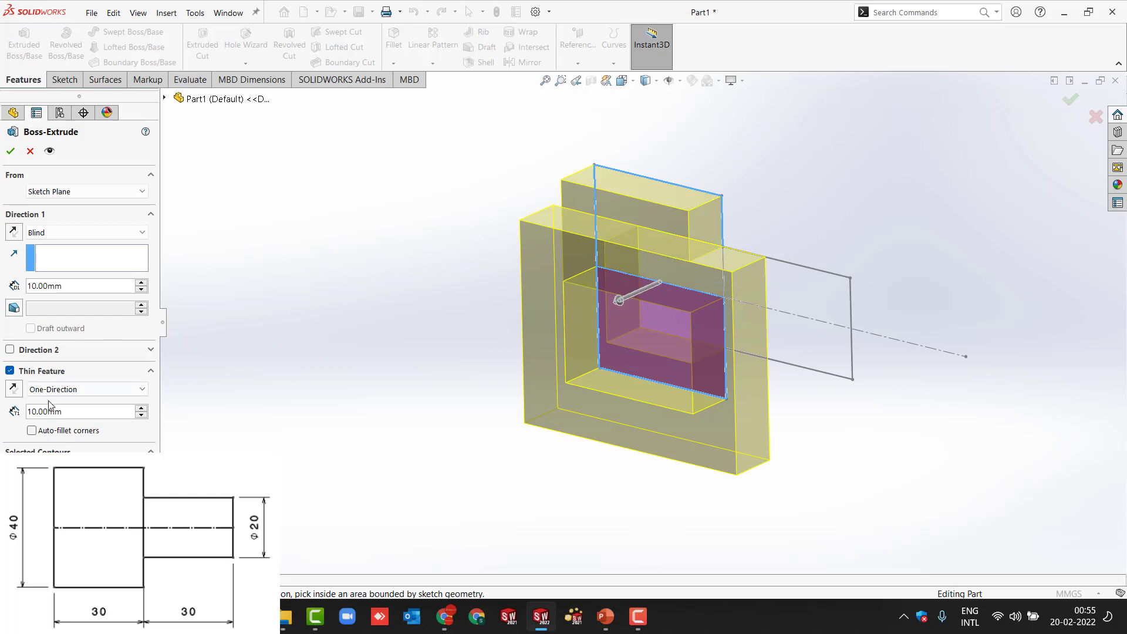
left_click(10, 370)
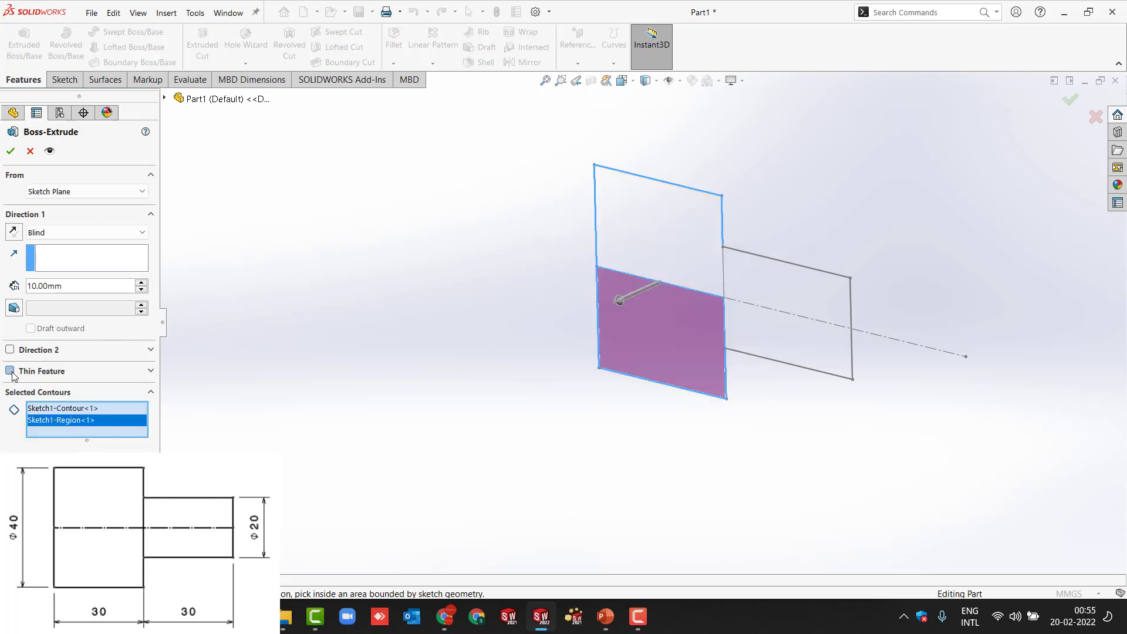
right_click(108, 413)
left_click(158, 421)
Step: Extrude all four regions of the stepped shaft profile as a blind boss 10 mm deep
left_click(631, 244)
left_click(657, 331)
left_click(778, 328)
left_click(777, 324)
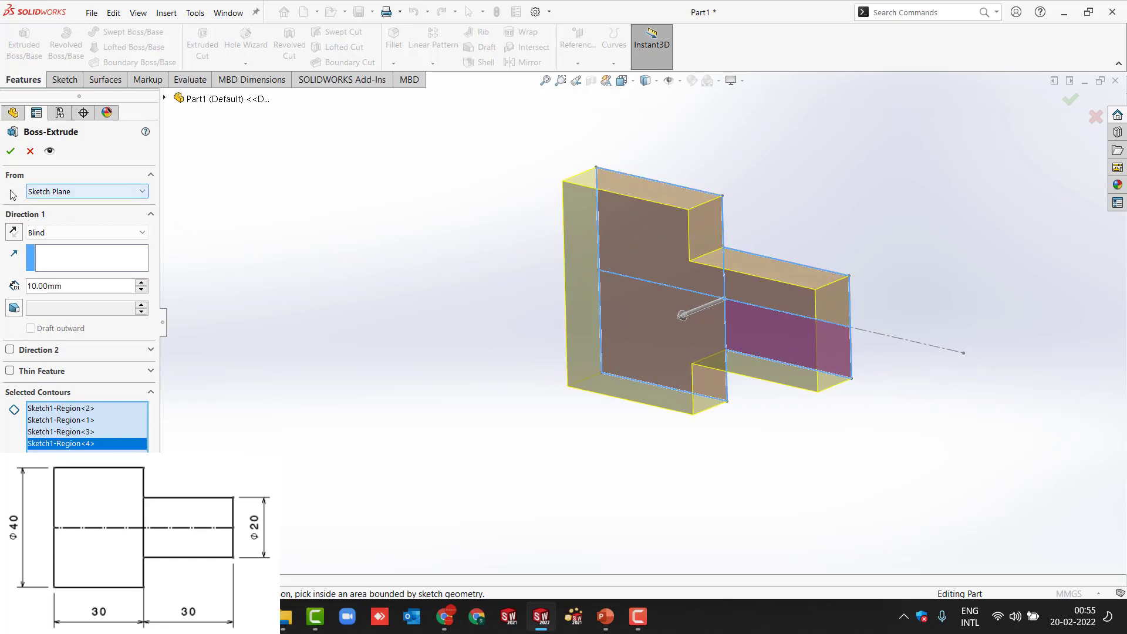
left_click(10, 151)
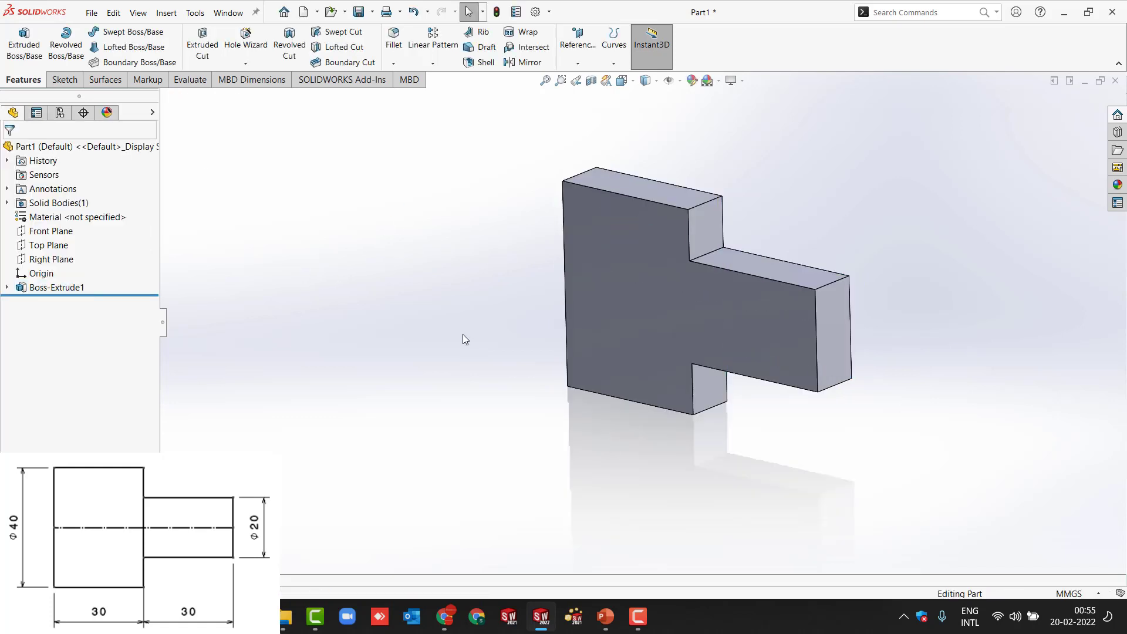
Step: Apply a yellow color appearance to the whole part
middle_click_drag(481, 332, 467, 343)
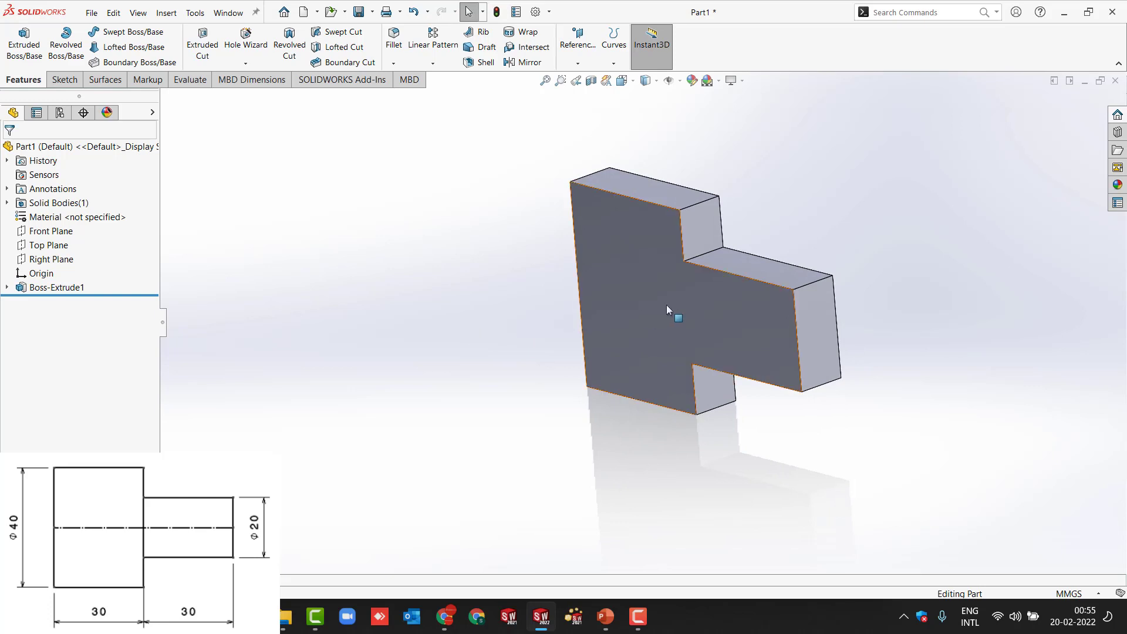
left_click(660, 304)
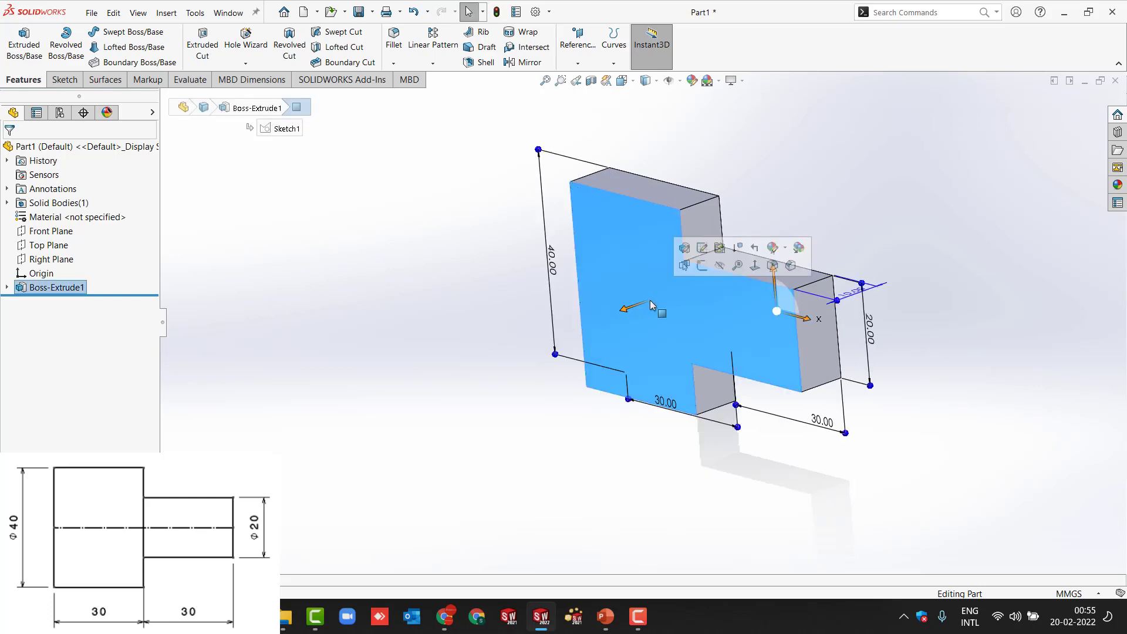
left_click(772, 253)
left_click(785, 312)
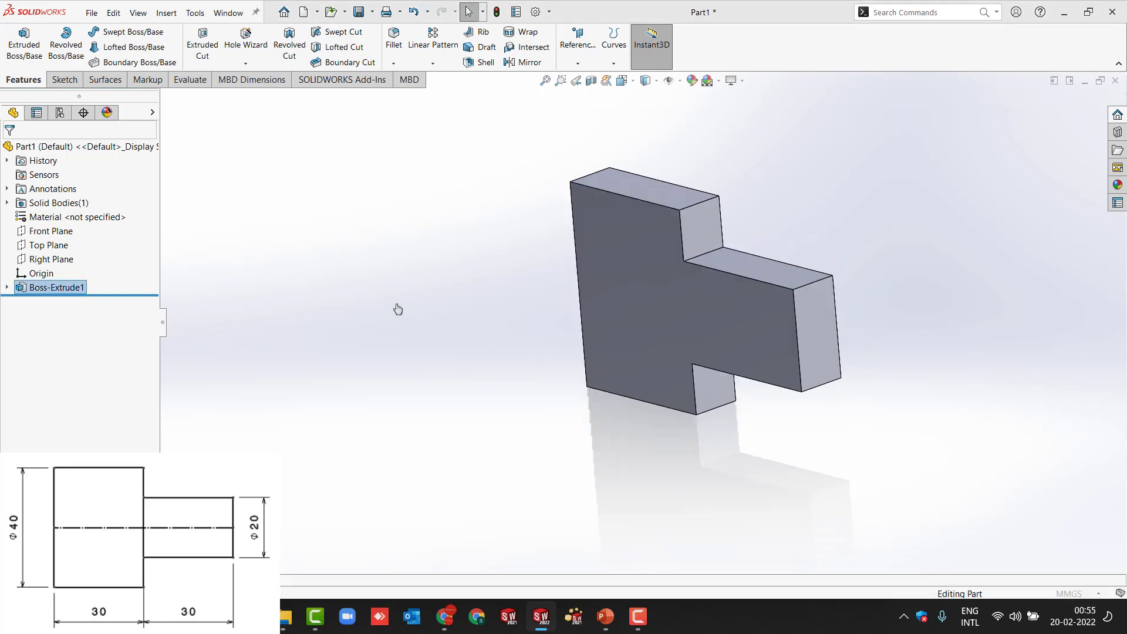
left_click(62, 443)
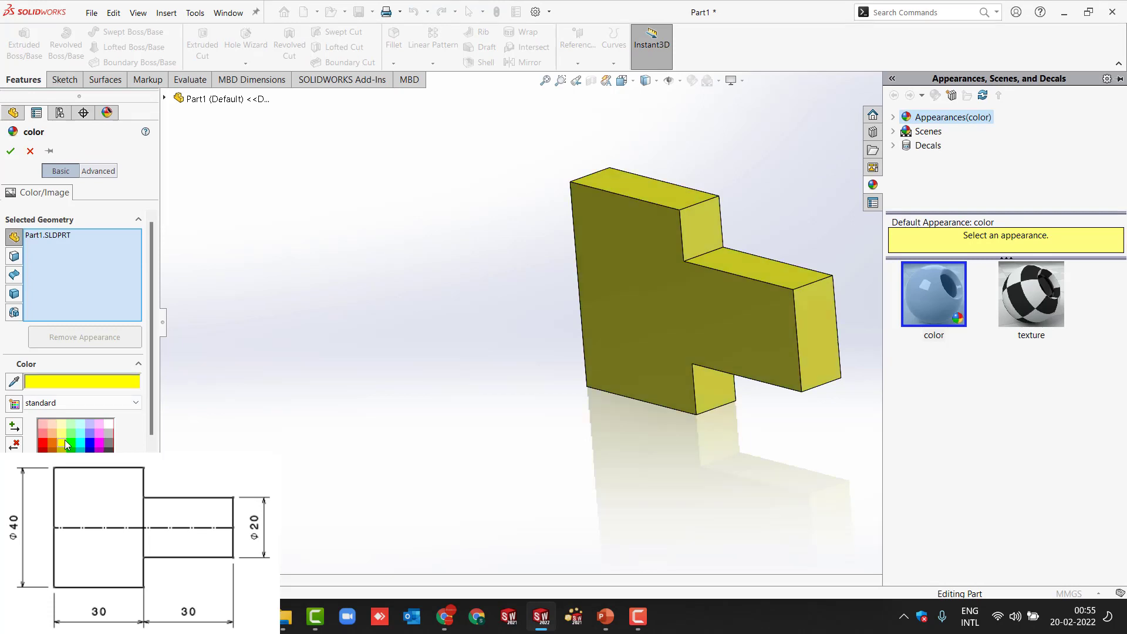
left_click(10, 151)
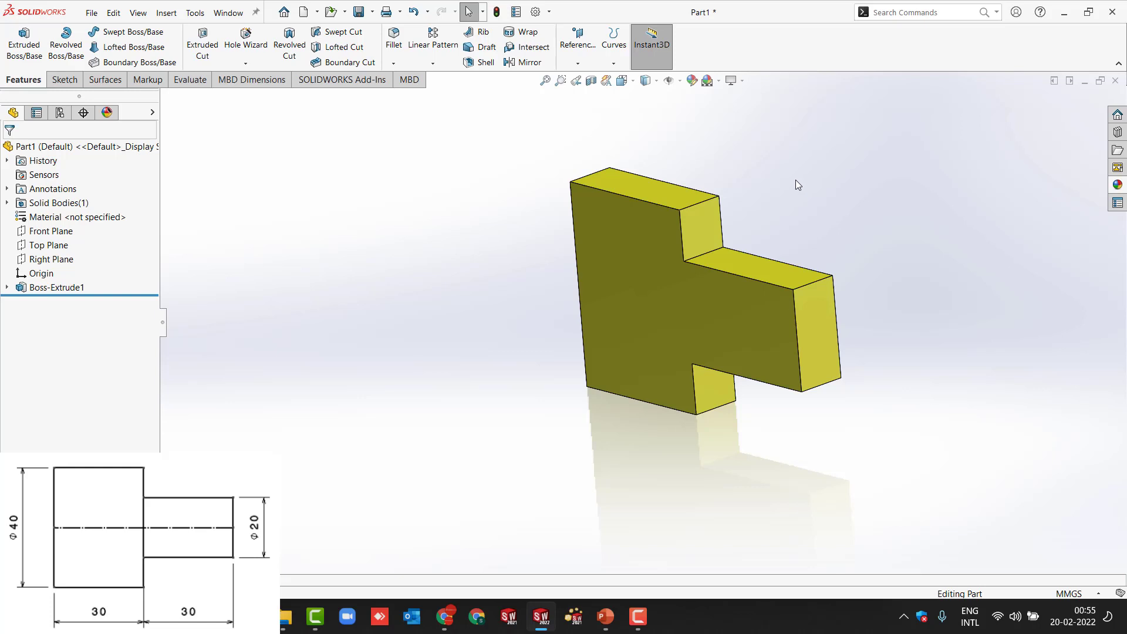
Step: View the extruded part in the isometric orientation and in the trimetric orientation
key("ctrl+7")
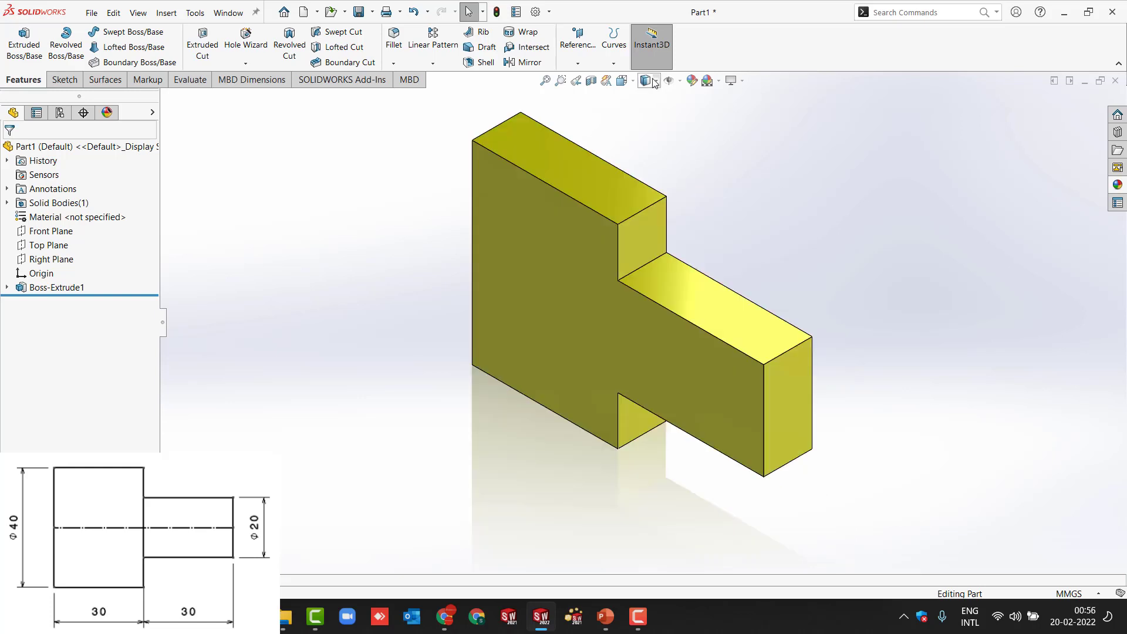
left_click(632, 84)
left_click(632, 82)
left_click(631, 82)
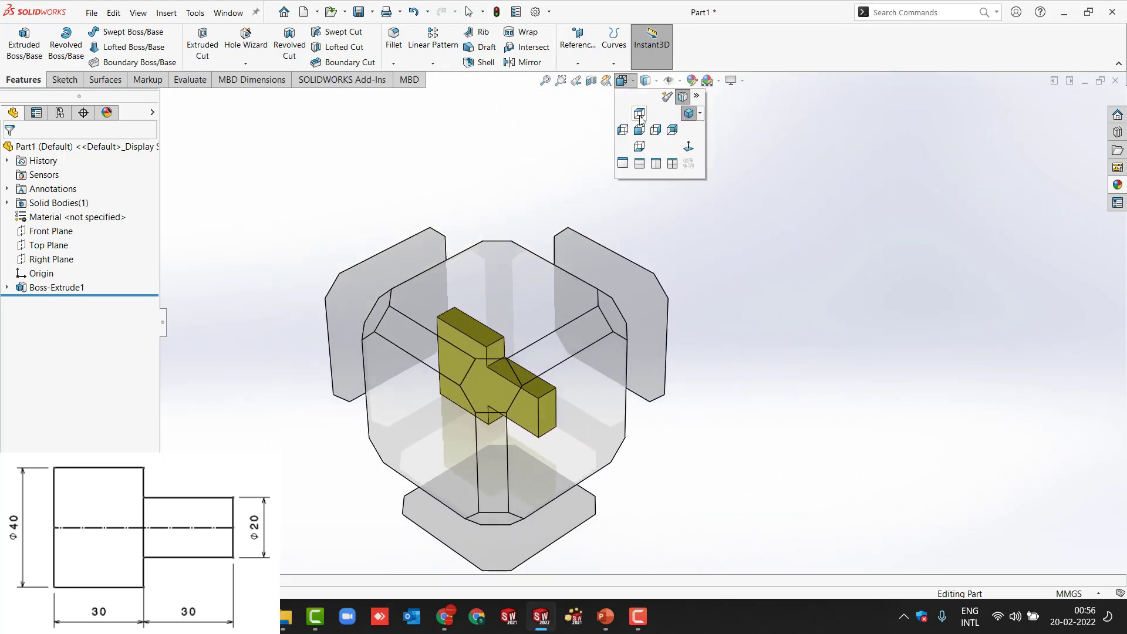
left_click(700, 116)
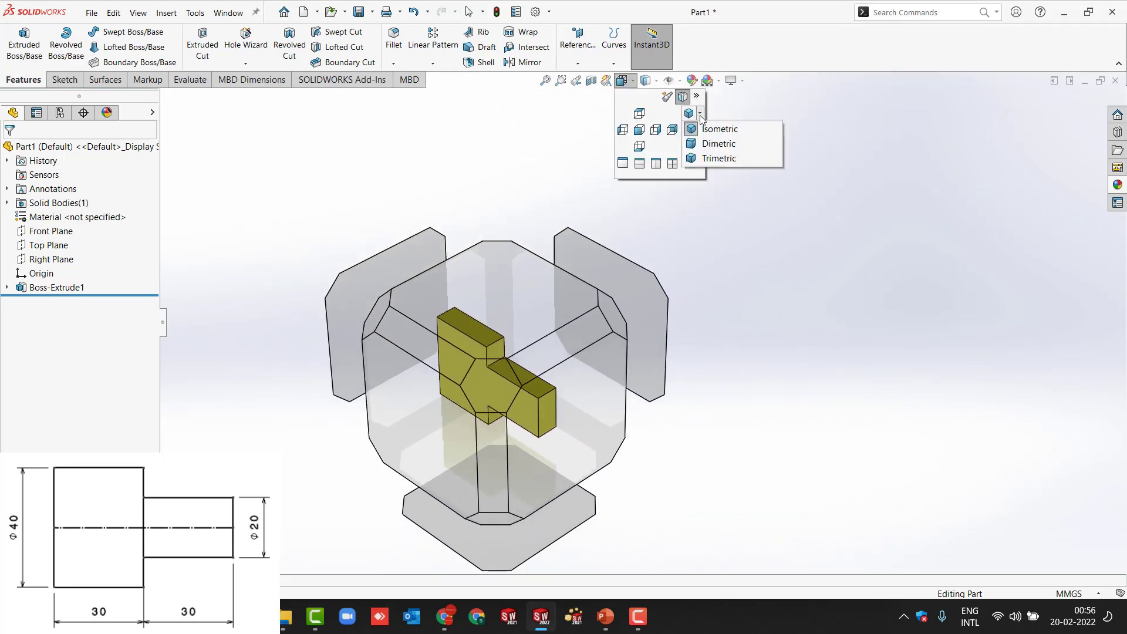
left_click(708, 160)
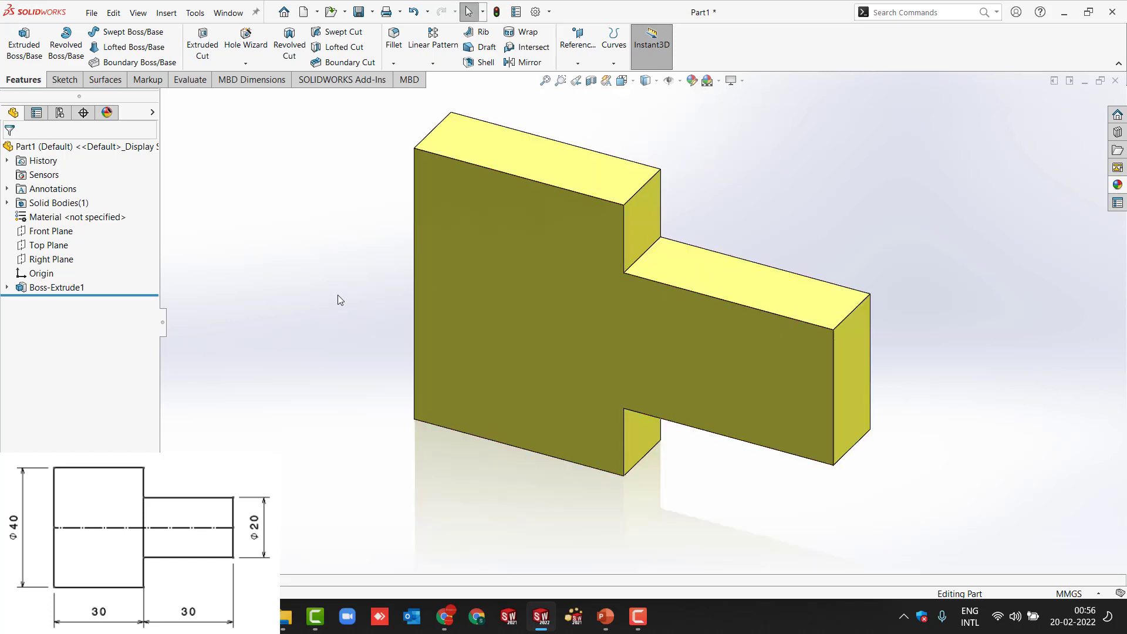
Step: Delete the extruded boss feature while keeping its sketch
left_click(8, 287)
left_click(30, 291)
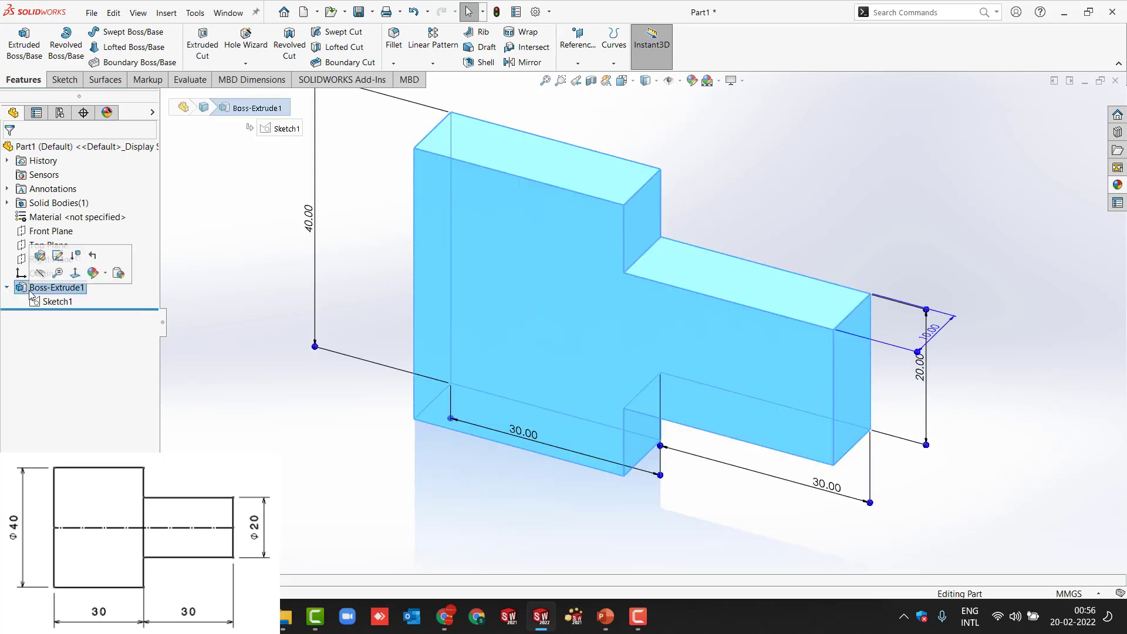
key("Delete")
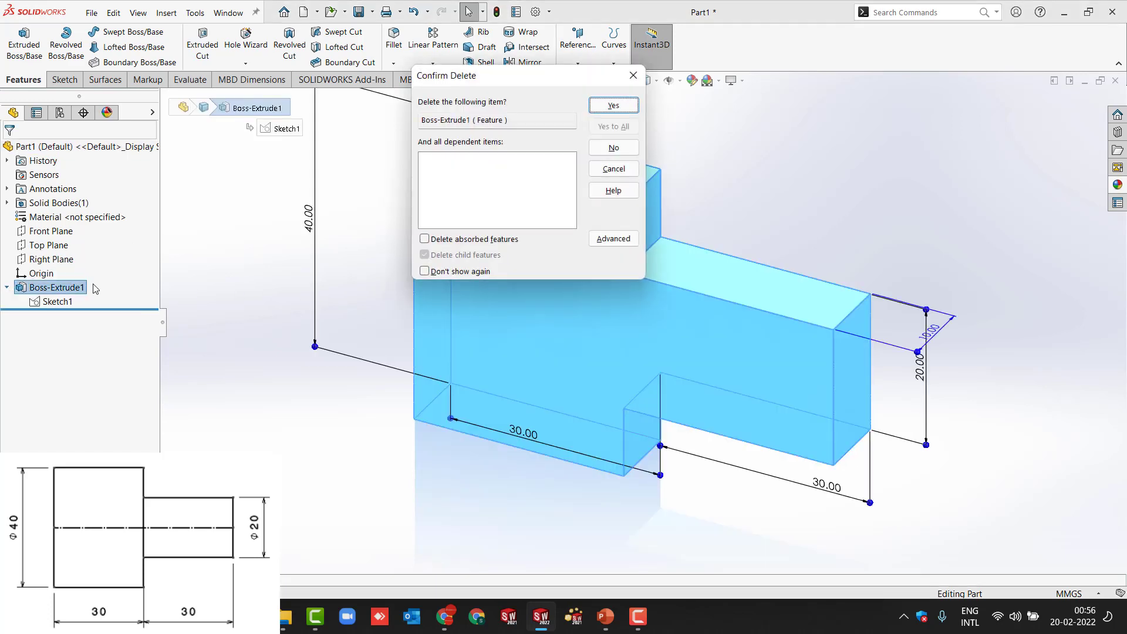
left_click(625, 109)
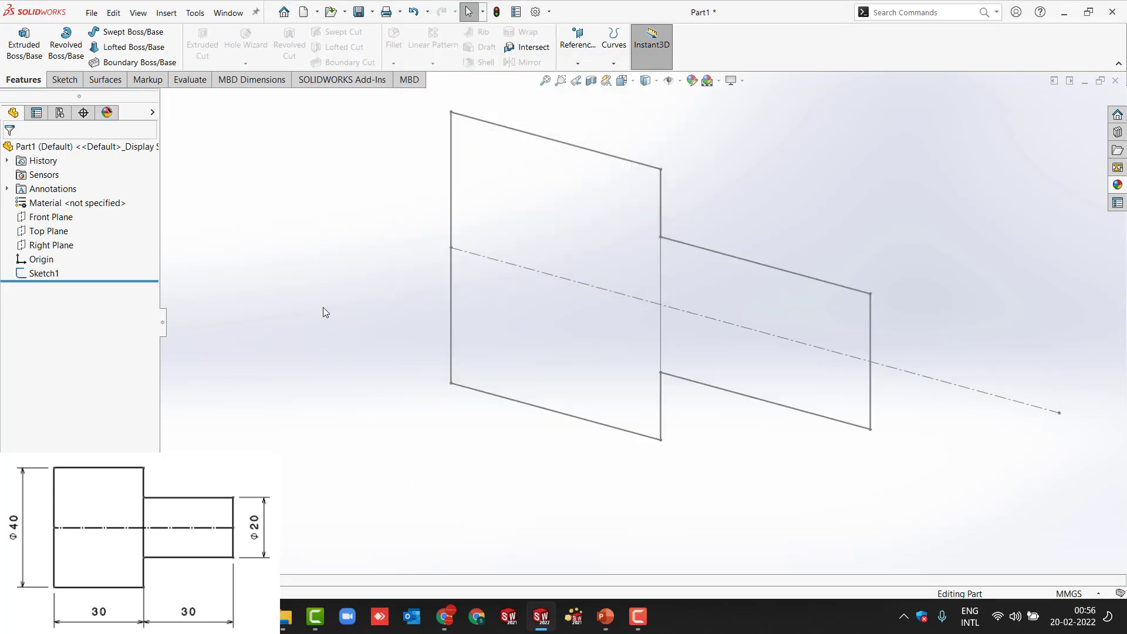
Step: Open the stepped shaft sketch for editing and delete all its entities and dimensions
left_click(36, 274)
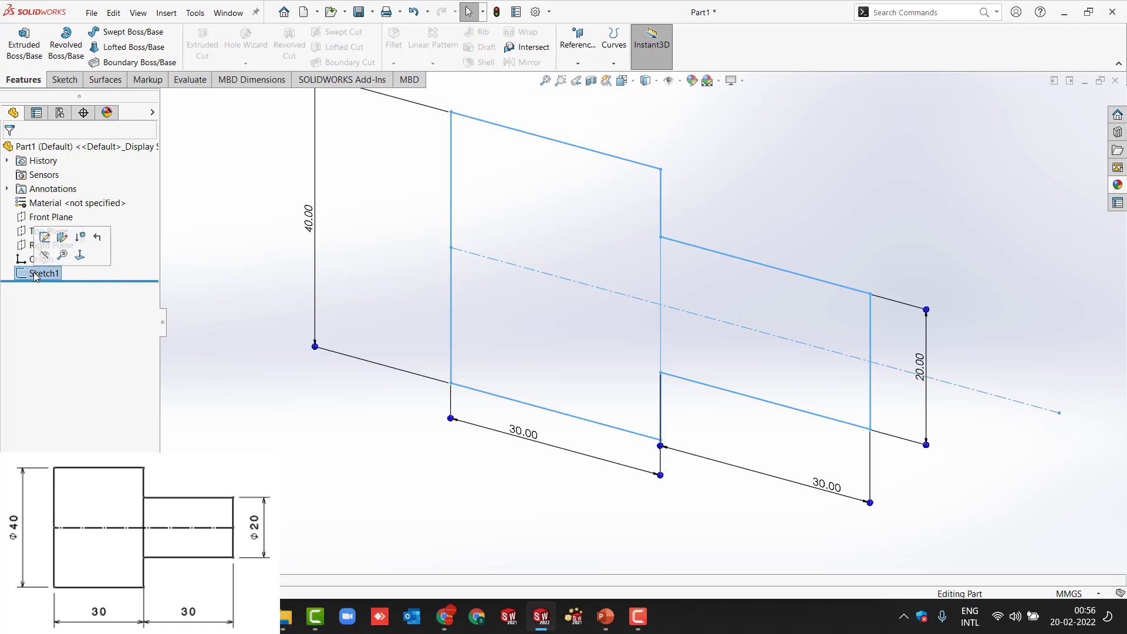
left_click(45, 237)
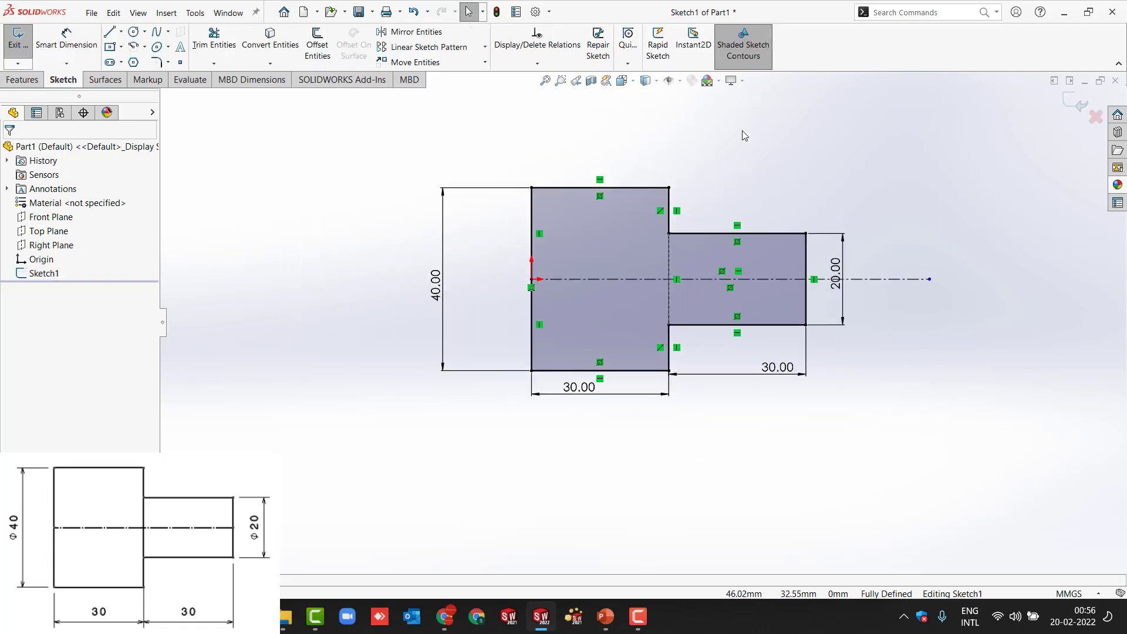
mouse_move(239, 135)
left_mouse_down()
mouse_move(729, 419)
mouse_move(1012, 505)
left_mouse_up()
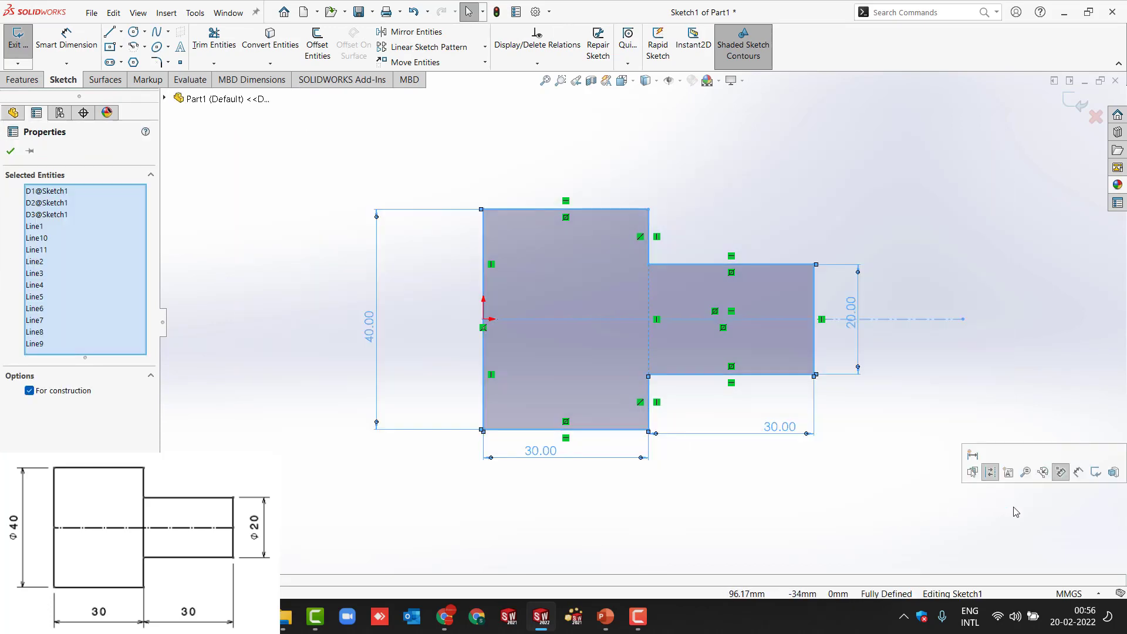
key("Delete")
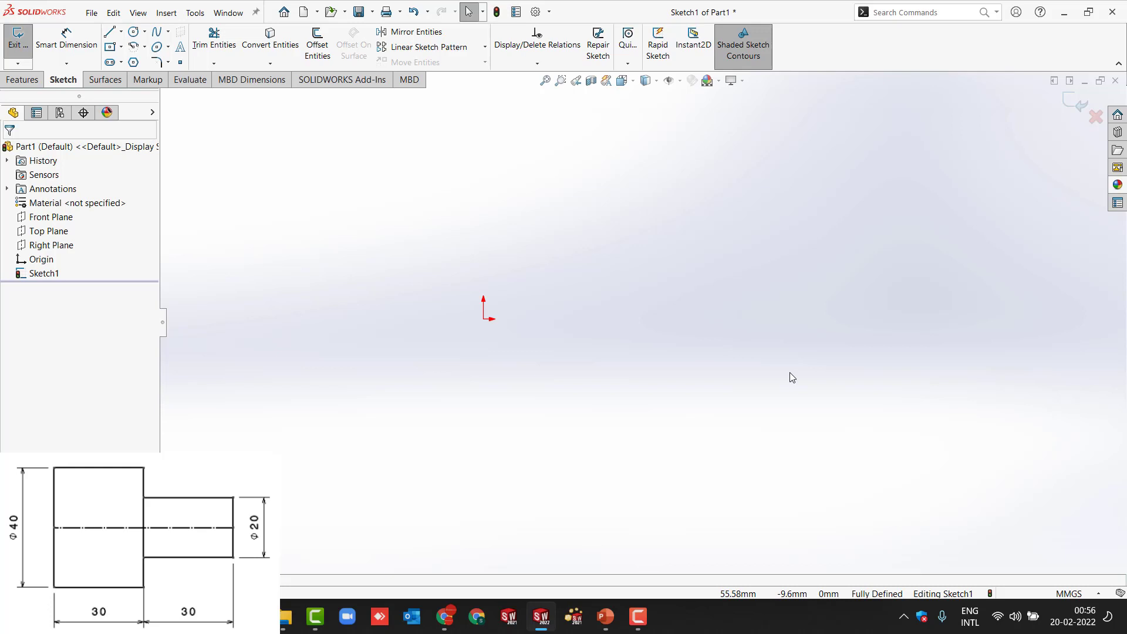
Step: Undo the deletion of the shaft profile and delete it again with a window selection
key("ctrl+z")
left_click(304, 267)
mouse_move(290, 166)
left_mouse_down()
mouse_move(727, 432)
mouse_move(882, 495)
mouse_move(986, 515)
left_mouse_up()
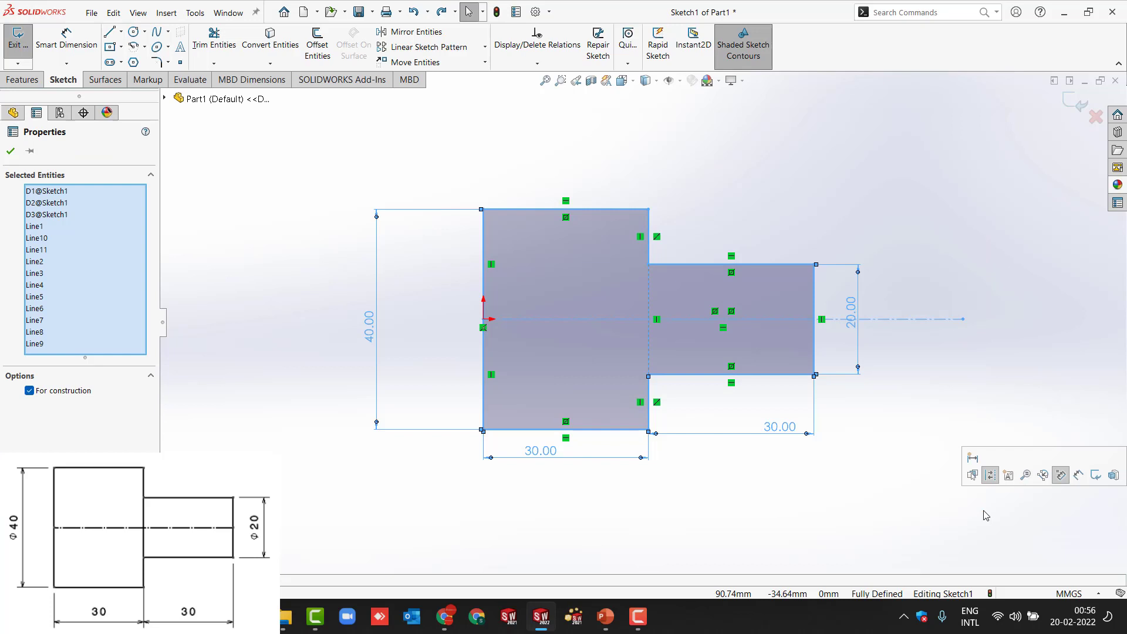
key("Delete")
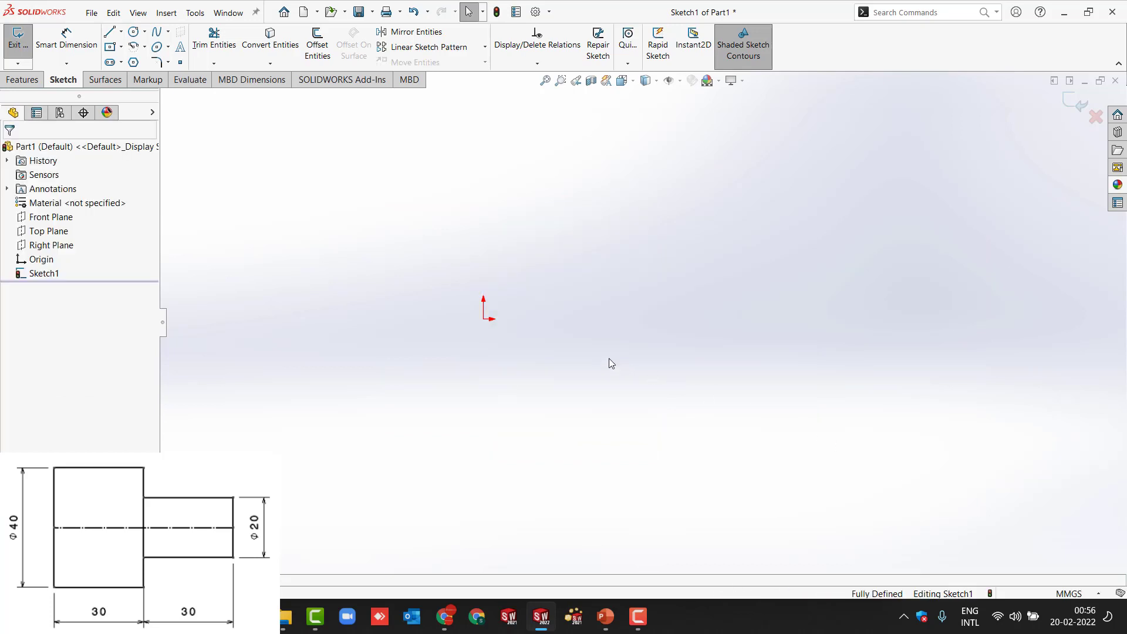
Step: Undo the second deletion and clear the sketch again using a select-all of its entities
key("ctrl+z")
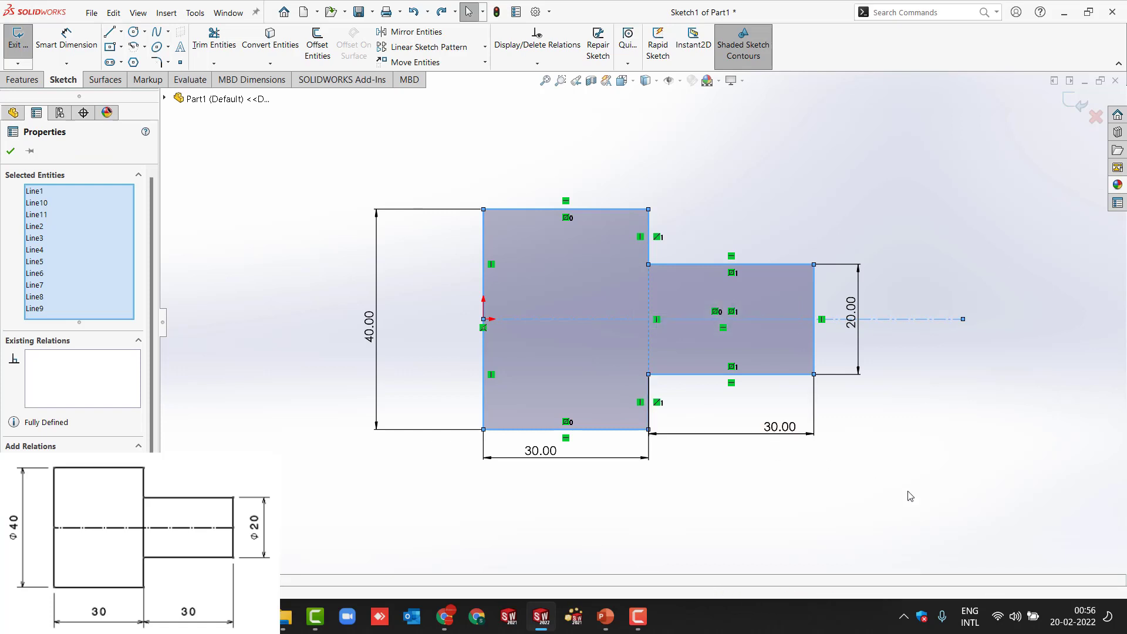
left_click(926, 499)
key("ctrl+a")
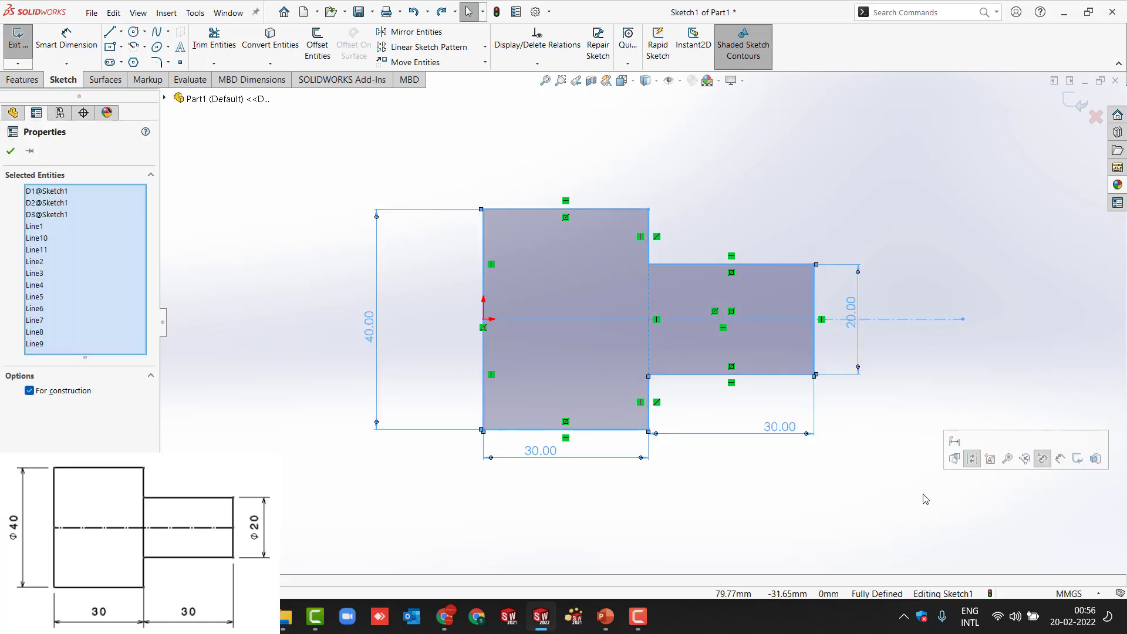
key("Delete")
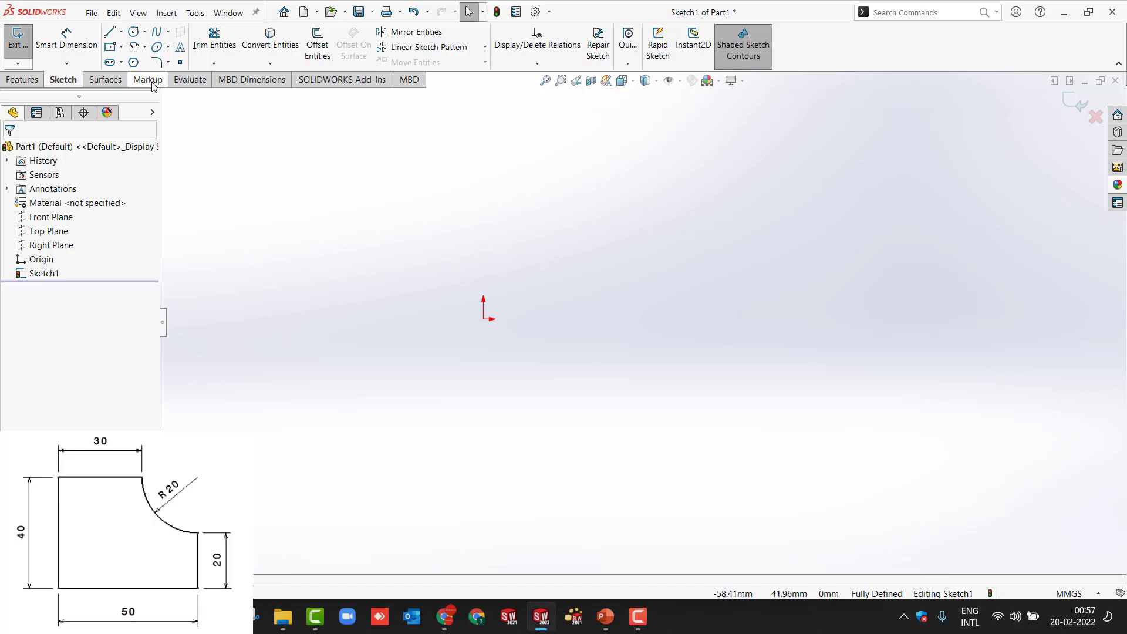
Step: Sketch the new profile's bottom, left, top and short right edges from the origin, leaving the upper-right corner open
left_click(109, 31)
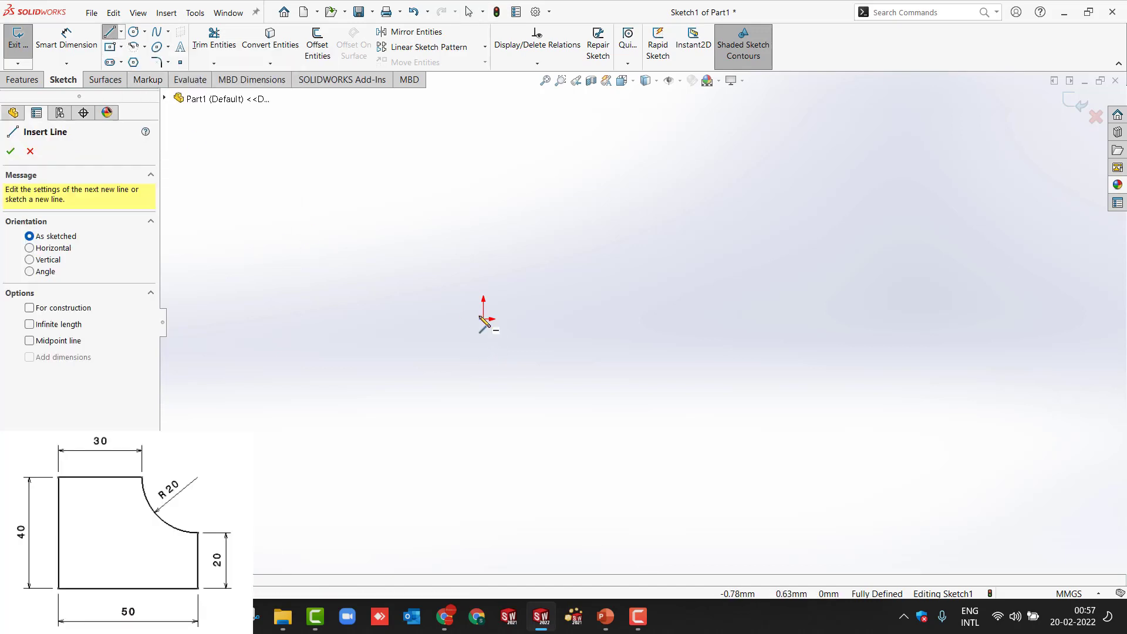
mouse_move(609, 319)
left_mouse_down()
mouse_move(483, 318)
mouse_move(483, 203)
mouse_move(562, 203)
left_mouse_up()
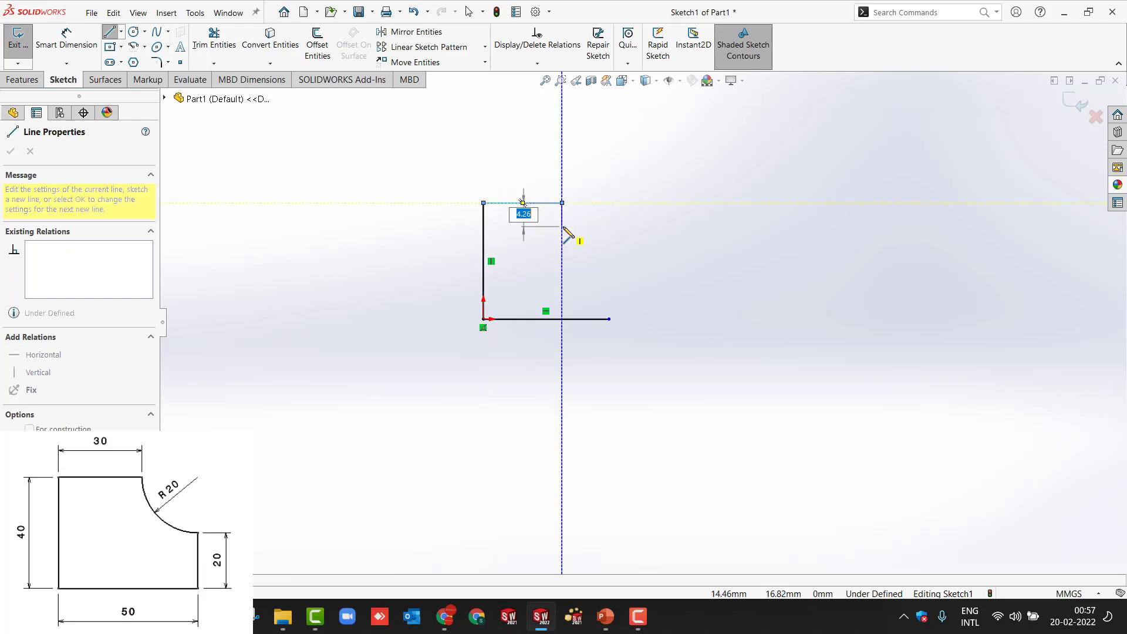
key("Escape")
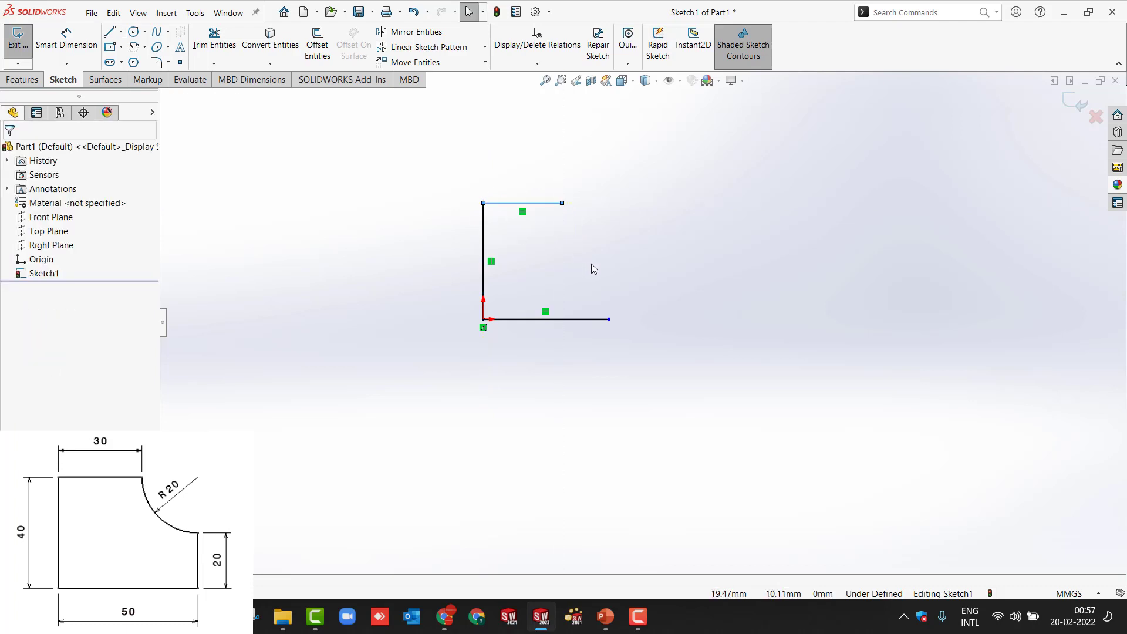
key("l")
left_click_drag(609, 319, 609, 278)
key("Escape")
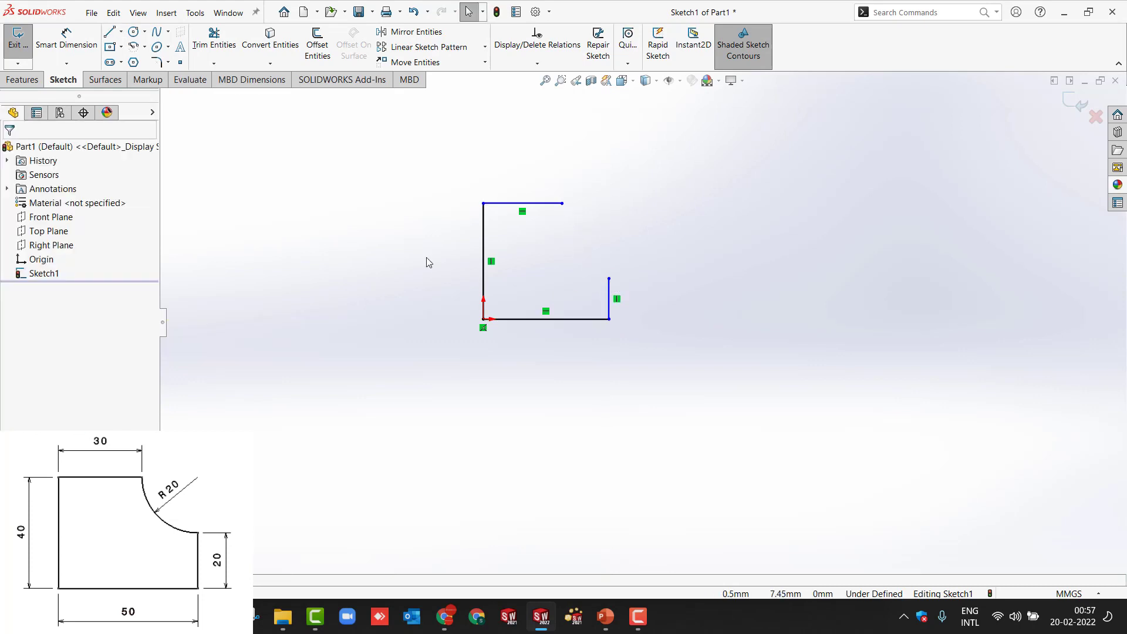
Step: Close the open upper-right corner with a concave 3 Point Arc joining the short right edge's upper end to the top edge's end
left_click(145, 47)
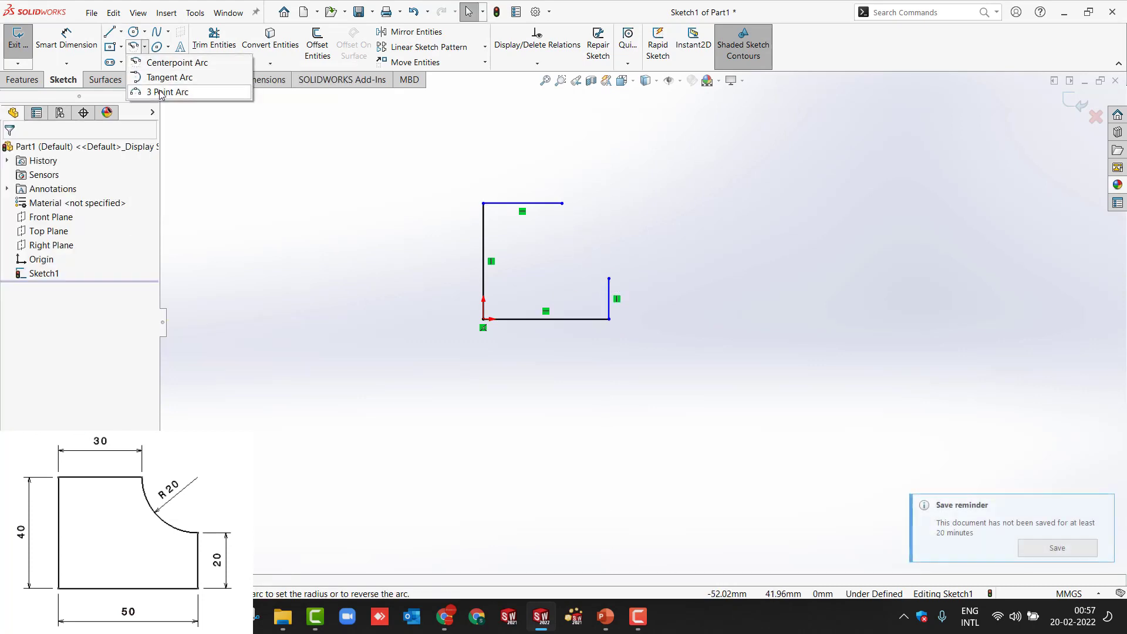
left_click(188, 90)
left_click(609, 279)
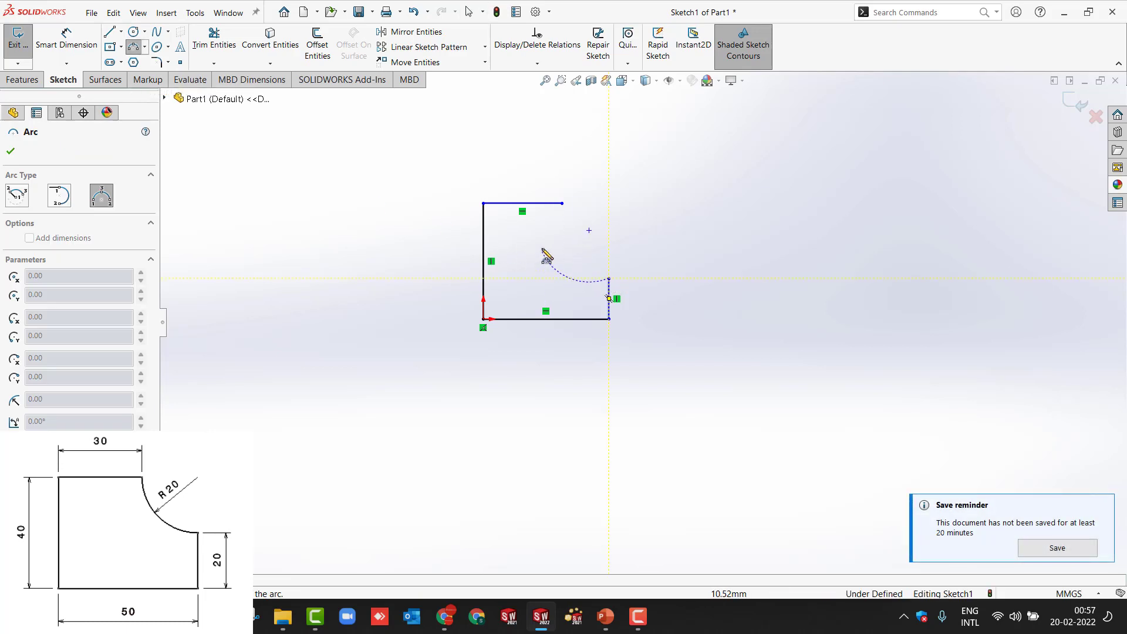
left_click(562, 203)
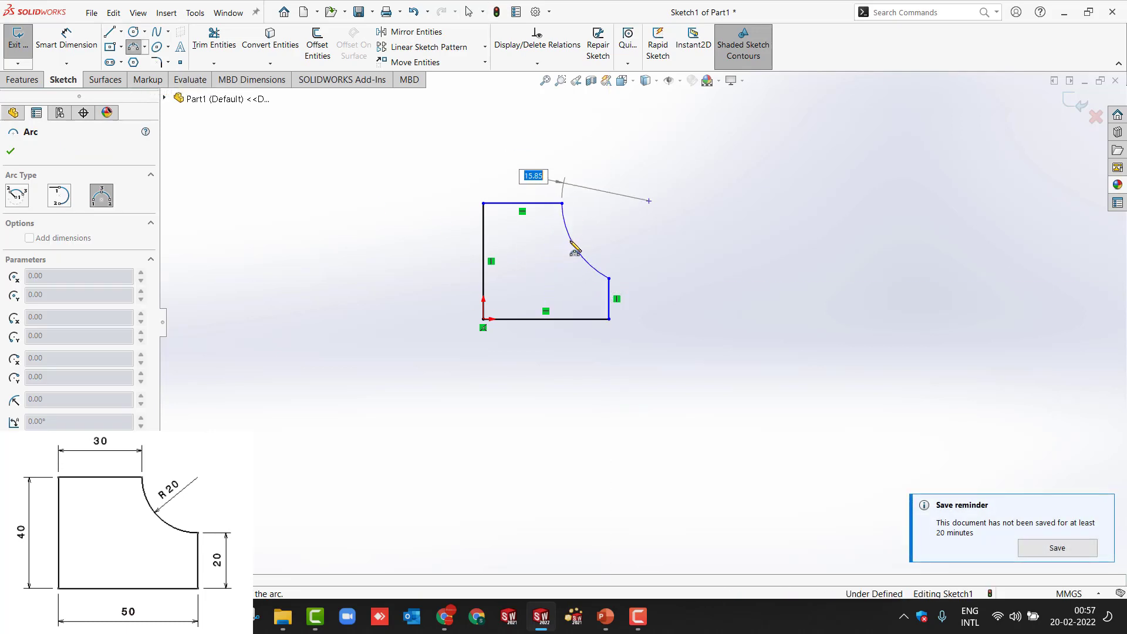
left_click(582, 247)
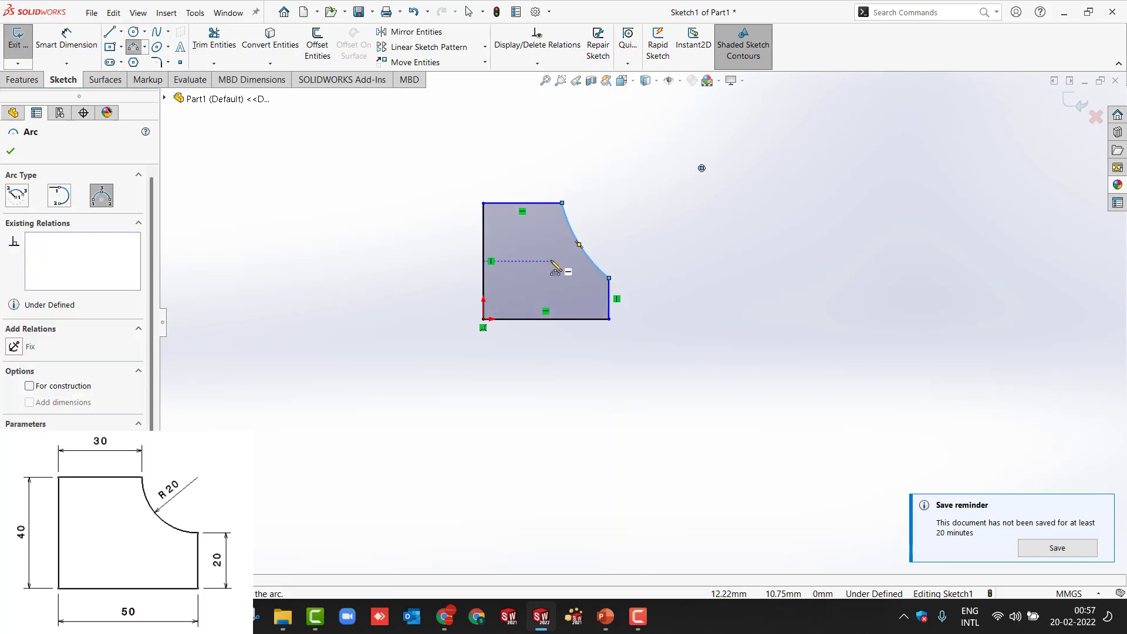
key("Escape")
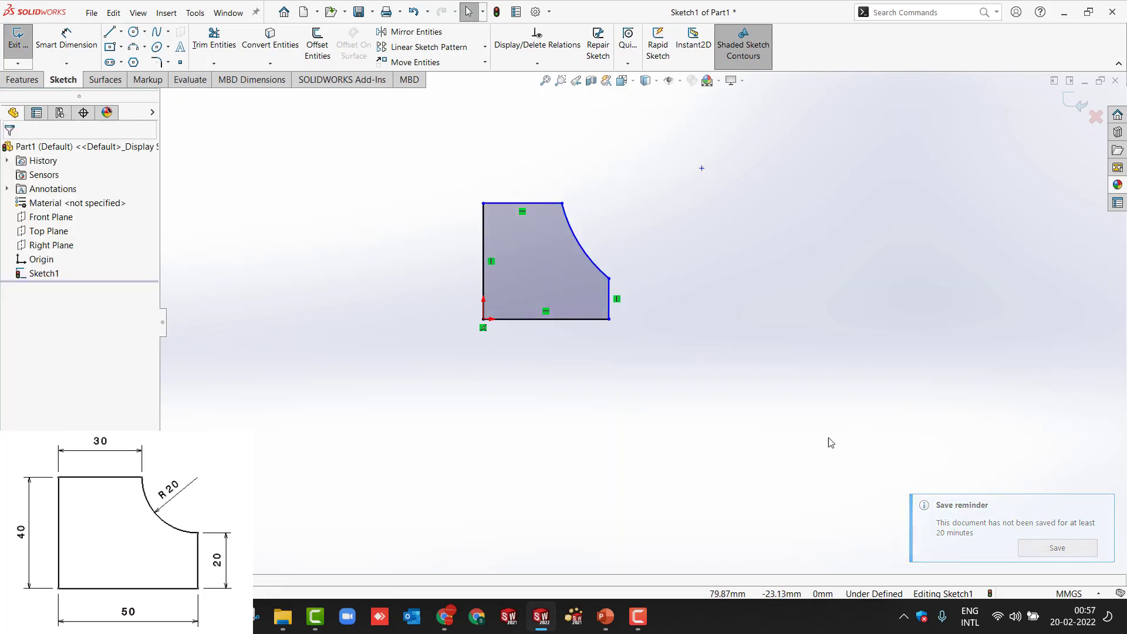
Step: Dimension the profile's bottom edge to 50 mm and its left edge to 40 mm
right_click_drag(546, 385, 537, 368)
left_click(527, 322)
left_click(535, 375)
type("50")
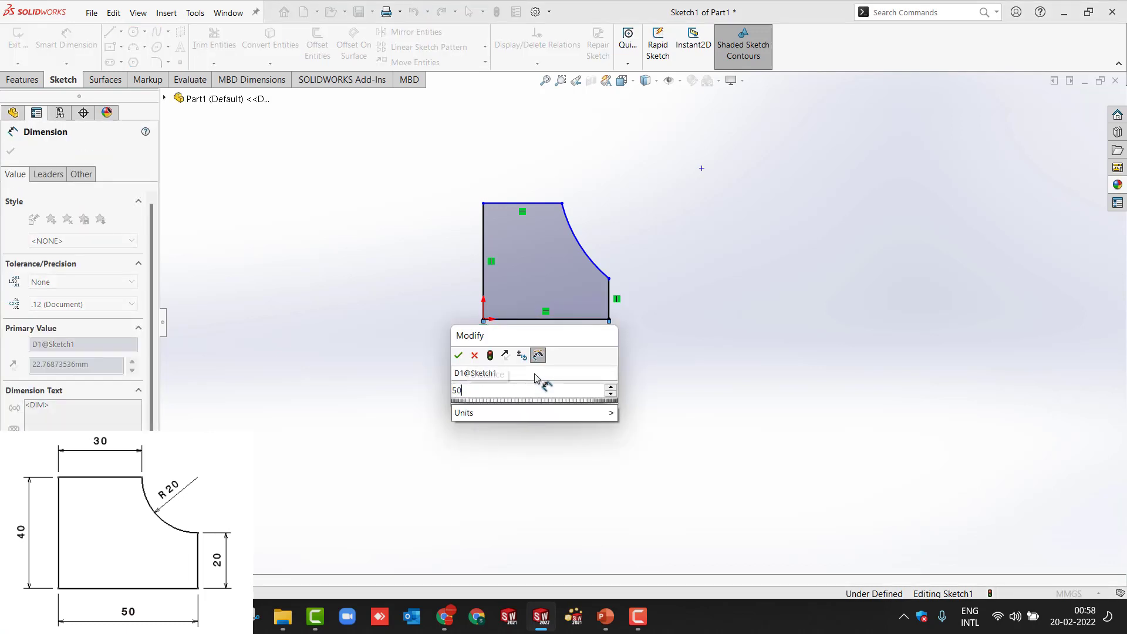
key("Return")
left_click(483, 278)
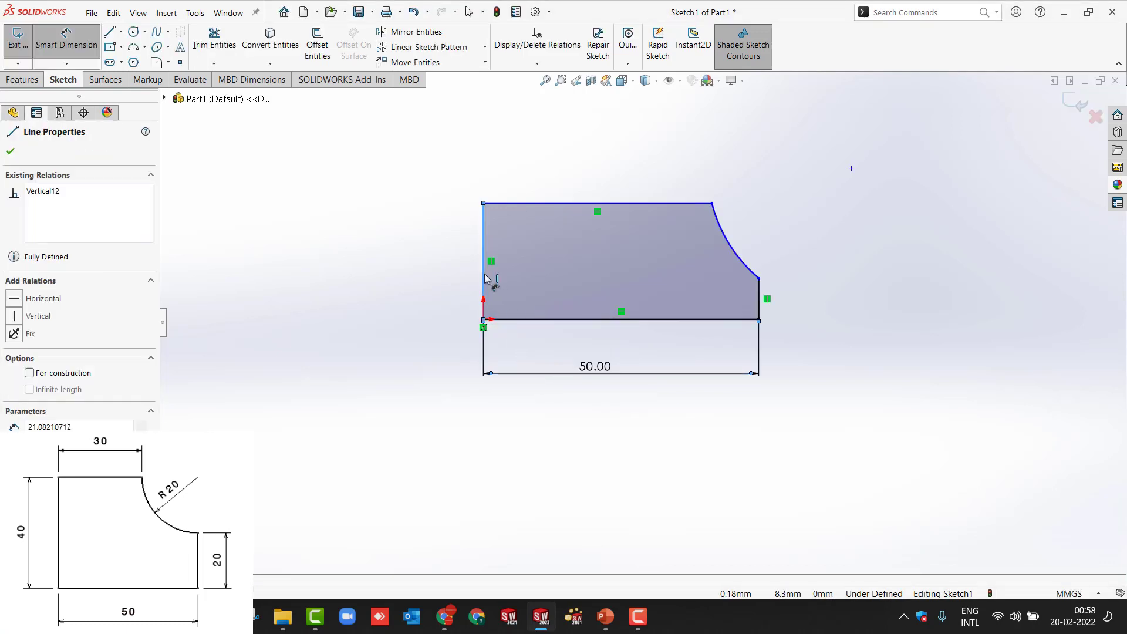
left_click(451, 282)
type("40")
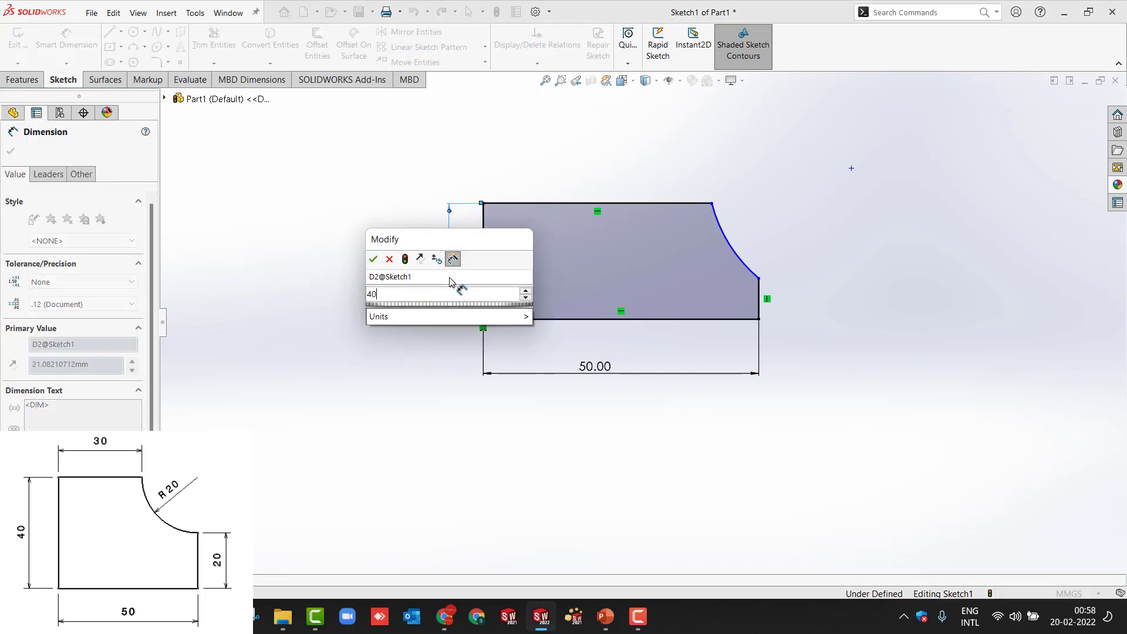
key("Return")
Step: Dimension the profile's top edge to 30 mm and its short right edge to 20 mm
scroll(546, 212, "up", 2)
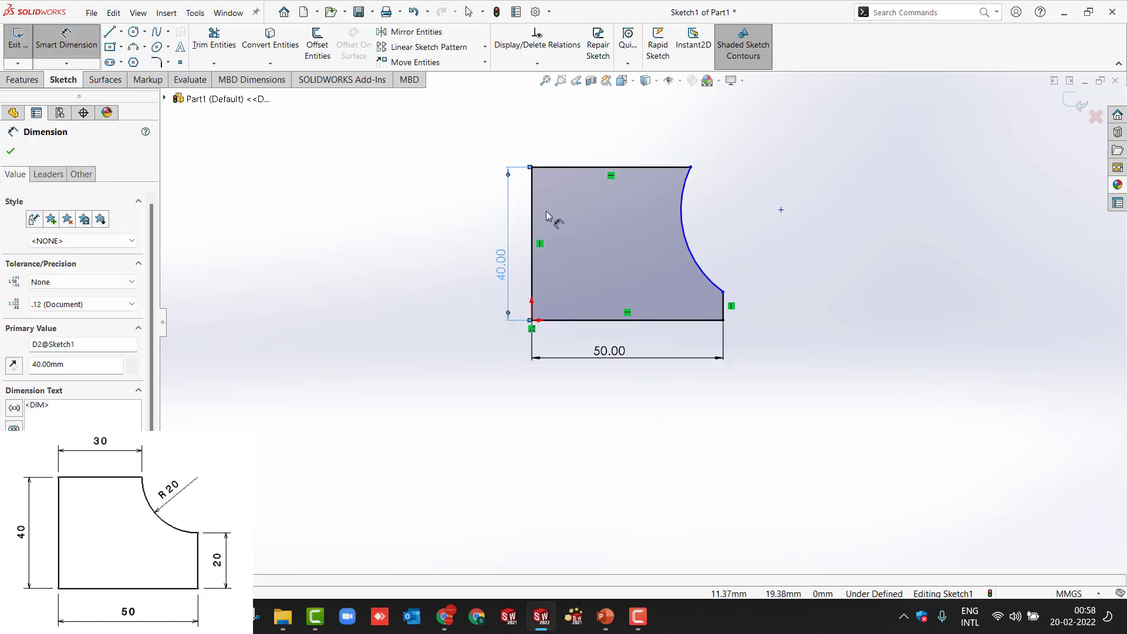
left_click(554, 145)
type("30")
key("Return")
left_click(726, 305)
left_click(797, 307)
type("20")
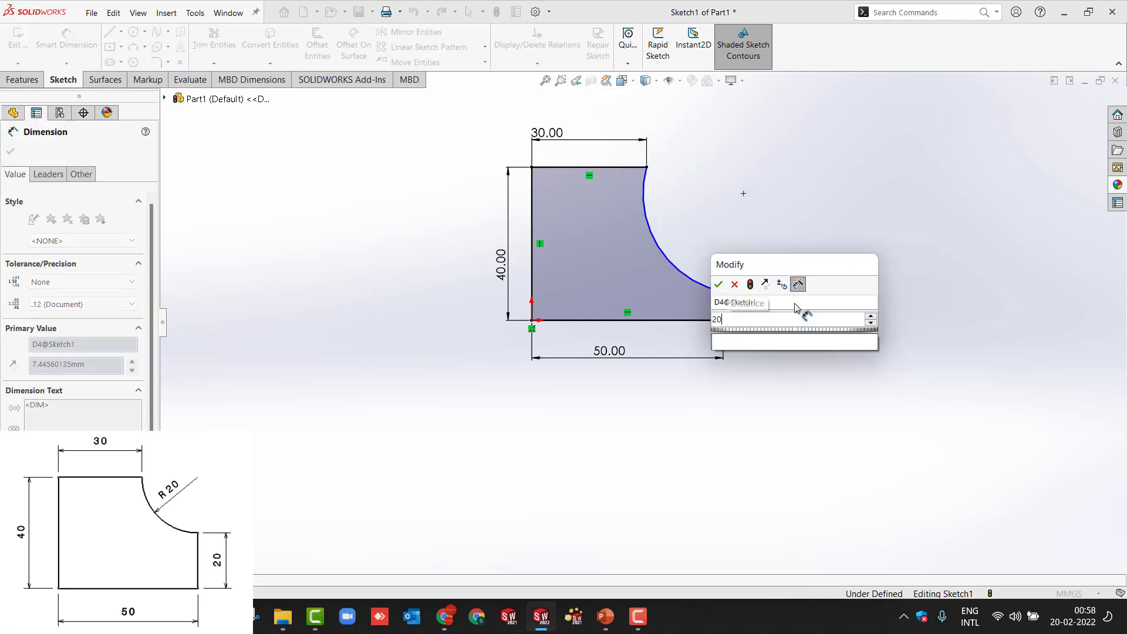
key("Return")
Step: Dimension the concave corner arc to a 20 mm radius
left_click(704, 241)
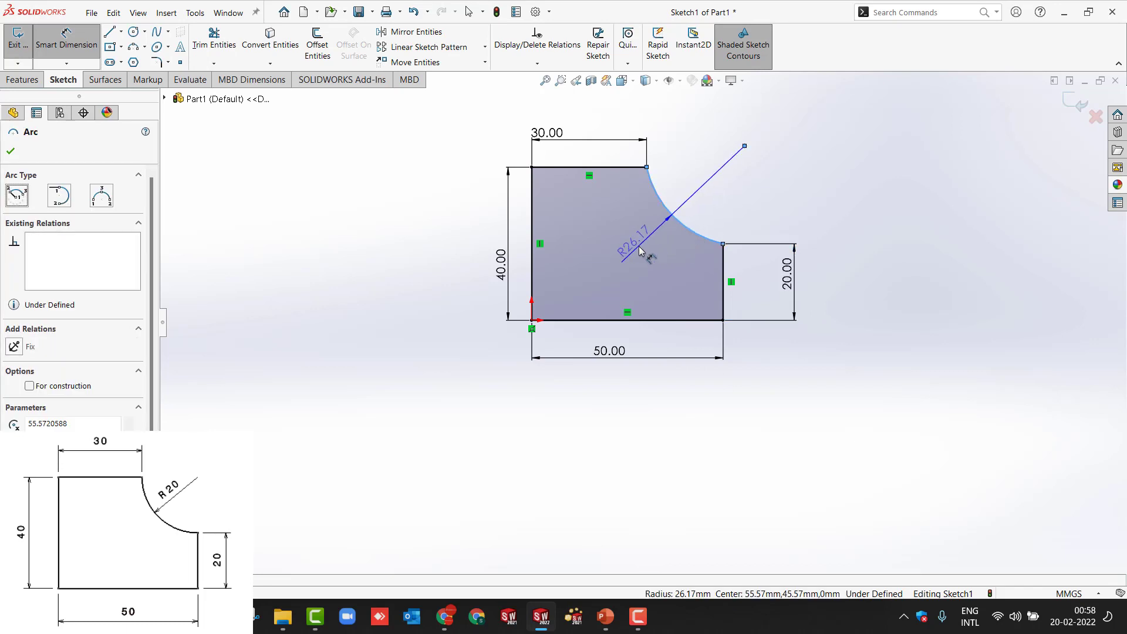
left_click(695, 200)
type("20")
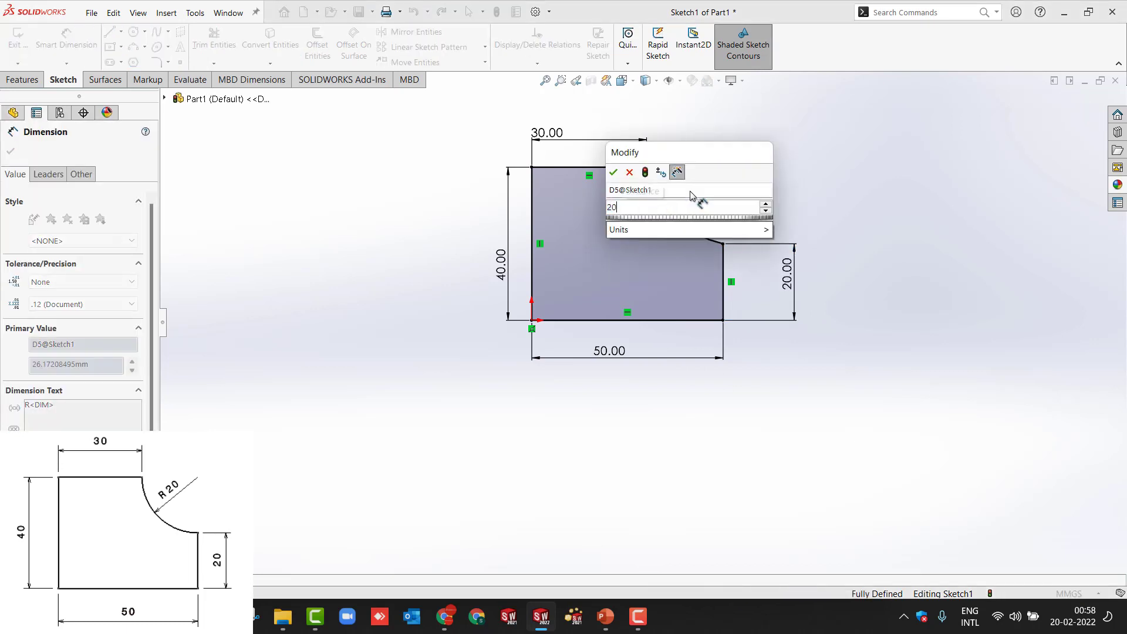
key("Return")
key("Escape")
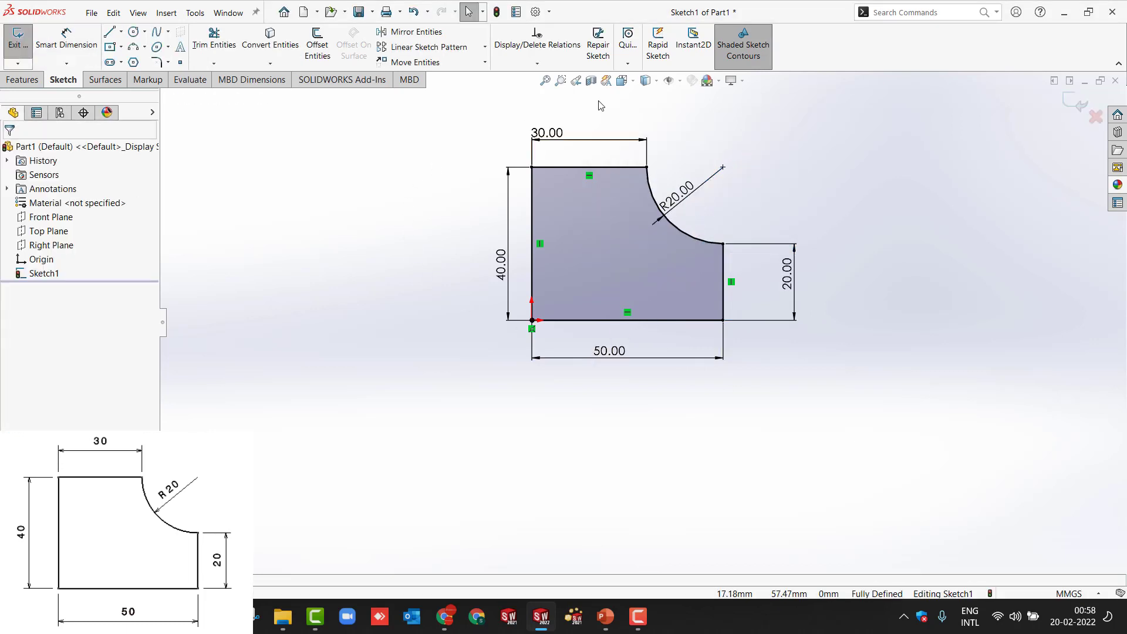
Step: Select the whole concave-corner profile with its dimensions and delete it from the sketch
scroll(616, 130, "down", 2)
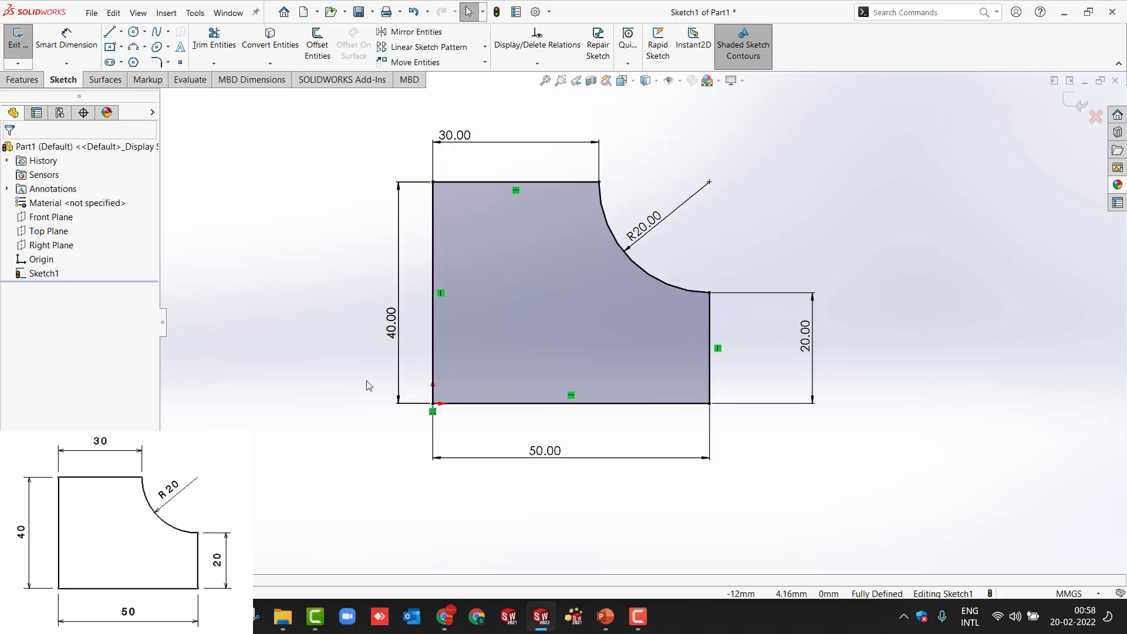
scroll(369, 421, "up", 1)
mouse_move(308, 114)
left_mouse_down()
mouse_move(502, 254)
mouse_move(838, 465)
left_mouse_up()
key("Delete")
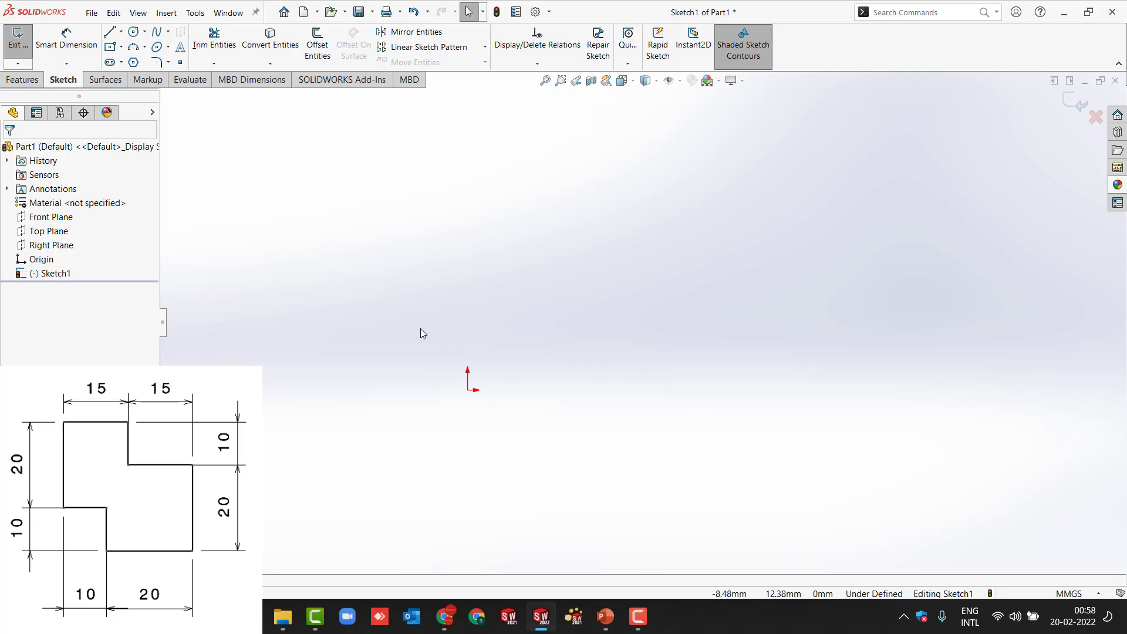
Step: Sketch connected lines with entered lengths from the origin: 20 mm down, 10 mm right, 10 mm down and 20 mm right
left_click(109, 32)
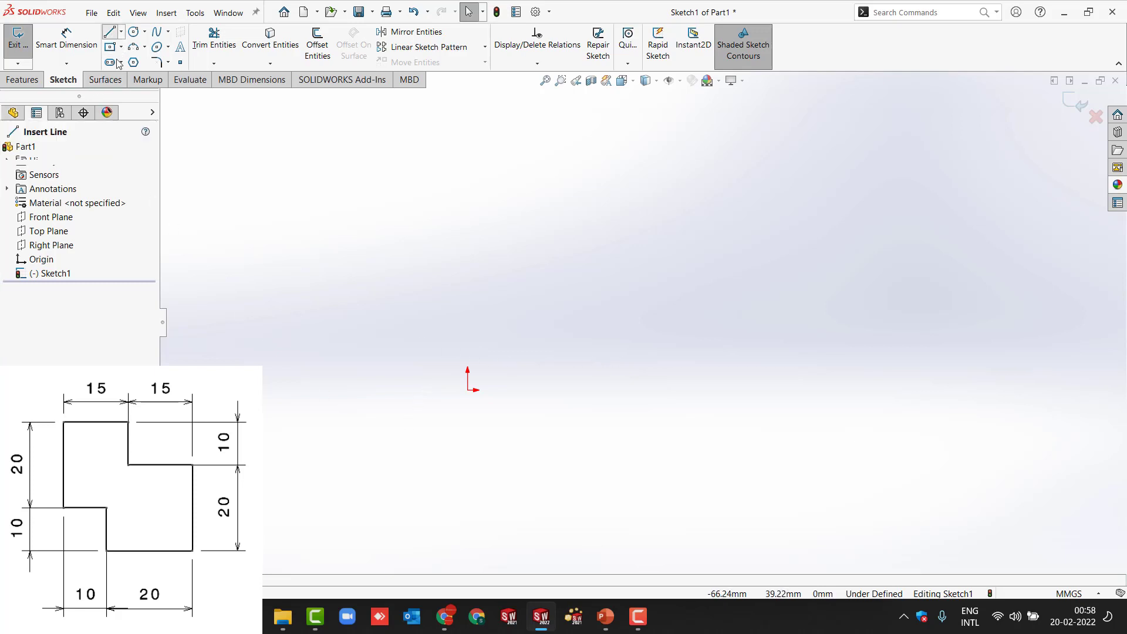
left_click(468, 390)
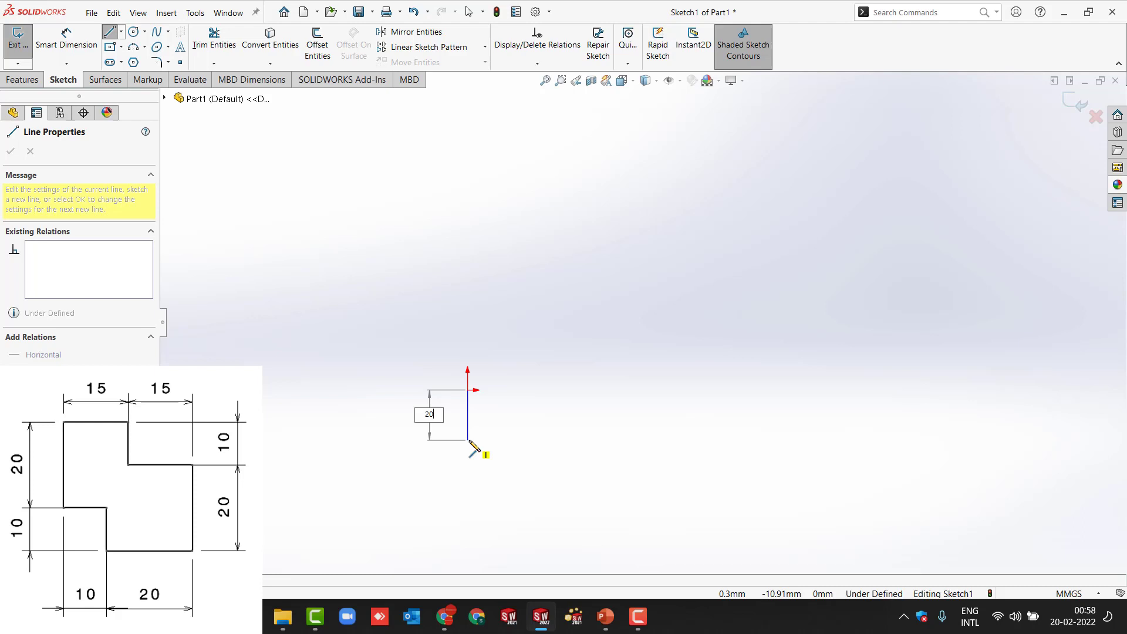
key("Return")
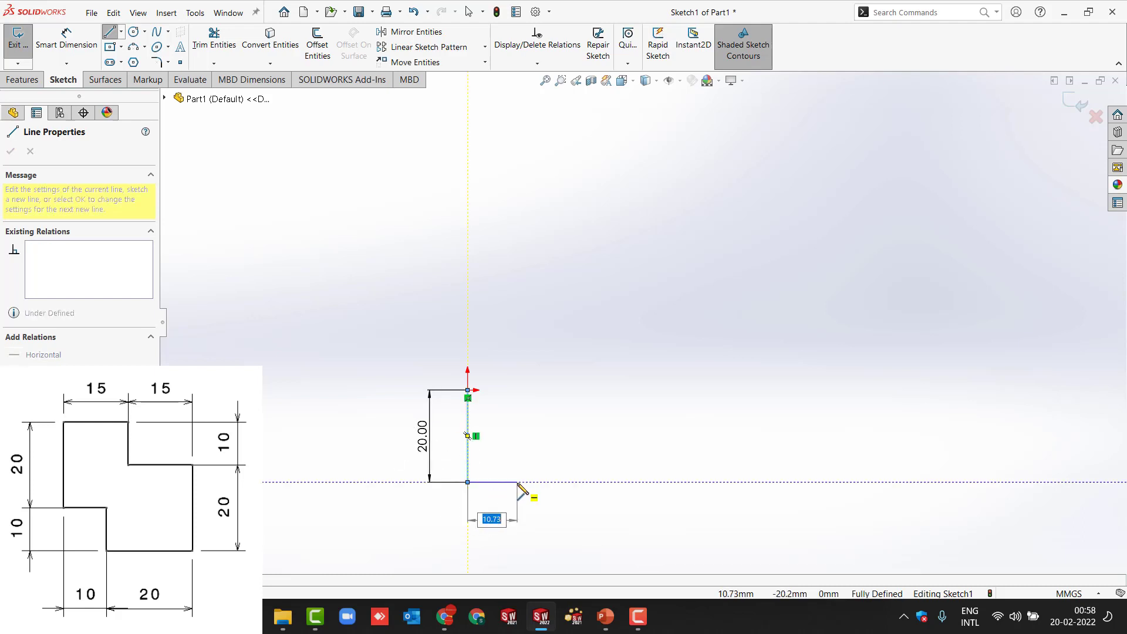
key("Return")
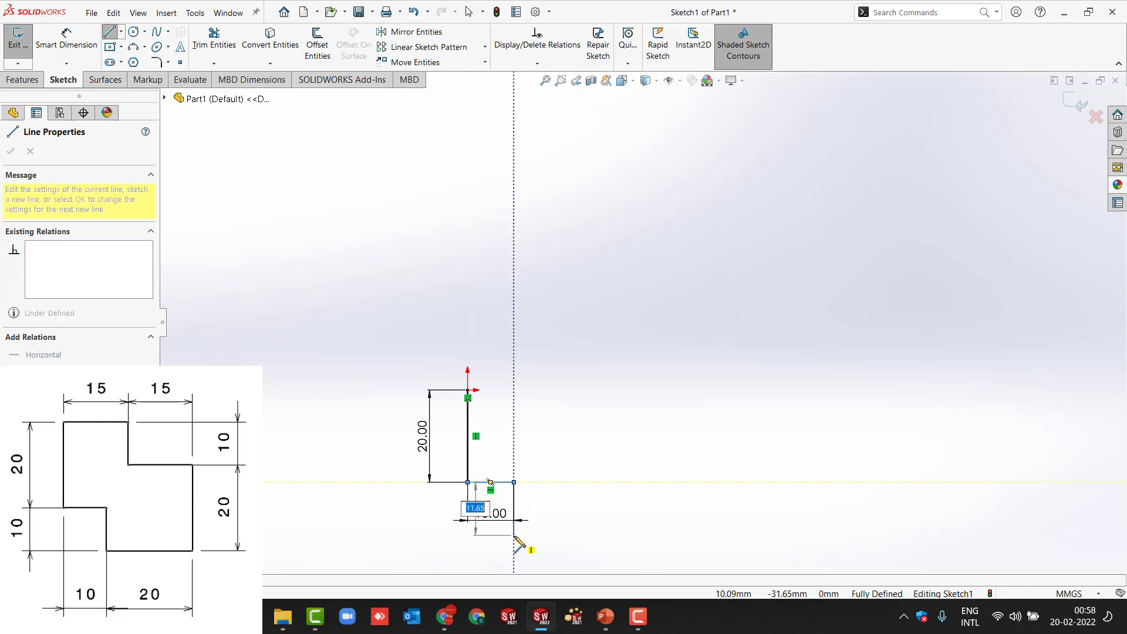
type("10")
key("Return")
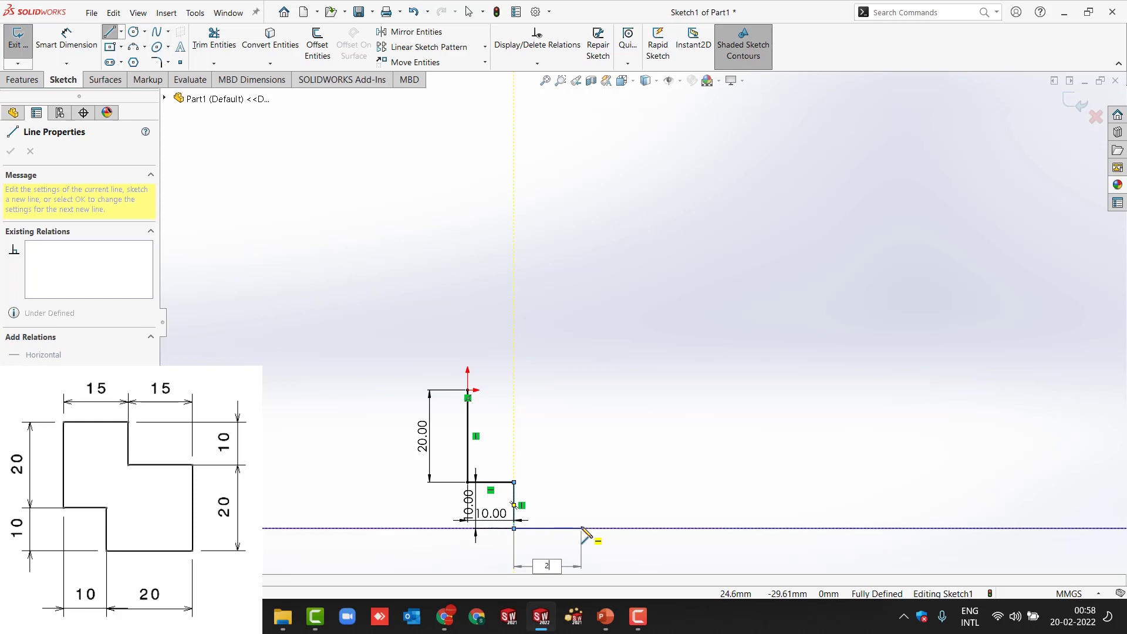
type("20")
key("Return")
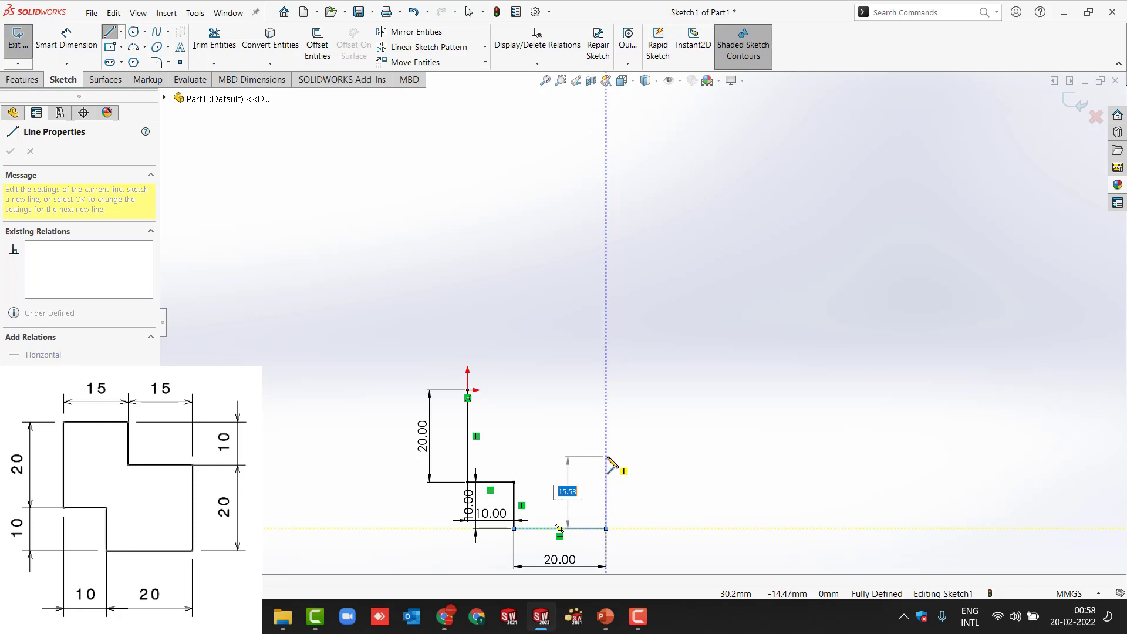
Step: Continue the line chain 20 mm up, 15 mm left and 10 mm up, closing the stepped profile at the origin
type("20")
key("Return")
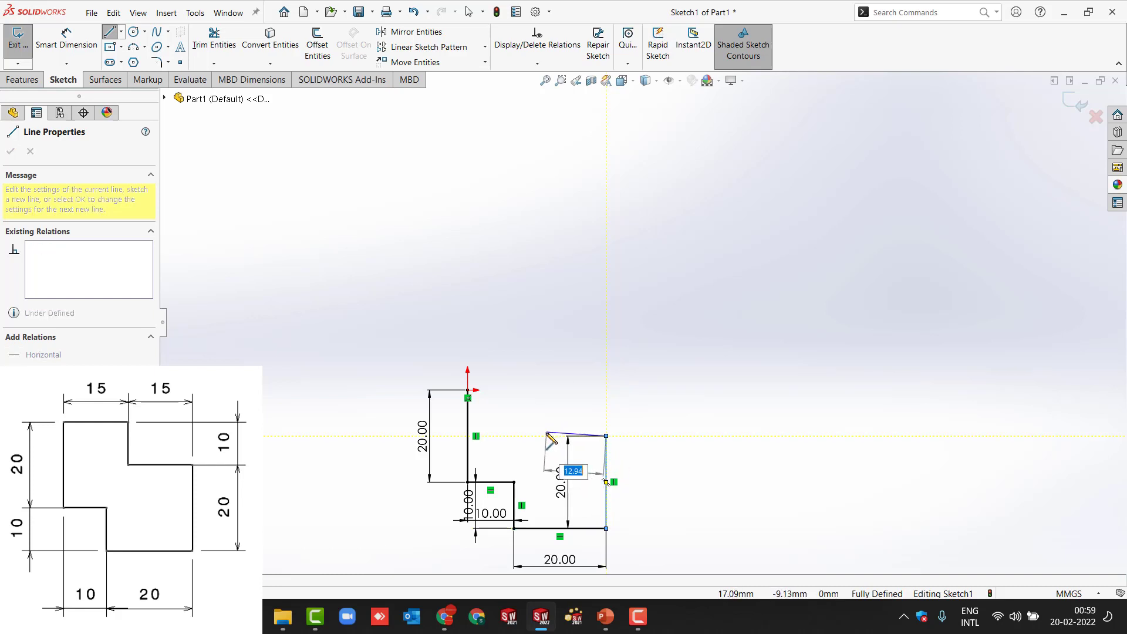
type("15")
key("Return")
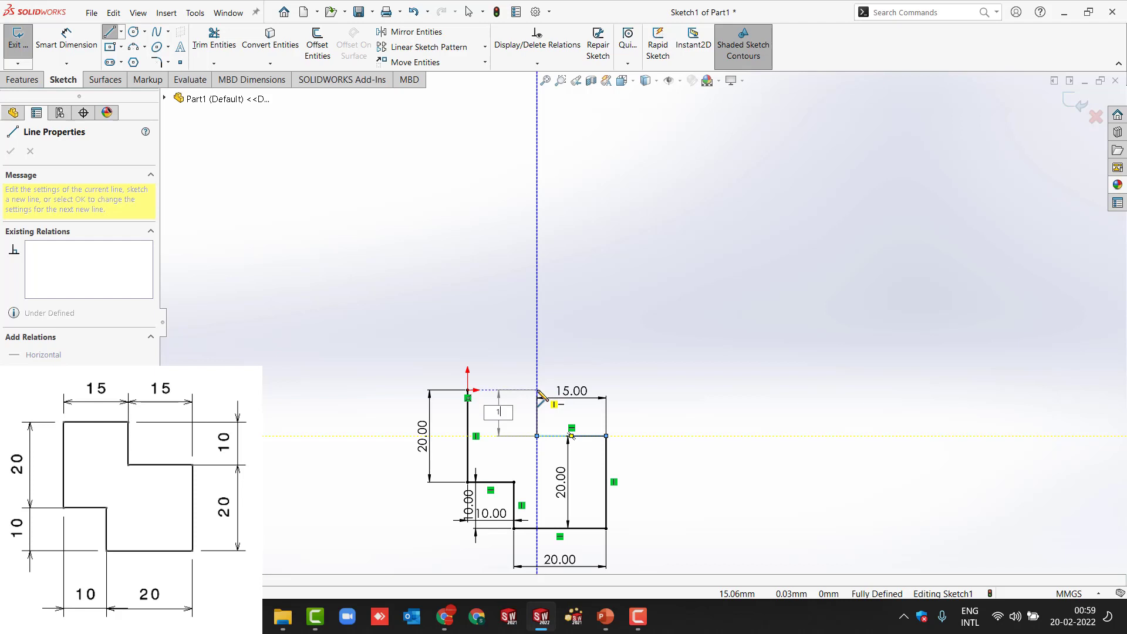
key("Return")
left_click(469, 391)
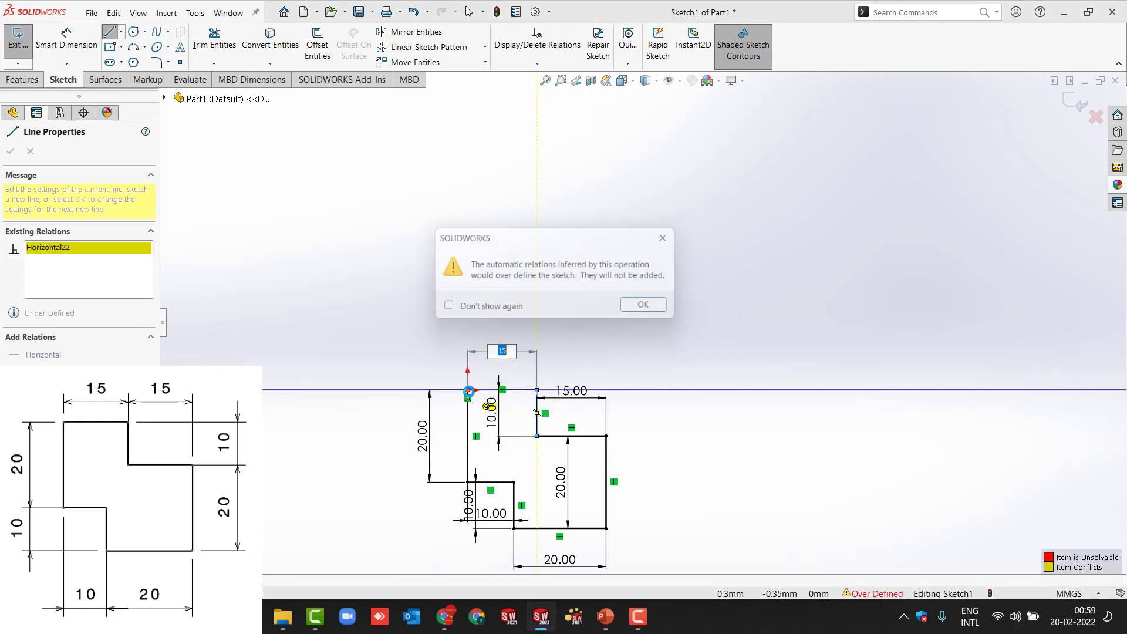
left_click(654, 308)
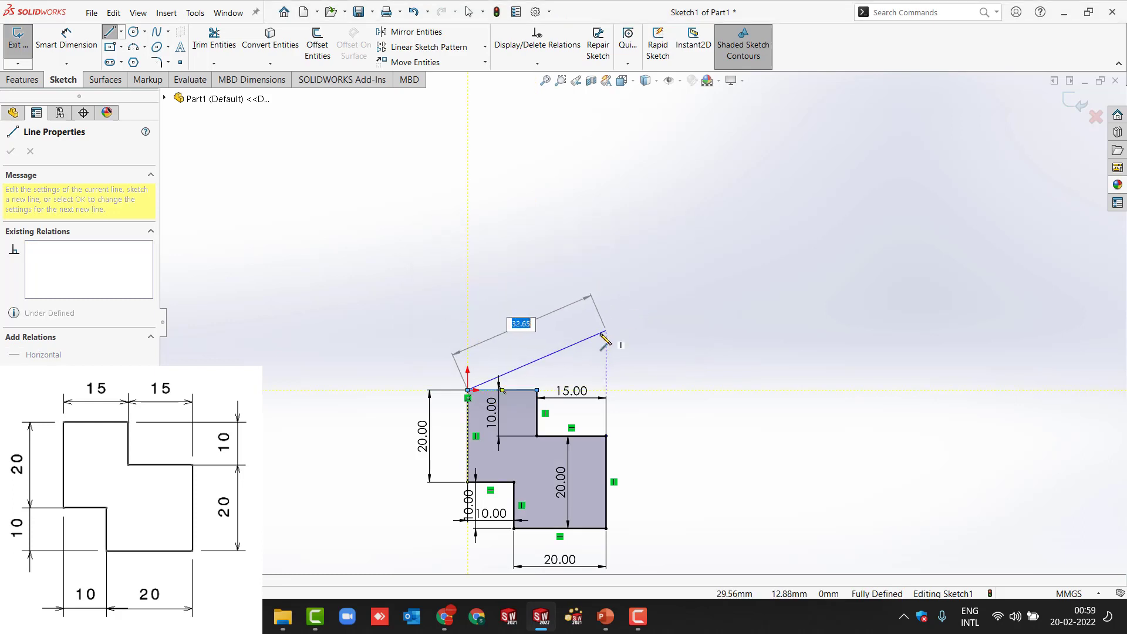
key("Escape")
Step: Reposition the overlapping 10, 15 and 20 mm dimensions so they sit outside the stepped profile
scroll(411, 396, "up", 3)
left_click(389, 401)
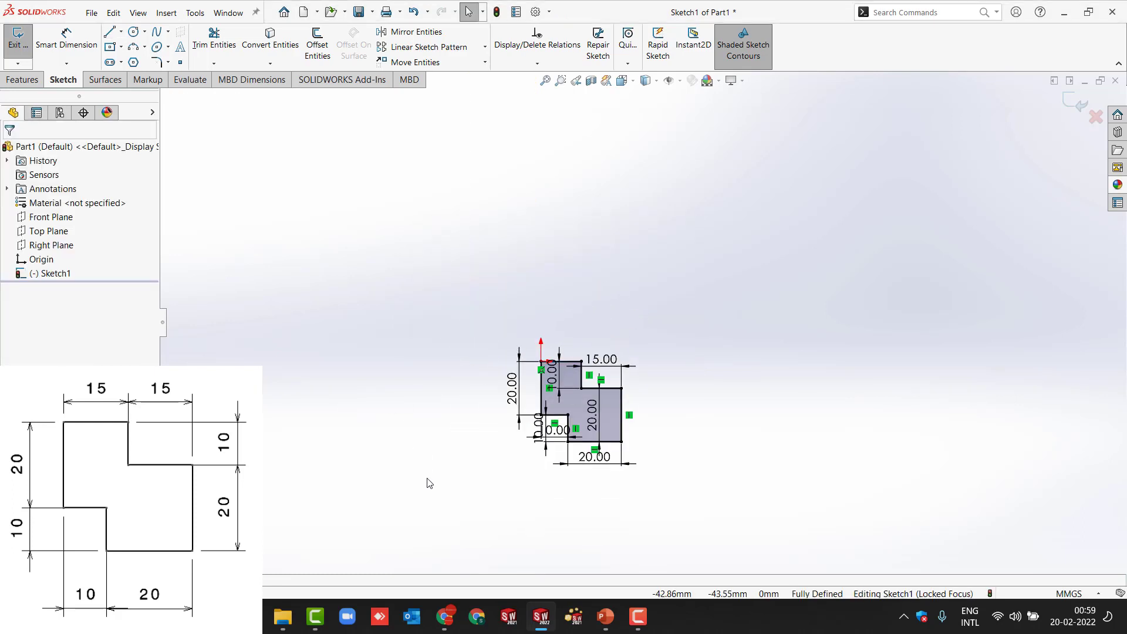
scroll(429, 482, "down", 2)
scroll(774, 322, "down", 2)
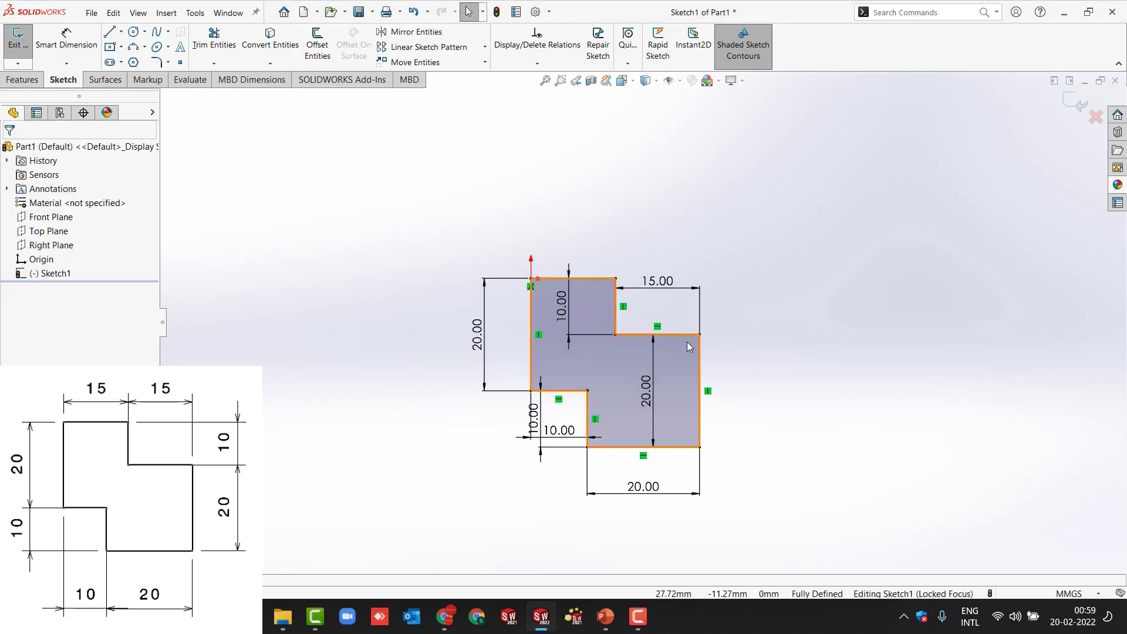
left_click_drag(563, 311, 780, 314)
left_click_drag(651, 370, 785, 393)
left_click(695, 459)
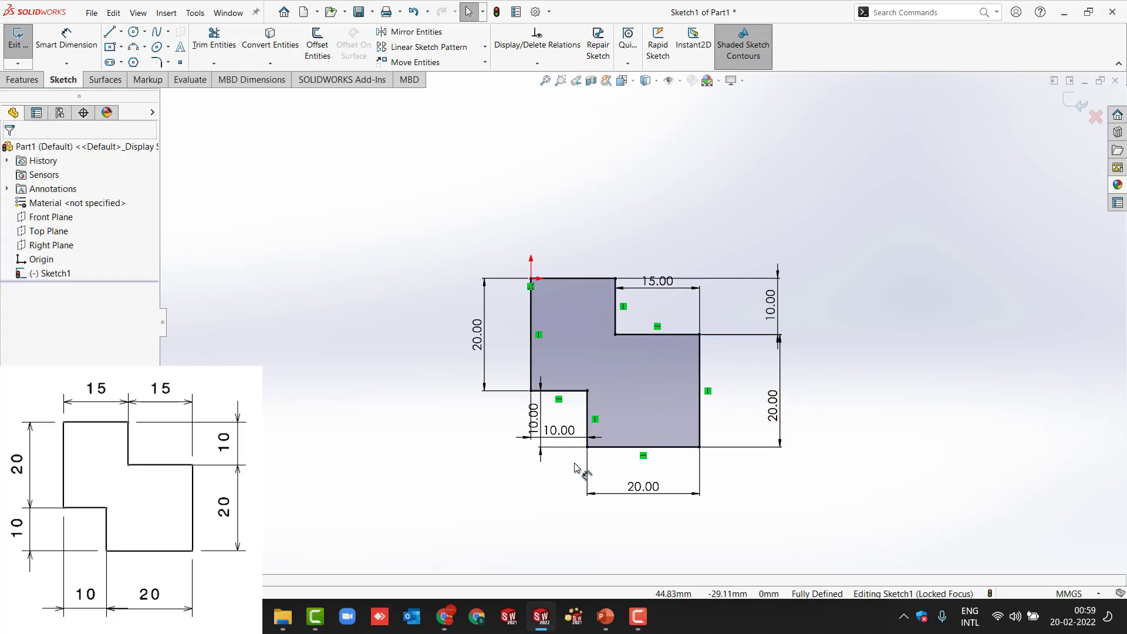
mouse_move(533, 420)
left_mouse_down()
mouse_move(464, 426)
mouse_move(543, 446)
mouse_move(550, 487)
left_mouse_up()
left_click_drag(657, 281, 646, 227)
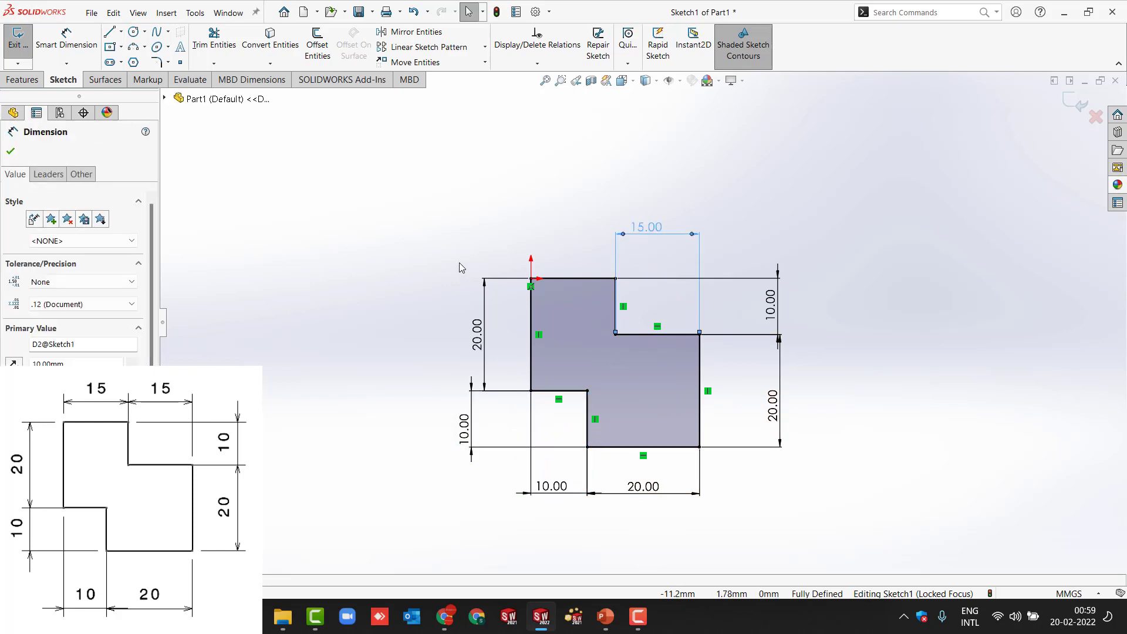
Step: Clear the sketch by selecting the stepped profile together with its dimensions and deleting everything
left_click(465, 269)
mouse_move(262, 150)
left_mouse_down()
mouse_move(739, 487)
mouse_move(875, 553)
left_mouse_up()
key("Delete")
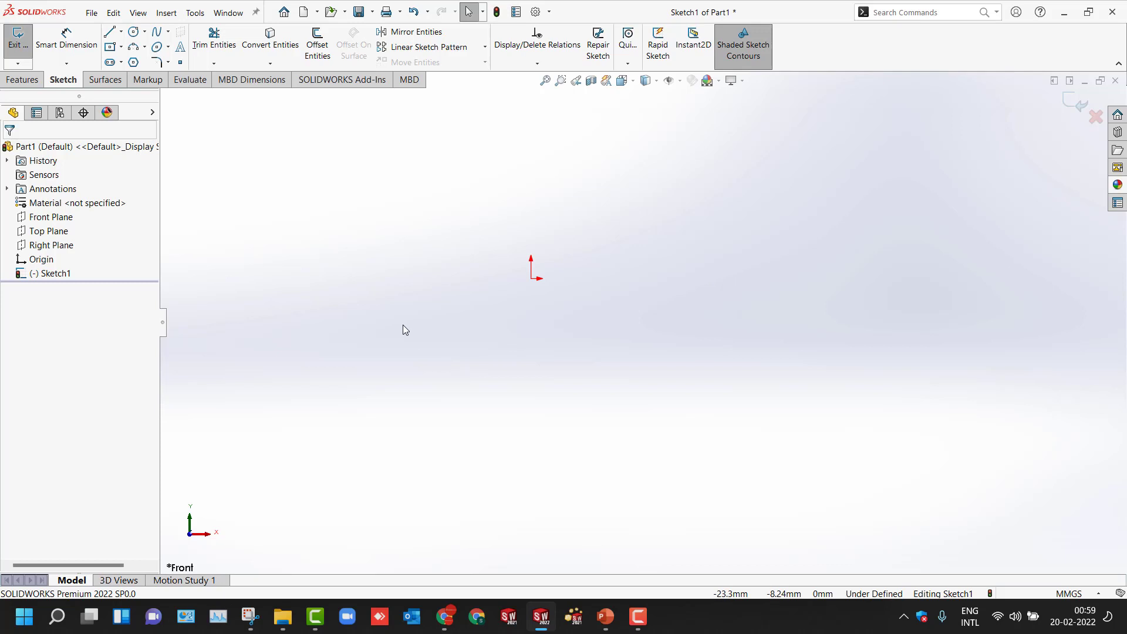
Step: Sketch a vertical centerline running upward from the origin
left_click(121, 32)
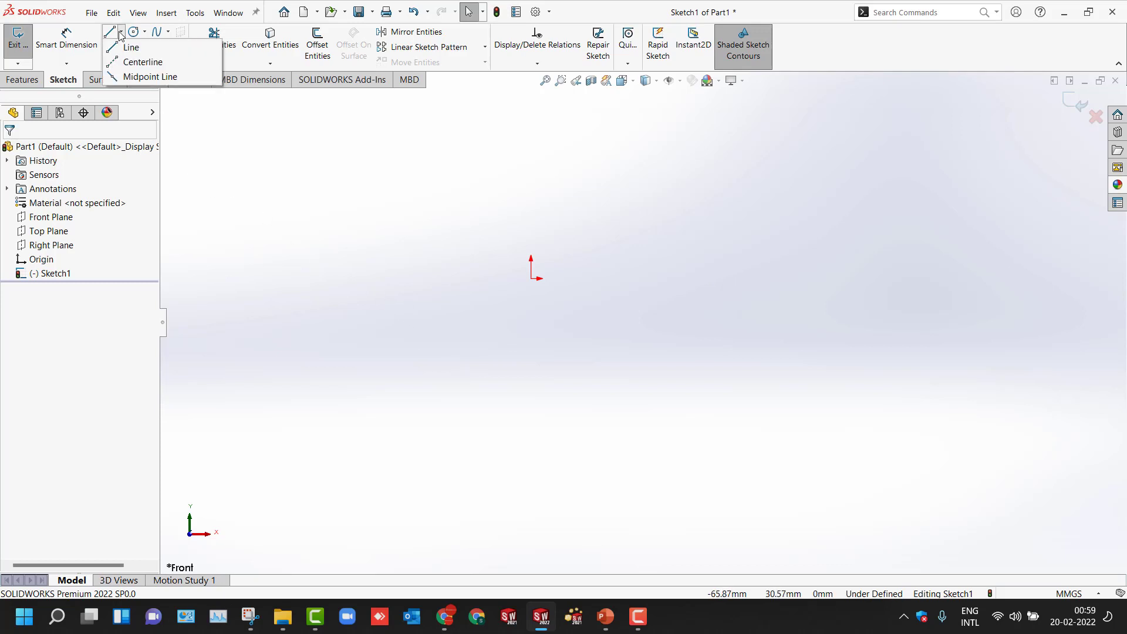
left_click(142, 62)
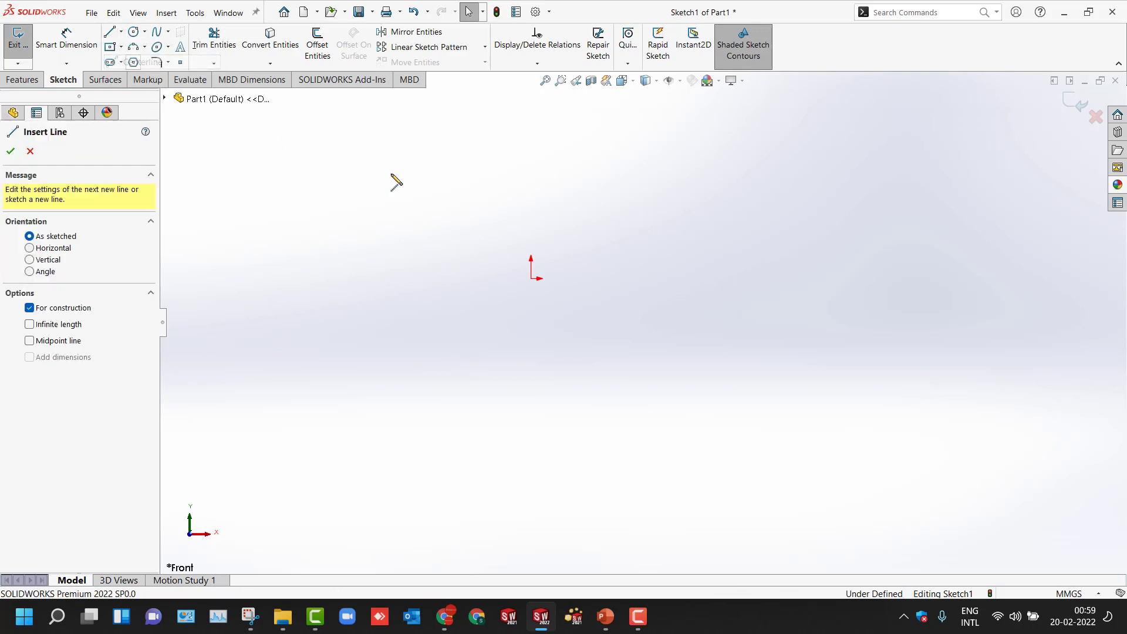
left_click(531, 278)
left_click(532, 142)
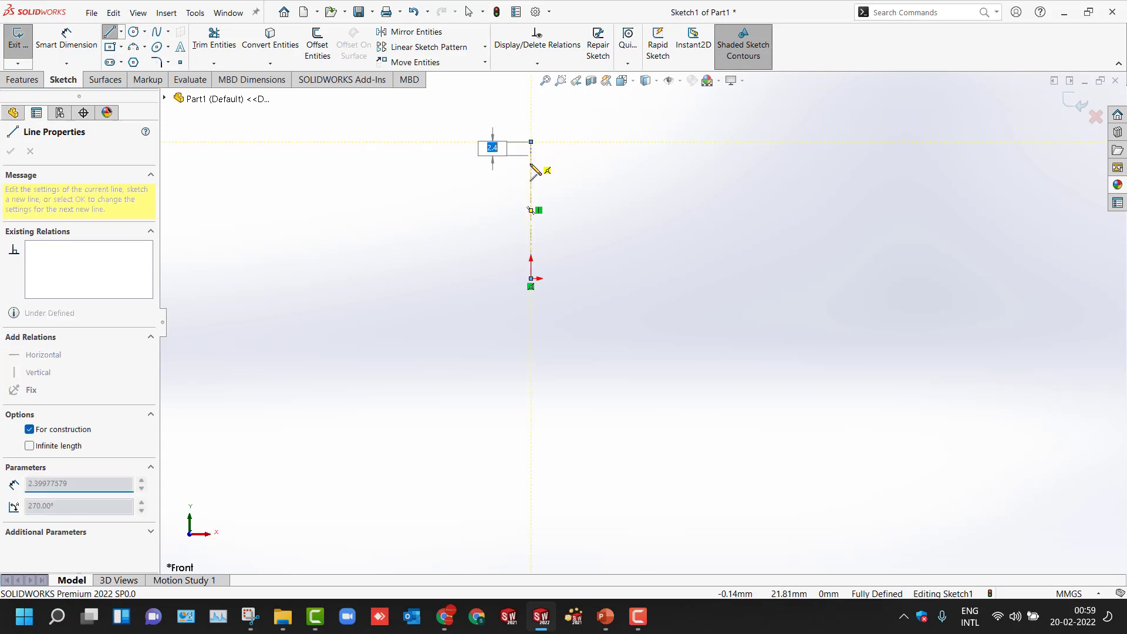
key("Escape")
Step: Find and start Dynamic Mirror Entities through the command search, using the vertical centerline as the mirror line
left_click(906, 10)
type("du")
type("y")
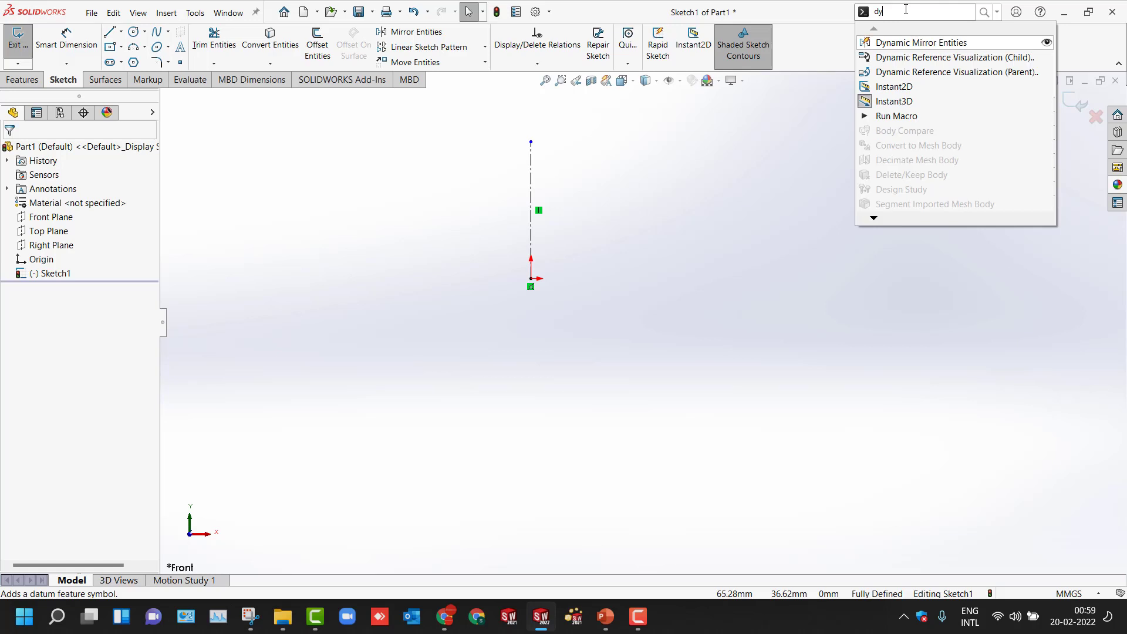
left_click(919, 43)
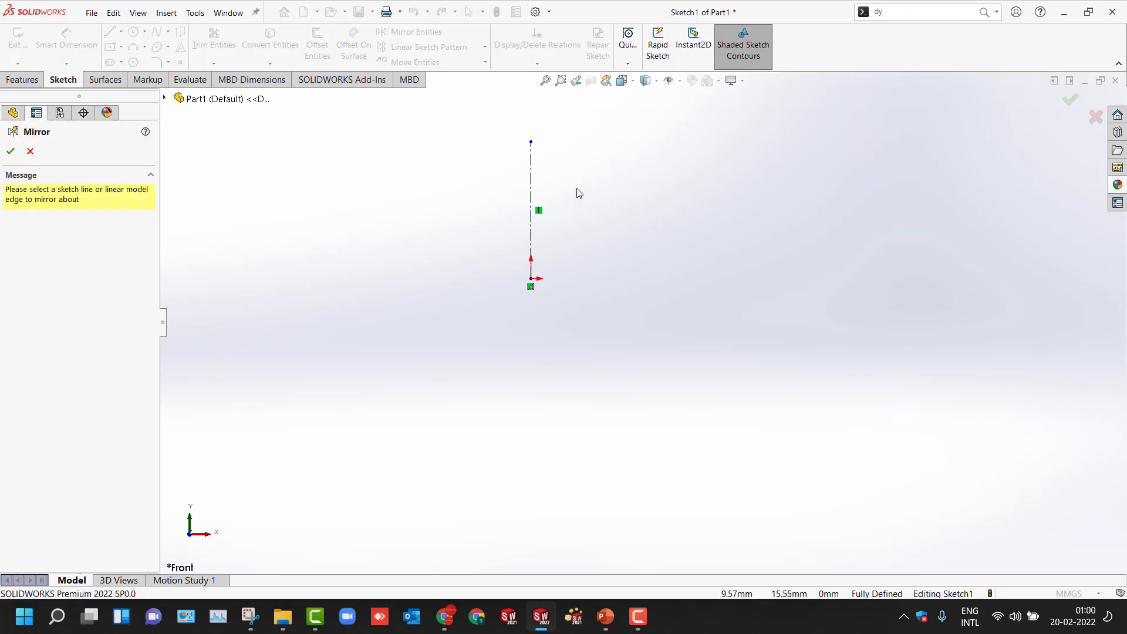
left_click(530, 189)
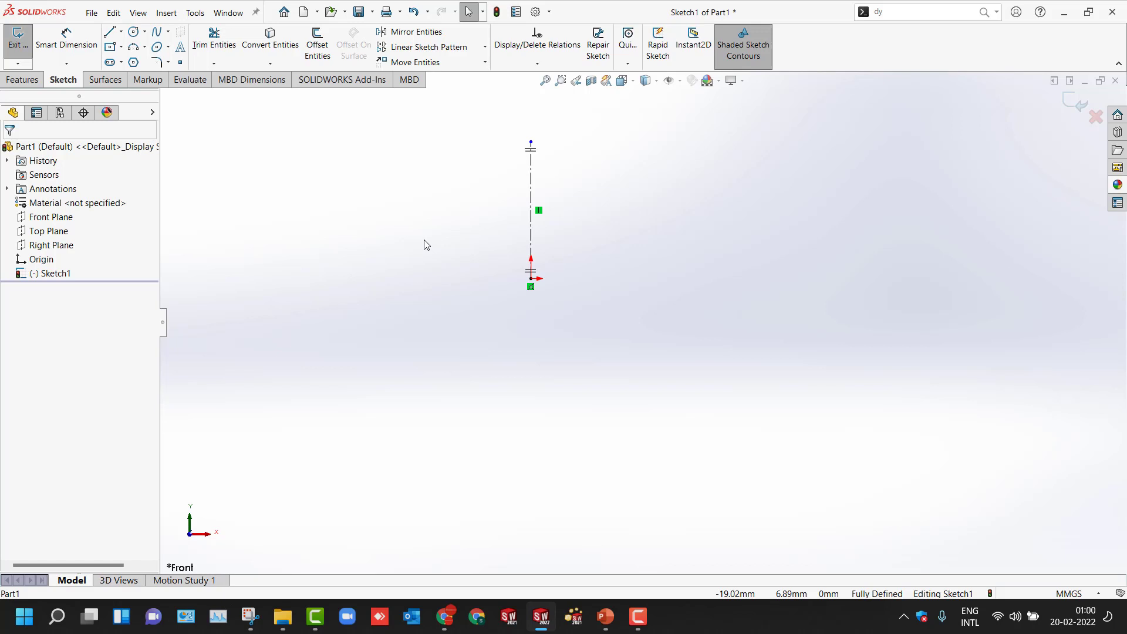
Step: Sketch the right half of a notched plate from the origin to the centerline, about 30 mm wide and 24 mm high
left_click(108, 35)
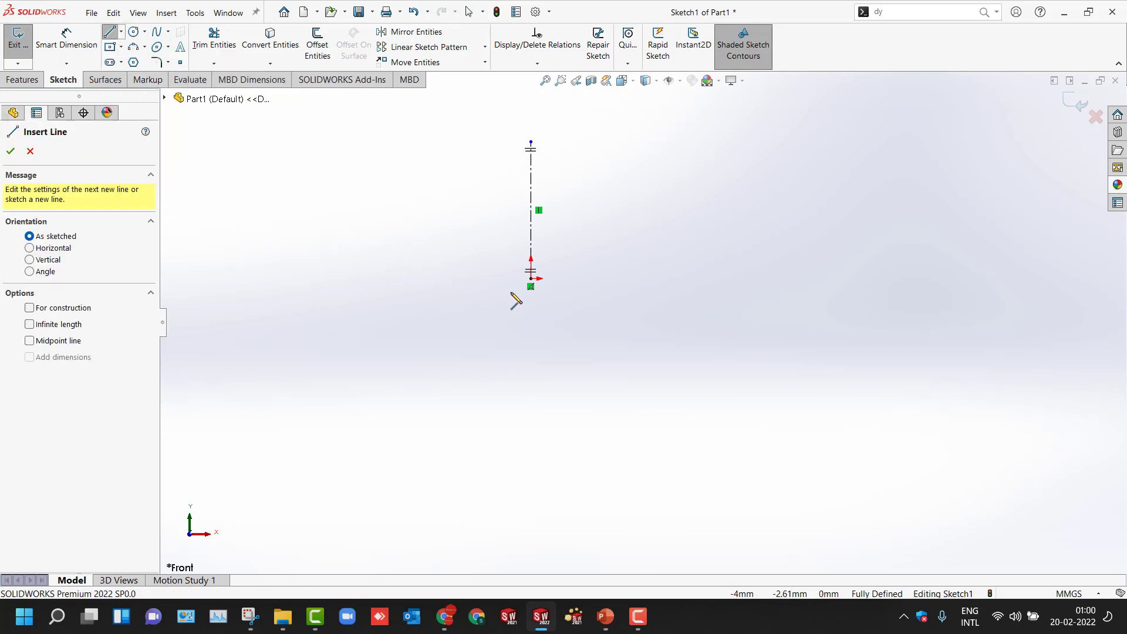
left_click(531, 280)
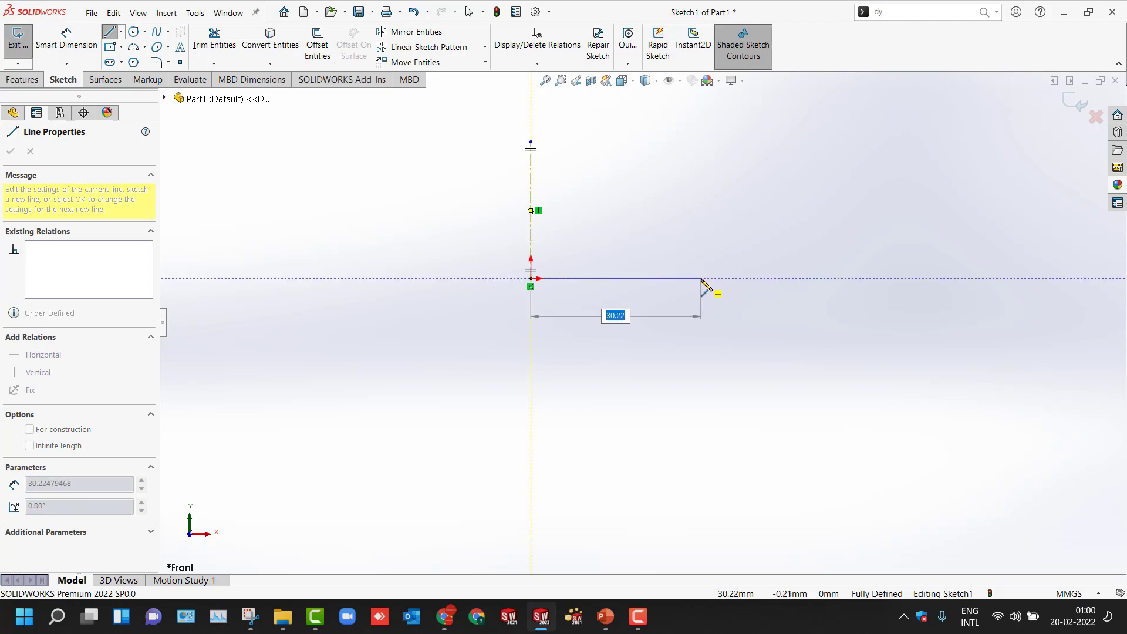
left_click(701, 278)
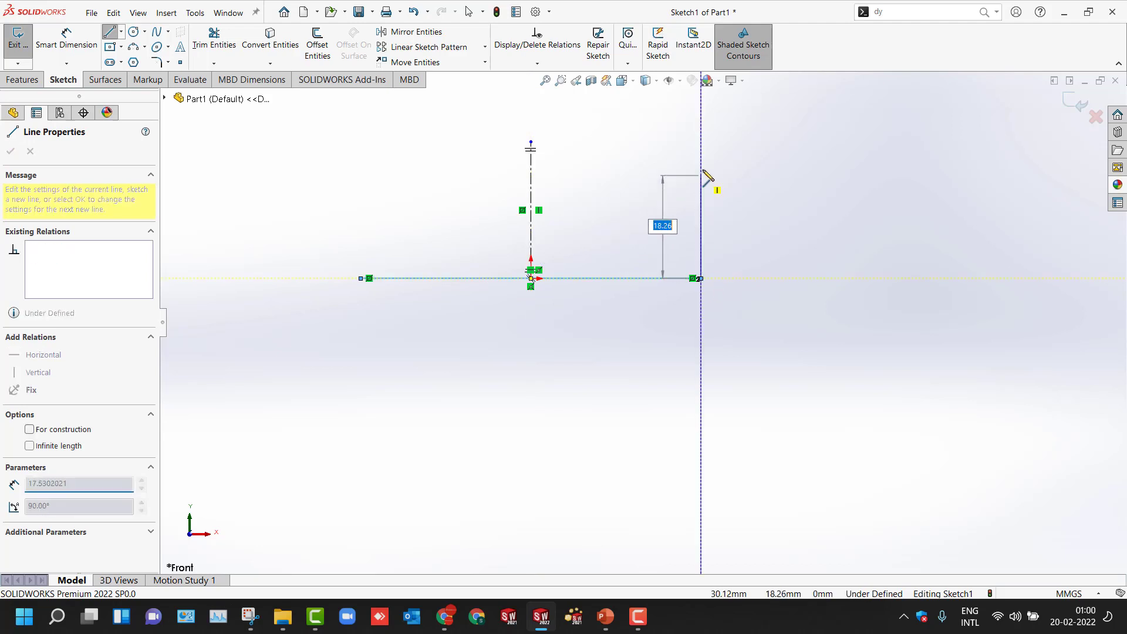
left_click(701, 142)
left_click(637, 142)
left_click(636, 186)
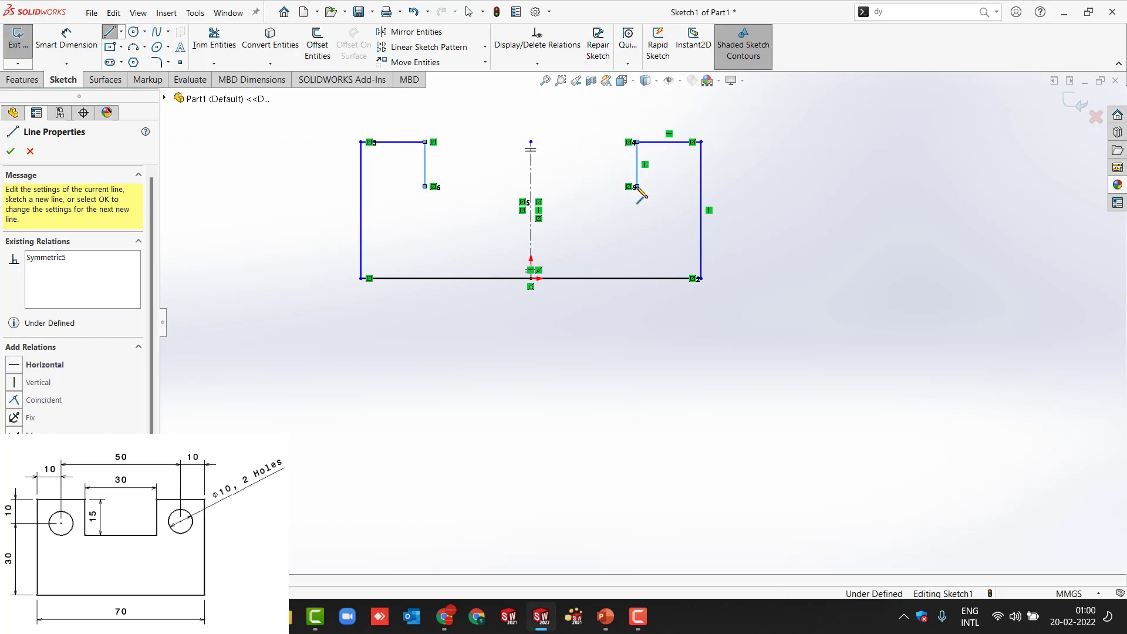
left_click(532, 186)
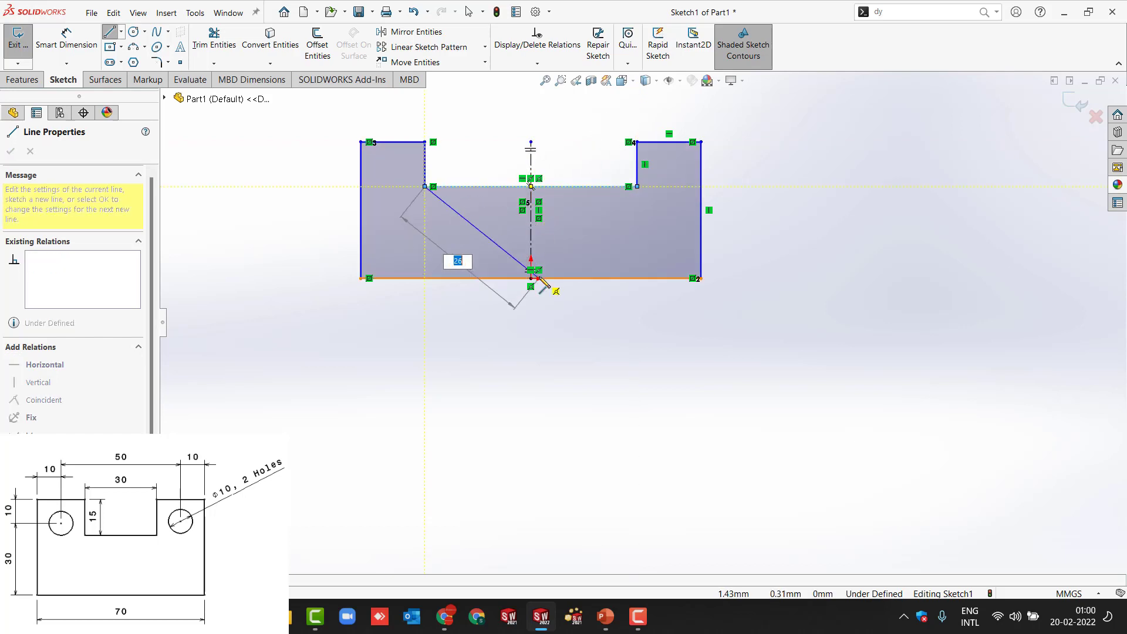
key("Escape")
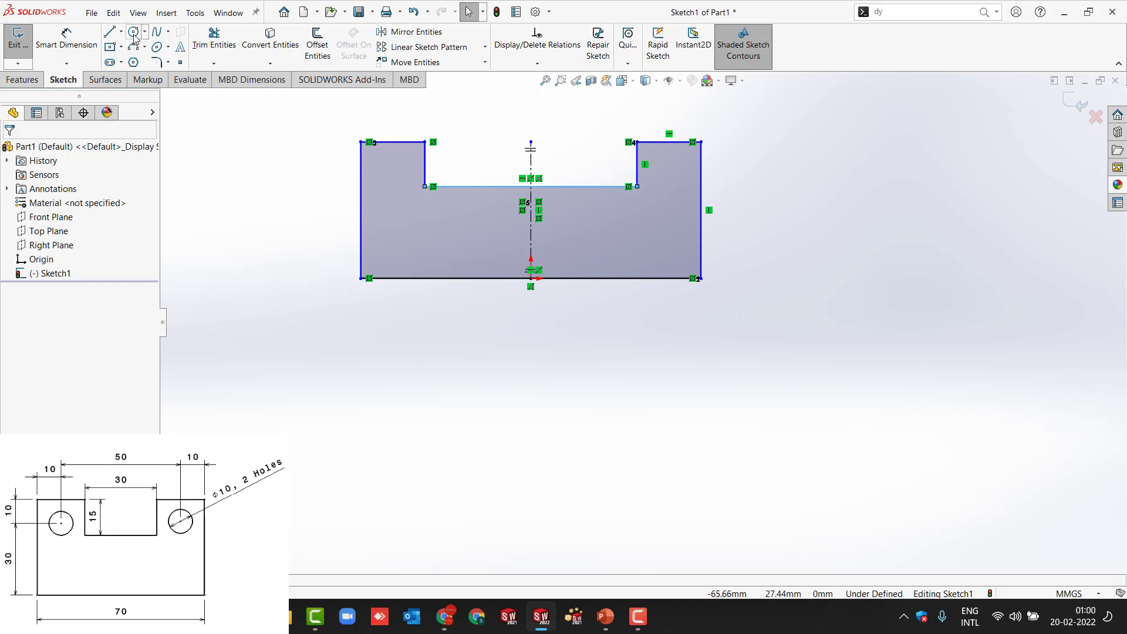
Step: Sketch a circle about 5.5 mm in diameter inside the plate's upper right arm for the mirrored holes
right_click_drag(239, 220, 300, 218)
left_click(672, 165)
left_click(682, 175)
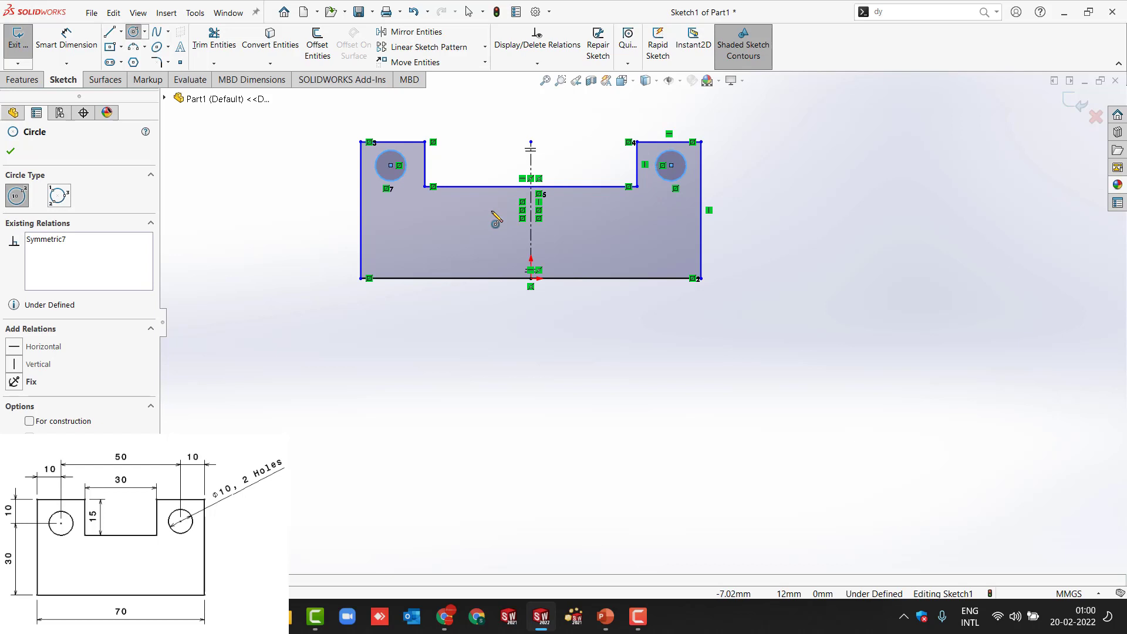
key("Escape")
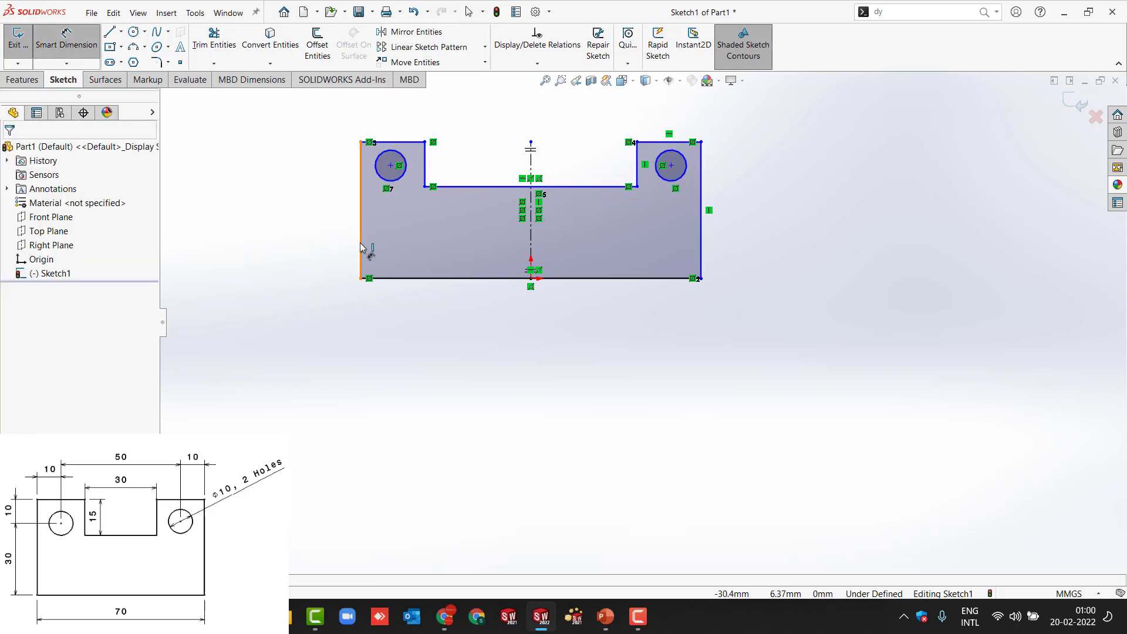
Step: Dimension the plate's overall width between its left and right edges at 70 mm
left_click(701, 222)
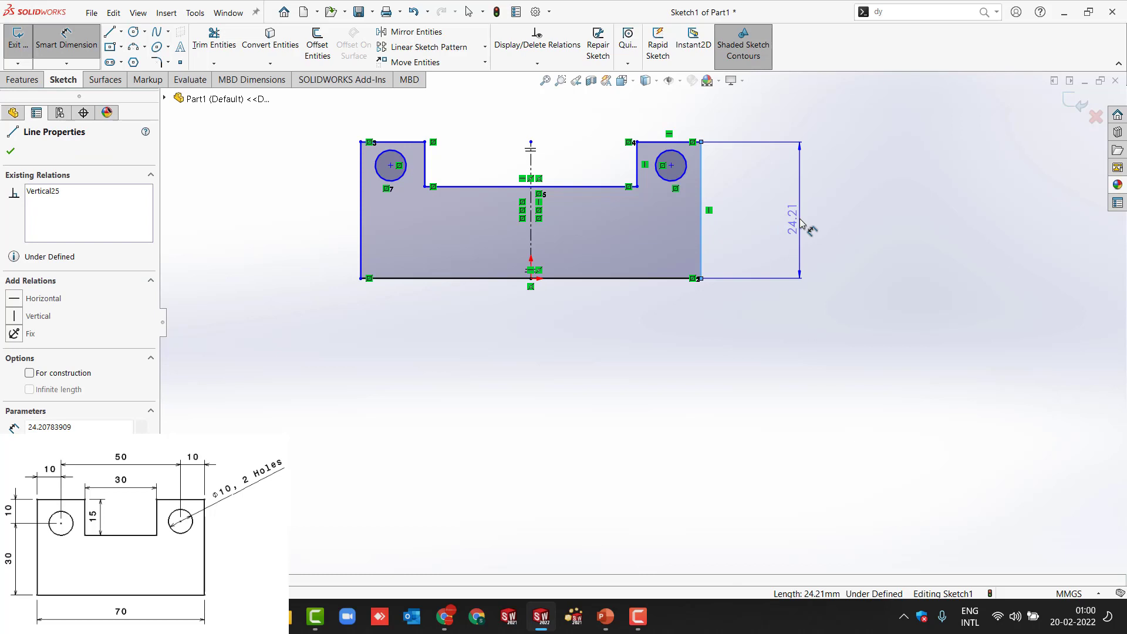
key("Escape")
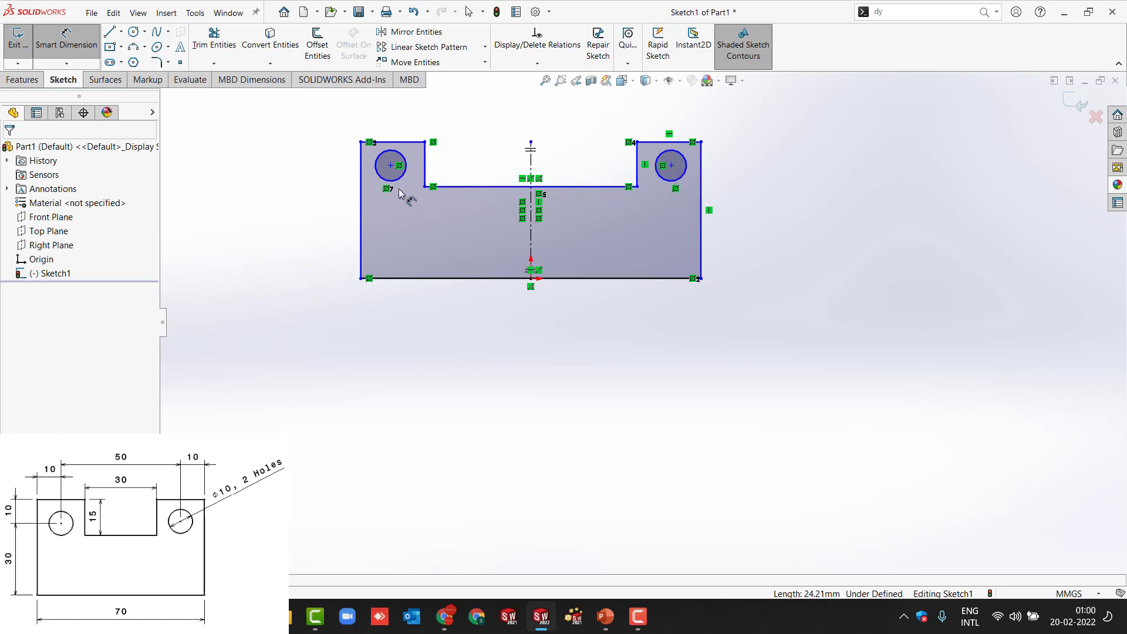
left_click(361, 210)
left_click(701, 231)
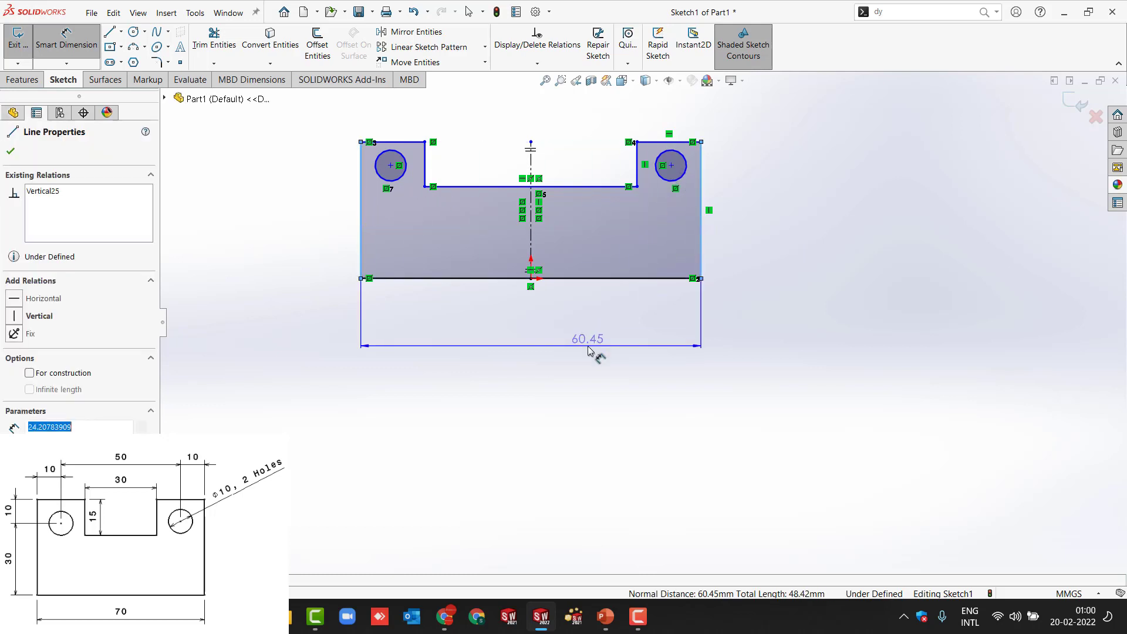
left_click(590, 353)
type("70")
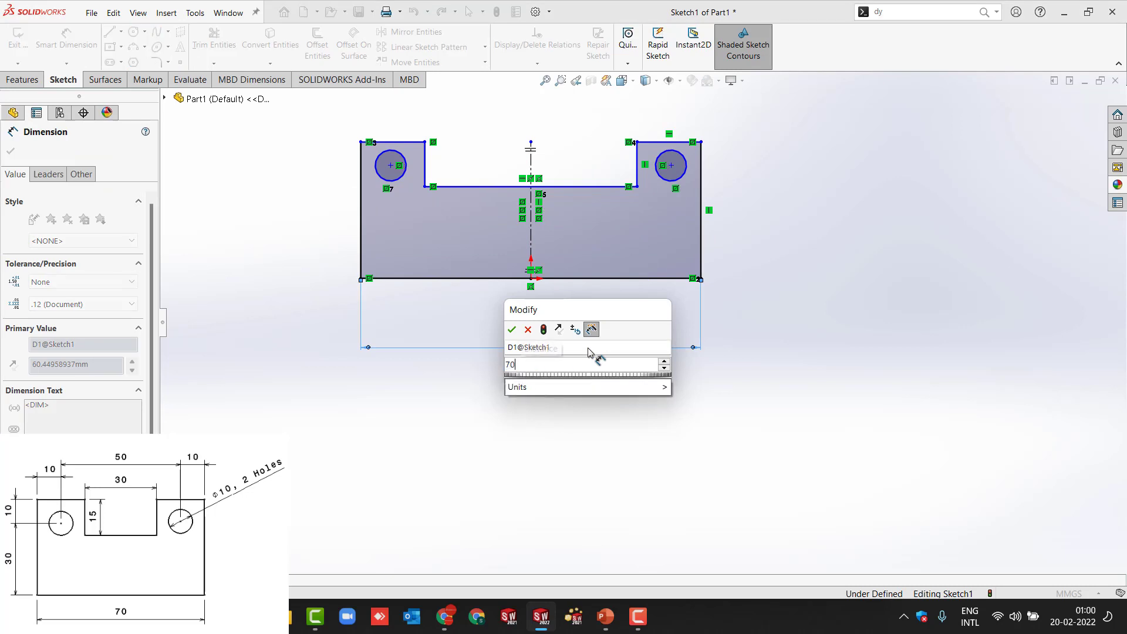
key("Return")
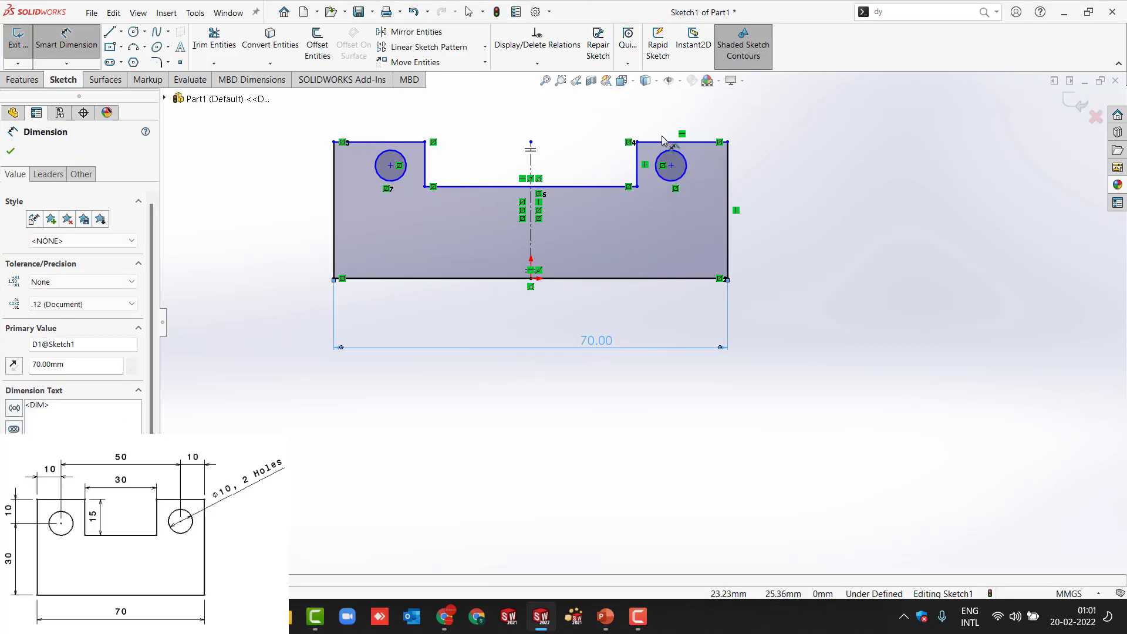
Step: Try a 10 mm length dimension on the top edge of the right arm and delete it again
left_click(681, 141)
left_click(669, 118)
type("10")
key("Return")
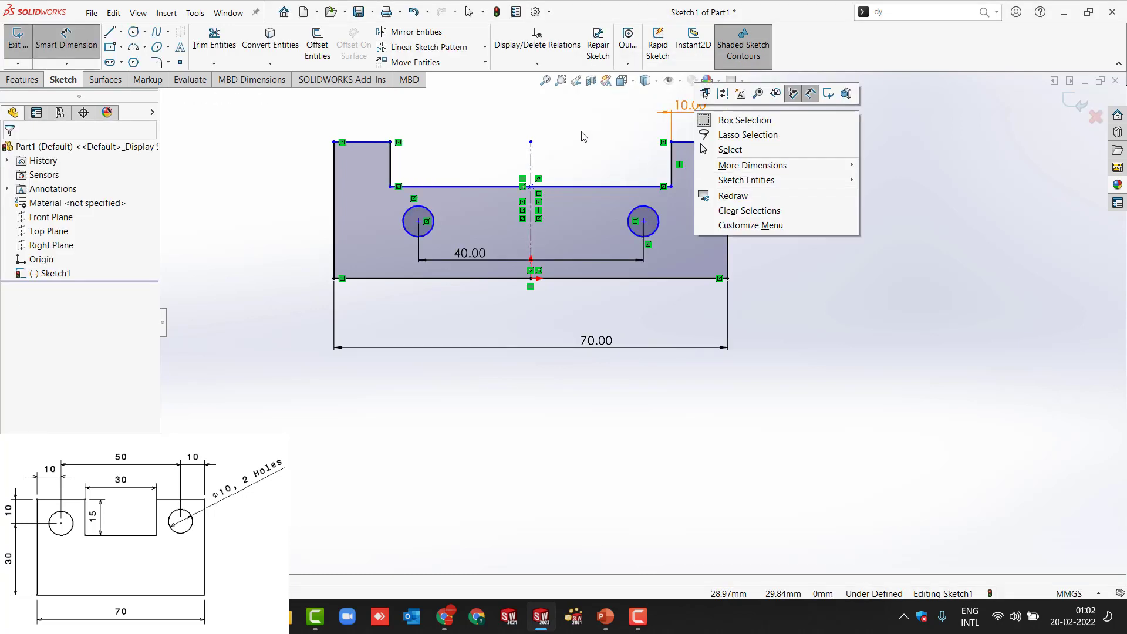
key("Escape")
key("Escape")
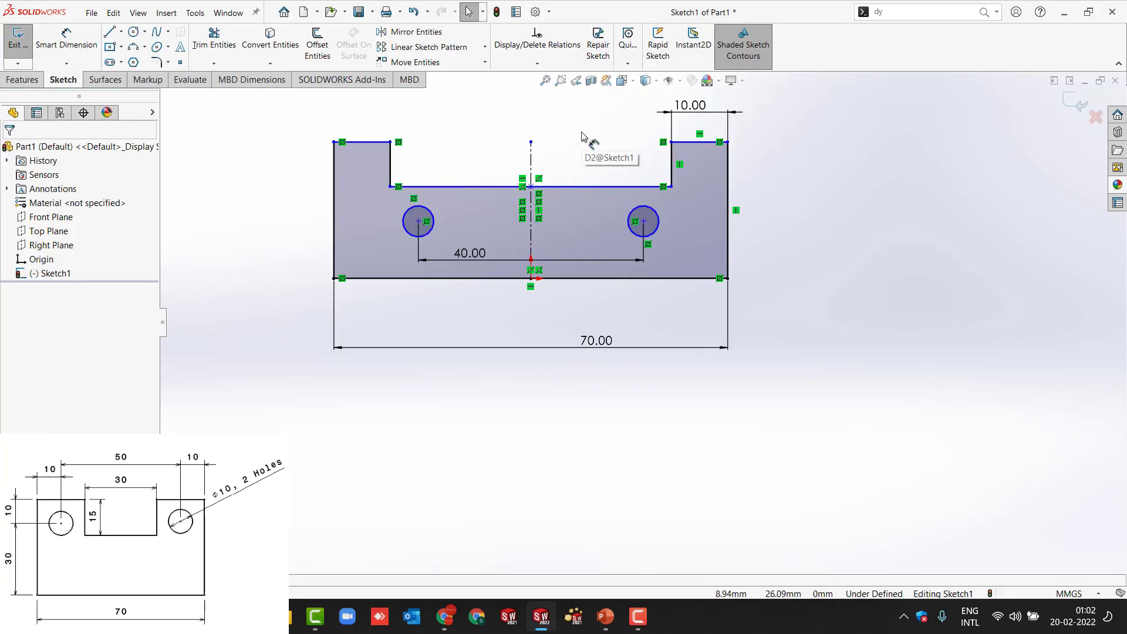
right_click(704, 110)
left_click(736, 264)
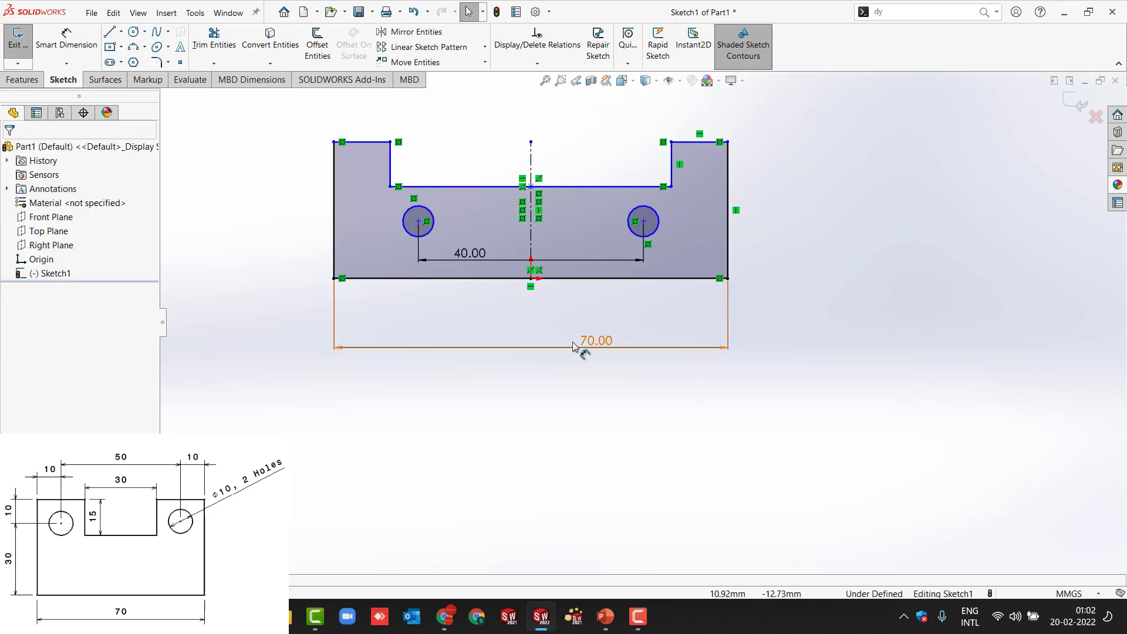
Step: Dimension the notch's bottom edge at 30 mm, placing the dimension above the plate
key("d")
left_click(572, 187)
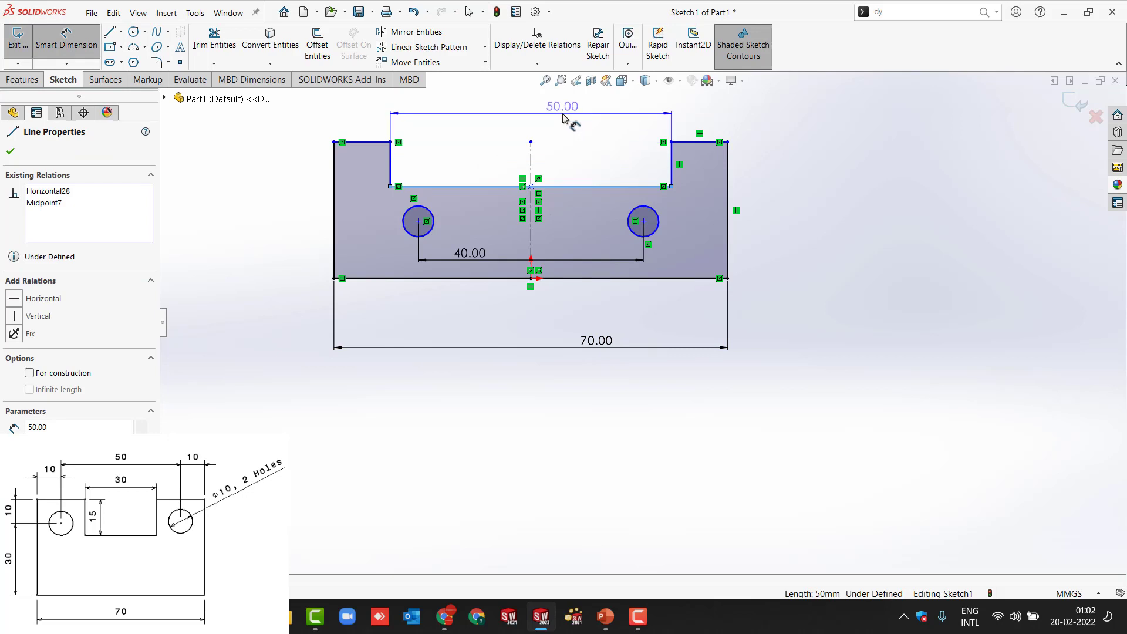
left_click(562, 117)
type("30")
key("Return")
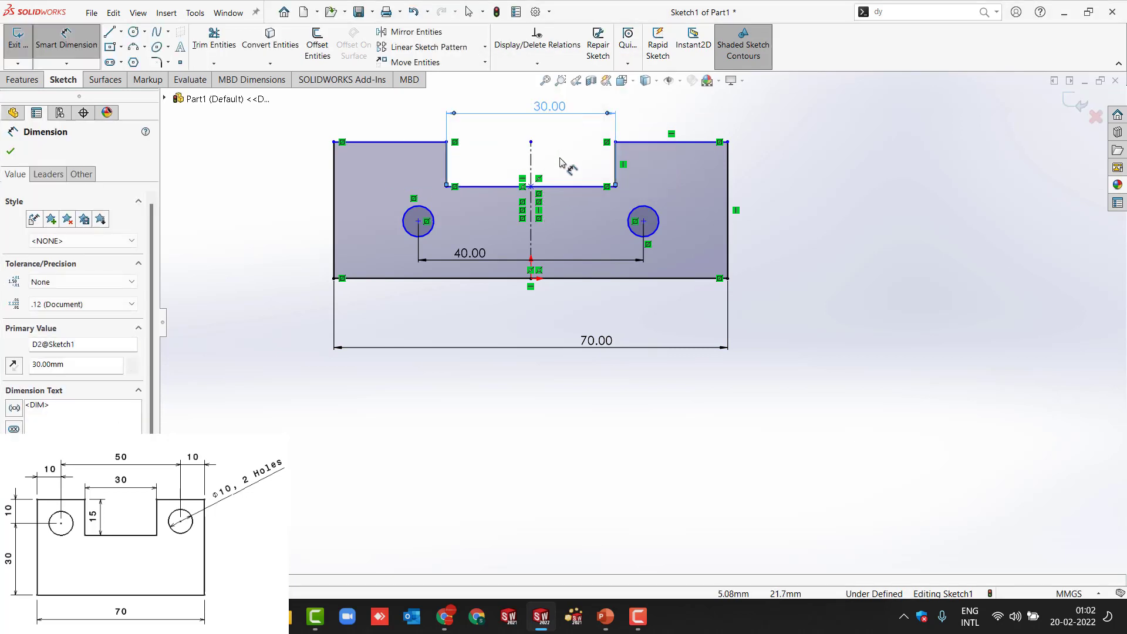
Step: Try to dimension the horizontal distance from the right hole's center to the plate's right edge
left_click(643, 222)
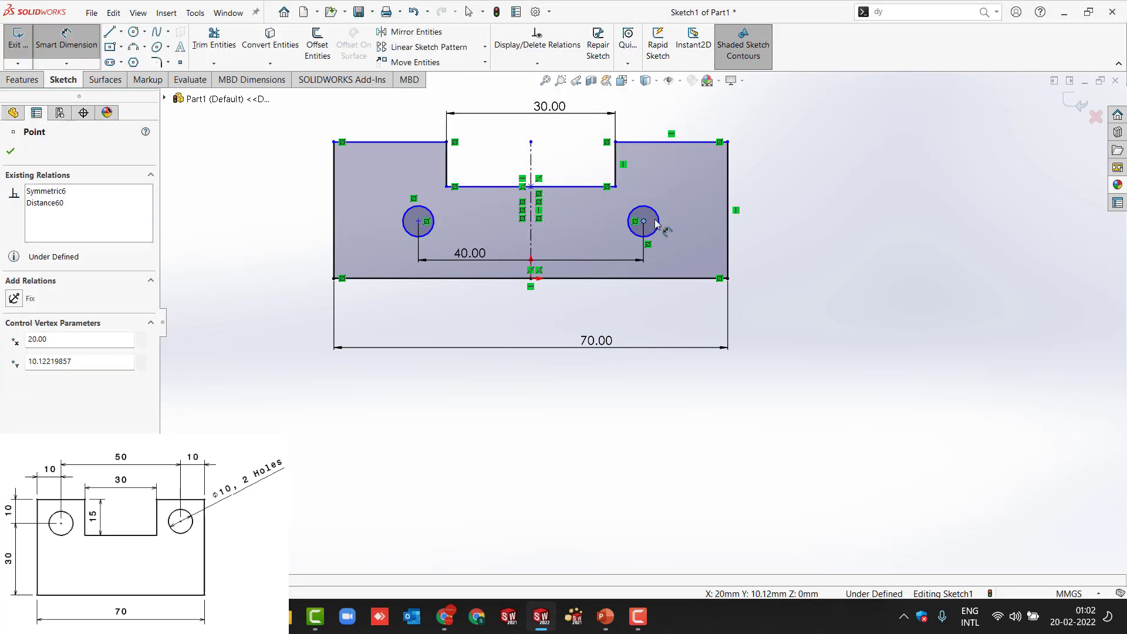
left_click(727, 207)
left_click(699, 122)
left_click(199, 98)
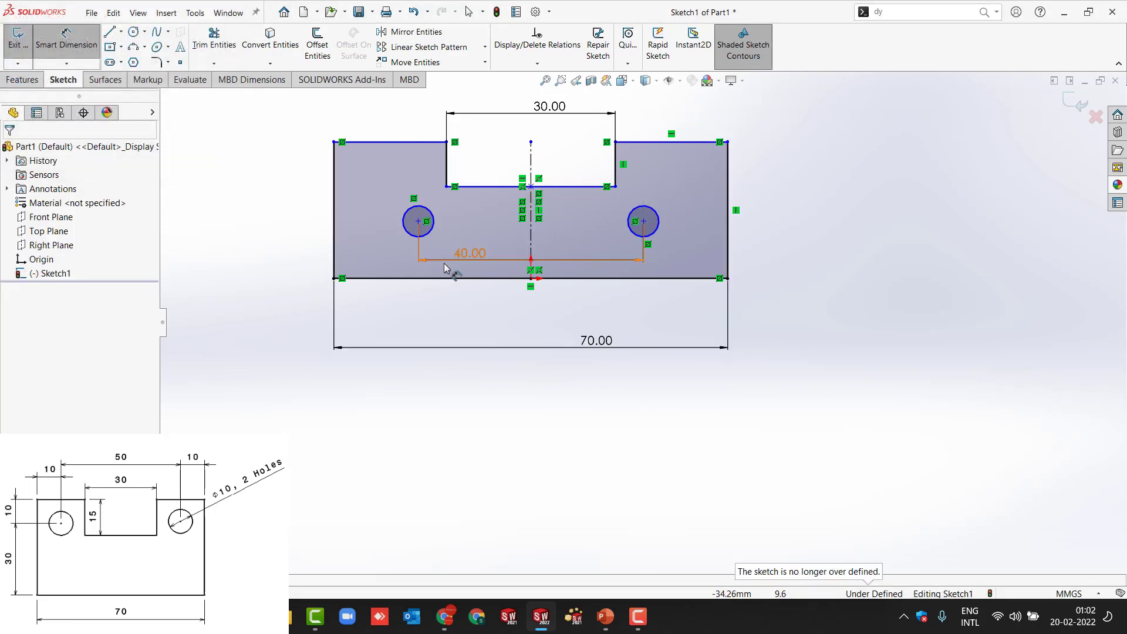
Step: Set the spacing between the two hole centers to 50 mm
double_click(461, 253)
type("50")
key("Return")
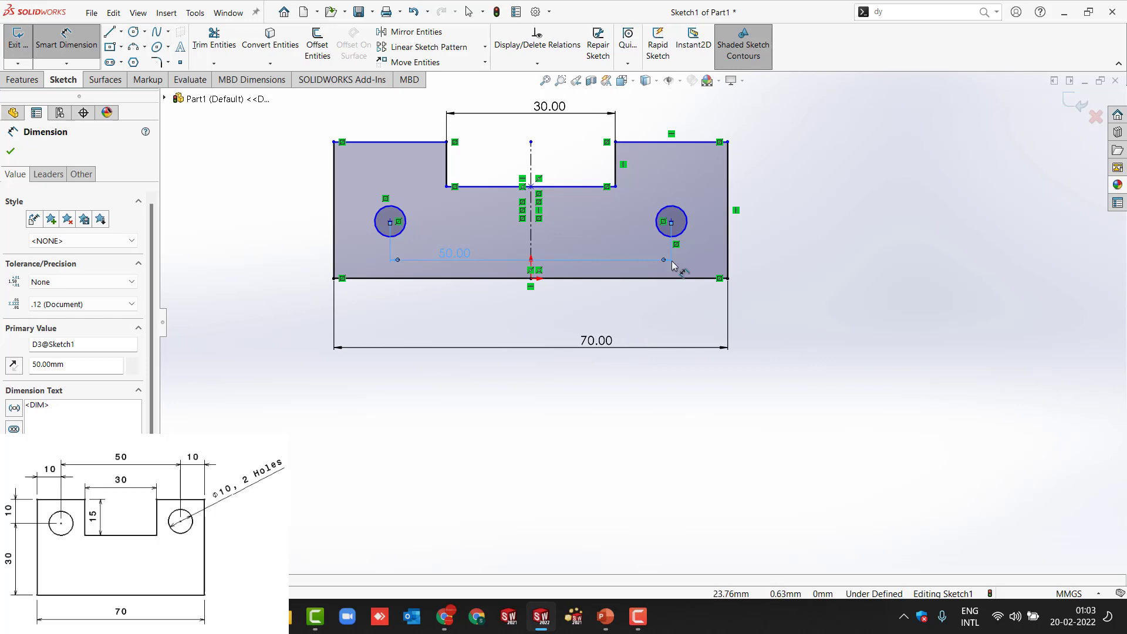
Step: Dimension the right hole's center 10 mm below the top edge of the right arm
left_click(671, 222)
left_click(673, 144)
left_click(671, 222)
left_click(787, 187)
type("10")
key("Return")
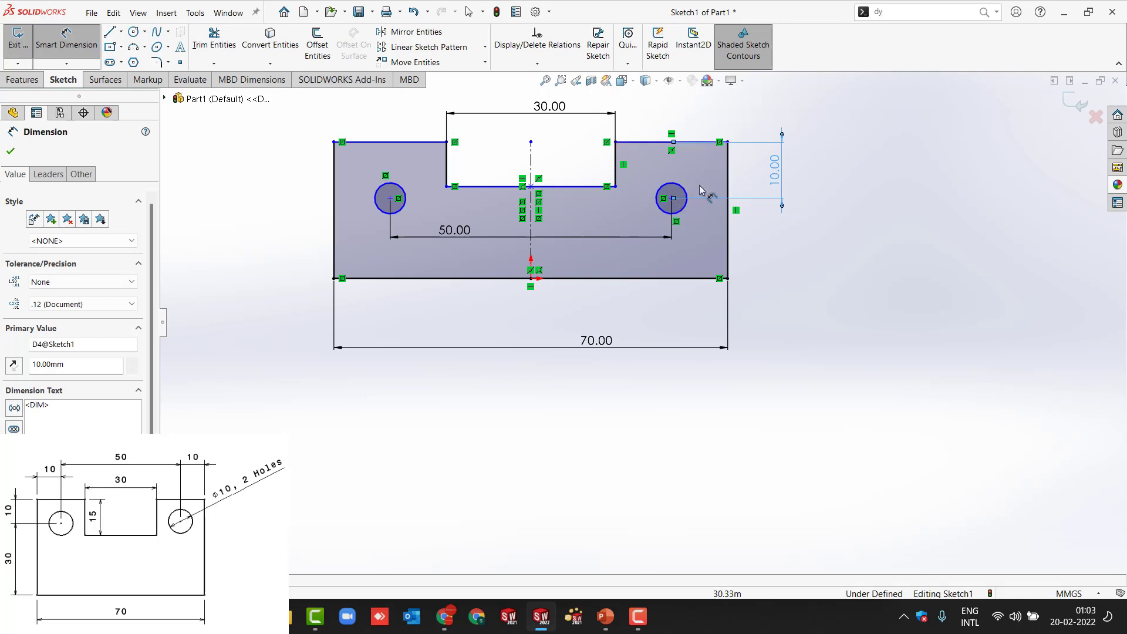
Step: Dimension the right hole's center 30 mm above the plate's bottom edge
left_click(671, 199)
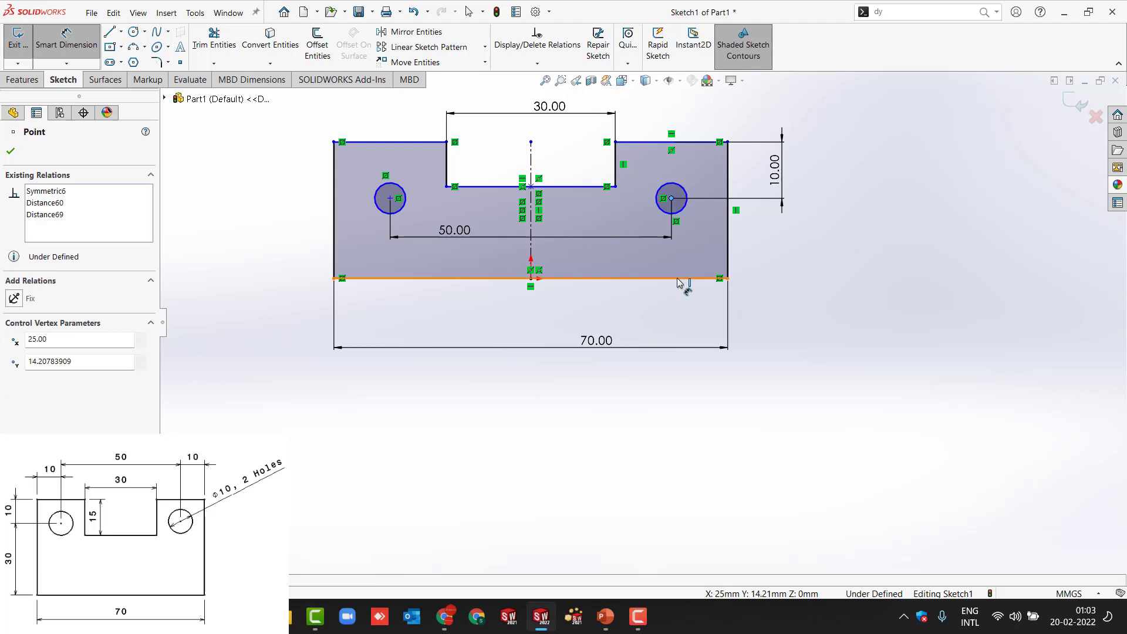
left_click(684, 278)
left_click(780, 264)
type("30")
key("Return")
key("f")
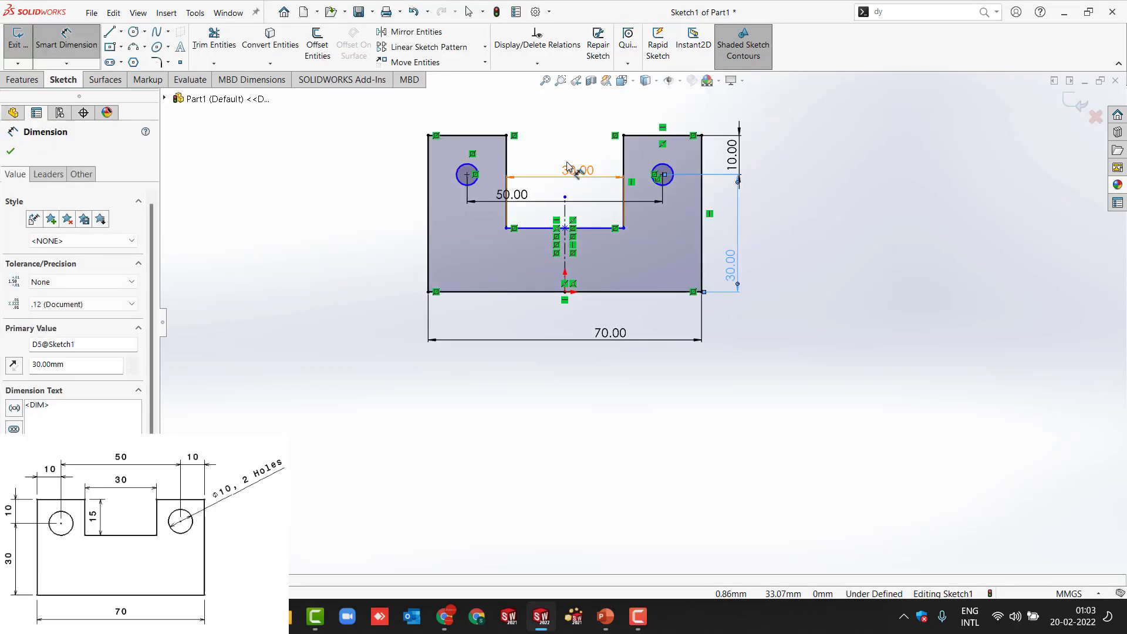
Step: Dimension the depth of the notch at 15 mm along its left edge
left_click(506, 176)
left_click(532, 167)
type("15")
key("Return")
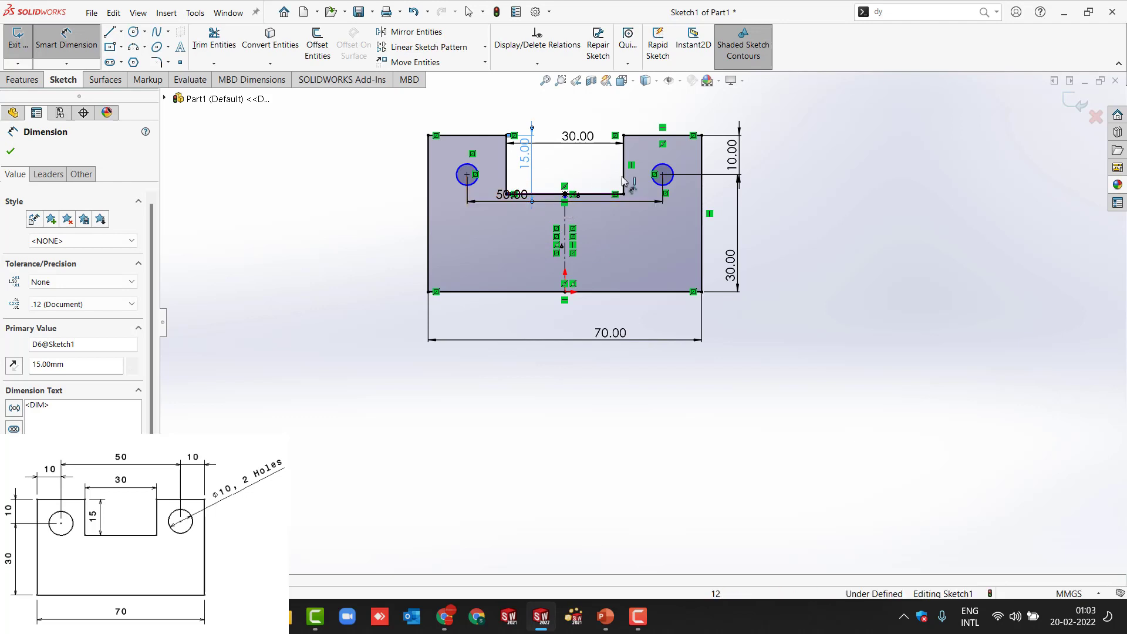
Step: Dimension the right hole's diameter at 10 mm
left_click(670, 182)
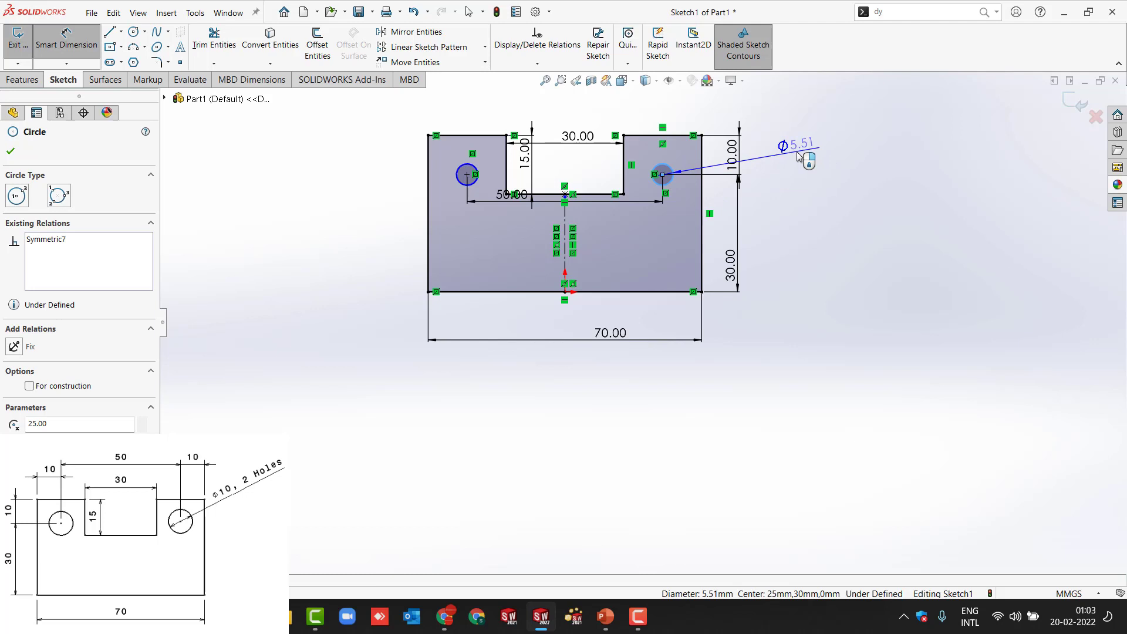
left_click(799, 156)
type("10")
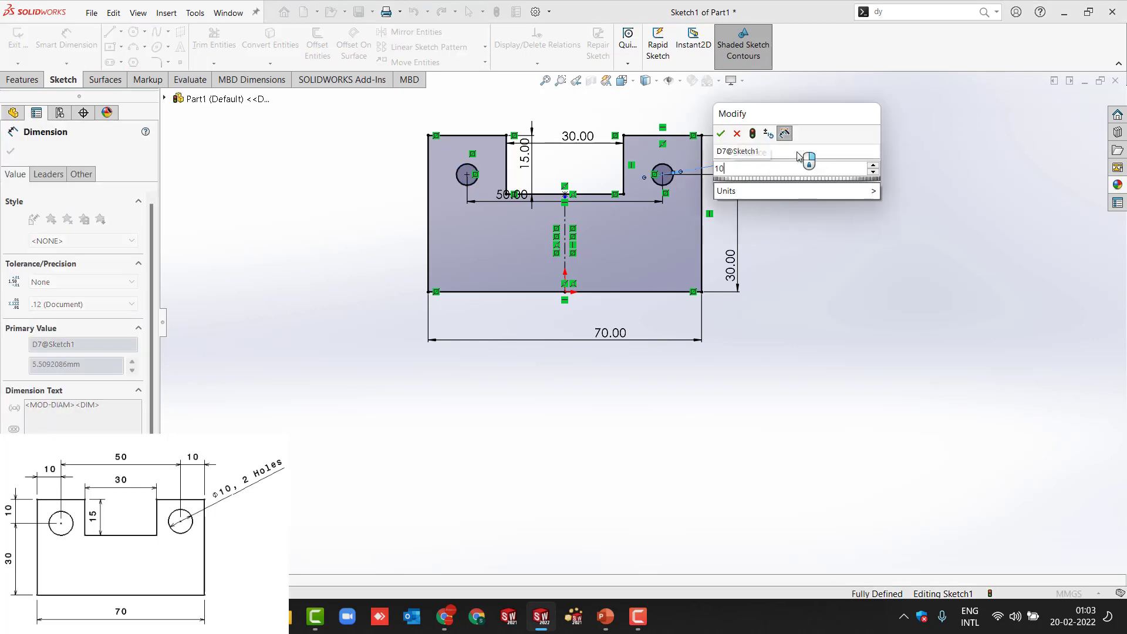
key("Return")
key("Escape")
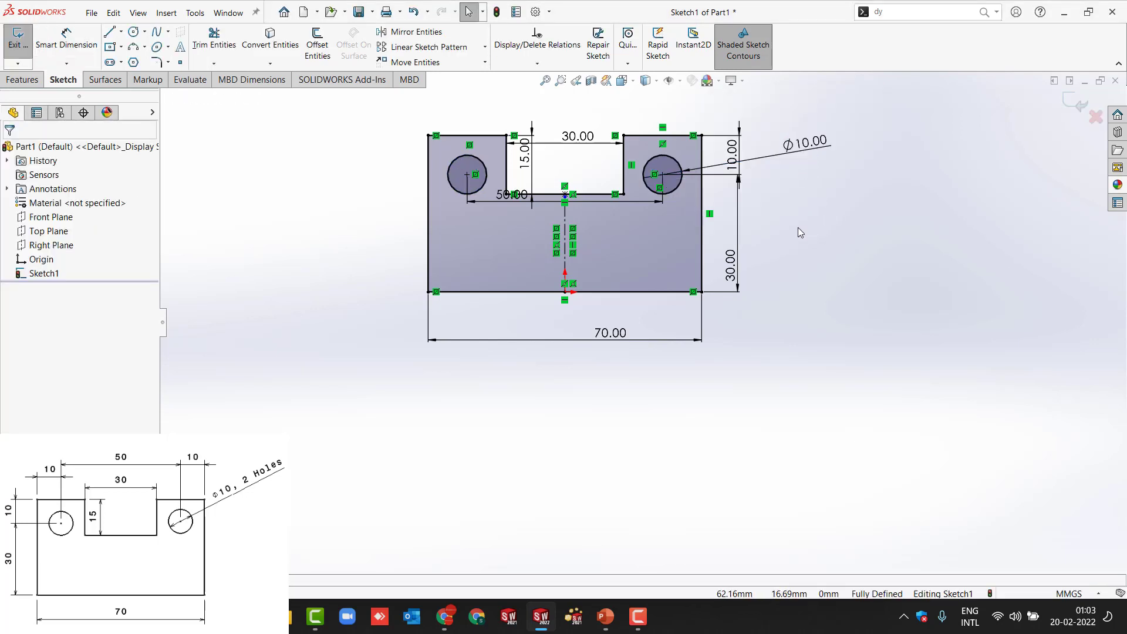
Step: Reposition the notch width and hole spacing dimensions above the plate so they no longer overlap the profile
left_click_drag(577, 136, 579, 100)
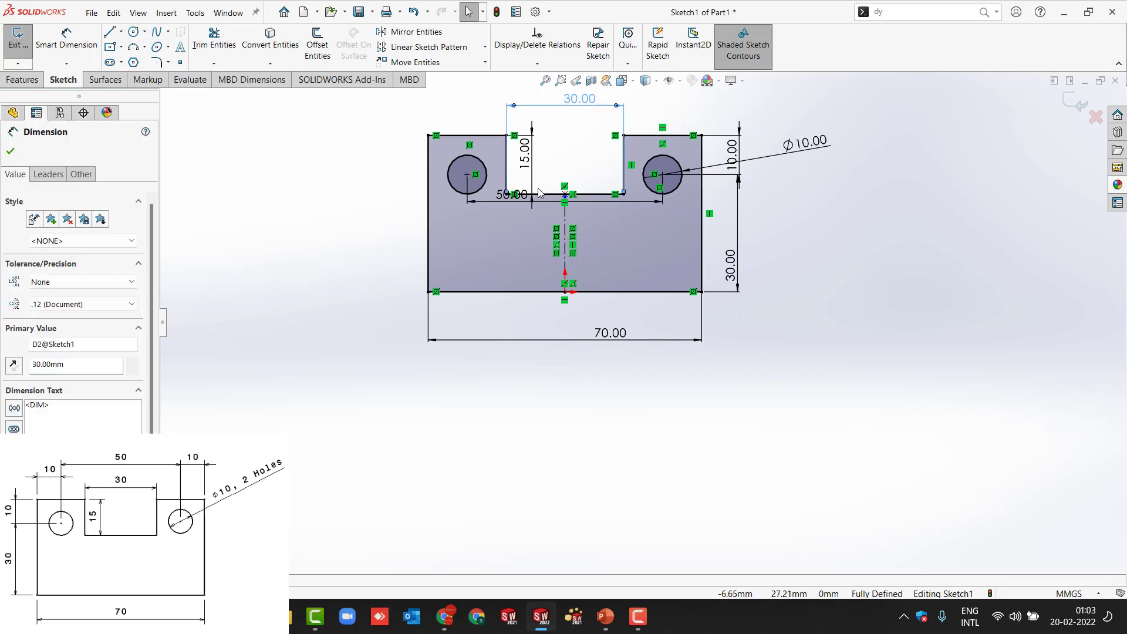
left_click_drag(522, 204, 523, 98)
scroll(520, 166, "up", 2)
scroll(538, 129, "down", 1)
scroll(538, 130, "down", 1)
left_click_drag(575, 193, 636, 168)
left_click(450, 219)
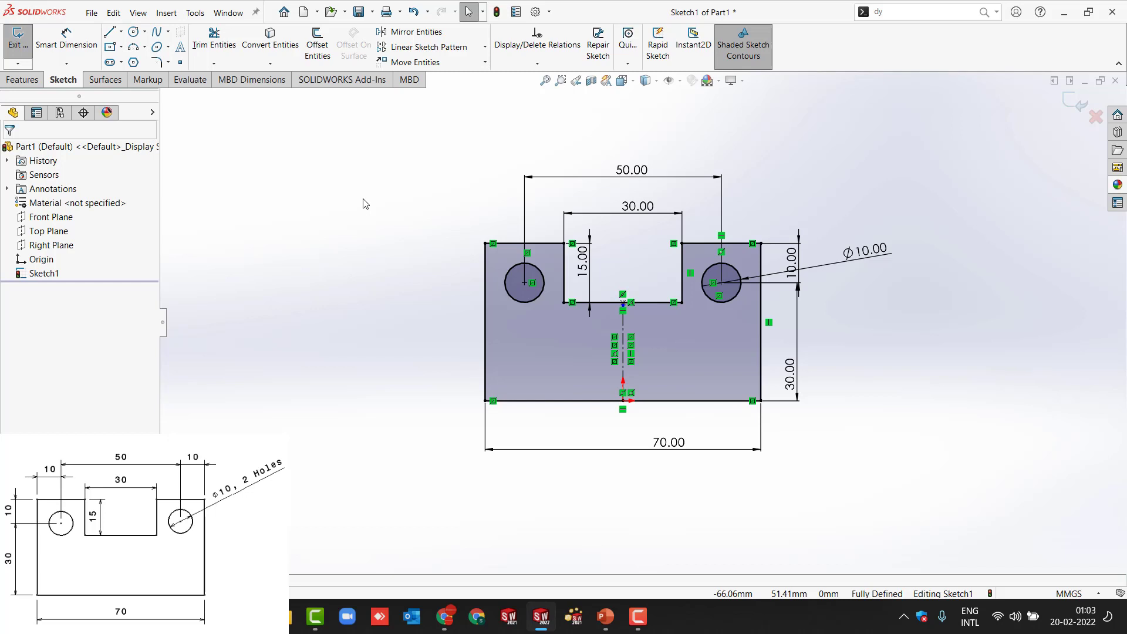
Step: Select the whole notched plate sketch with its holes and dimensions and delete it
mouse_move(365, 124)
left_mouse_down()
mouse_move(761, 456)
mouse_move(872, 477)
left_mouse_up()
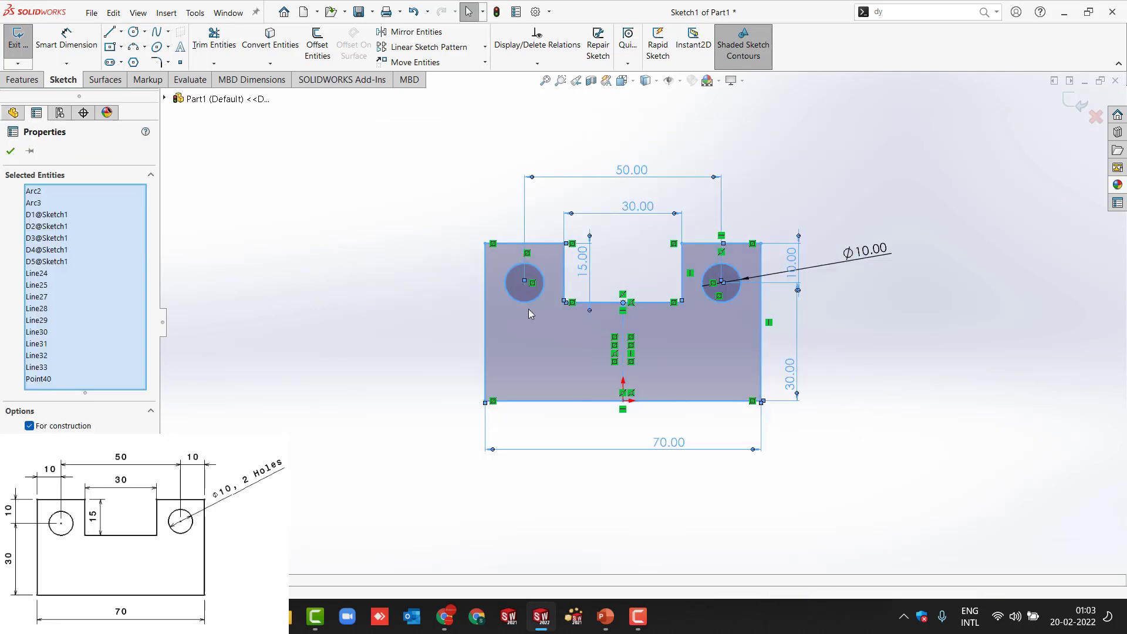
mouse_move(320, 123)
left_mouse_down()
mouse_move(885, 455)
mouse_move(992, 495)
mouse_move(978, 489)
left_mouse_up()
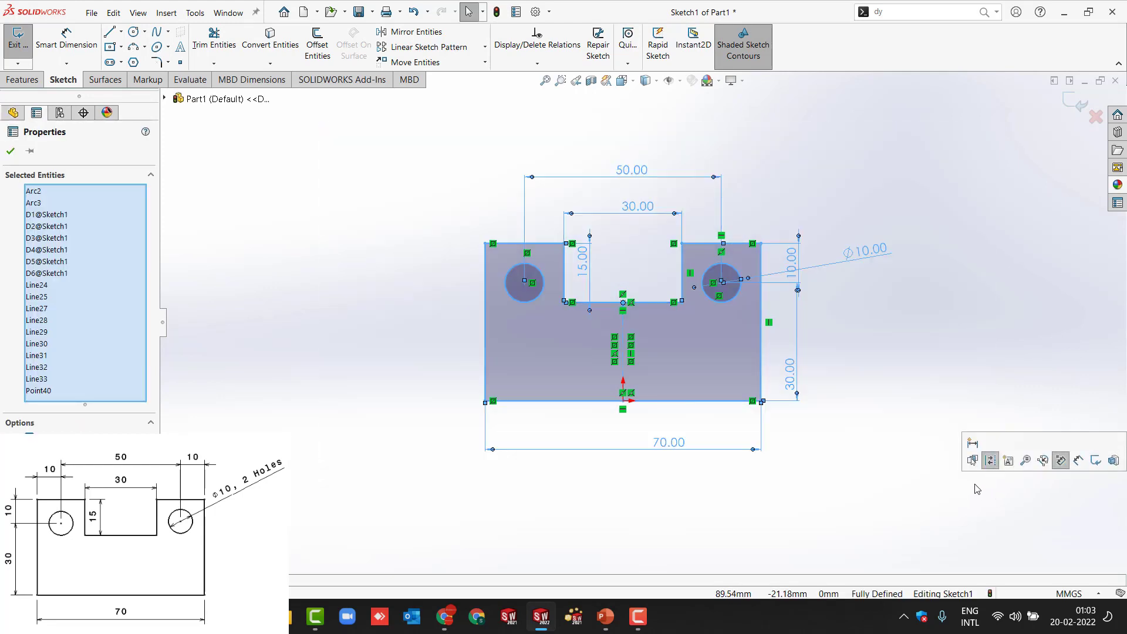
key("Delete")
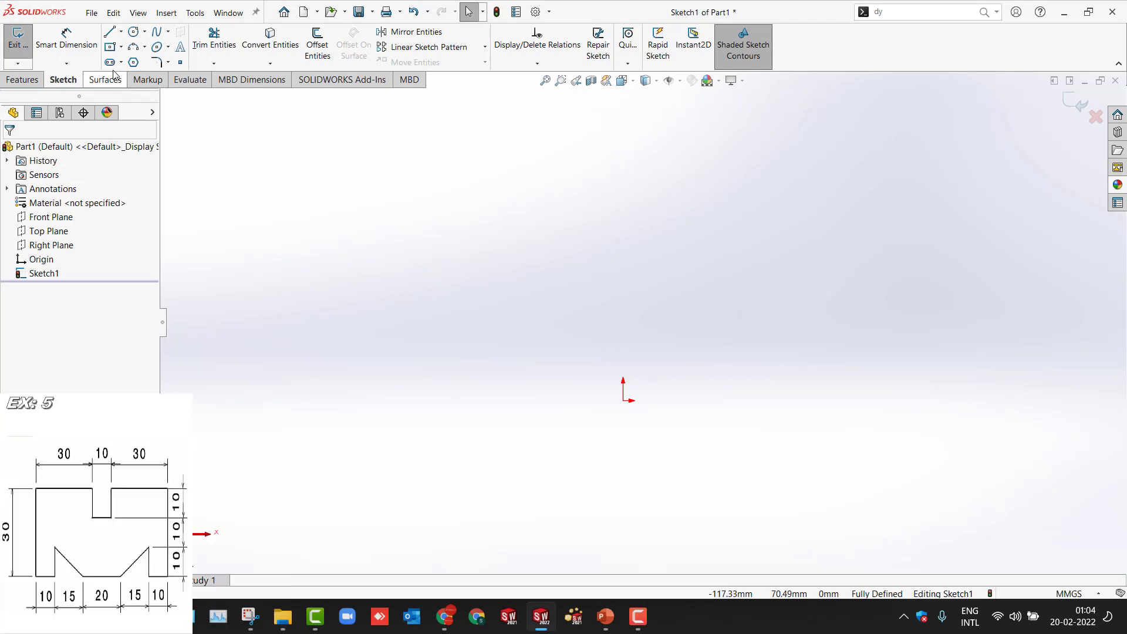
Step: Sketch a vertical line about 47 mm long upward from the origin and convert it to construction geometry
key("l")
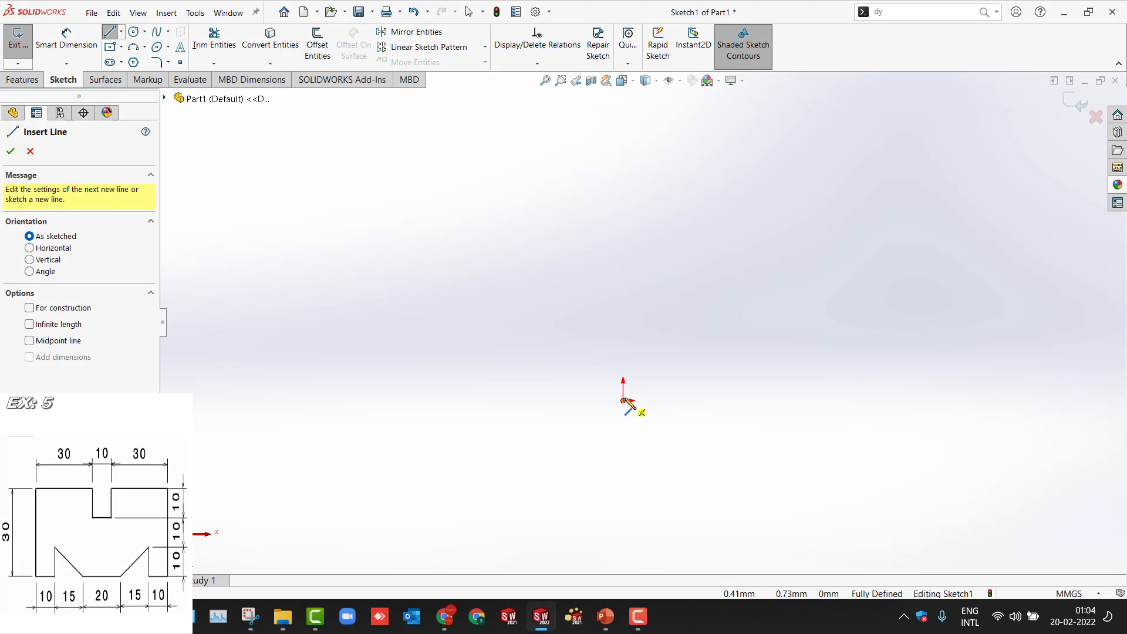
left_click(623, 399)
left_click(627, 217)
key("Escape")
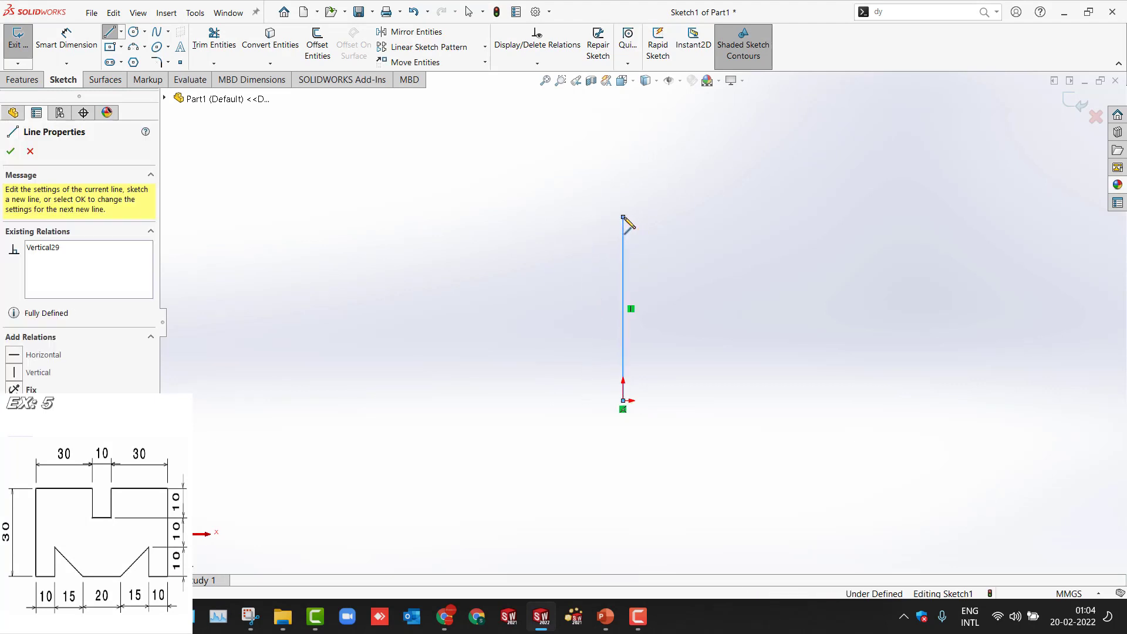
key("Escape")
left_click(624, 267)
left_click(680, 230)
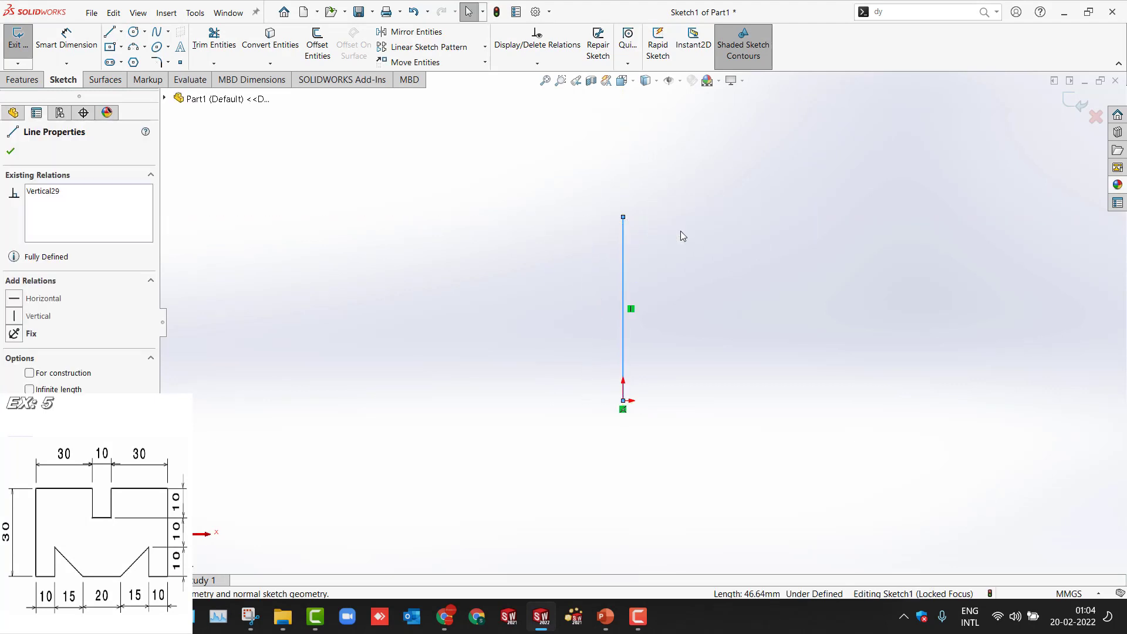
left_click(517, 268)
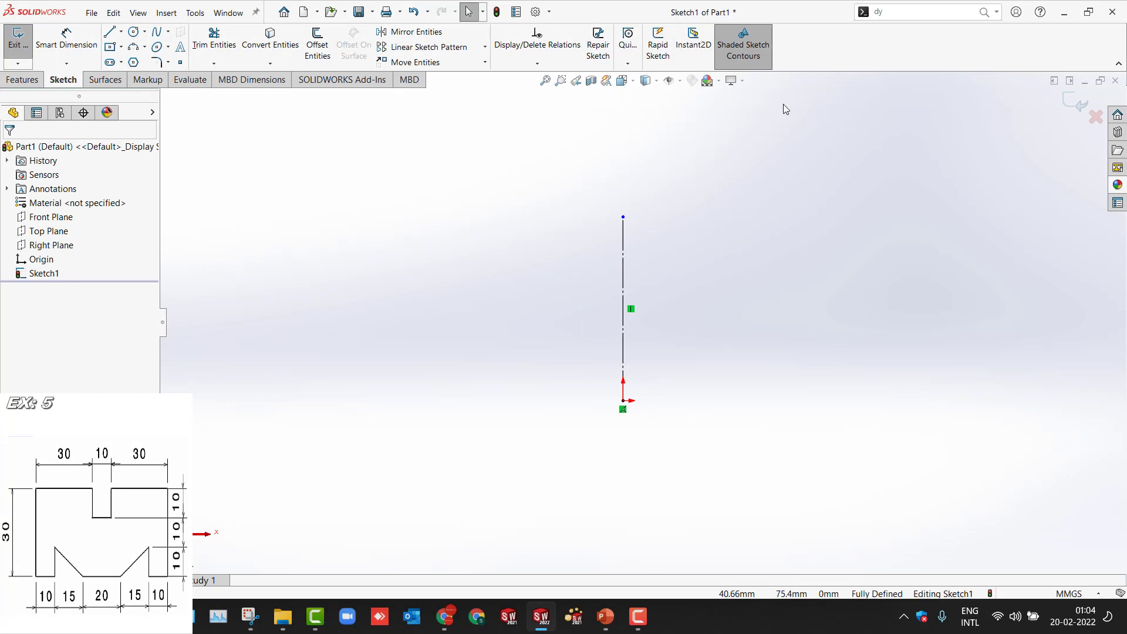
Step: Add the Dynamic Mirror Entities command to the Sketch tools and activate it about the vertical centerline
left_click(938, 13)
left_click(980, 16)
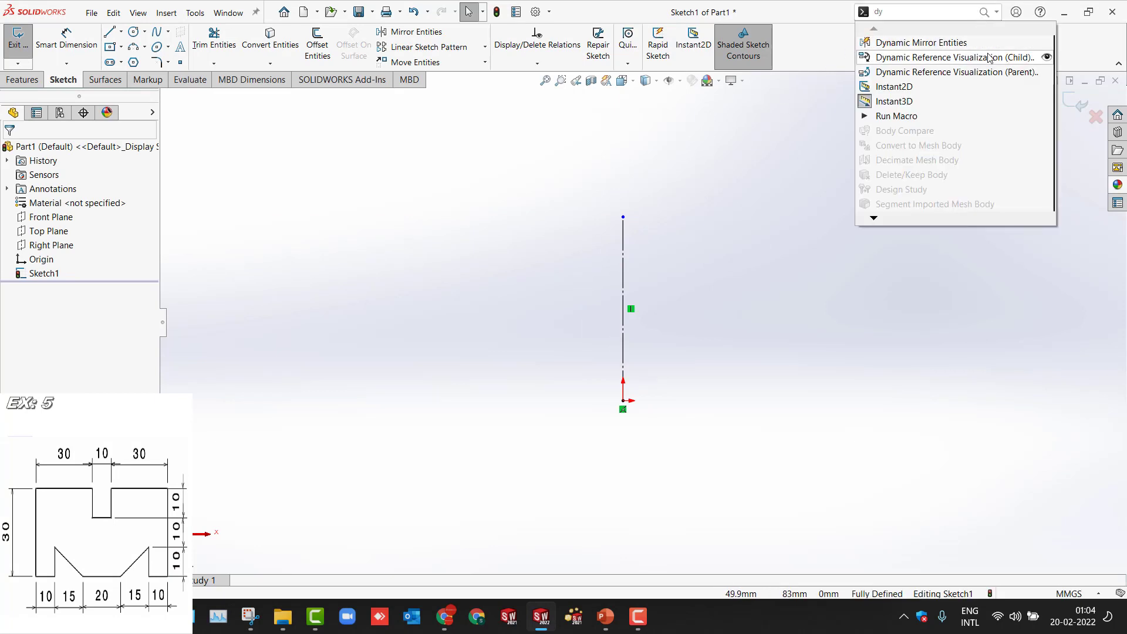
left_click_drag(795, 55, 800, 55)
left_click(801, 47)
left_click(624, 265)
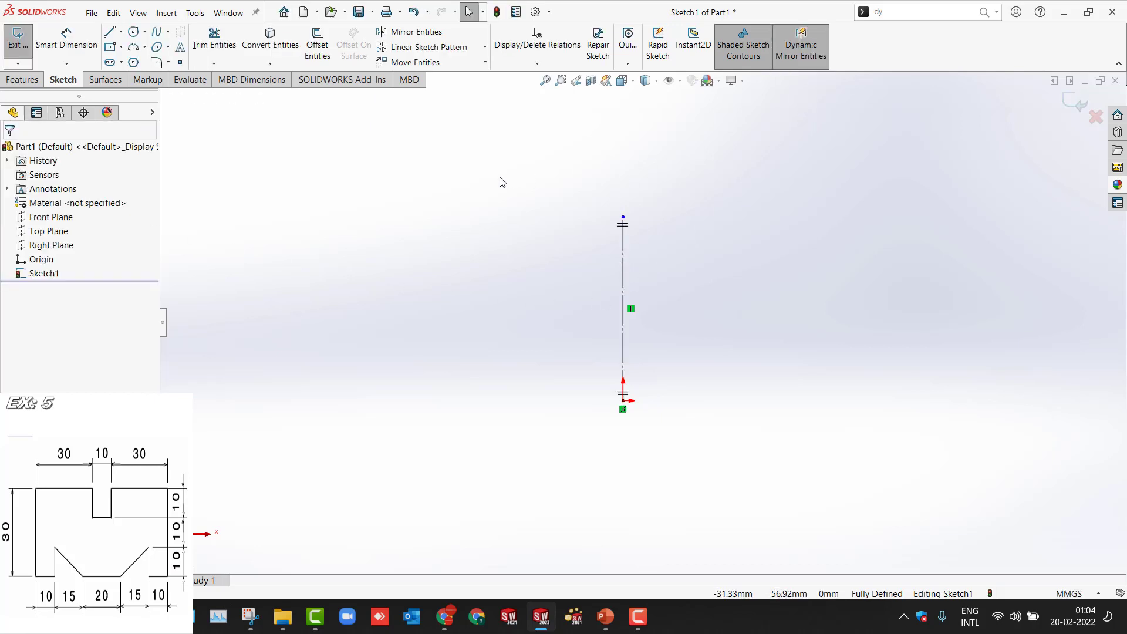
Step: Sketch the mirrored lower profile from the origin: a flat base about 28 mm wide, a slanted notch about 17 mm deep and an outer foot
key("l")
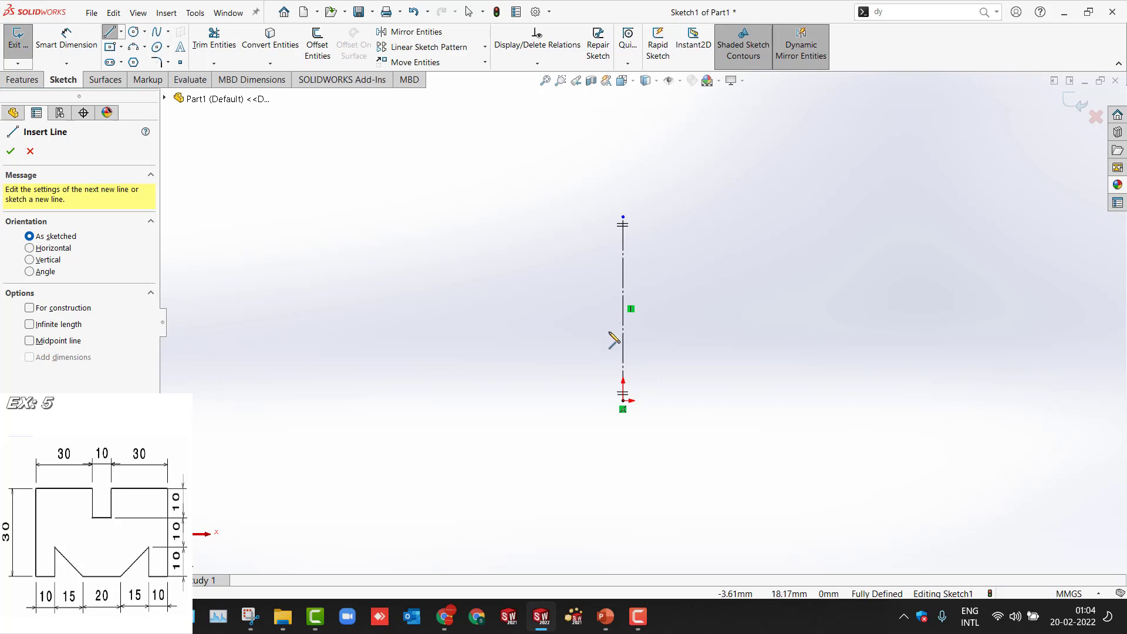
left_click(623, 401)
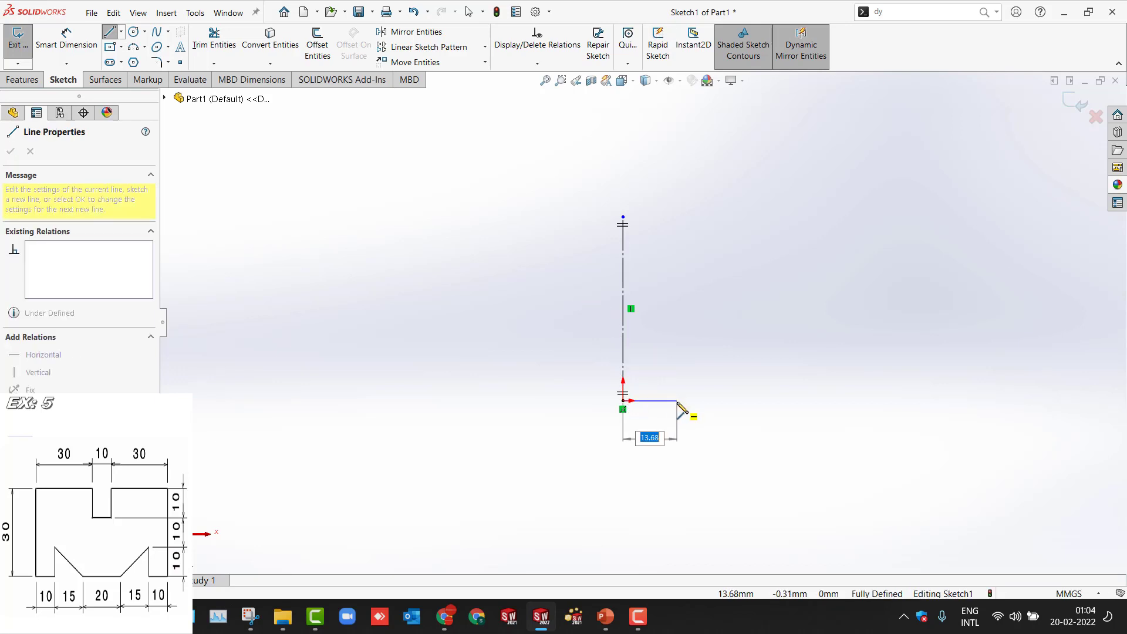
left_click(678, 401)
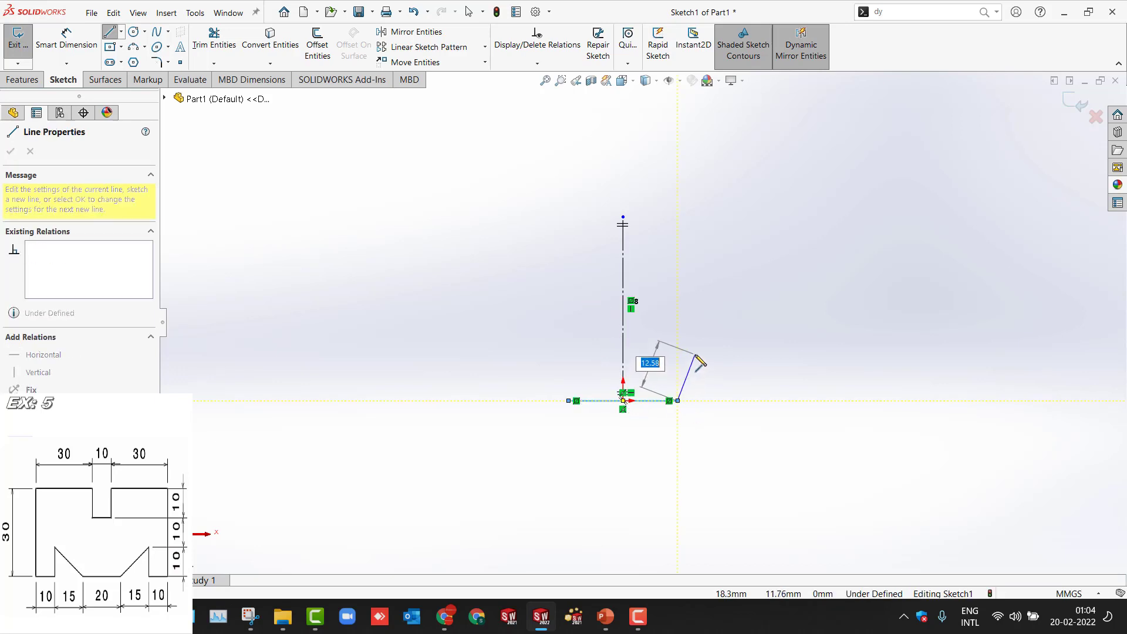
left_click(729, 334)
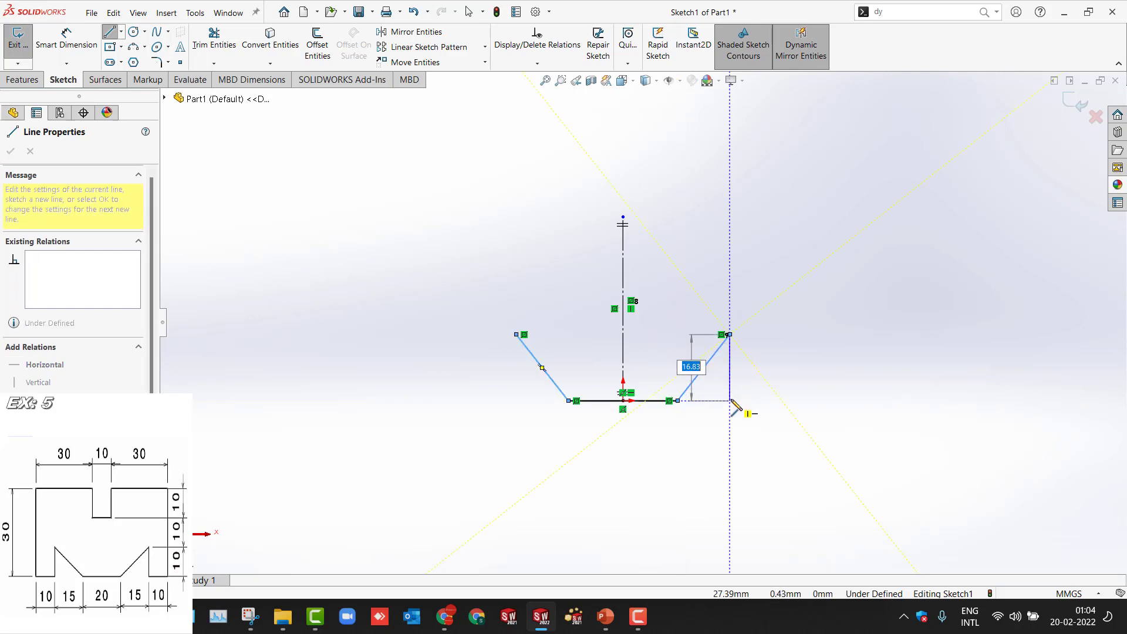
left_click(729, 401)
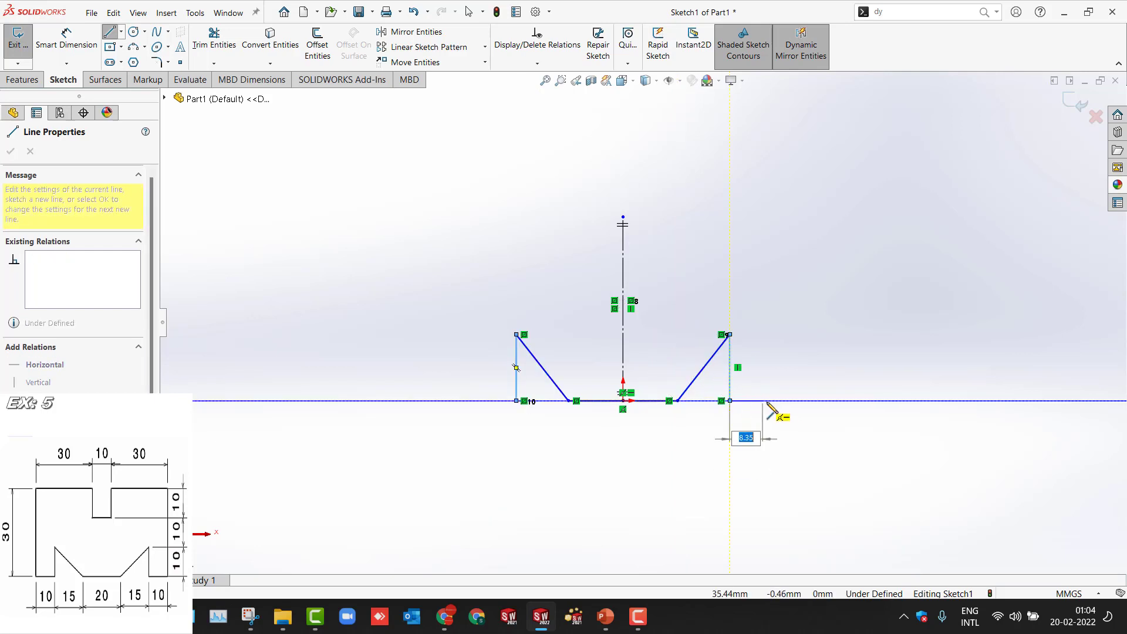
left_click(781, 401)
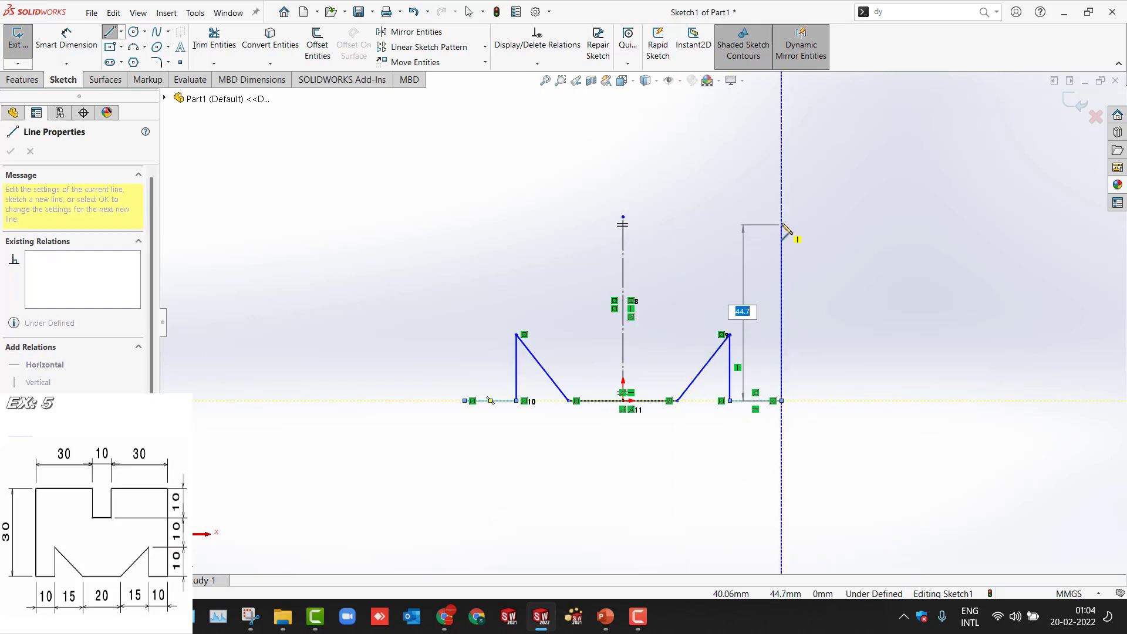
Step: Close the mirrored profile with a vertical outer side about 45 mm high, a top edge and a central slot about 10 mm deep
left_click(781, 221)
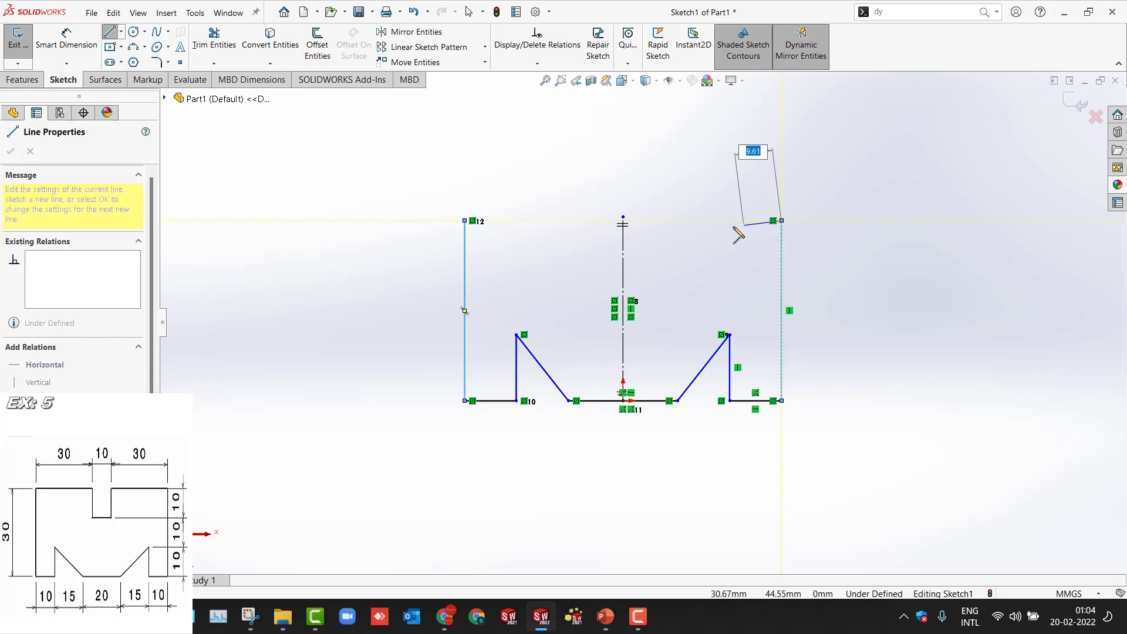
left_click(656, 221)
left_click(656, 261)
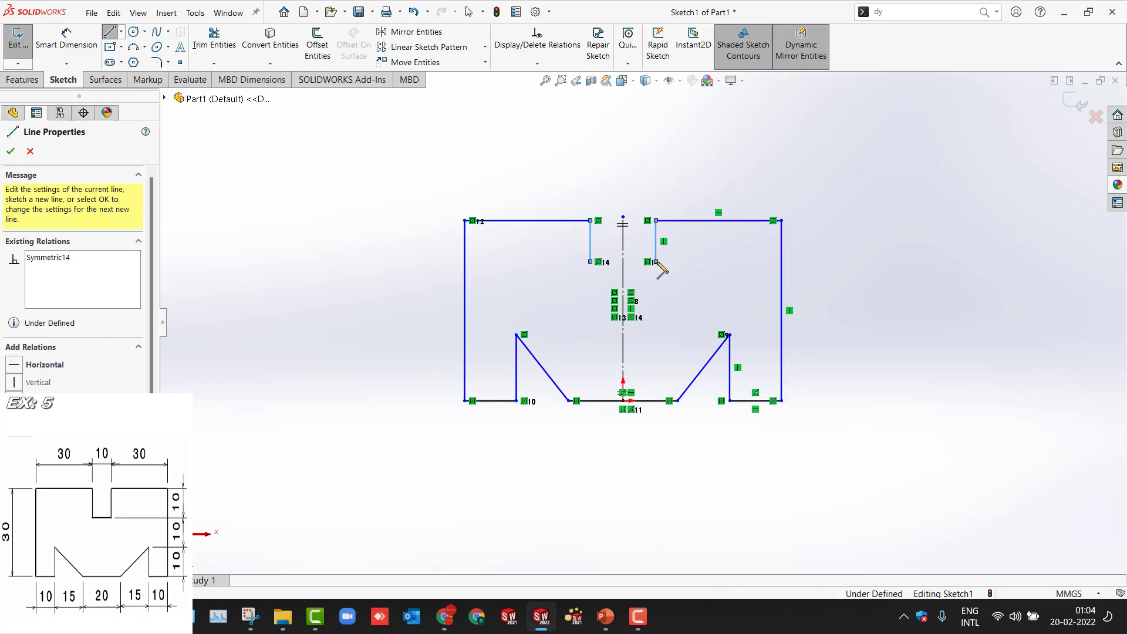
left_click(623, 261)
key("Escape")
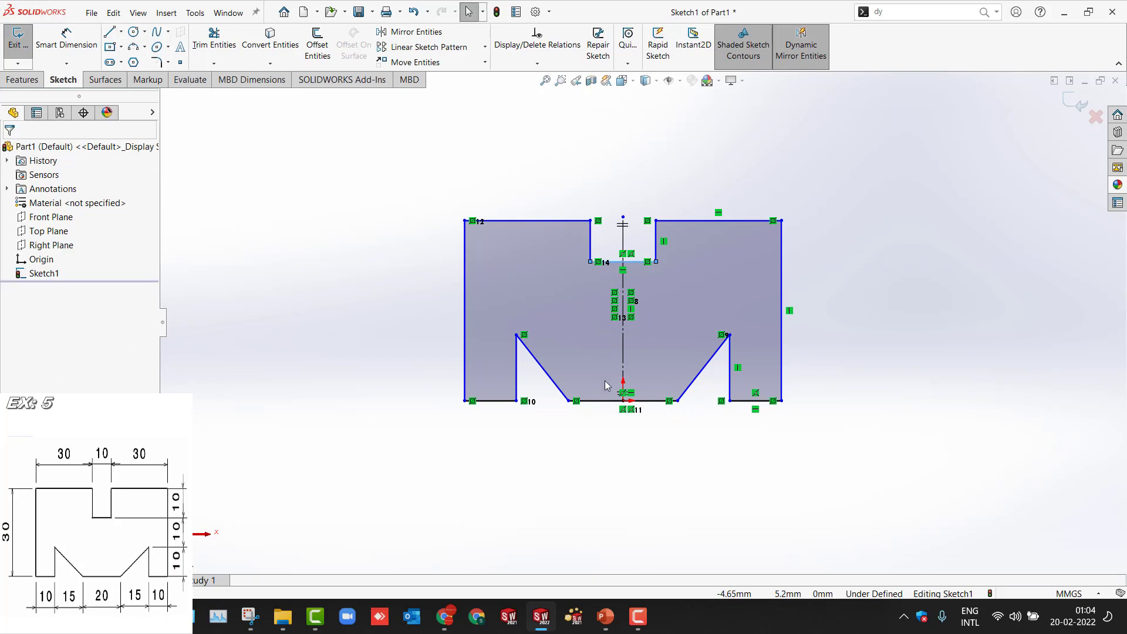
Step: Dimension the central flat of the bottom edge at 20 mm
right_click_drag(606, 386, 605, 351)
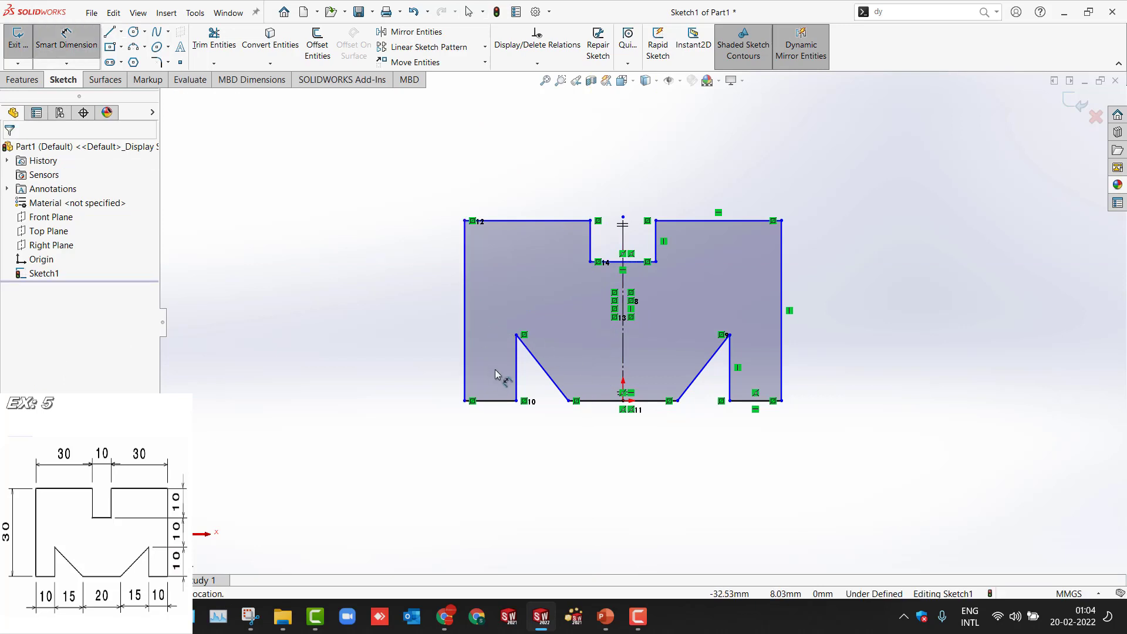
left_click(596, 402)
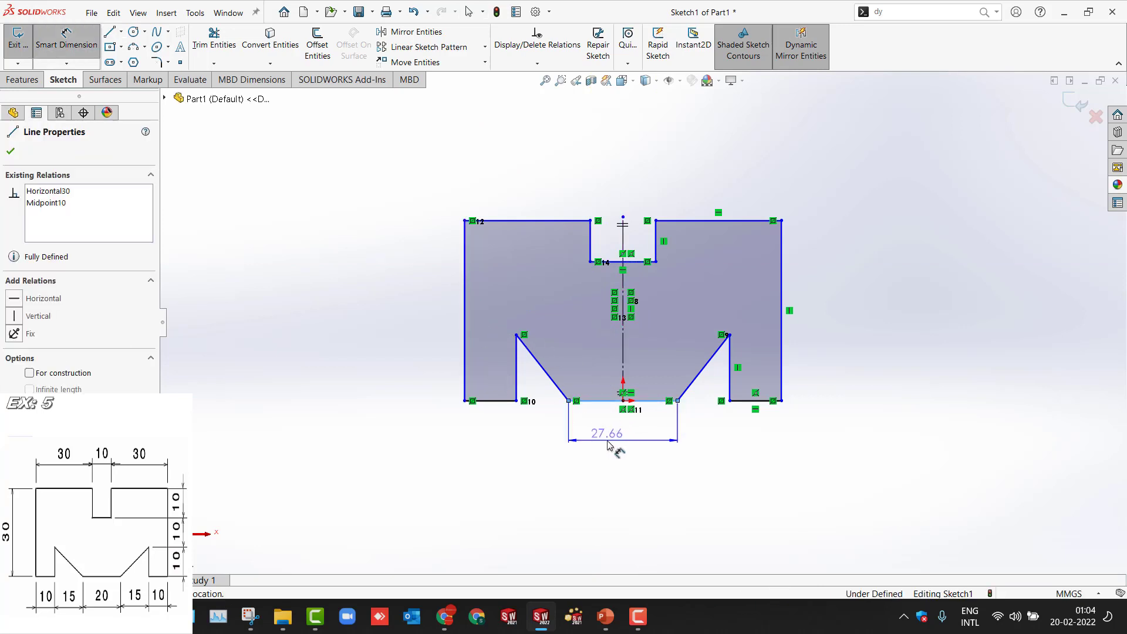
left_click(608, 444)
type("20")
key("Return")
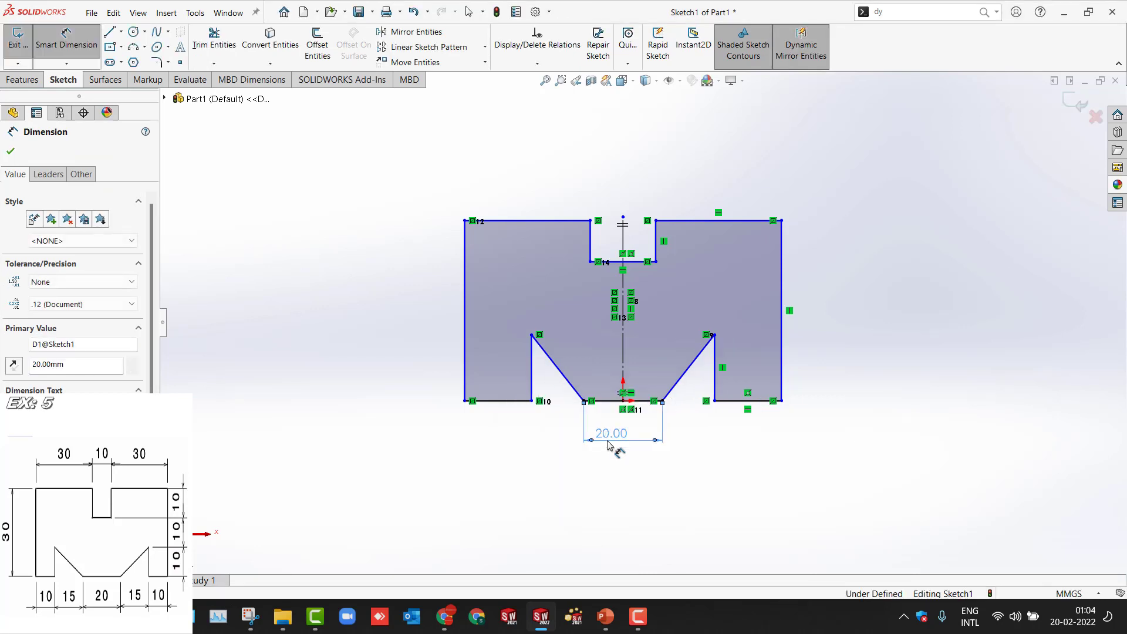
Step: Dimension the horizontal width of the right slanted notch at 15 mm
left_click(715, 403)
left_click(662, 401)
left_click(707, 436)
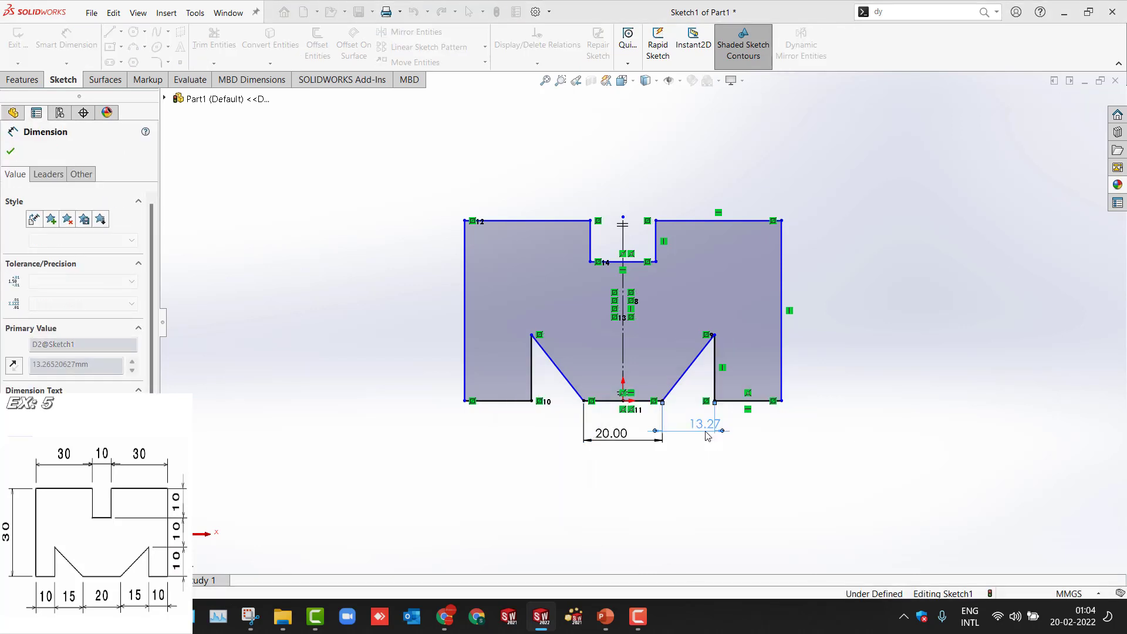
type("15")
key("Return")
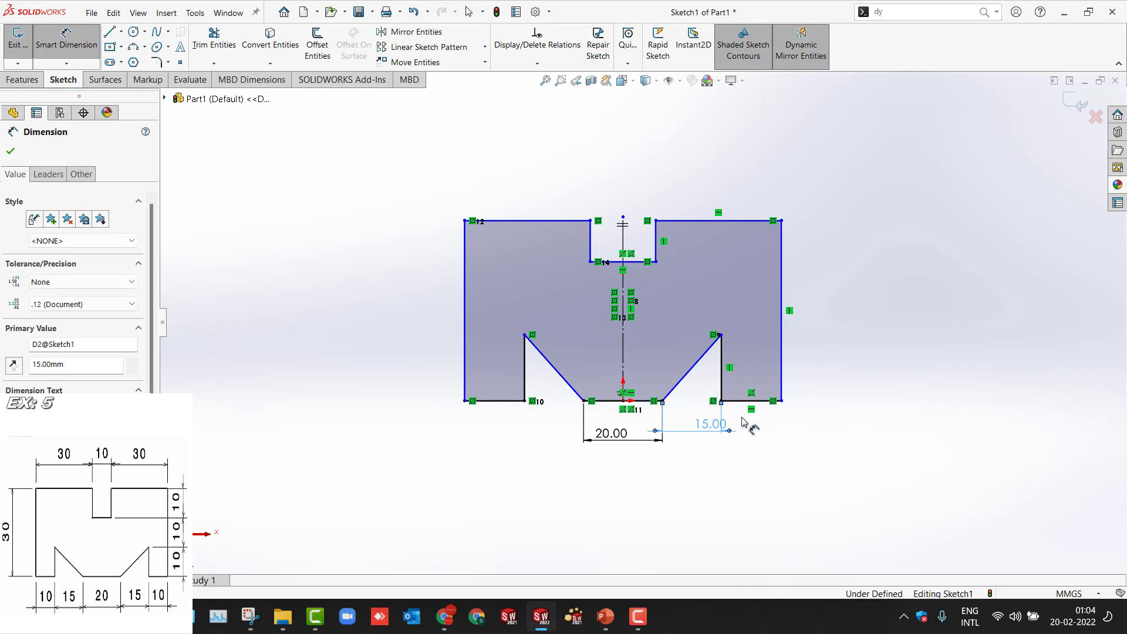
Step: Dimension the width of the right outer foot at 10 mm
left_click(761, 404)
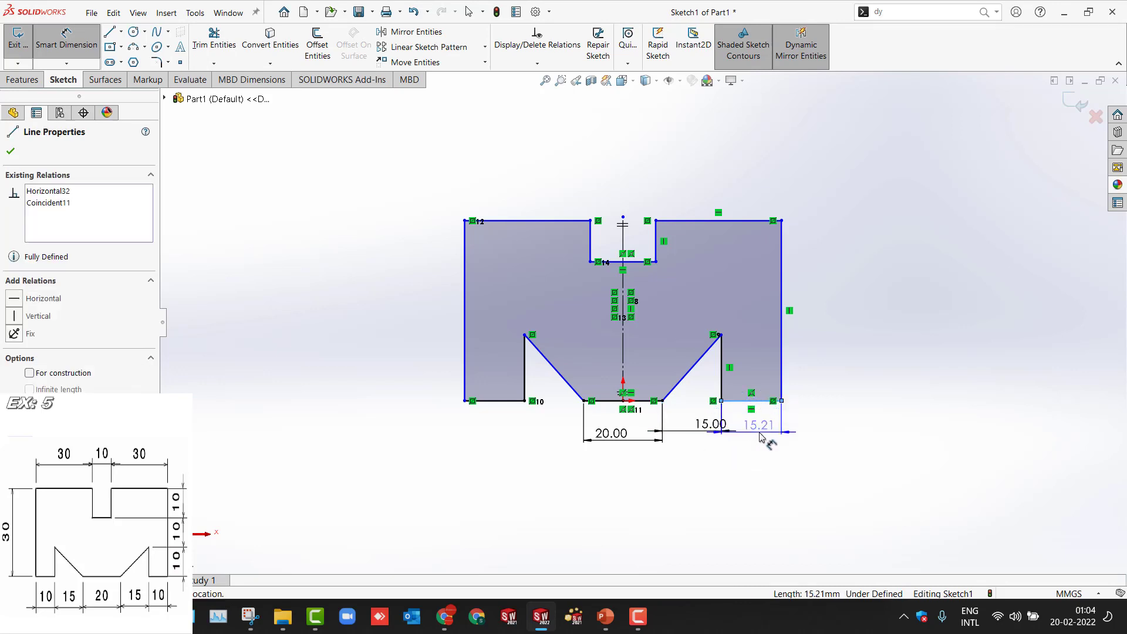
left_click(762, 435)
type("10")
key("Return")
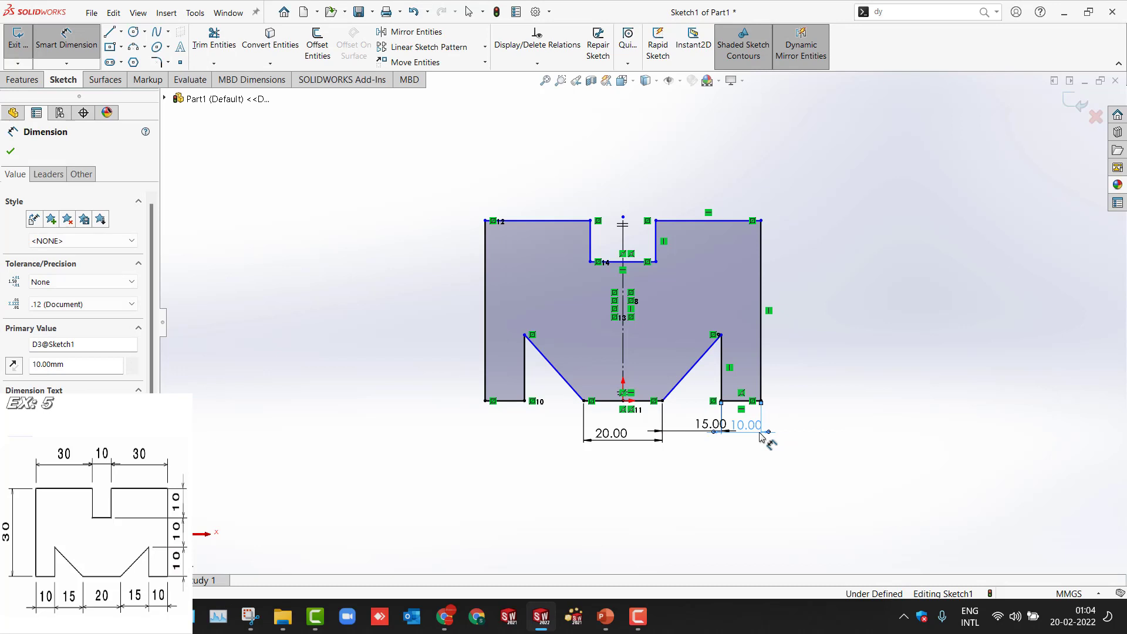
Step: Dimension the height of the right slanted notch's apex above the bottom edge at 10 mm
left_click(721, 335)
left_click(745, 401)
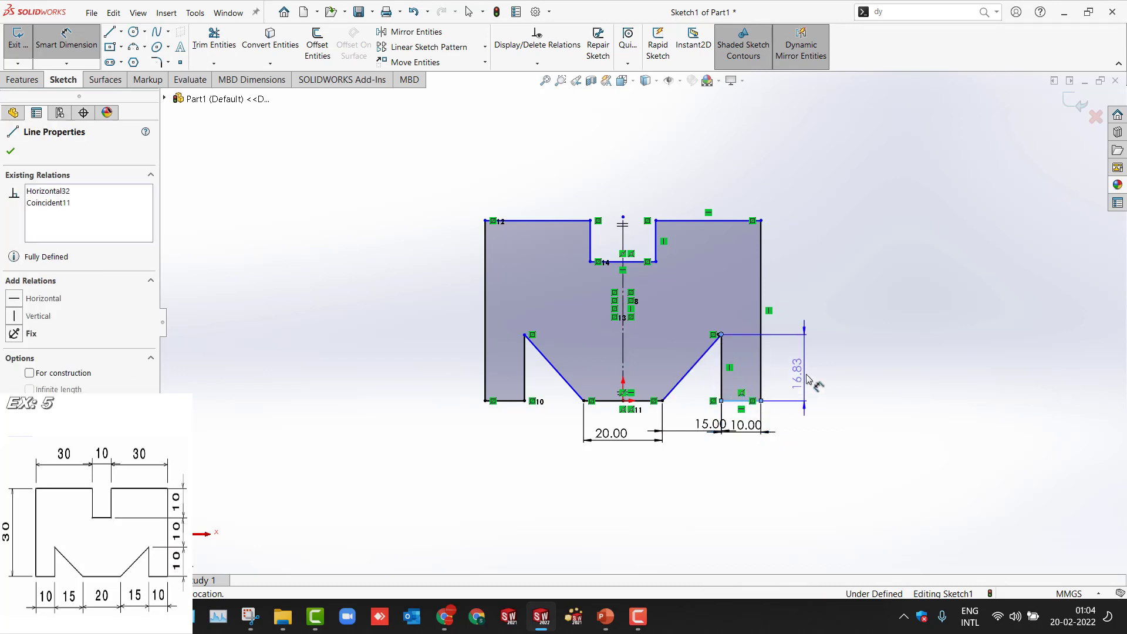
left_click(804, 379)
type("10")
key("Return")
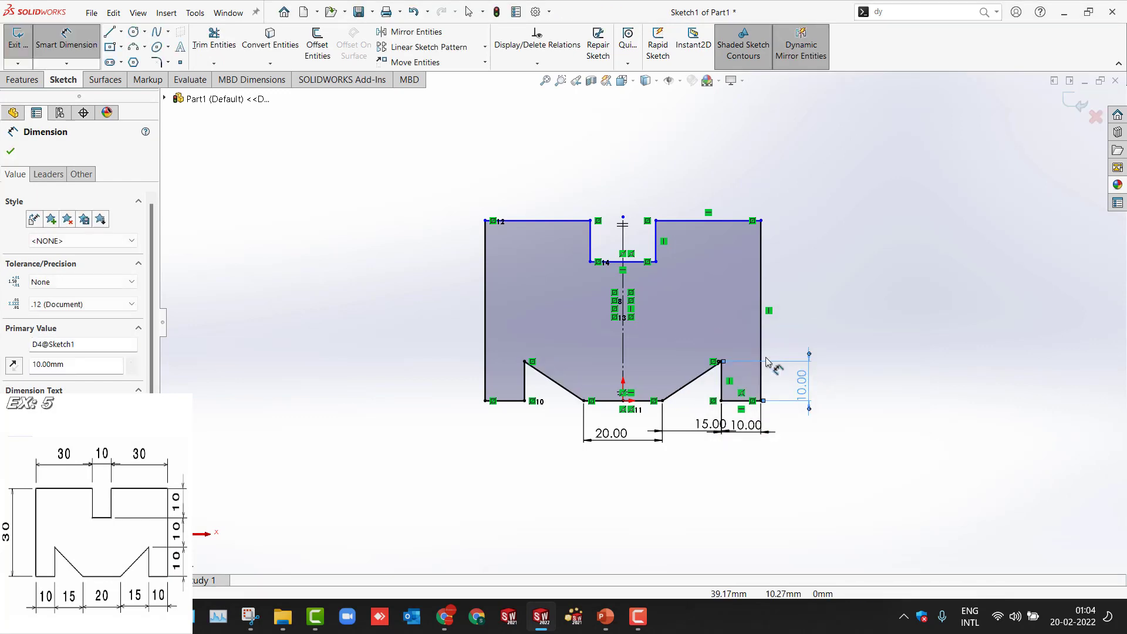
Step: Dimension the vertical distance between the central slot's floor and the right notch's apex at 10 mm
left_click(636, 263)
left_click(721, 362)
left_click(803, 330)
type("10")
key("Return")
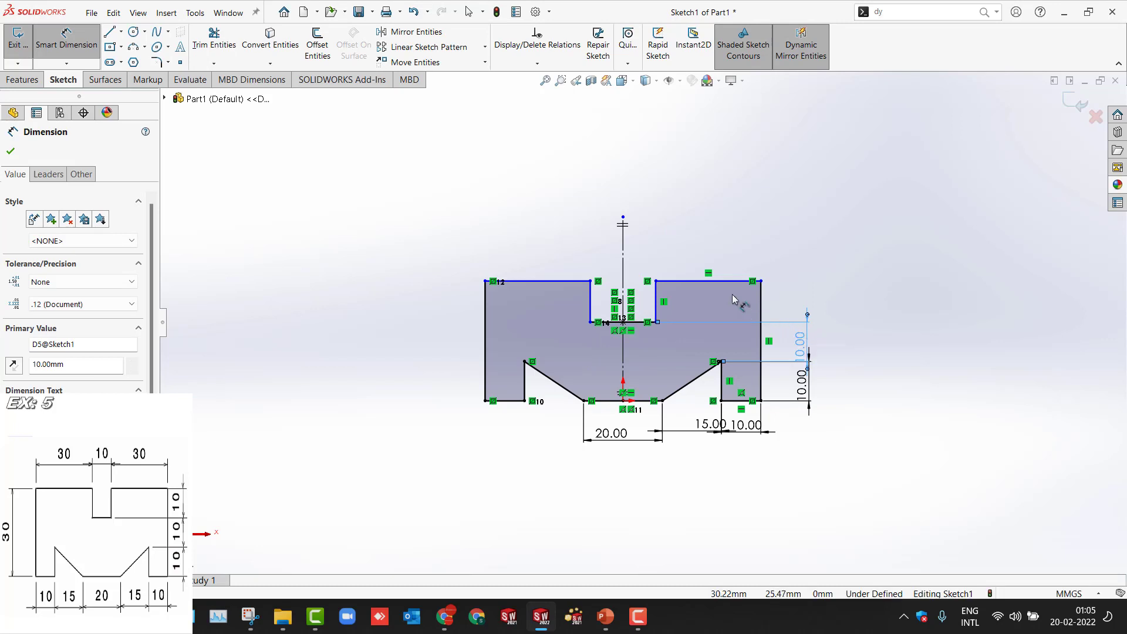
Step: Dimension the length of the right top edge at 30 mm
left_click(719, 281)
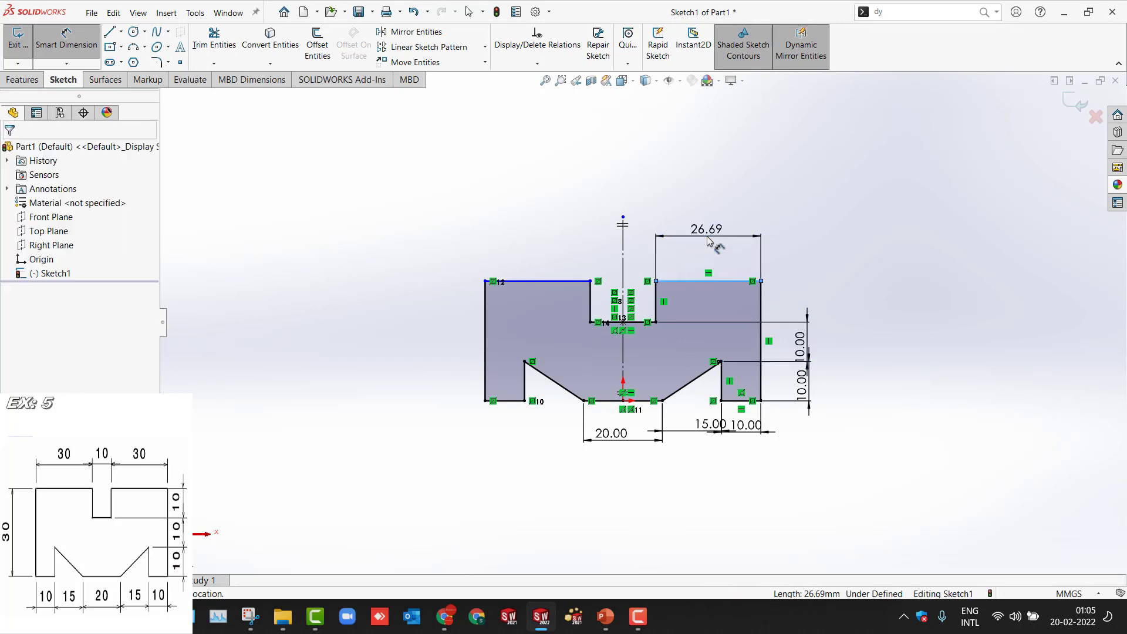
left_click(709, 241)
type("30")
key("Return")
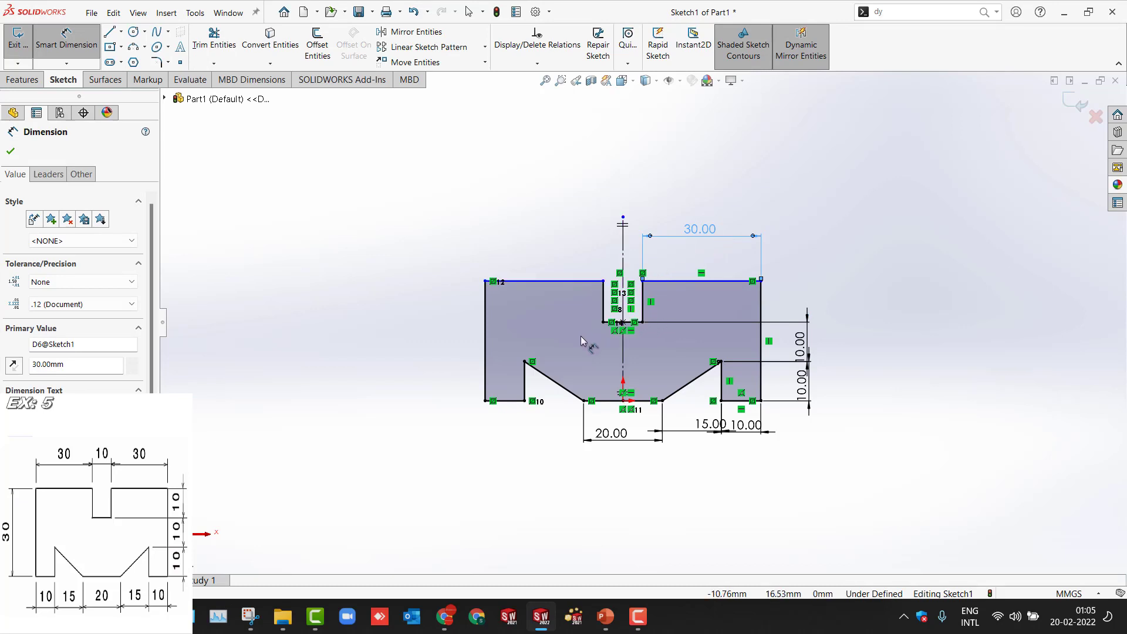
Step: Dimension the central slot's depth at 10 mm and move the 15 mm notch dimension farther below the profile
left_click(648, 301)
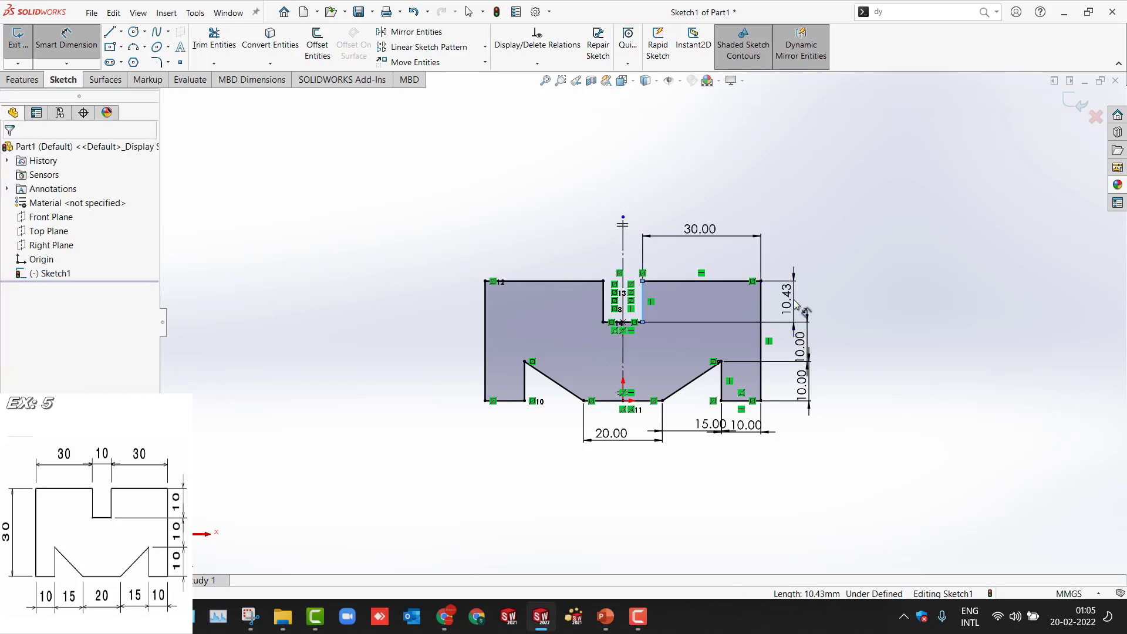
left_click(796, 304)
type("10")
key("Return")
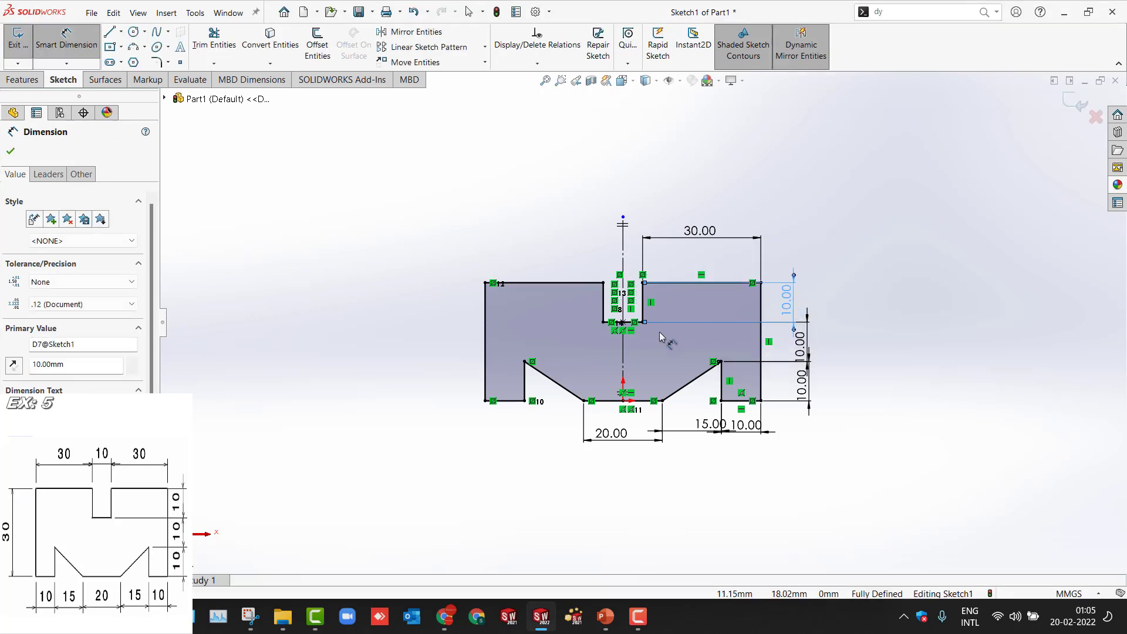
key("Escape")
left_click_drag(710, 424, 711, 473)
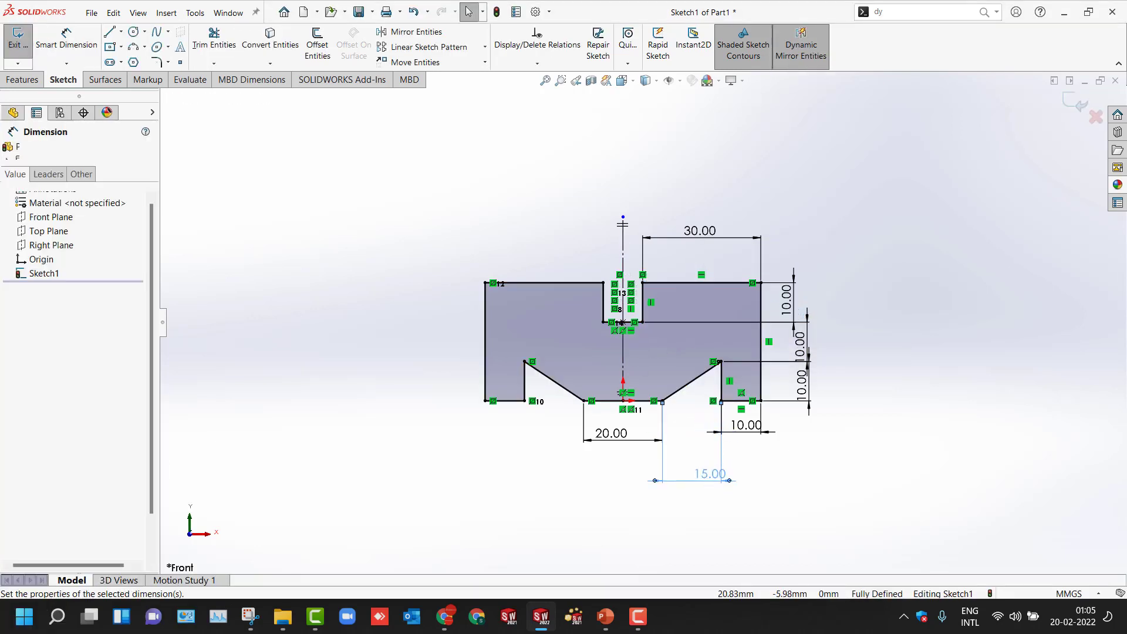
Step: Delete the entire profile with its dimensions and mirror centerline, and acknowledge that mirroring is turned off
left_click_drag(345, 162, 902, 519)
key("Delete")
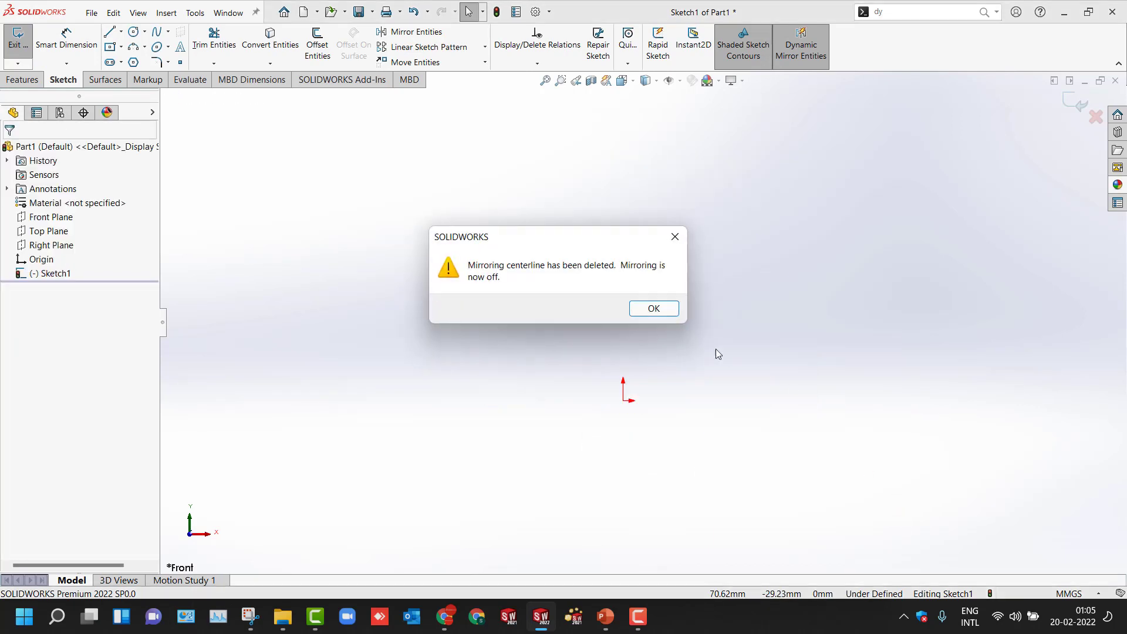
left_click(670, 306)
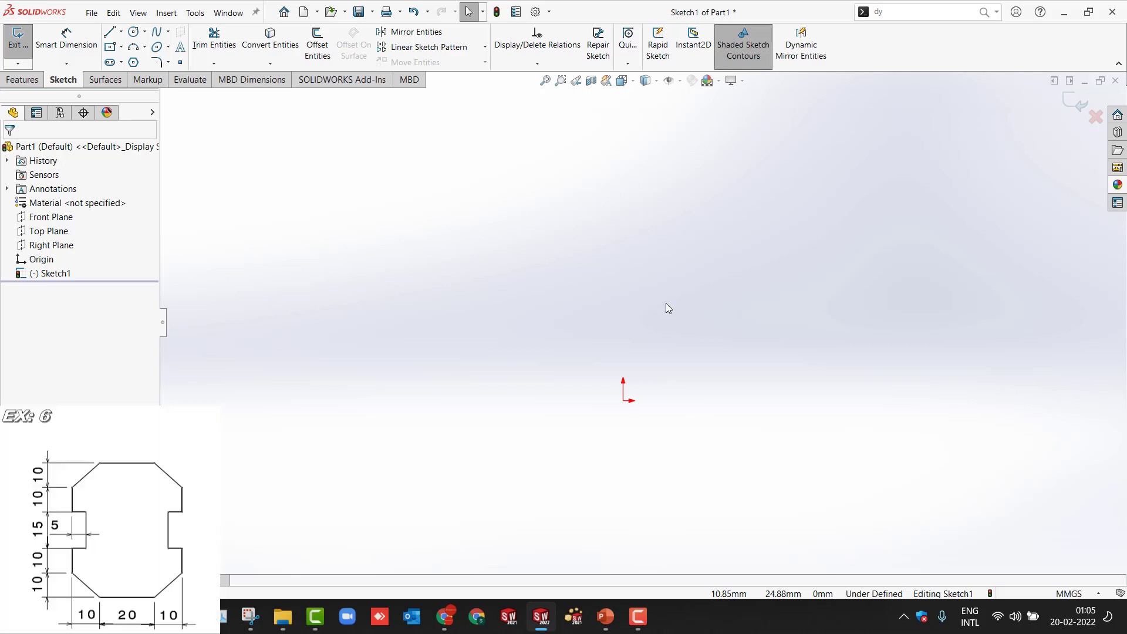
Step: Sketch a vertical construction line about 53 mm long up from the origin and start Dynamic Mirror about it
key("l")
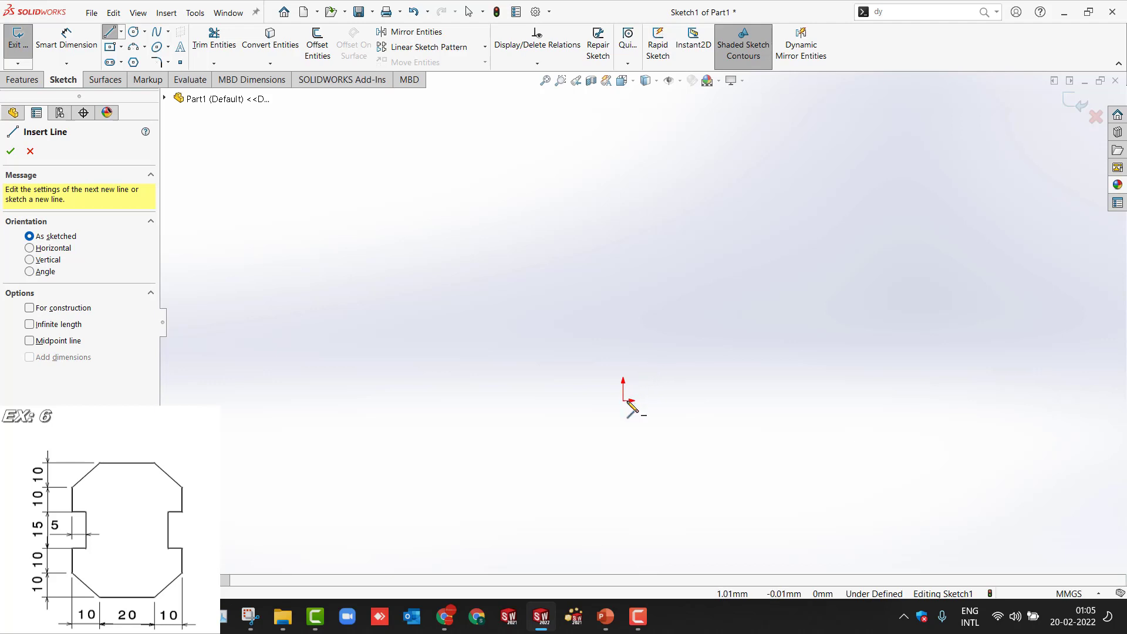
mouse_move(624, 401)
left_mouse_down()
mouse_move(635, 201)
mouse_move(623, 189)
left_mouse_up()
key("Escape")
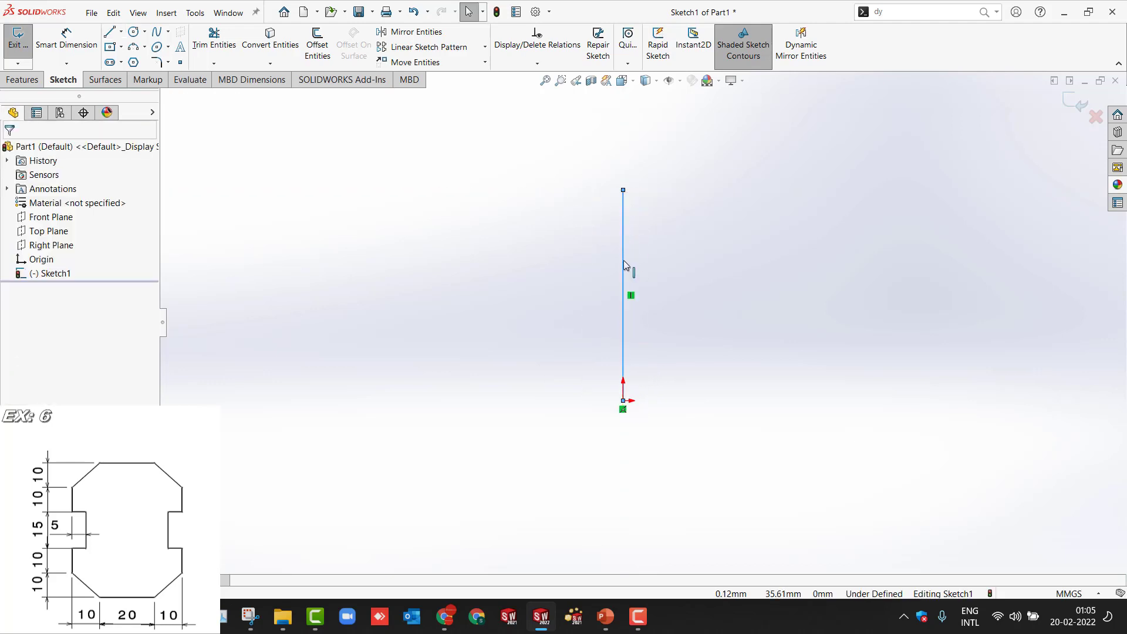
left_click(624, 261)
left_click(675, 230)
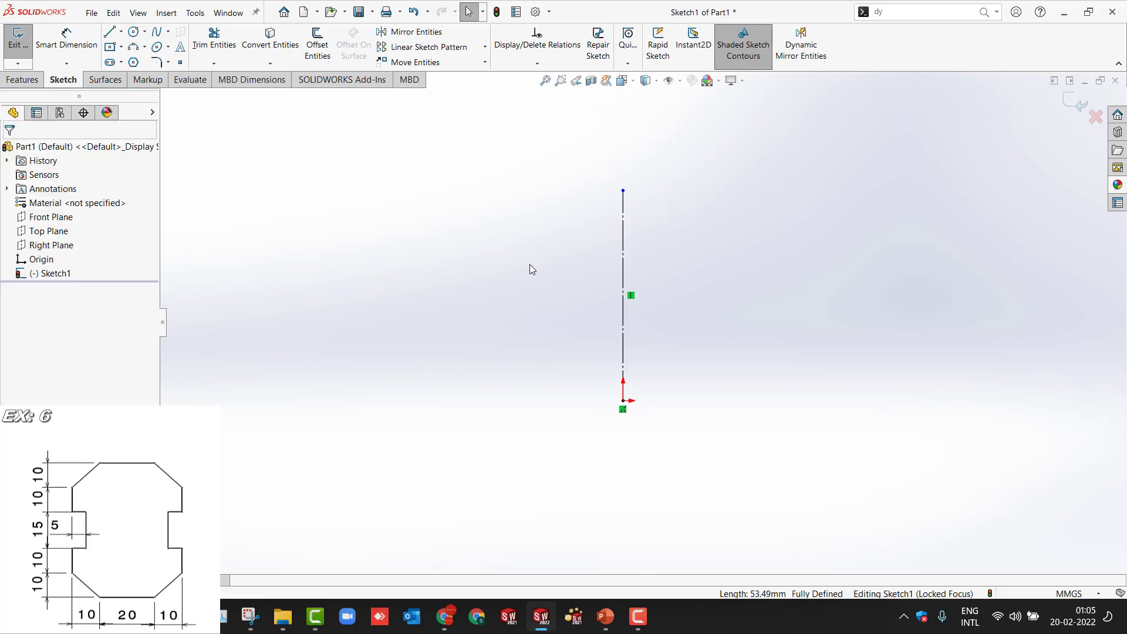
left_click(801, 44)
left_click(623, 232)
Step: Sketch the right half's lower outline from the origin: bottom edge, sloped corner, short vertical side and the side notch's lower edge
key("l")
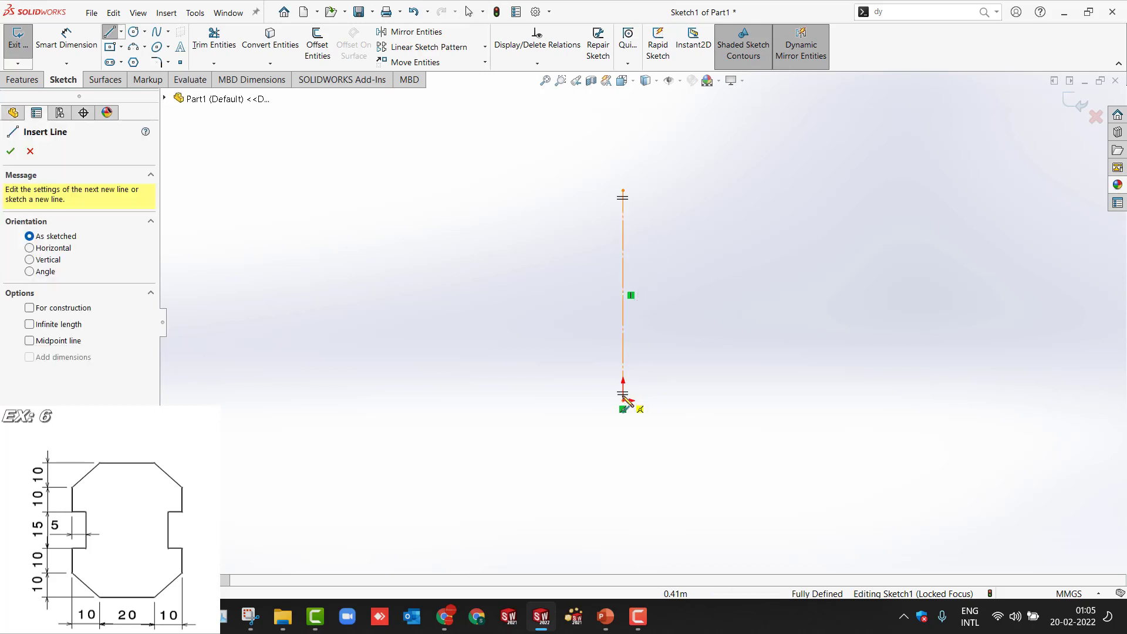
left_click(623, 400)
left_click(672, 401)
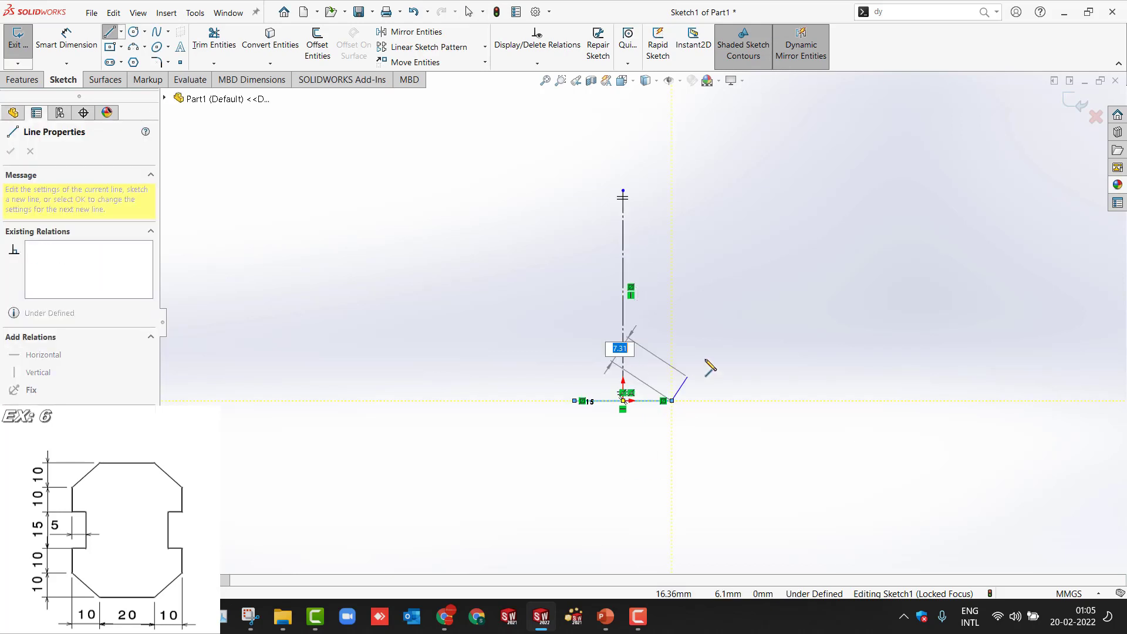
left_click(716, 350)
left_click(716, 320)
left_click(680, 320)
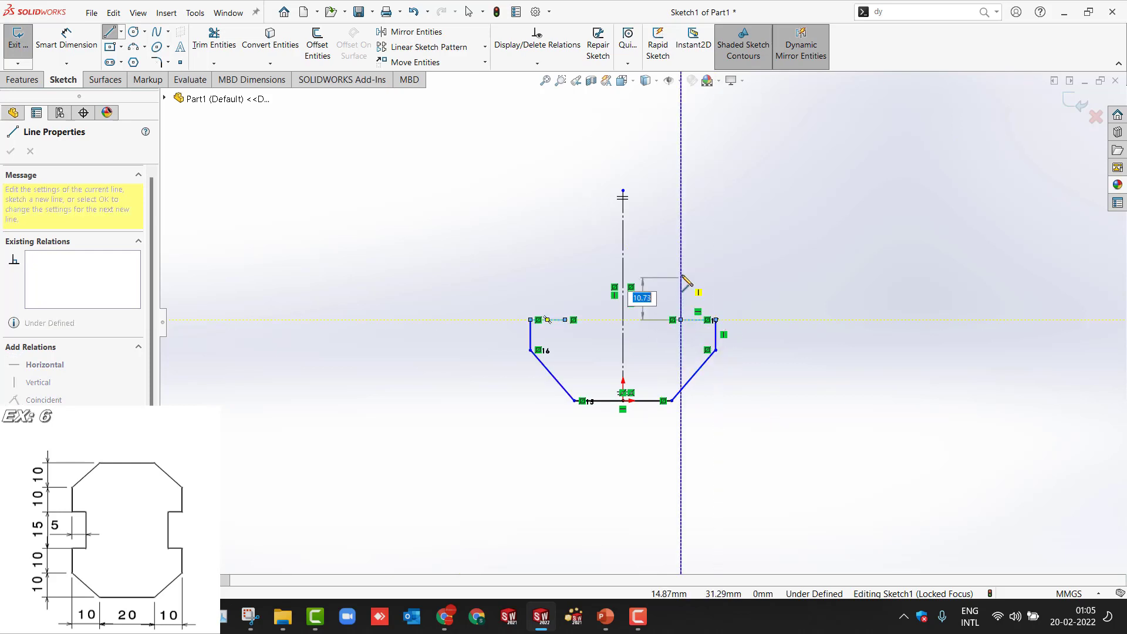
Step: Complete the right half's outline with the notch wall and upper edge, vertical side, sloped top corner and top edge to the mirror line
left_click(680, 254)
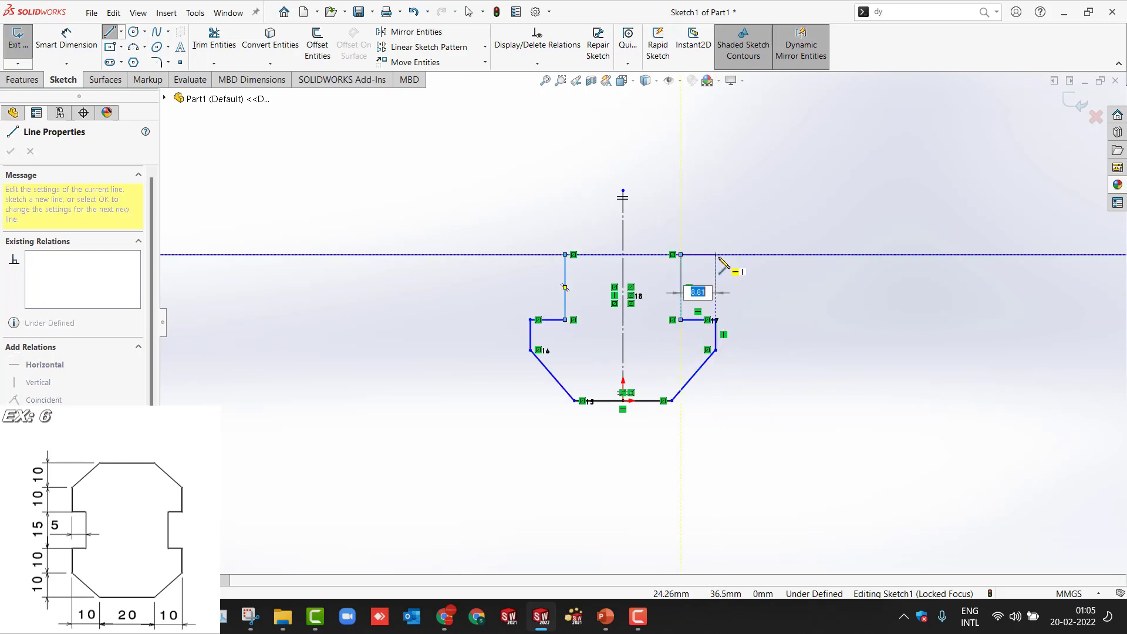
left_click(716, 254)
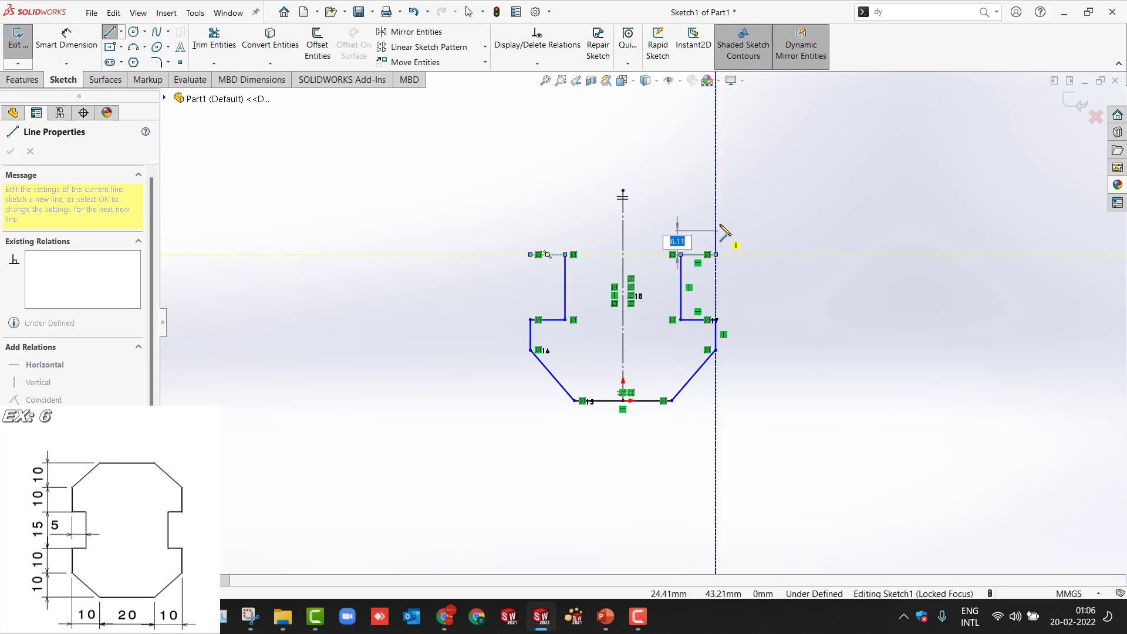
left_click(716, 200)
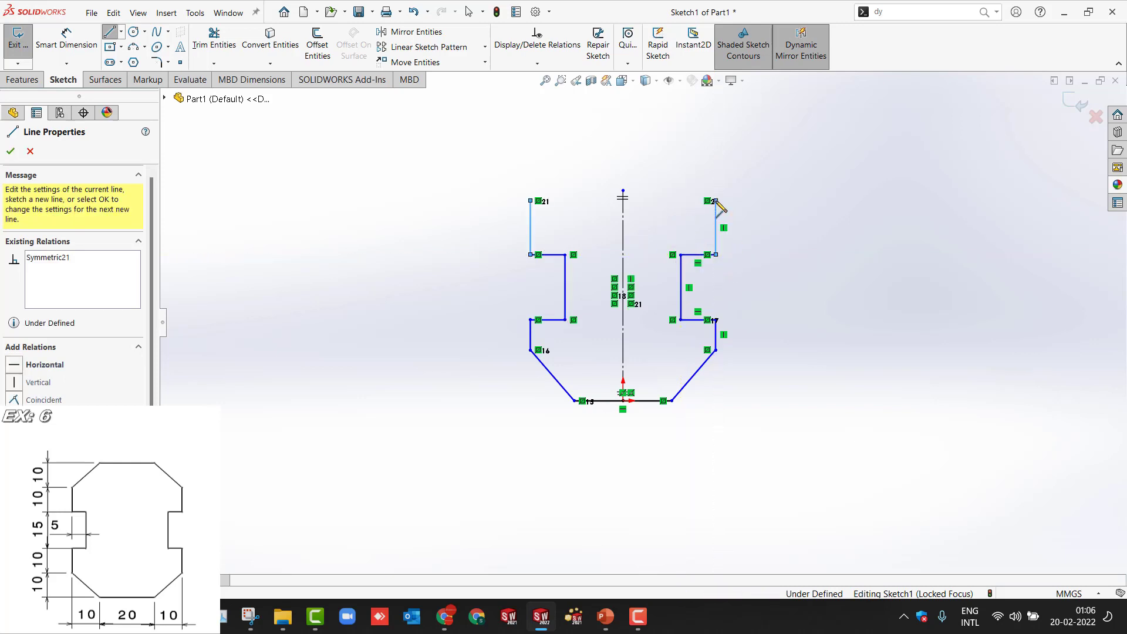
left_click(686, 189)
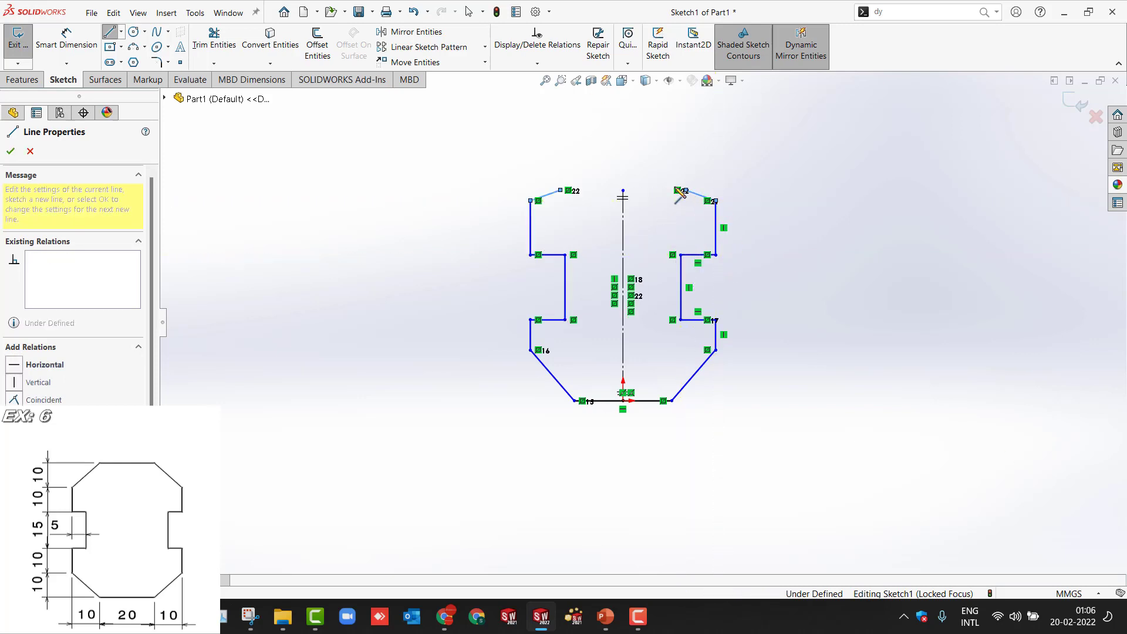
left_click(623, 190)
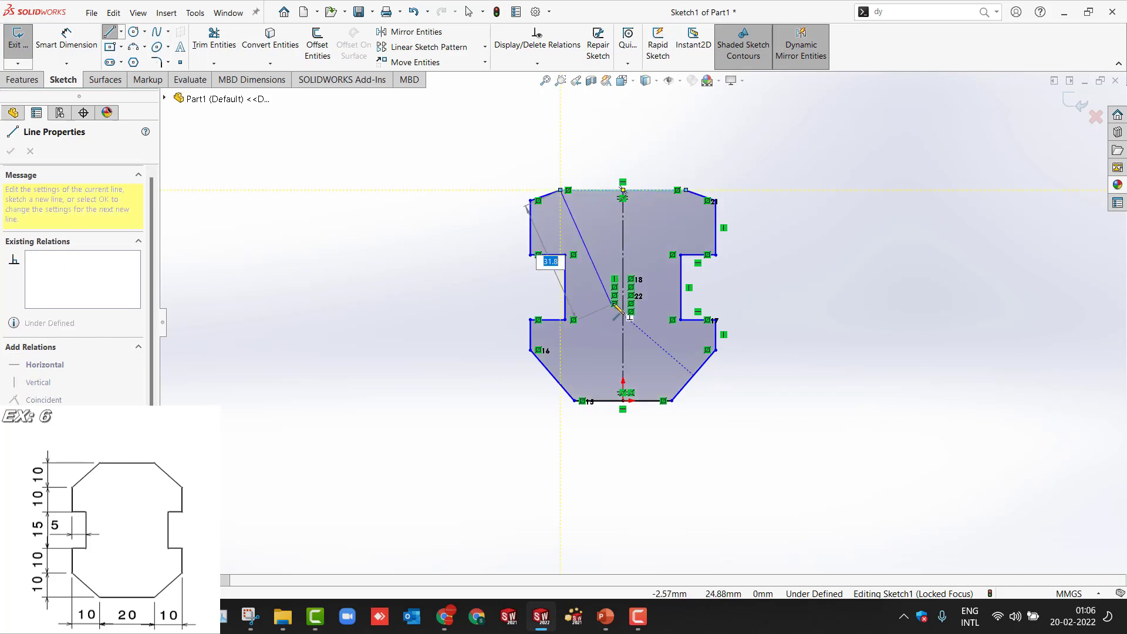
key("Escape")
Step: Add a Vertical relation between the right ends of the profile's top and bottom edges
left_click(686, 189)
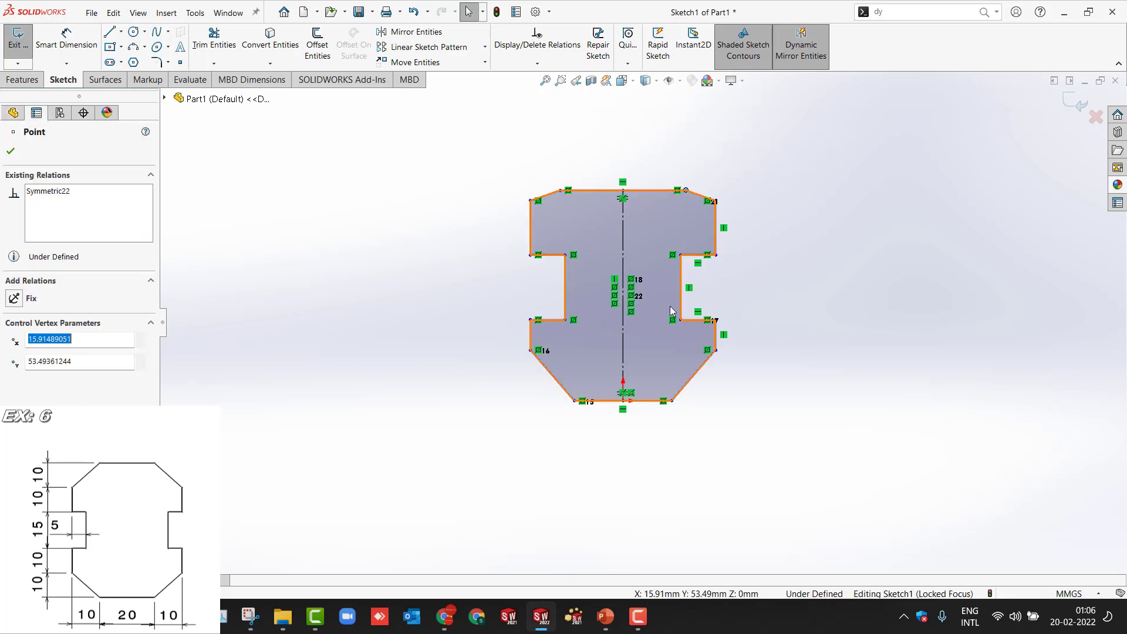
left_click(672, 401, "ctrl")
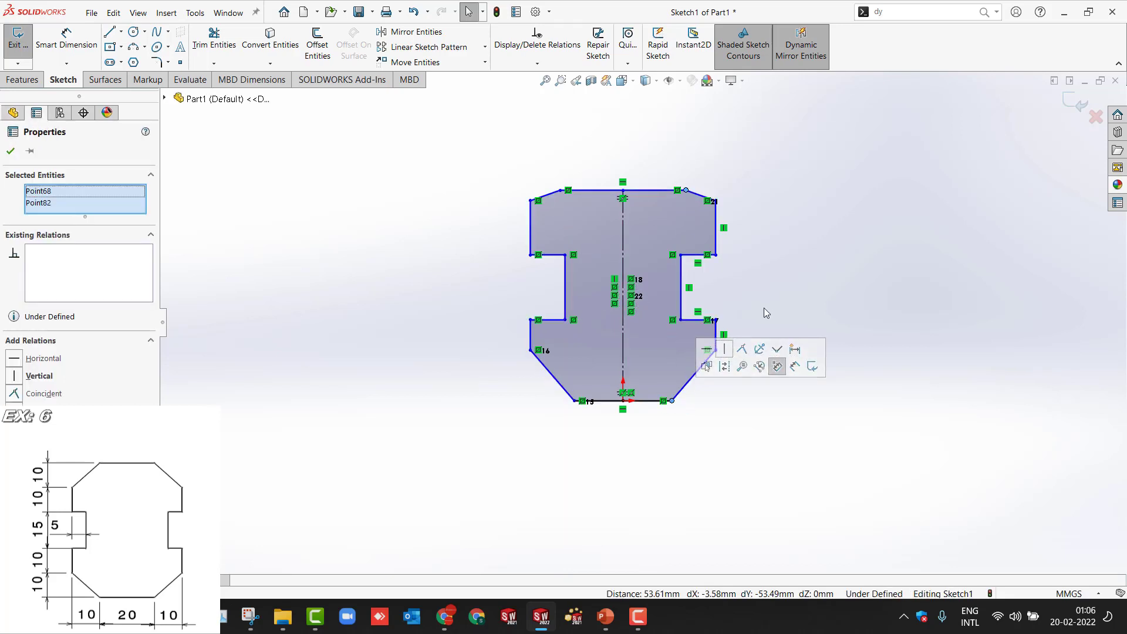
left_click(31, 376)
left_click(387, 283)
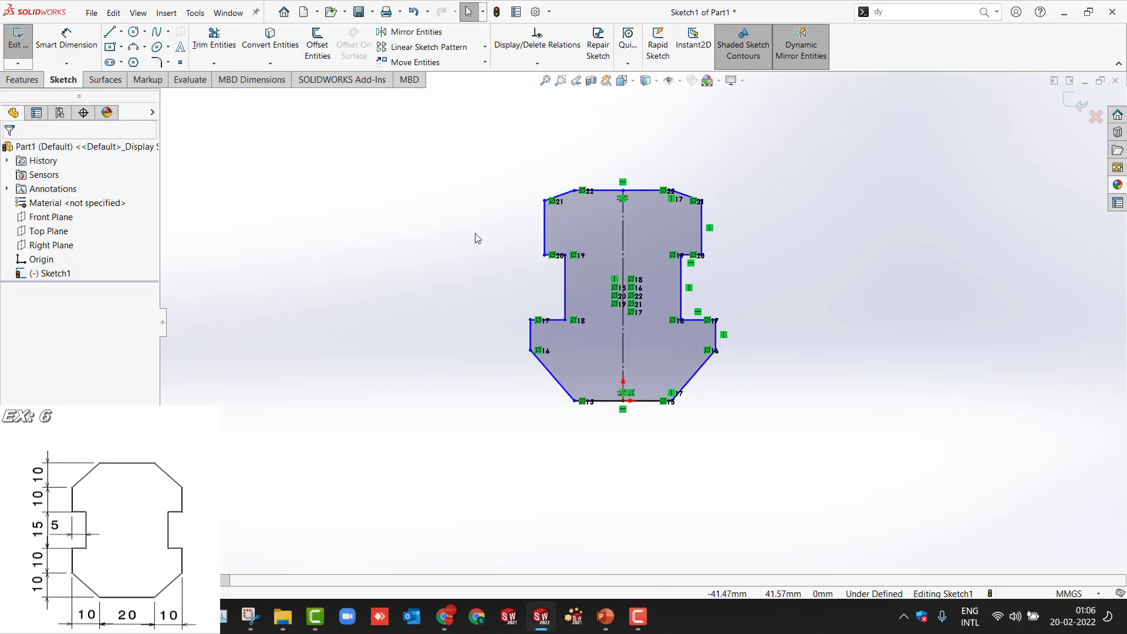
Step: Make the left side's vertical edges above and below the notch collinear
left_click(531, 339)
left_click(531, 339, "ctrl")
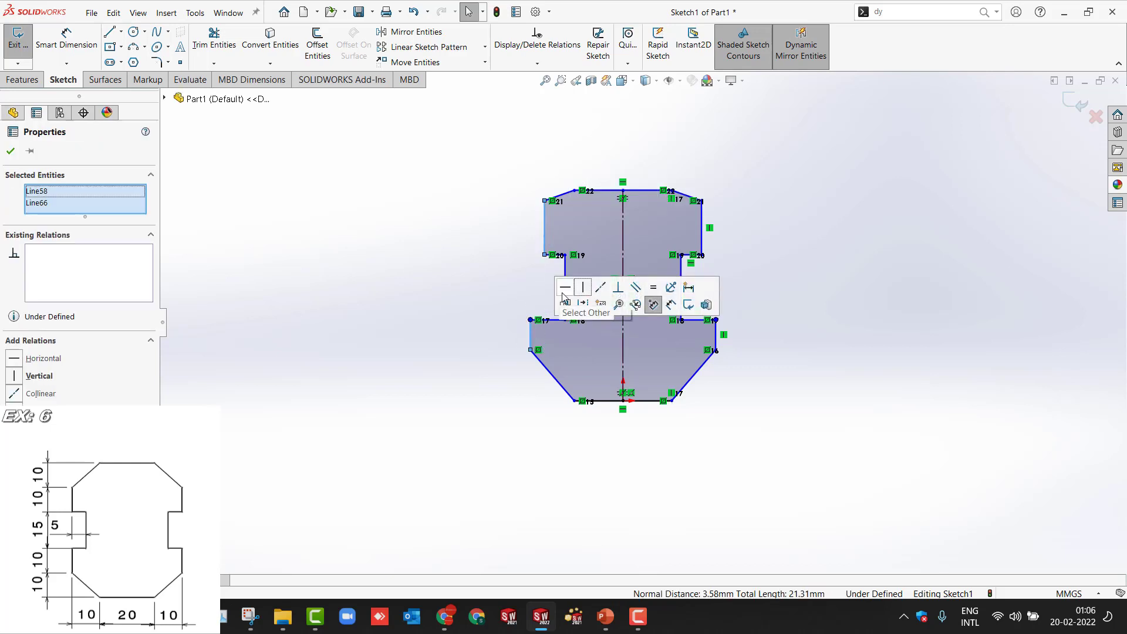
left_click(600, 288)
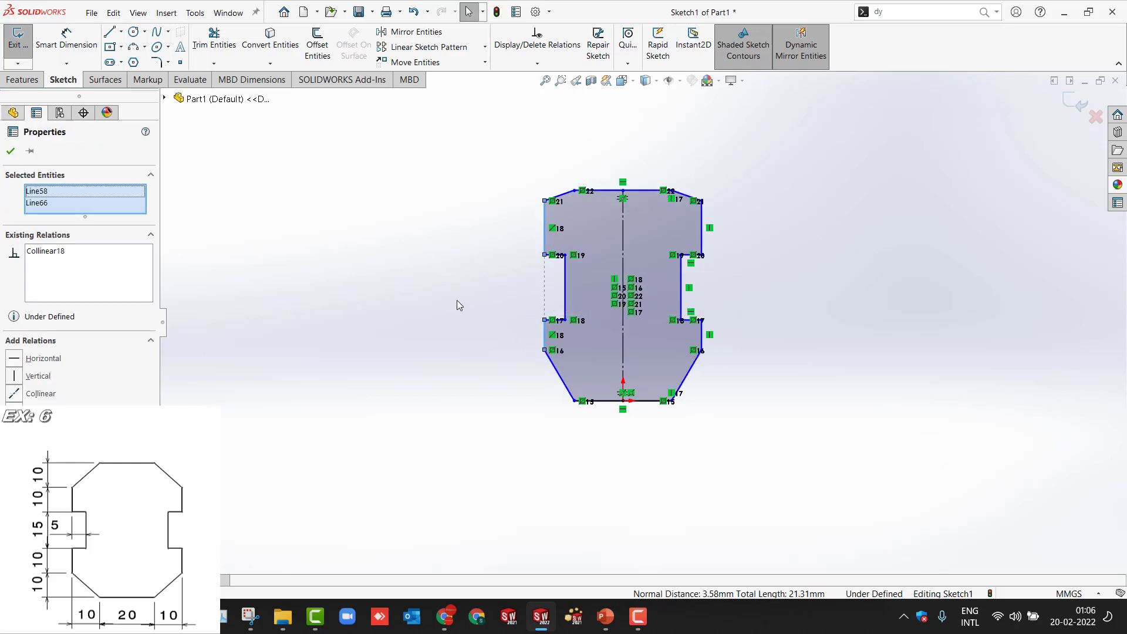
left_click(435, 305)
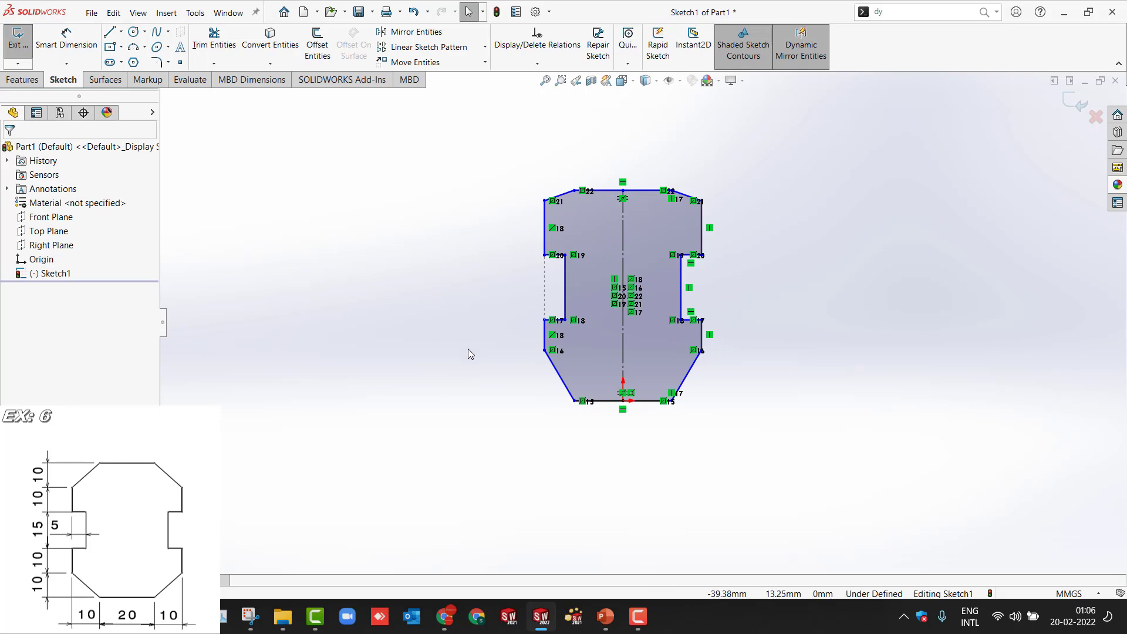
Step: Dimension the profile's bottom edge at 20 mm
key("d")
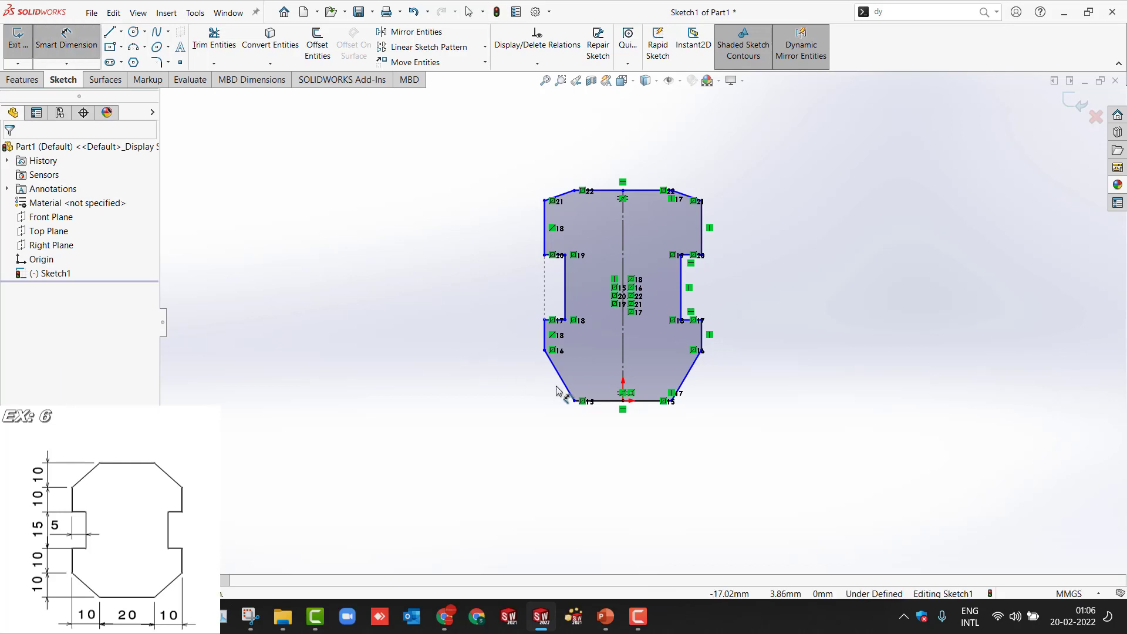
left_click(621, 401)
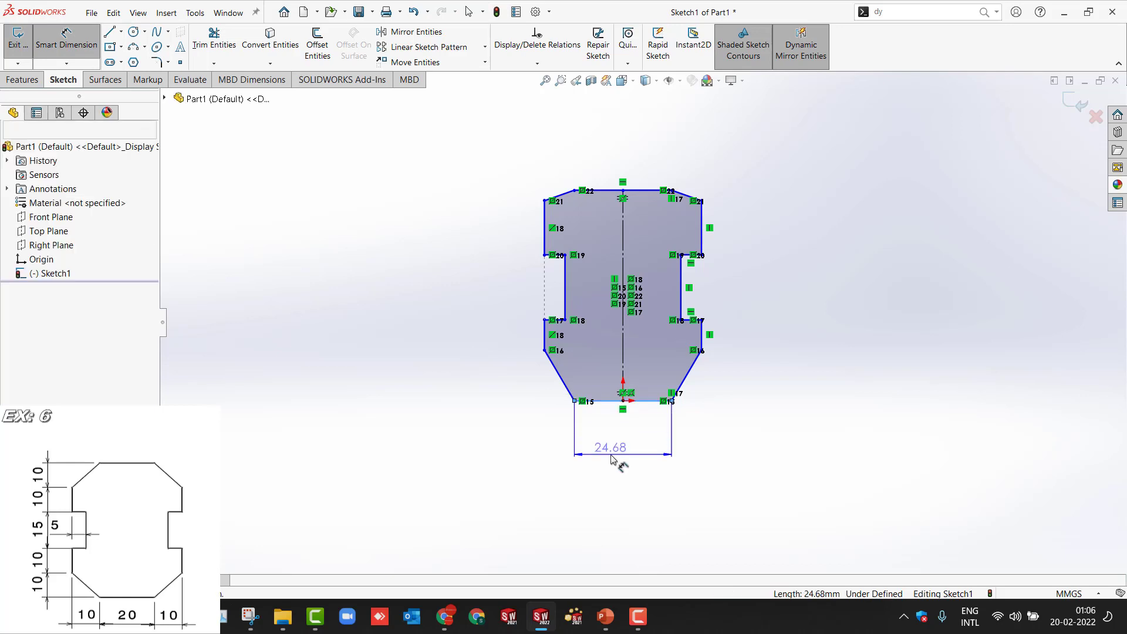
left_click(615, 458)
type("20")
key("Return")
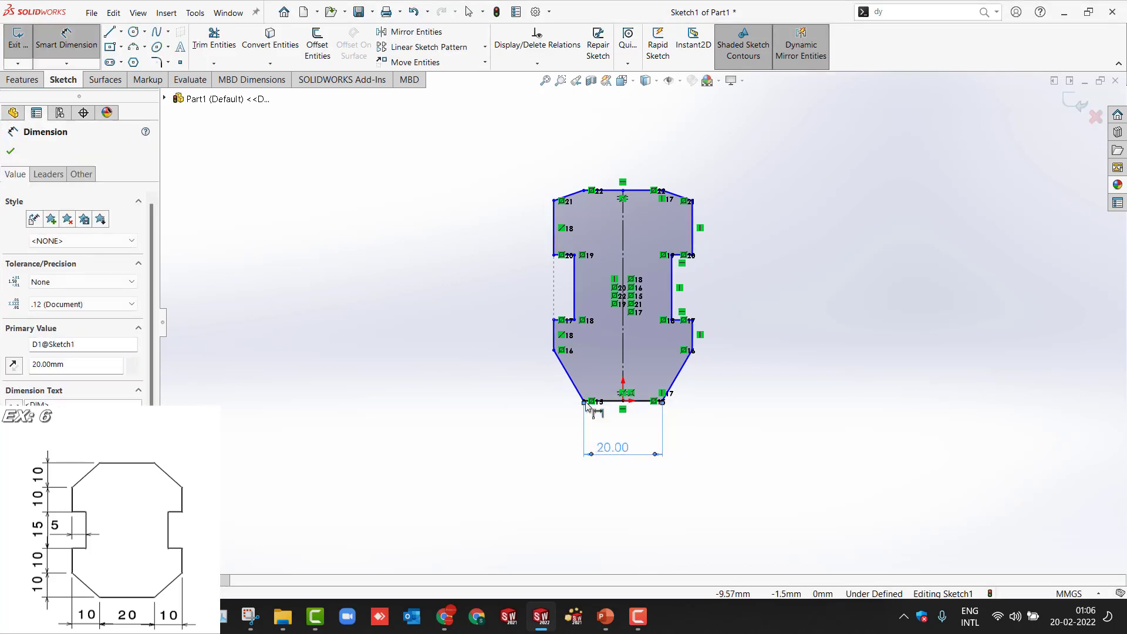
Step: Dimension the horizontal extent of the lower-left sloped corner at 10 mm
left_click(553, 349)
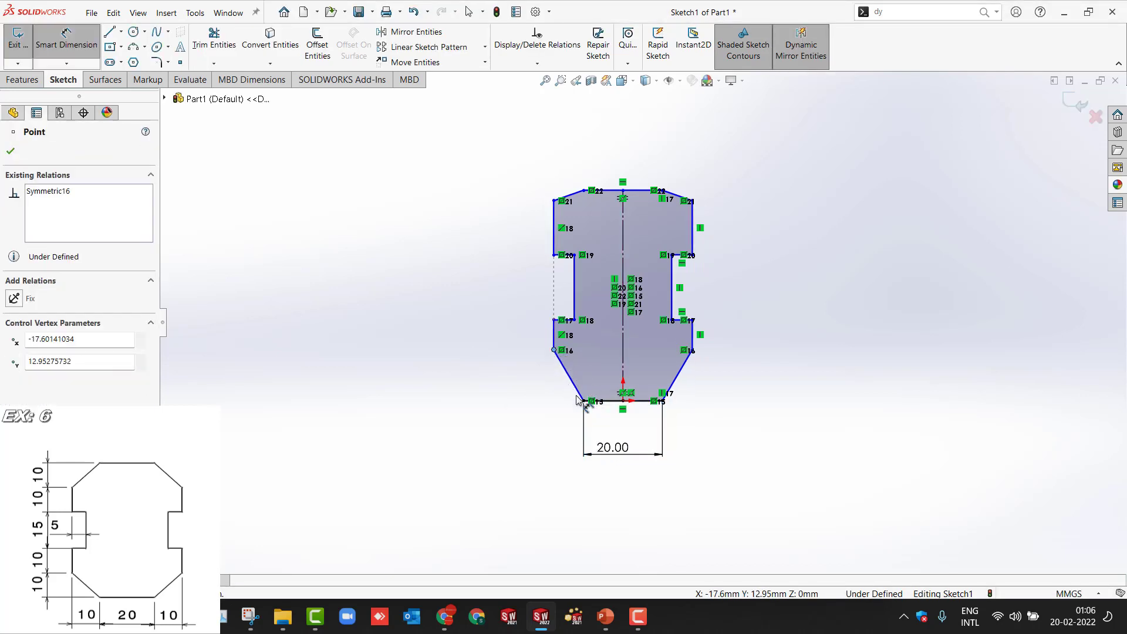
left_click(584, 402)
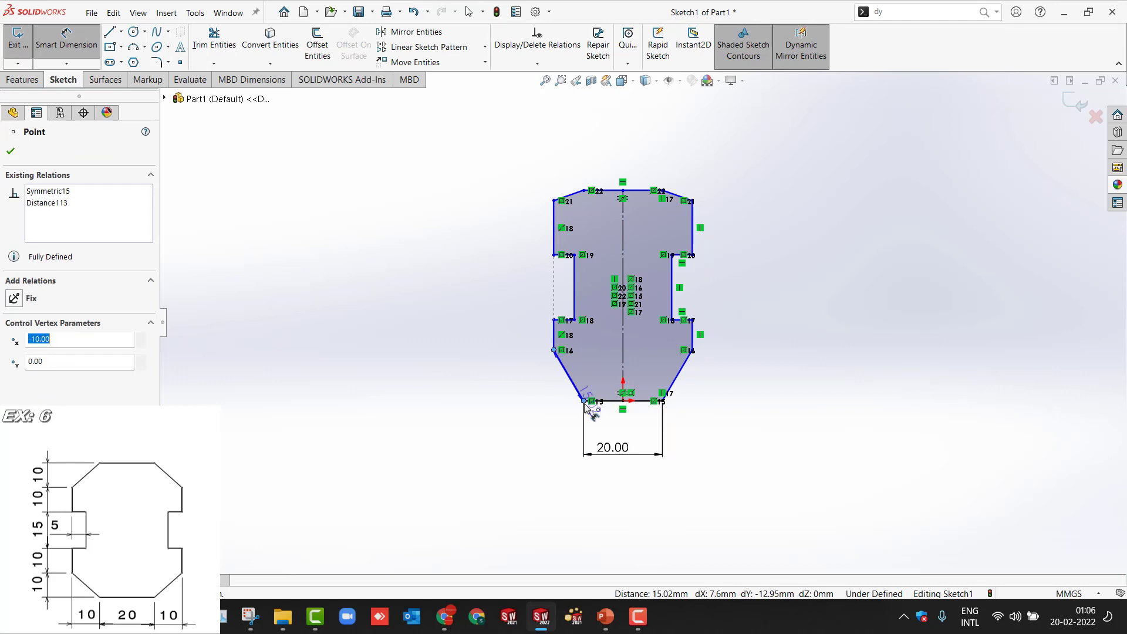
left_click(567, 455)
type("10")
key("Return")
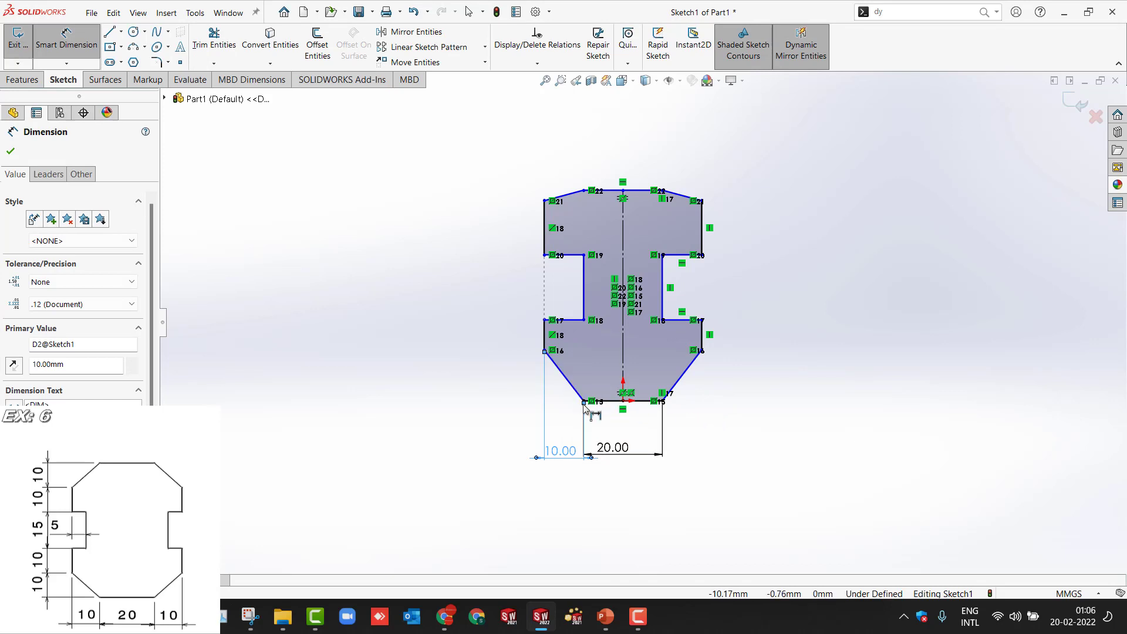
Step: Dimension the vertical extent of the lower-right sloped corner at 10 mm
left_click(662, 401)
left_click(701, 350)
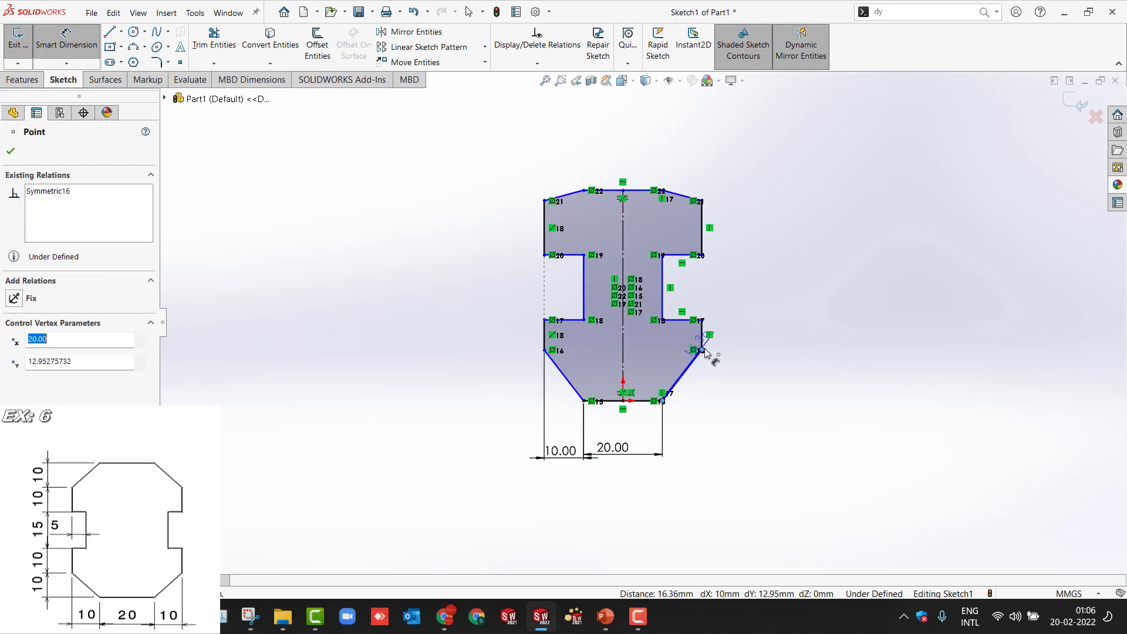
left_click(791, 384)
type("10")
key("Return")
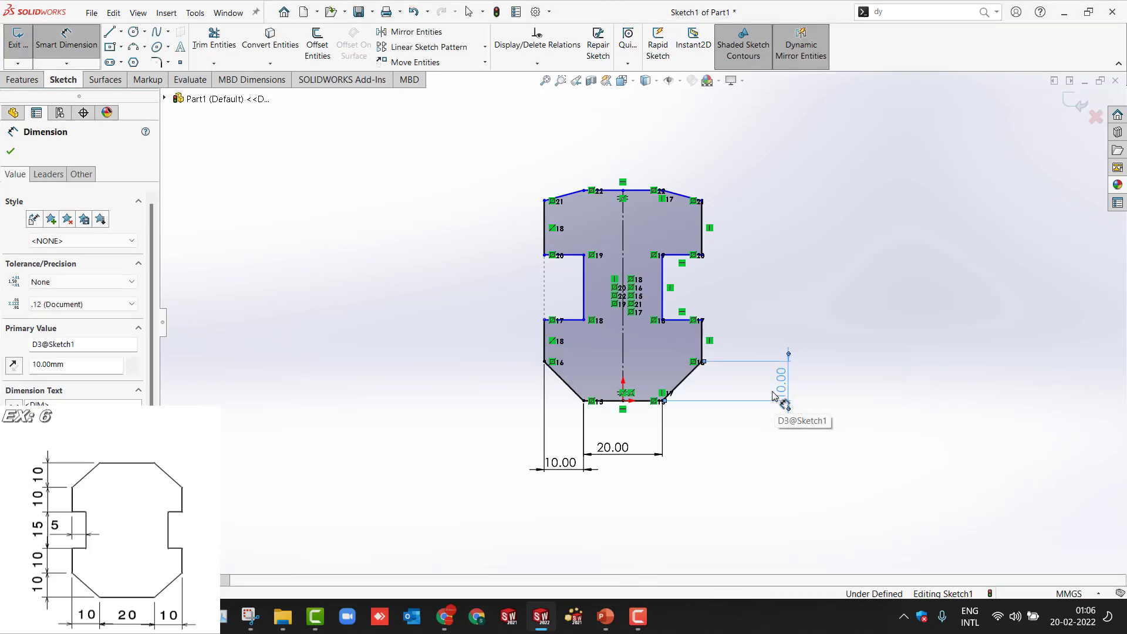
Step: Dimension the right vertical edge below the notch at 10 mm
left_click(702, 341)
left_click(798, 346)
type("10")
key("Return")
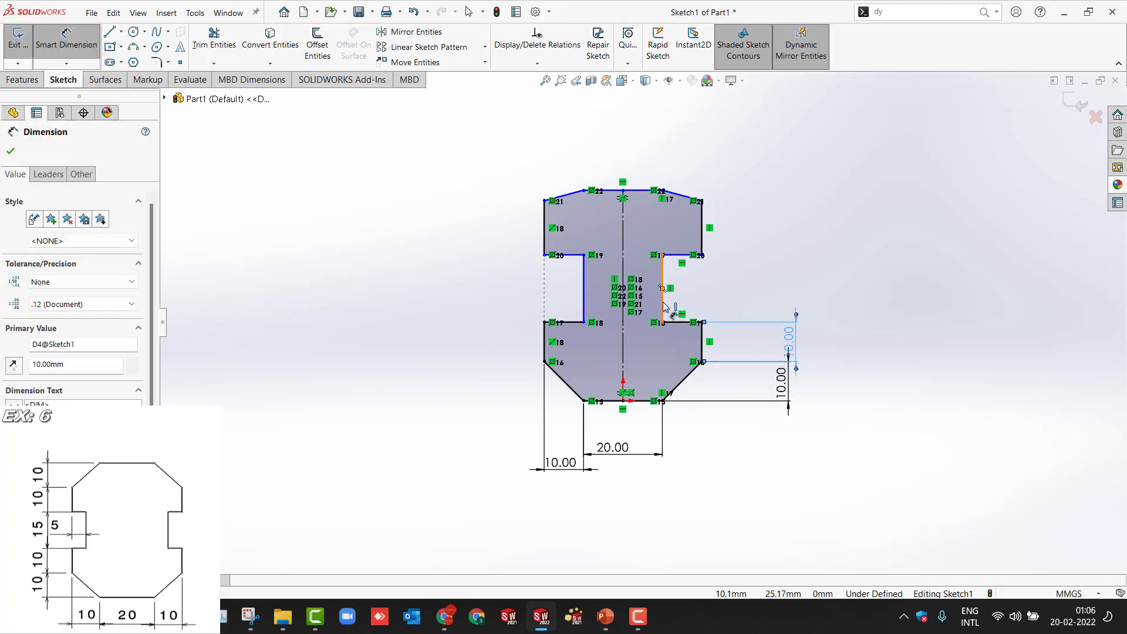
Step: Dimension the right notch's height at 15 mm
left_click(663, 304)
left_click(796, 298)
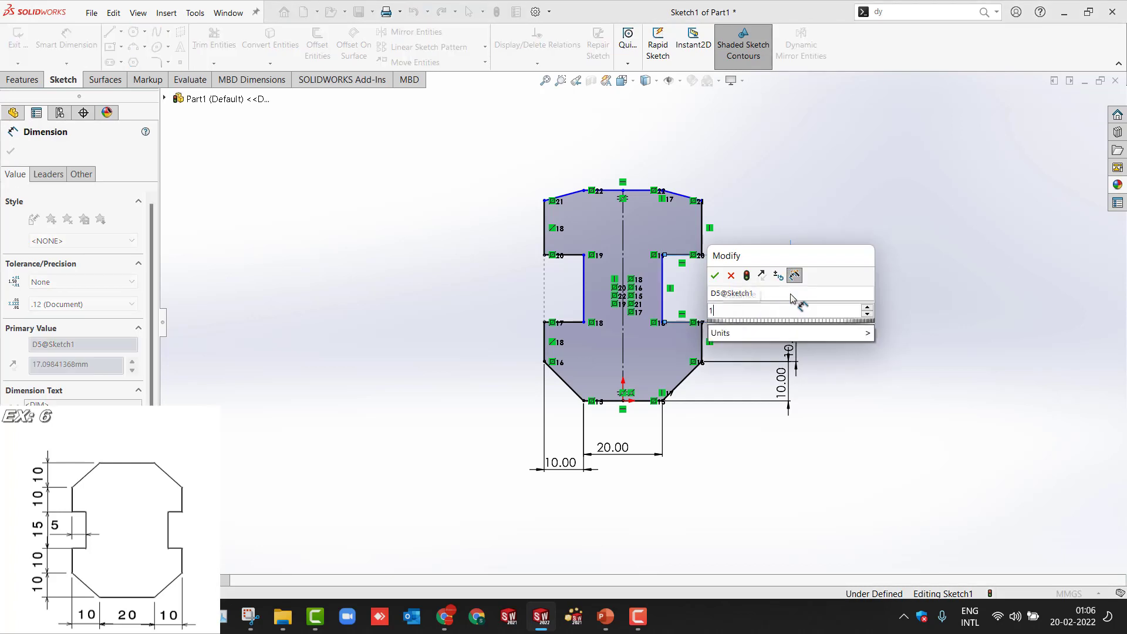
type("15")
key("Return")
Step: Dimension the right notch's depth at 5 mm
left_click(684, 269)
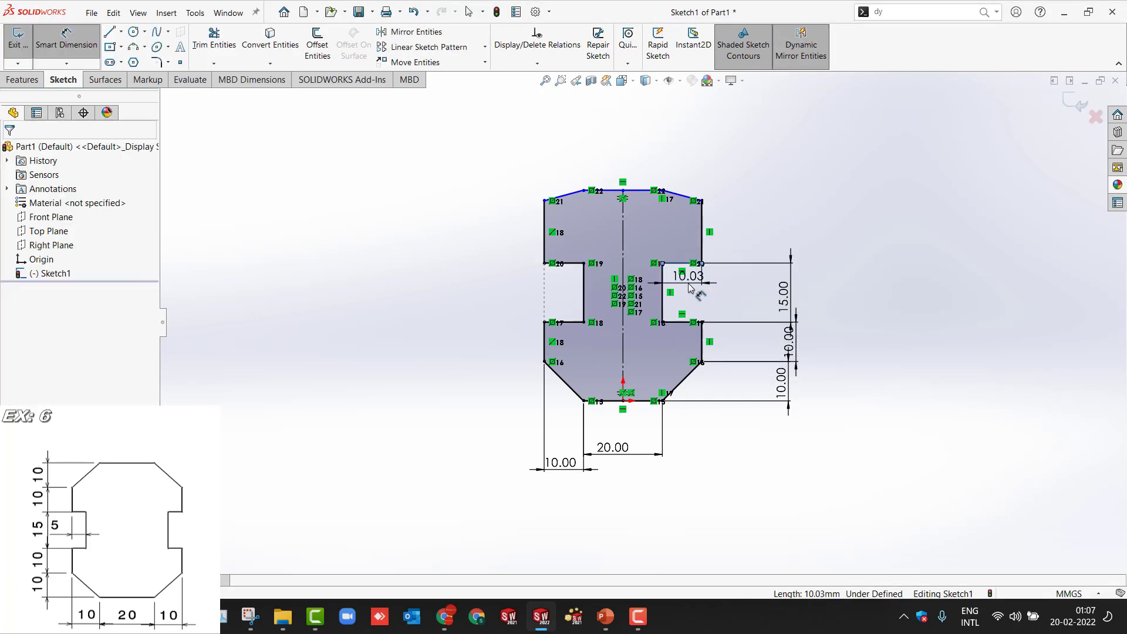
left_click(694, 279)
type("5")
key("Return")
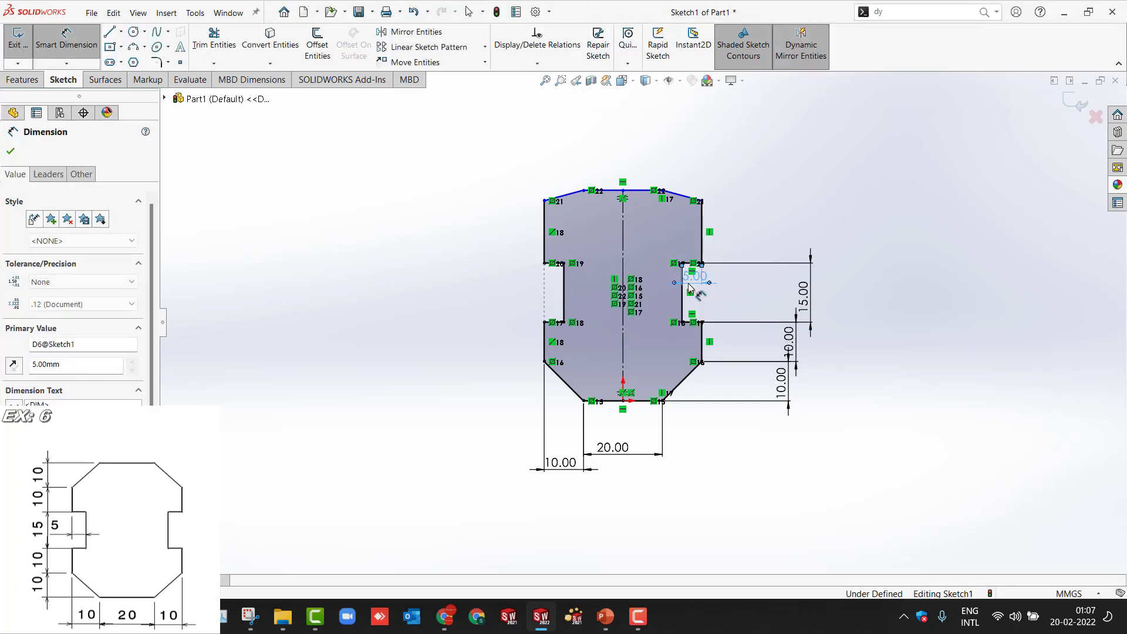
Step: Dimension the vertical extent of the upper-right sloped corner at 10 mm, placing the dimension on the profile's left side
left_click(663, 191)
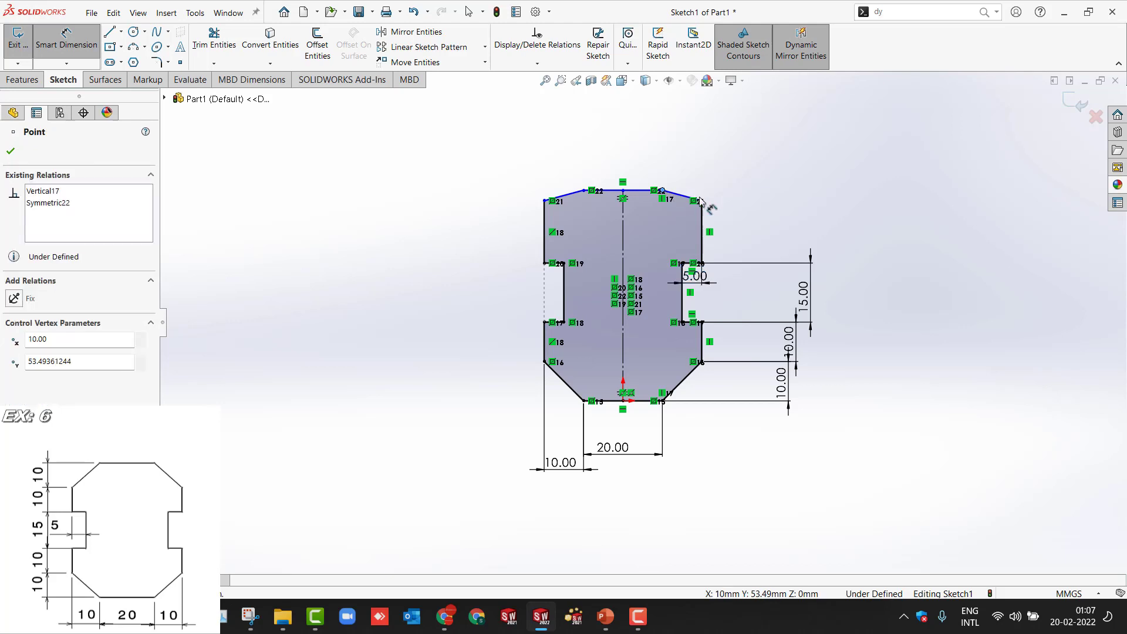
left_click(702, 201)
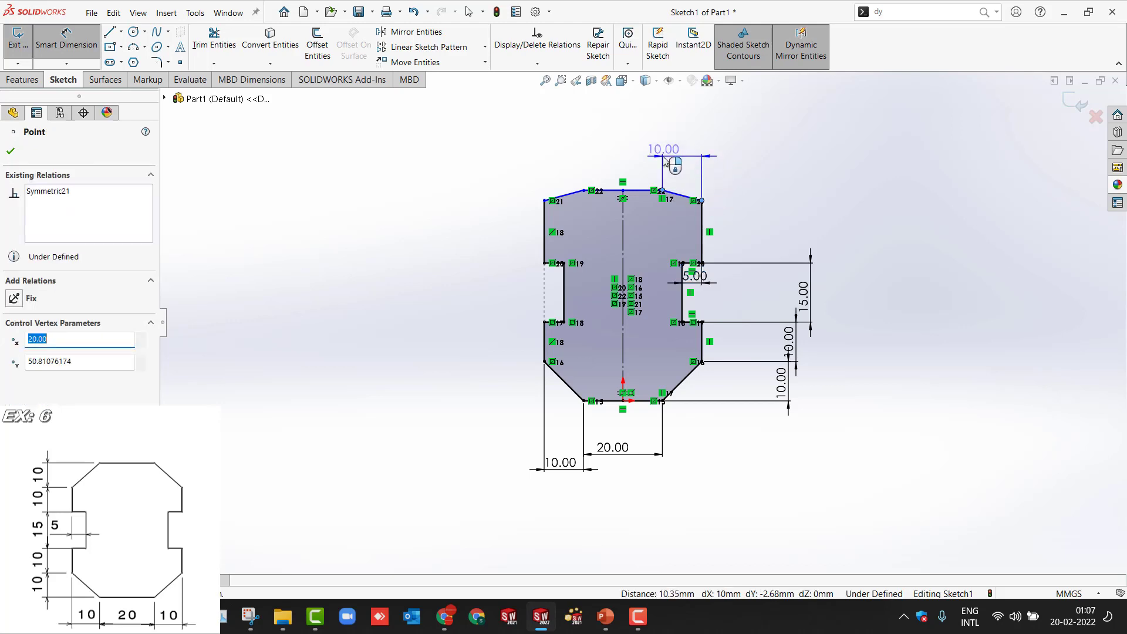
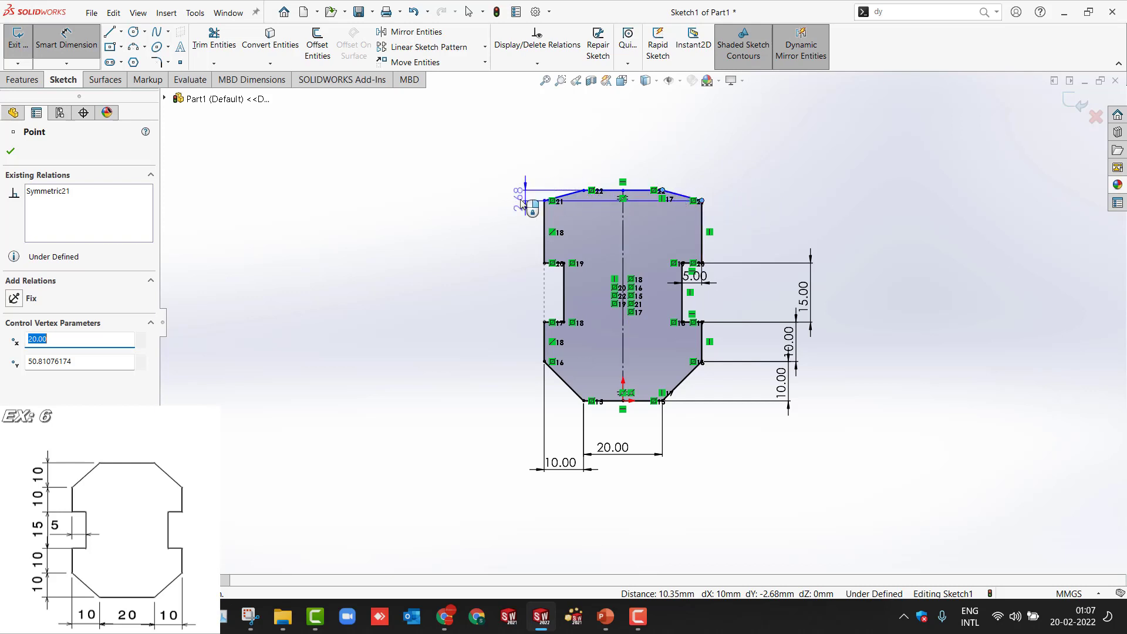
left_click(501, 202)
type("10")
key("Return")
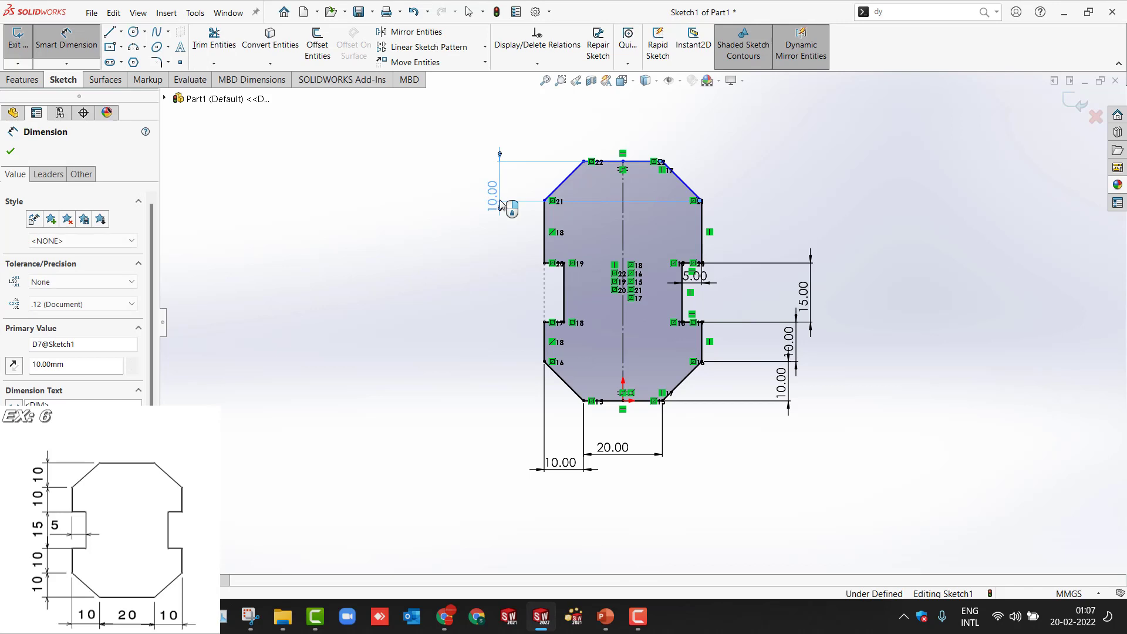
Step: Try to dimension the horizontal extent of the upper-left sloped corner above the profile
left_click(544, 201)
left_click(584, 161)
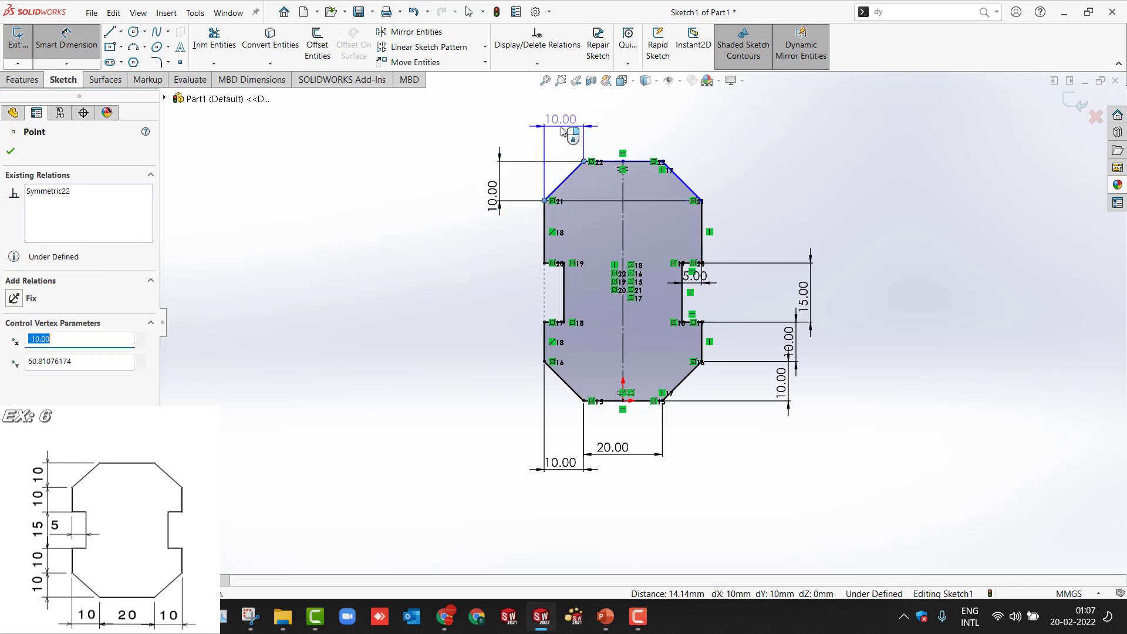
left_click(561, 131)
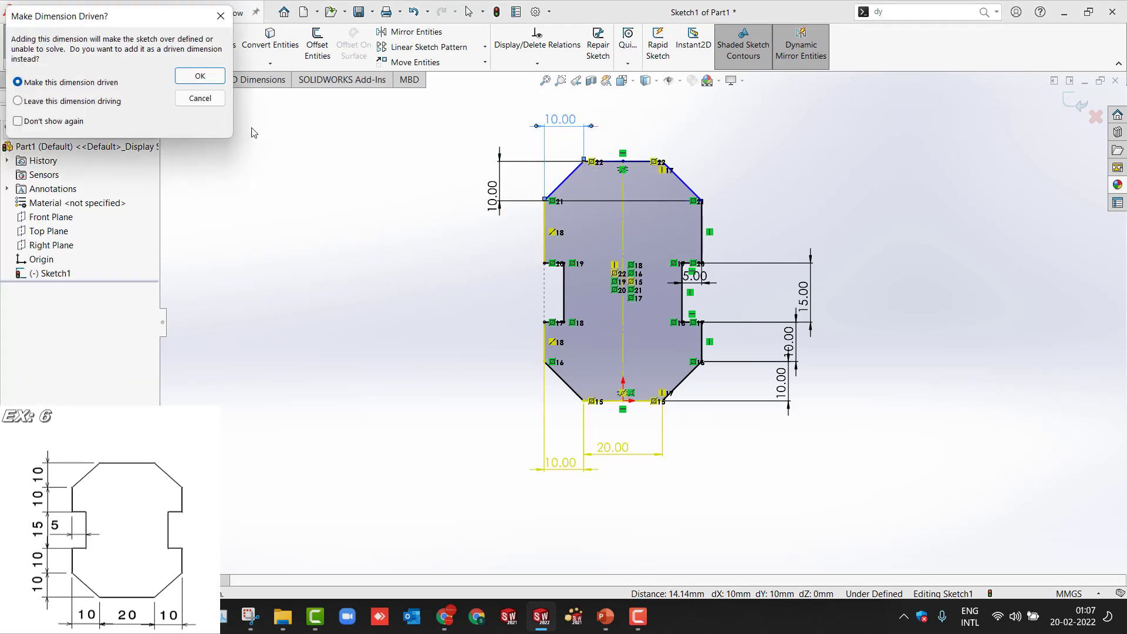
left_click(199, 98)
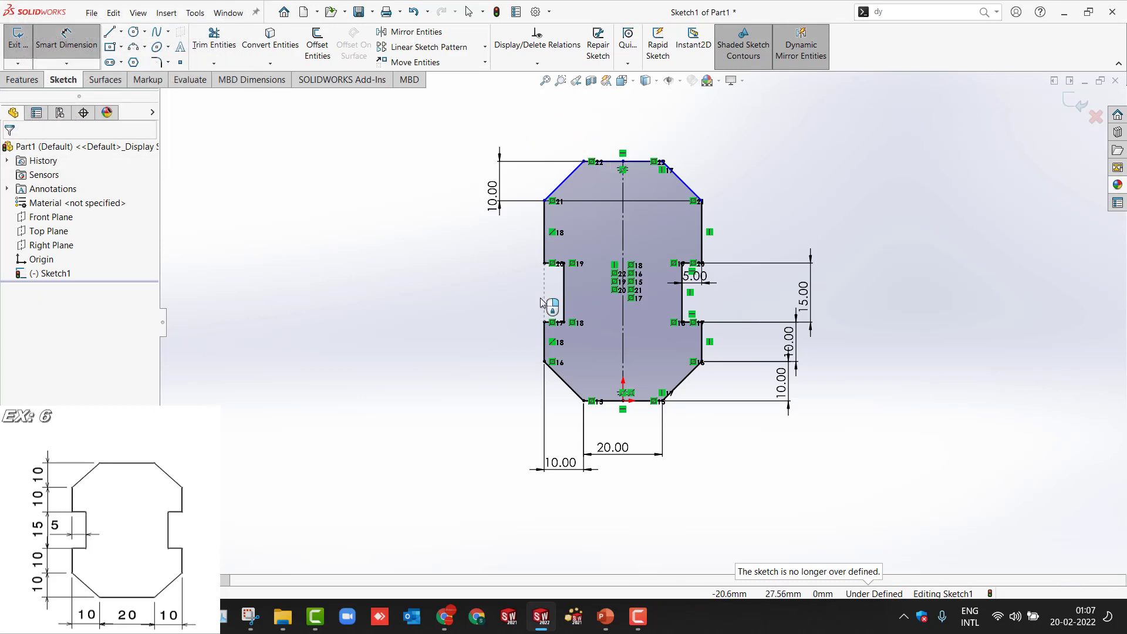
left_click(700, 200)
key("Escape")
key("Escape")
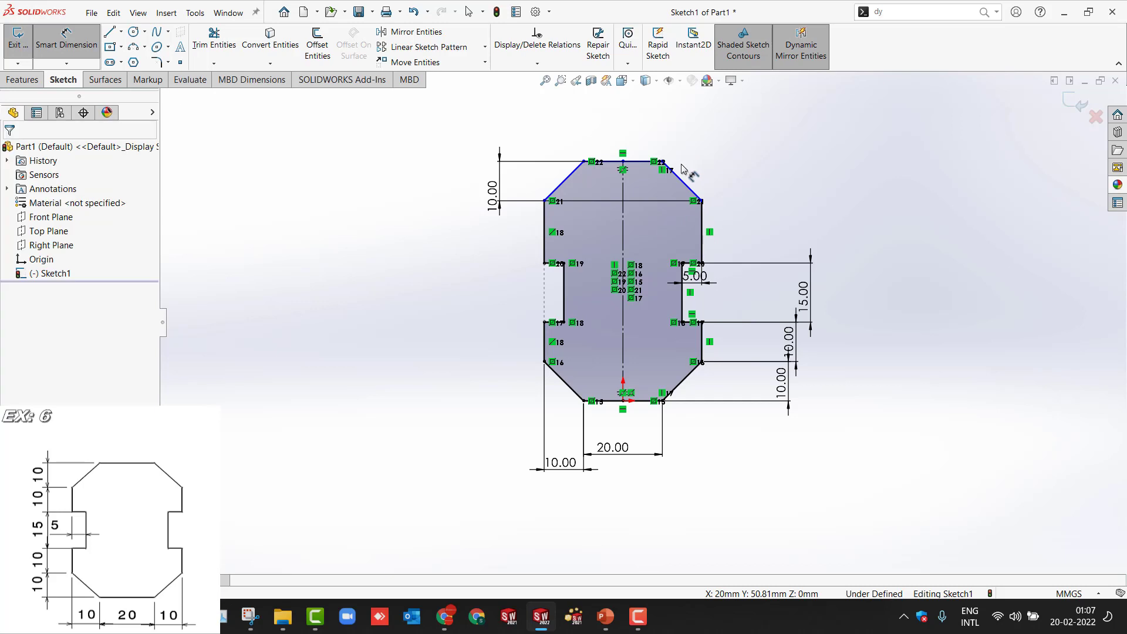
Step: Move the profile's upper-right corner point upward to test which geometry is still free
left_click(665, 165)
mouse_move(662, 162)
left_mouse_down()
mouse_move(656, 123)
mouse_move(652, 171)
mouse_move(641, 154)
left_mouse_up()
key("Escape")
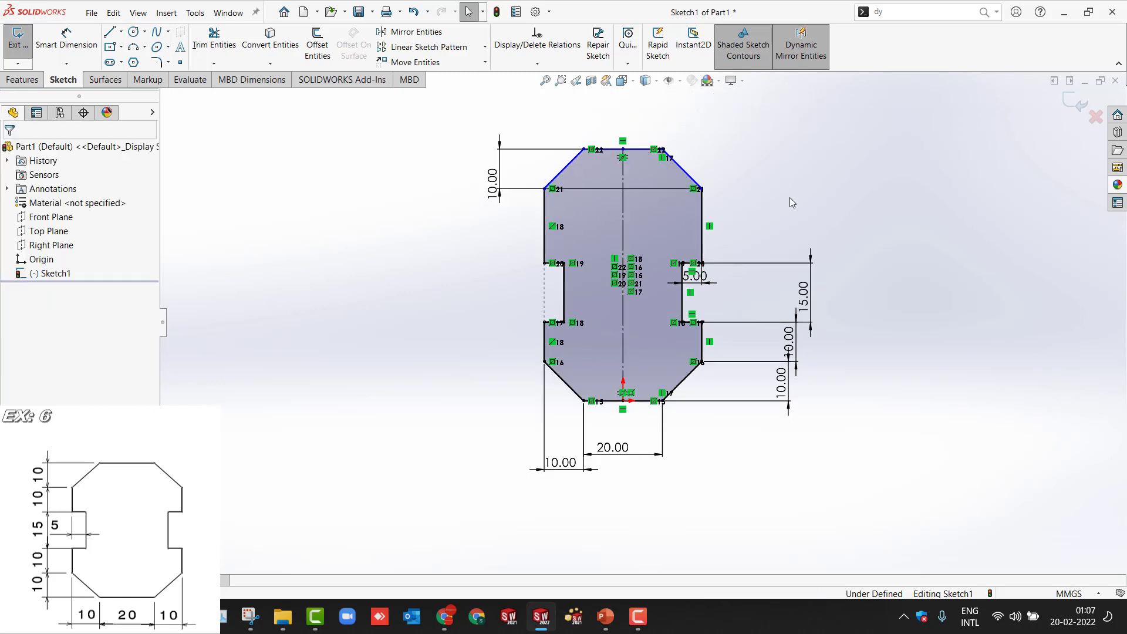
Step: Dimension the right vertical edge above the notch at 10 mm
left_click(702, 215)
left_click(776, 229)
key("d")
left_click(703, 215)
left_click(786, 221)
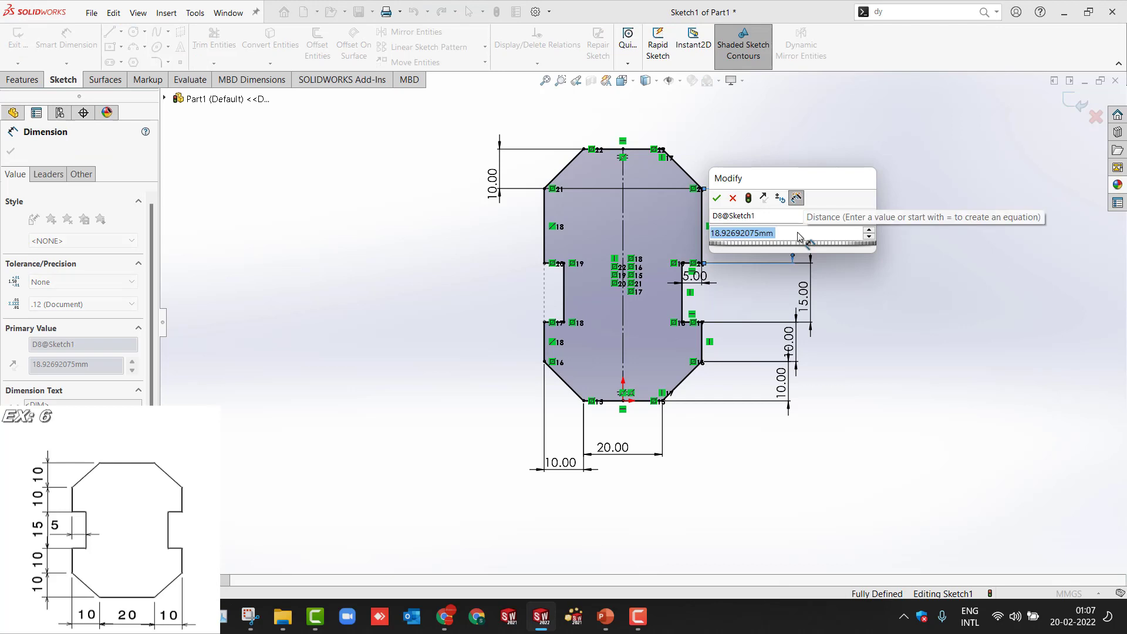
type("10")
key("Return")
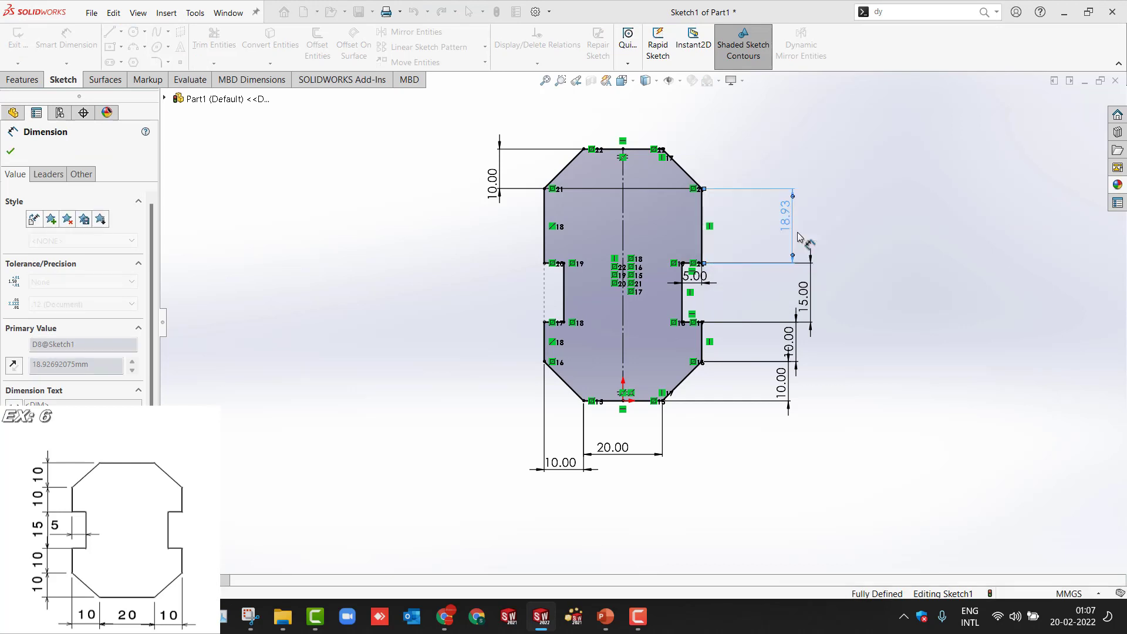
key("Escape")
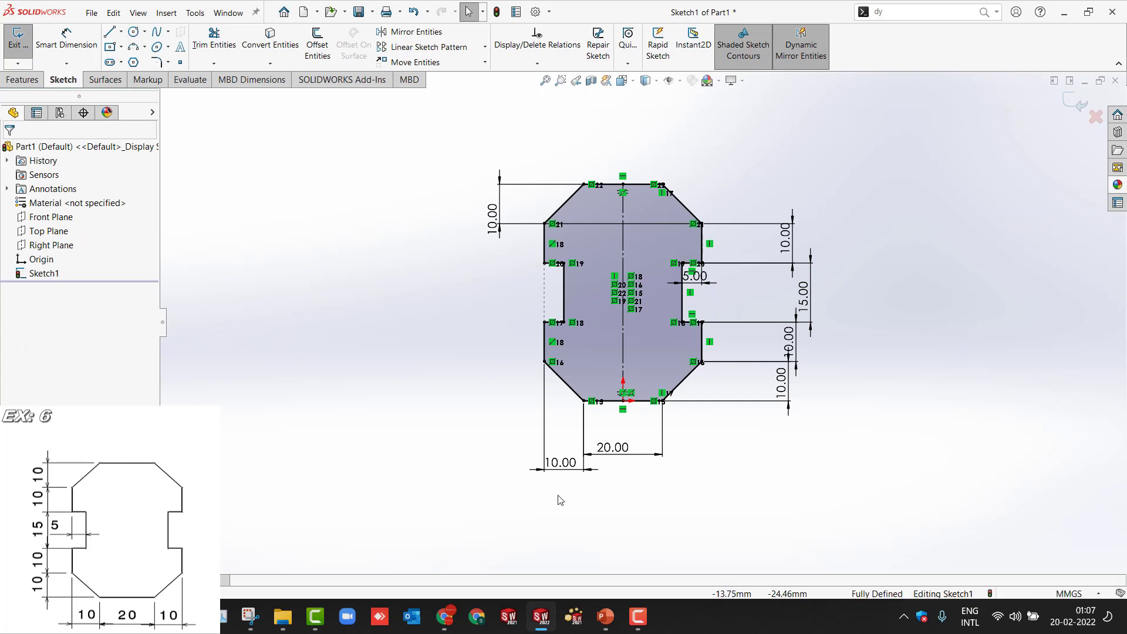
Step: Delete the whole exercise 6 profile with its dimensions and mirroring centerline from the sketch
left_click_drag(360, 136, 898, 509)
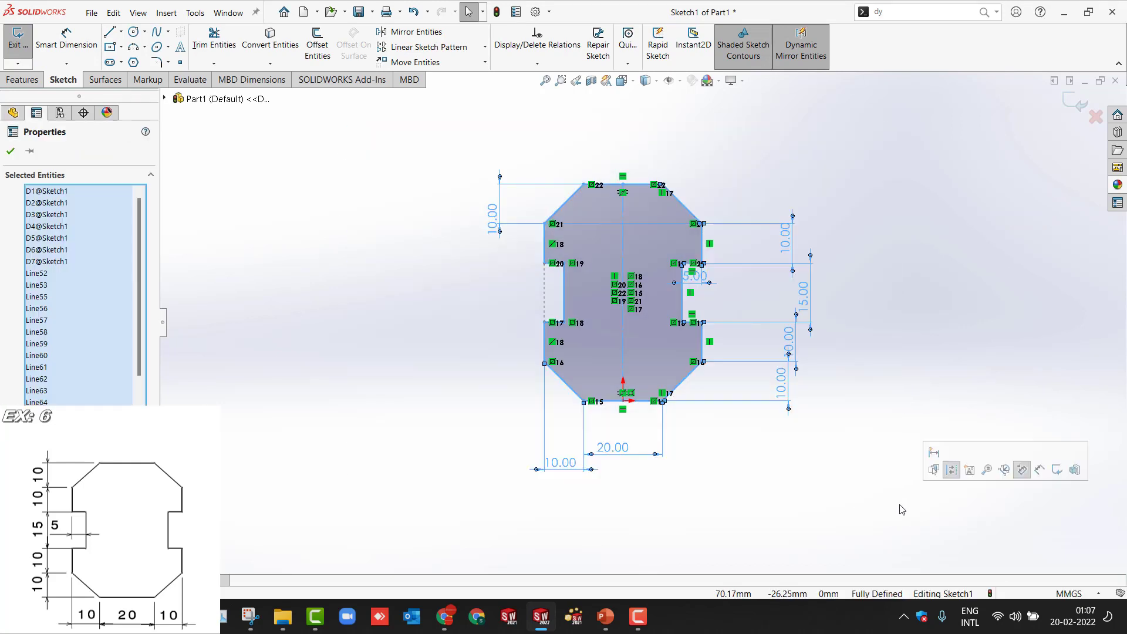
key("Delete")
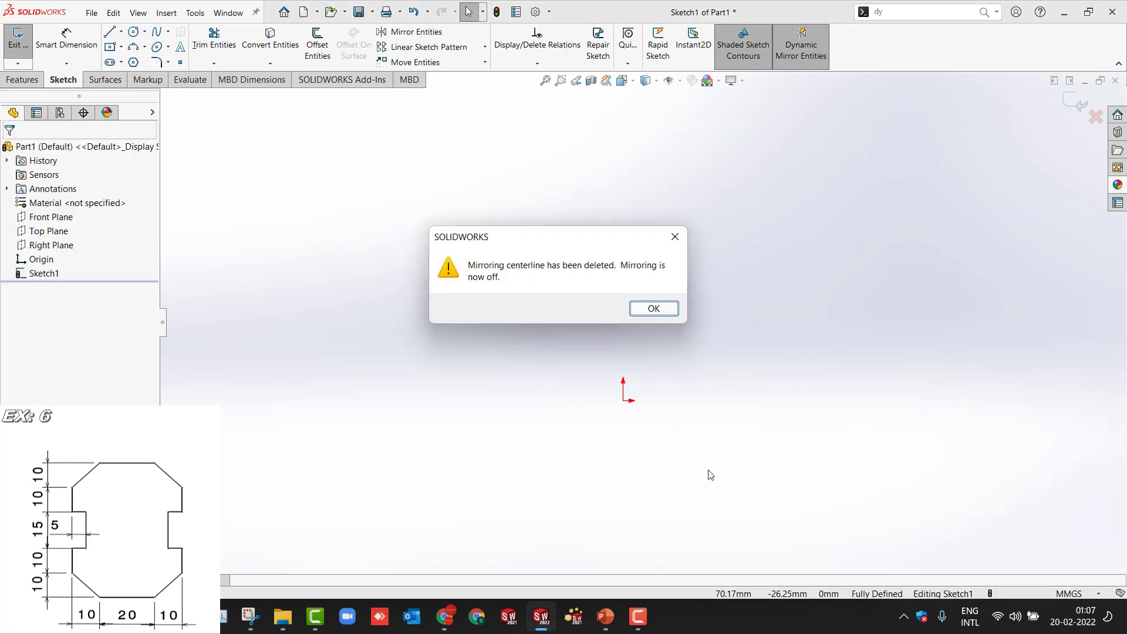
left_click(649, 309)
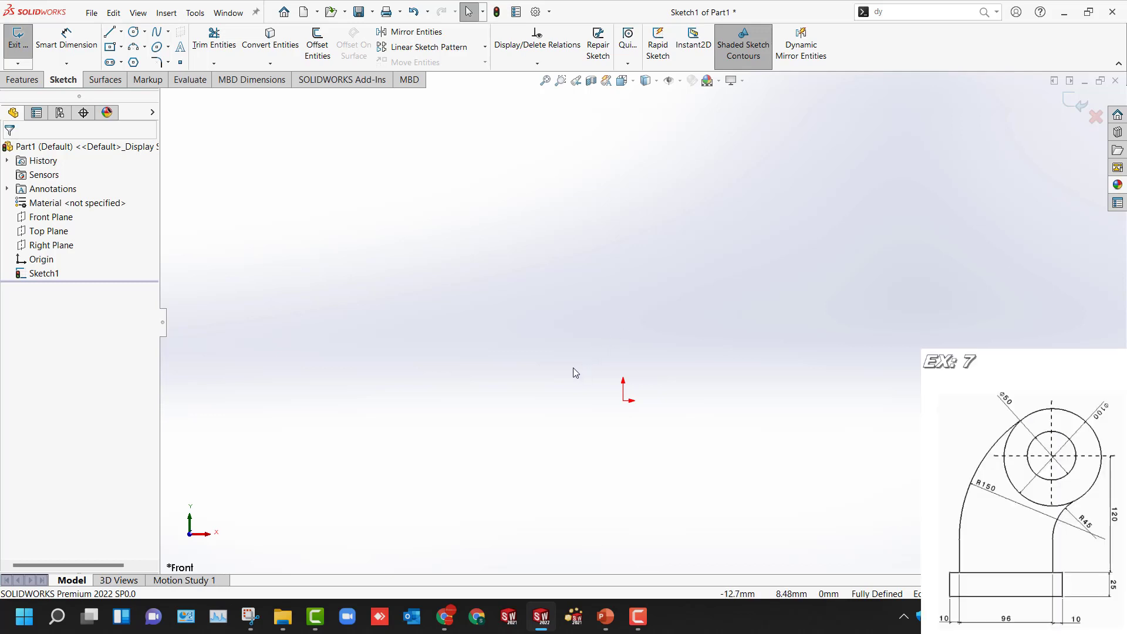
Step: Draw two concentric circles centred on the origin with diameters of 50 mm and 100 mm
key("c")
left_click(624, 401)
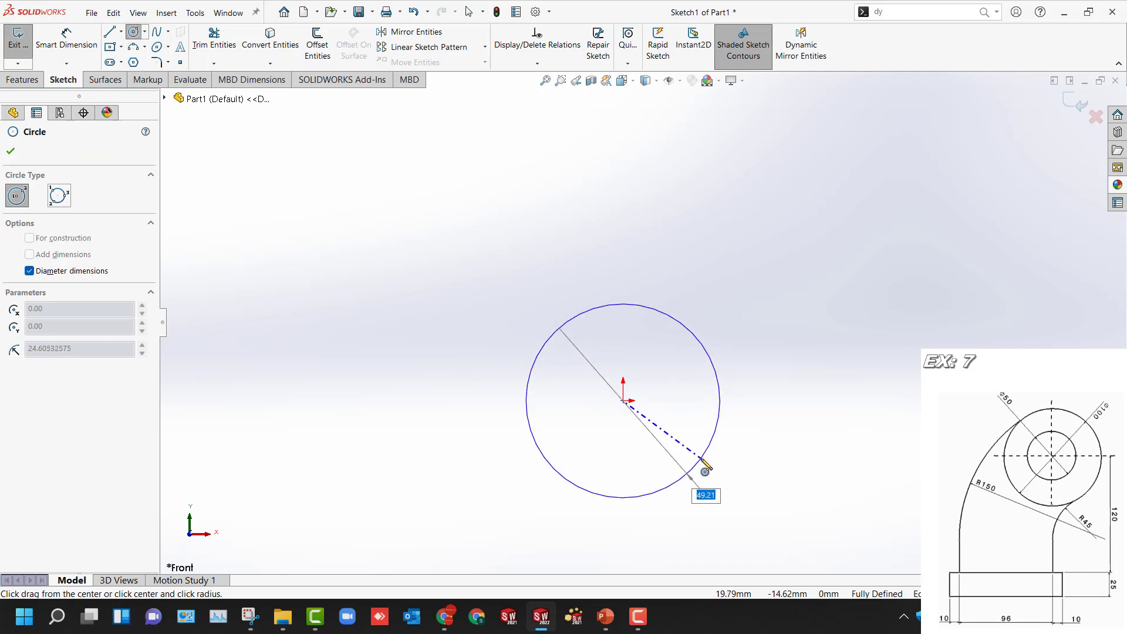
type("50")
key("Return")
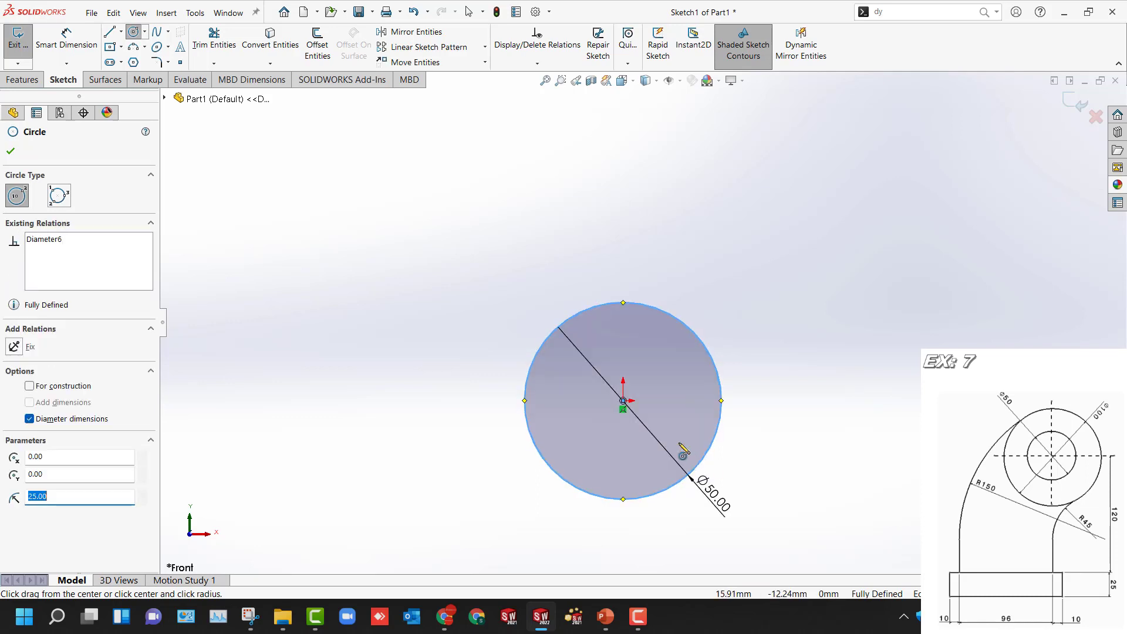
left_click(624, 404)
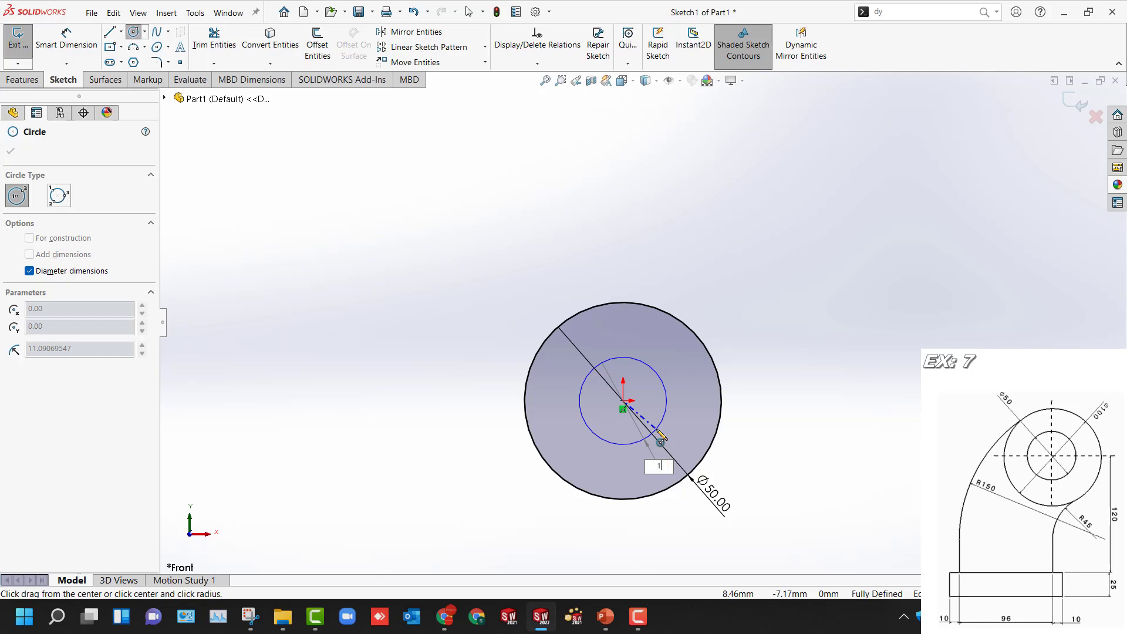
type("100")
key("Return")
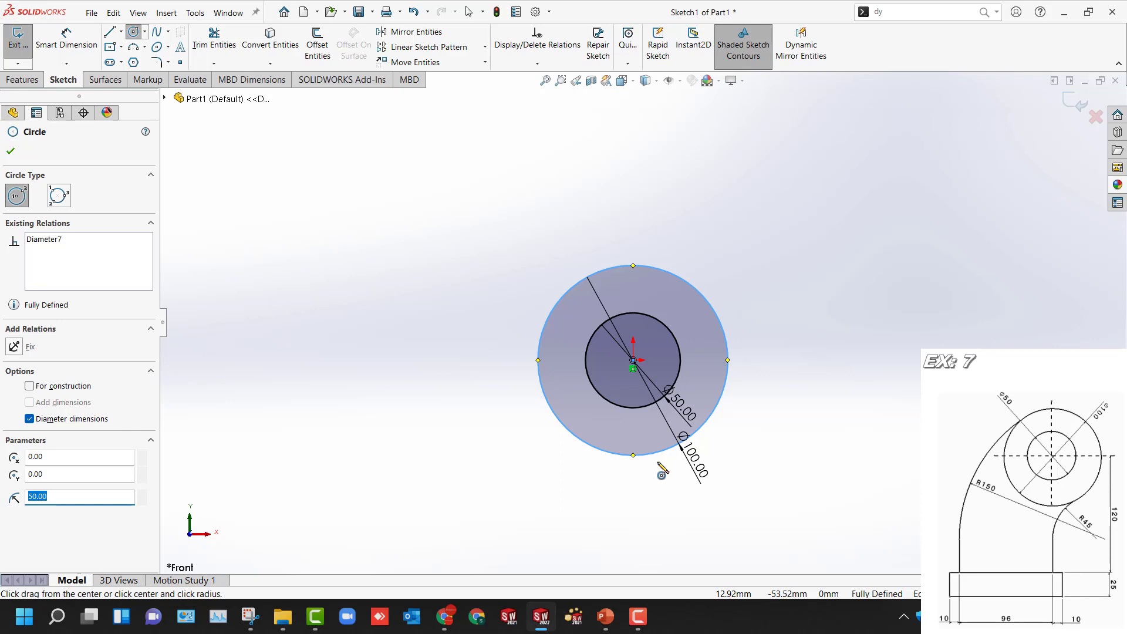
key("Escape")
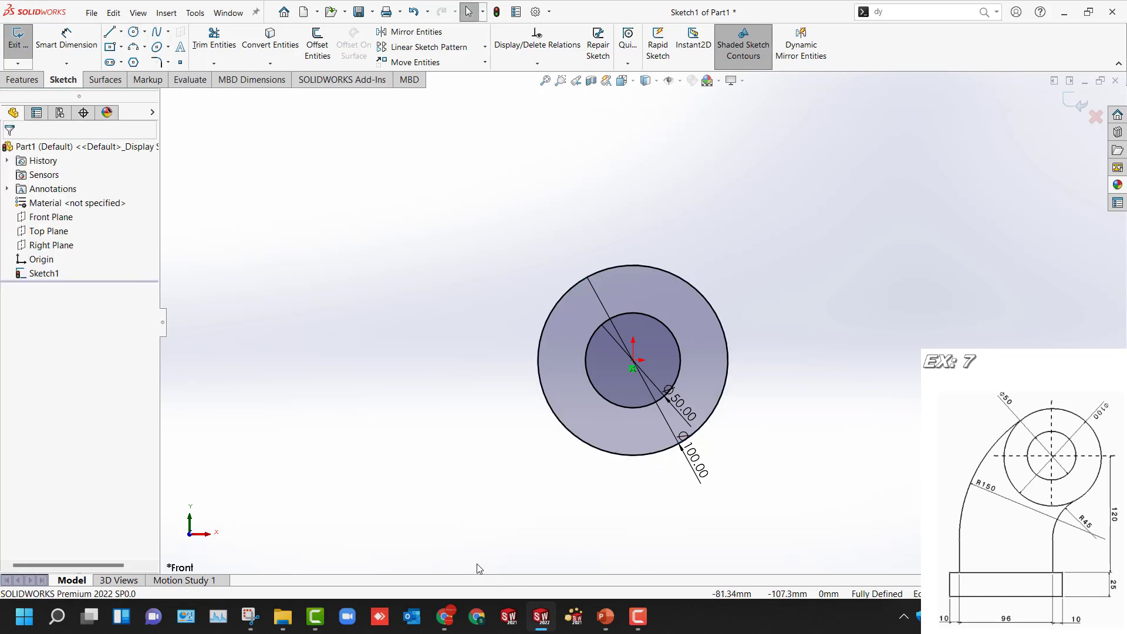
Step: Sketch a corner rectangle about 115 mm wide and 32 mm high below the circles
left_click(122, 51)
left_click(135, 64)
left_click(418, 488)
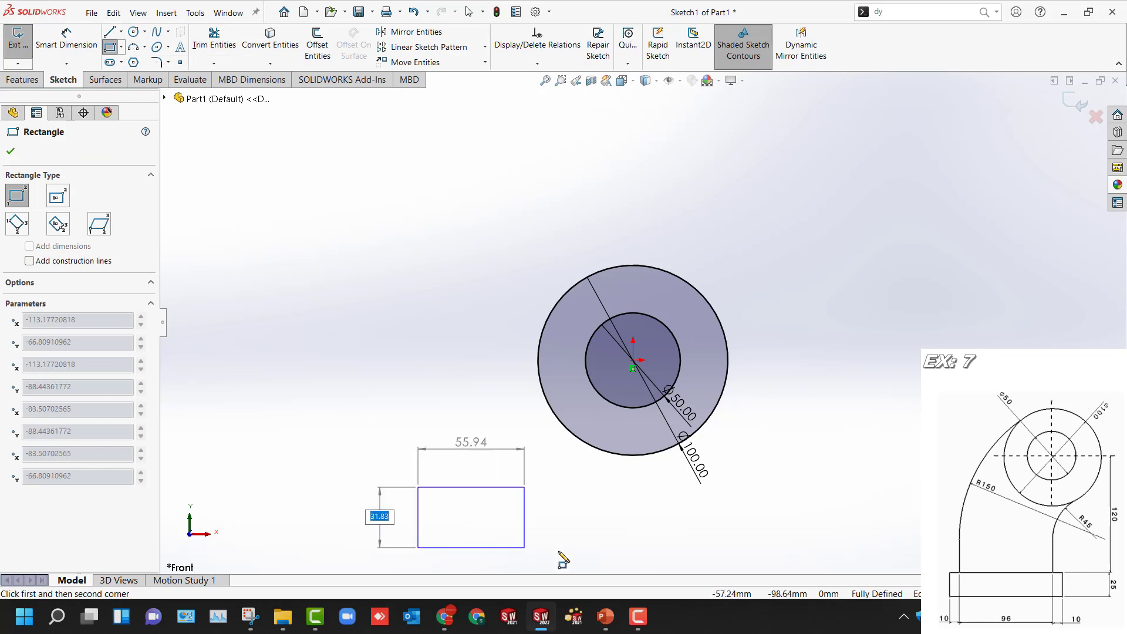
left_click(640, 558)
key("z")
key("Escape")
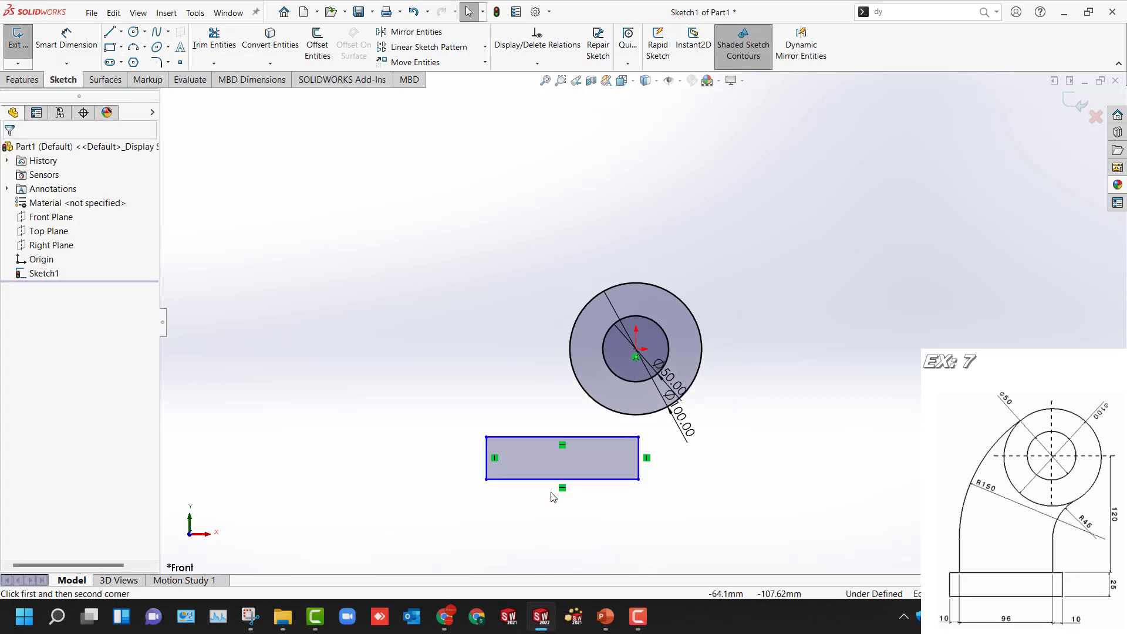
Step: Dimension the rectangle's bottom edge with the expression 96+10+10 mm
key("d")
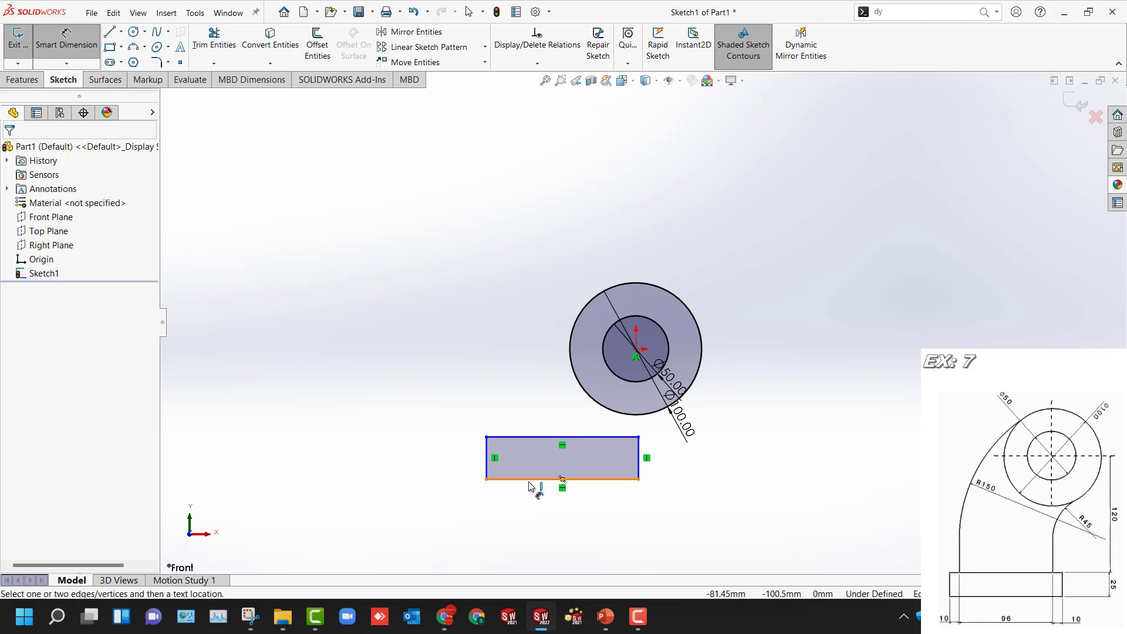
left_click(530, 481)
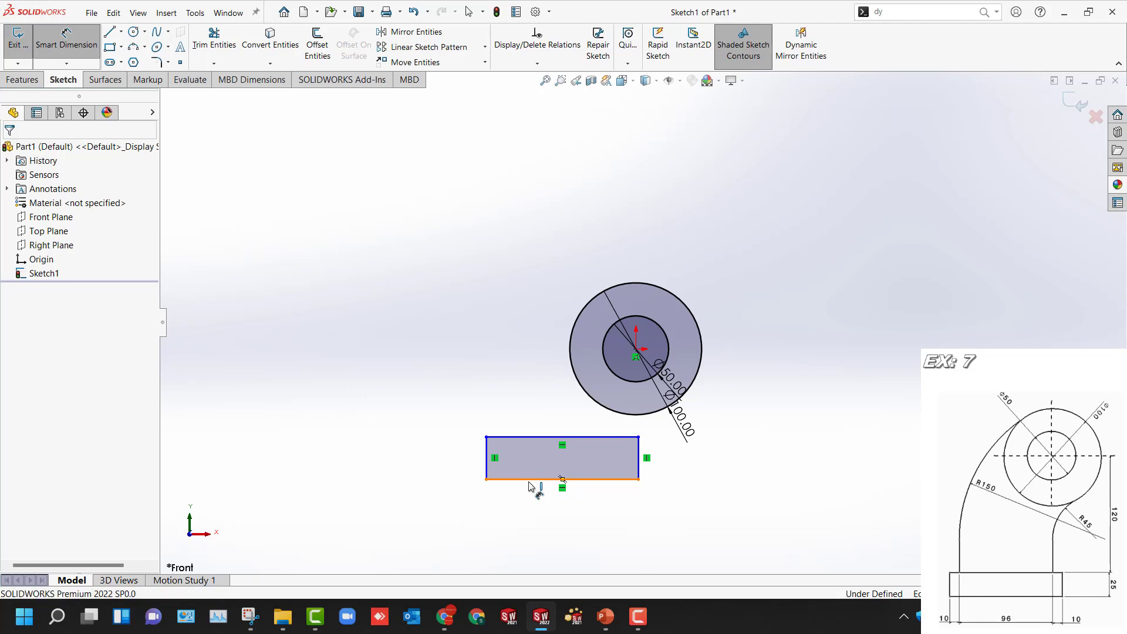
left_click(547, 527)
type("96+")
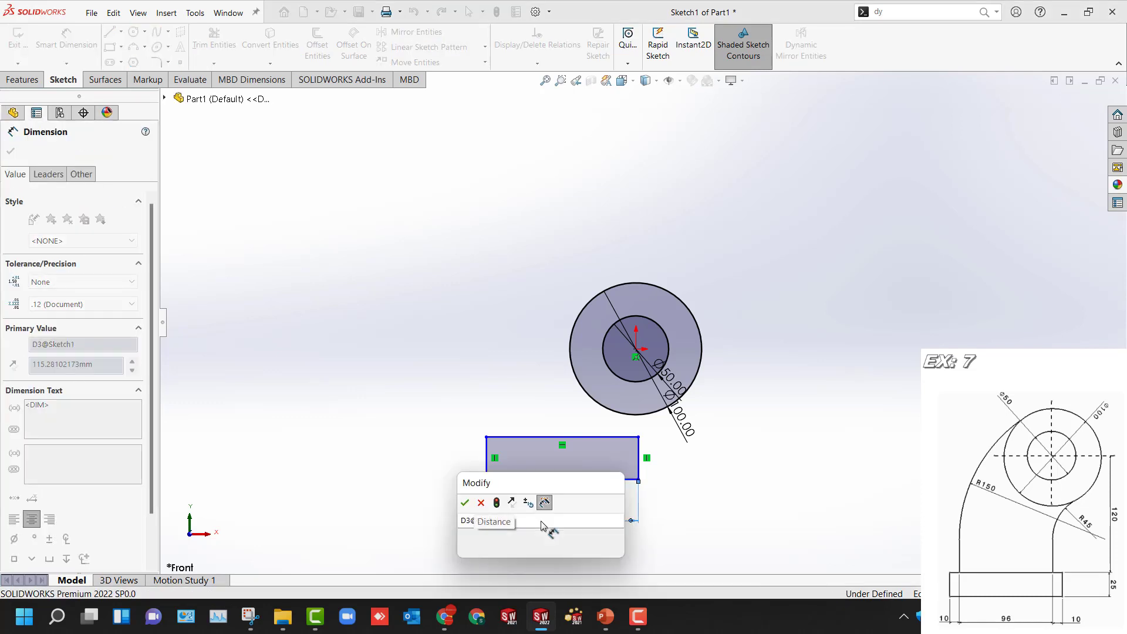
type("10+10")
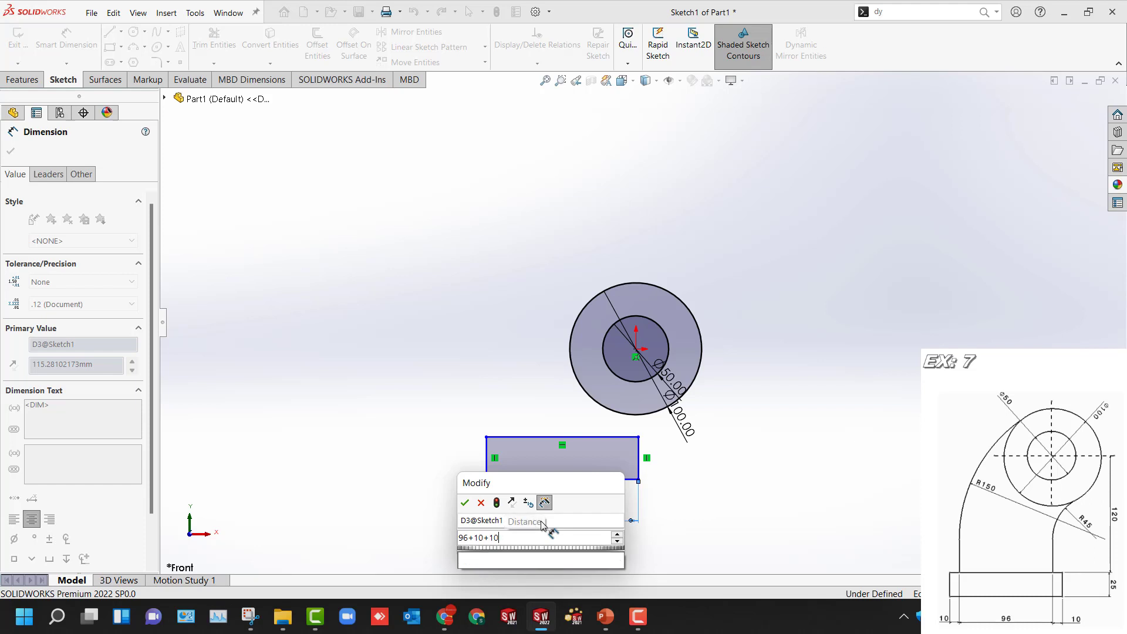
key("Return")
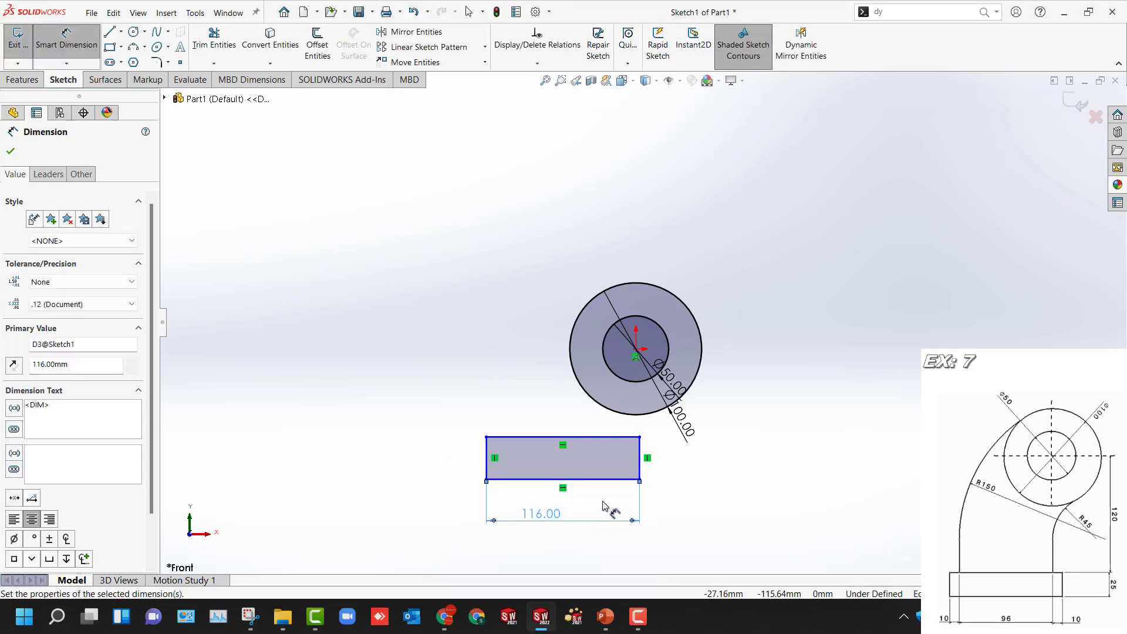
key("Escape")
Step: Shift the rectangle to the right and dimension its right edge 10 mm horizontally from the circles' center
left_click_drag(640, 468, 688, 475)
left_click(660, 512)
right_click_drag(661, 511, 669, 496)
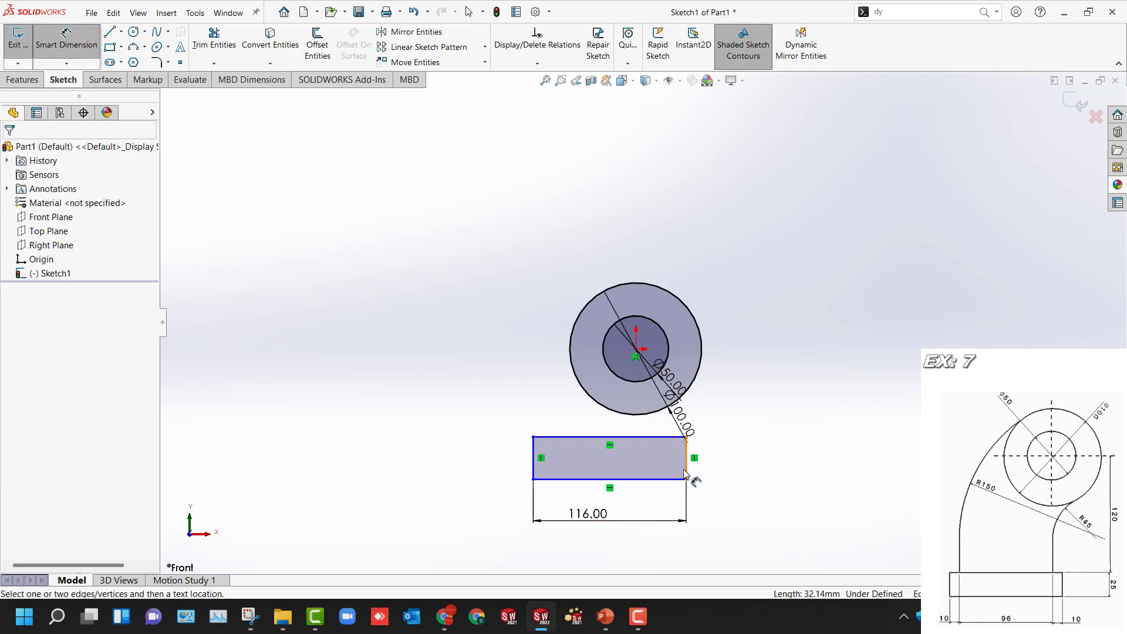
left_click(686, 470)
left_click(636, 351)
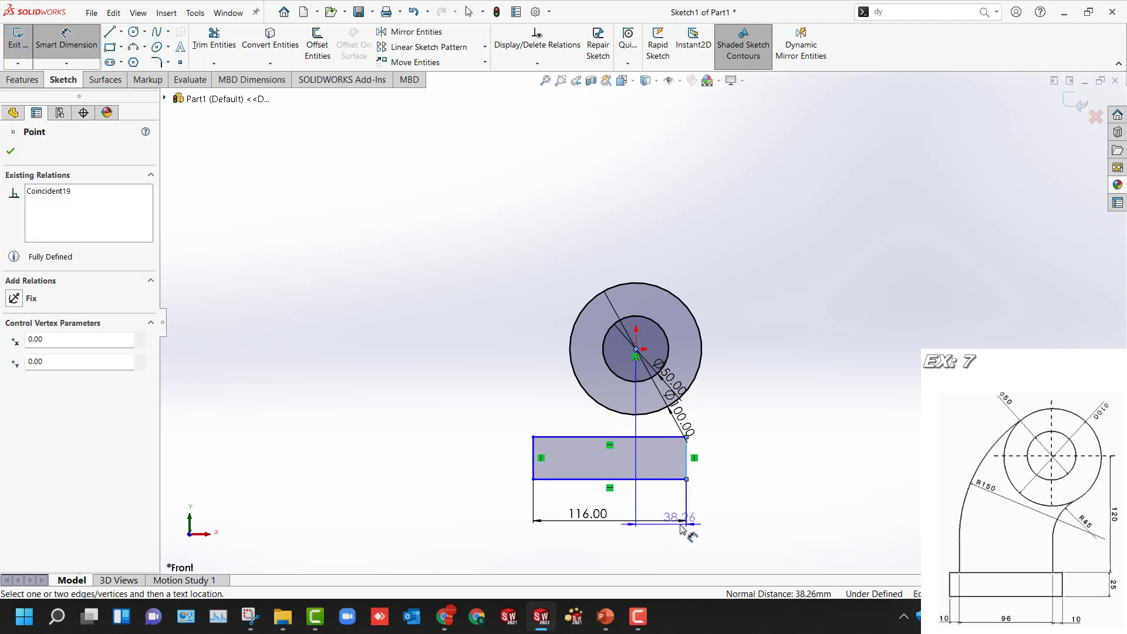
left_click(666, 548)
key("Return")
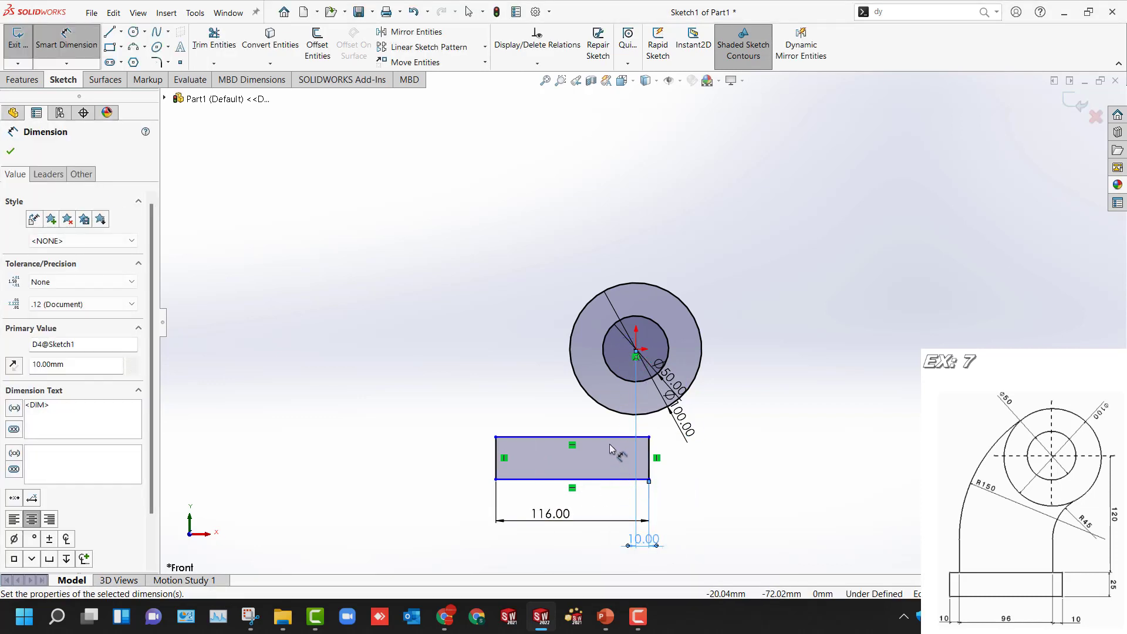
key("Escape")
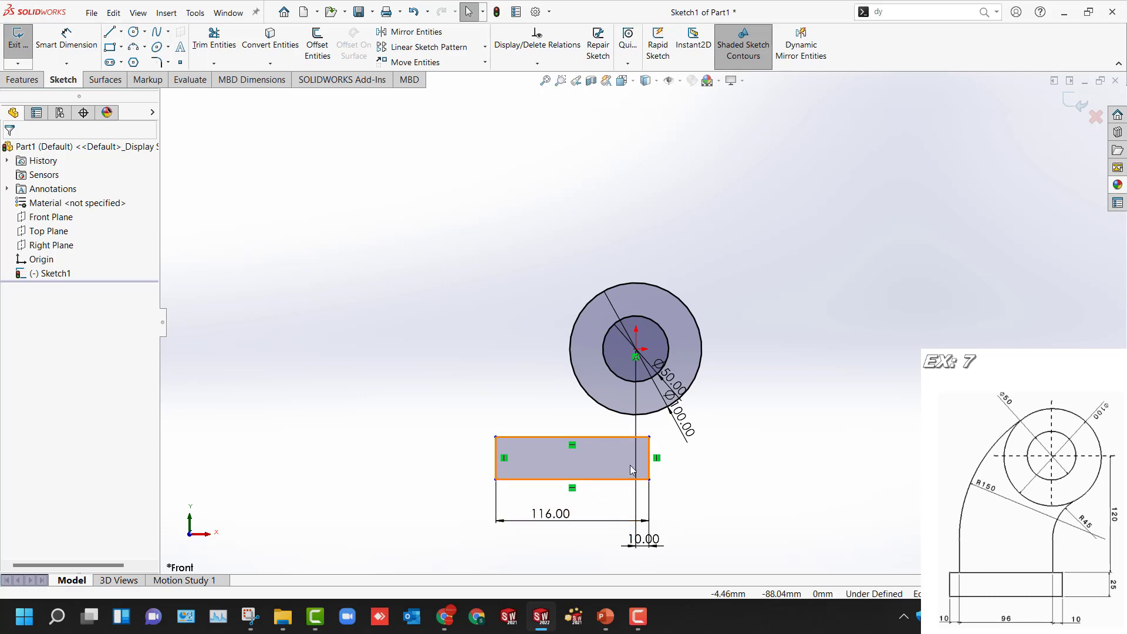
Step: Dimension the rectangle's right edge at a height of 25 mm
right_click_drag(629, 465, 632, 435)
left_click(650, 466)
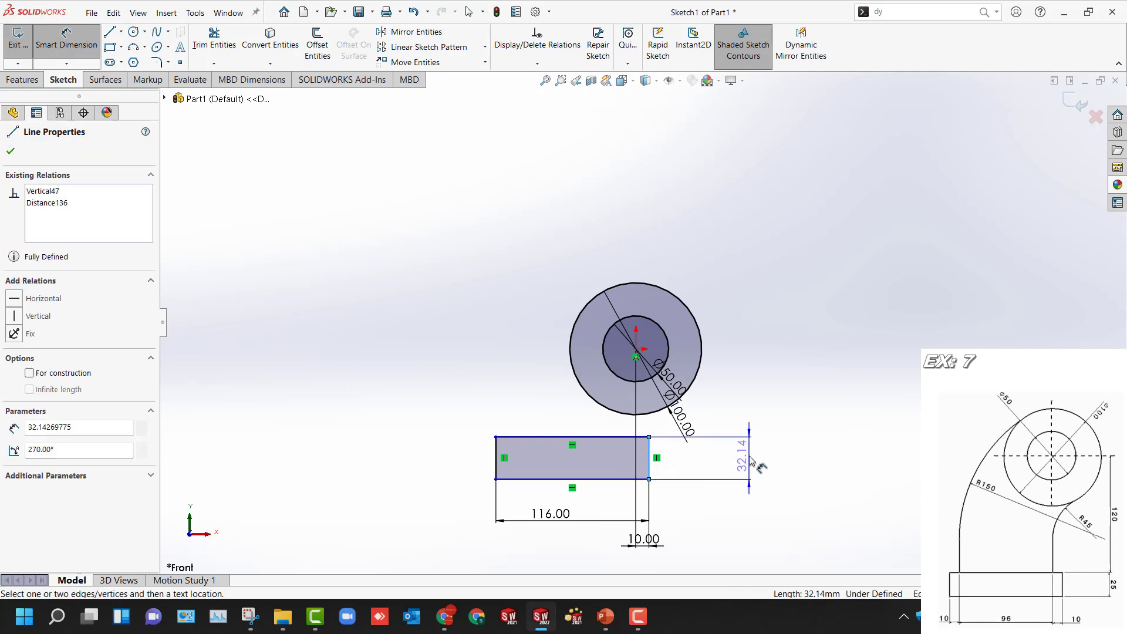
left_click(750, 460)
type("25")
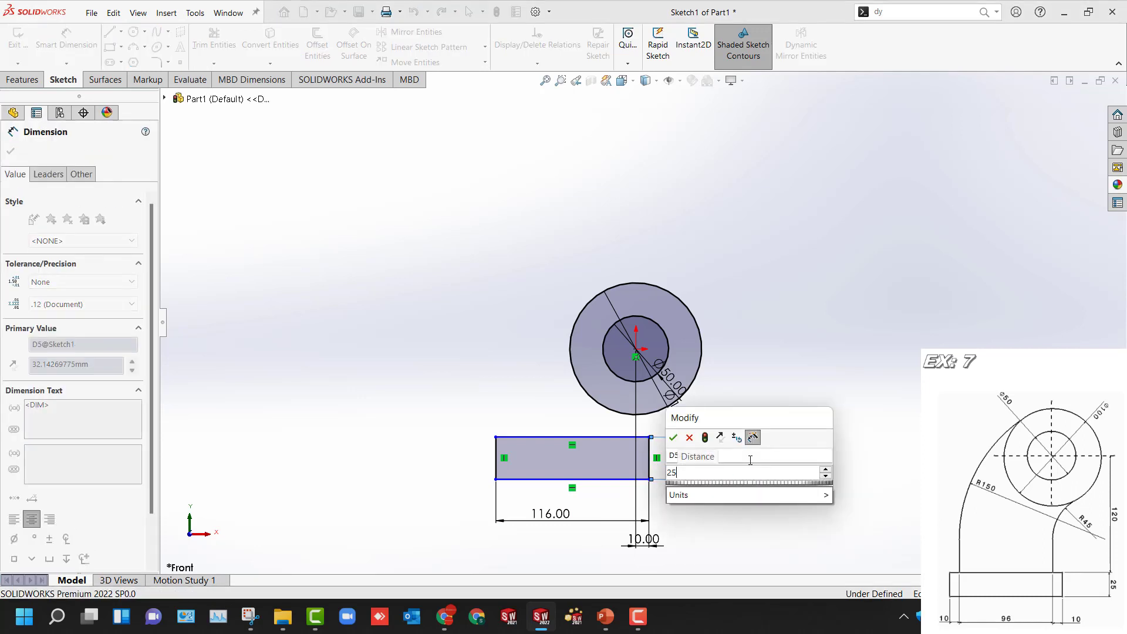
key("Return")
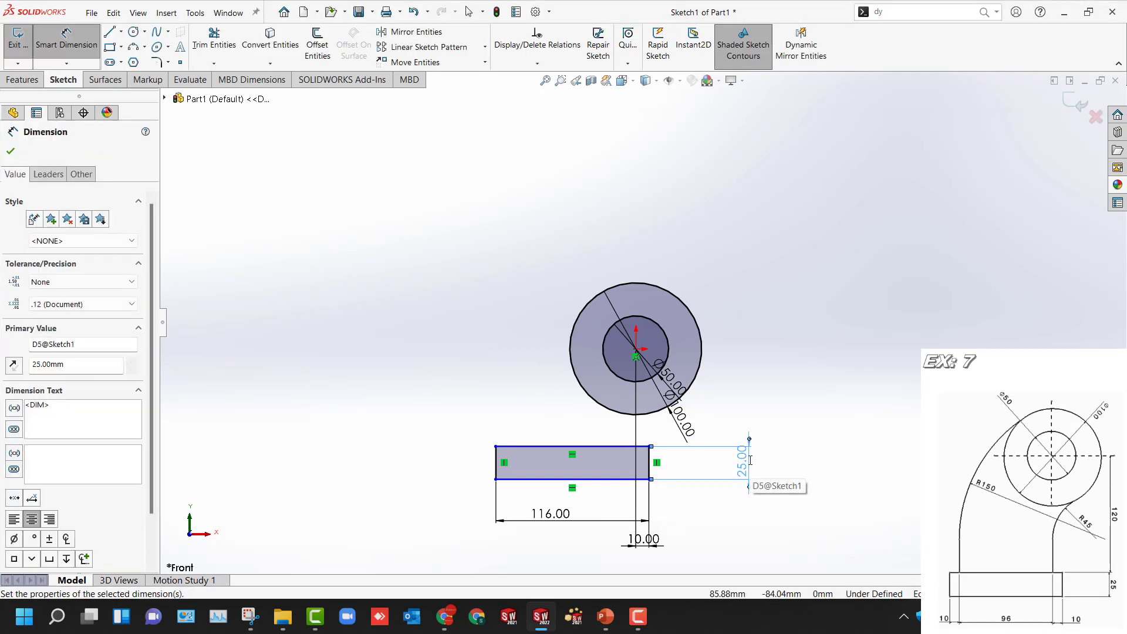
Step: Dimension the vertical distance from the rectangle's top edge to the circles' center at 120 mm
left_click(615, 447)
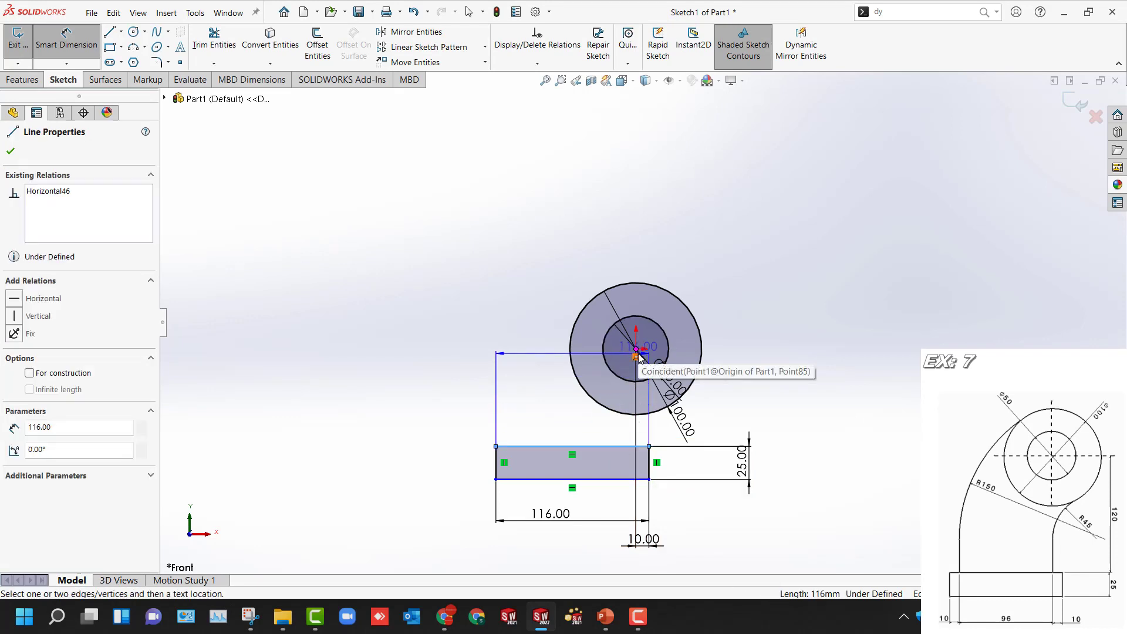
left_click(637, 350)
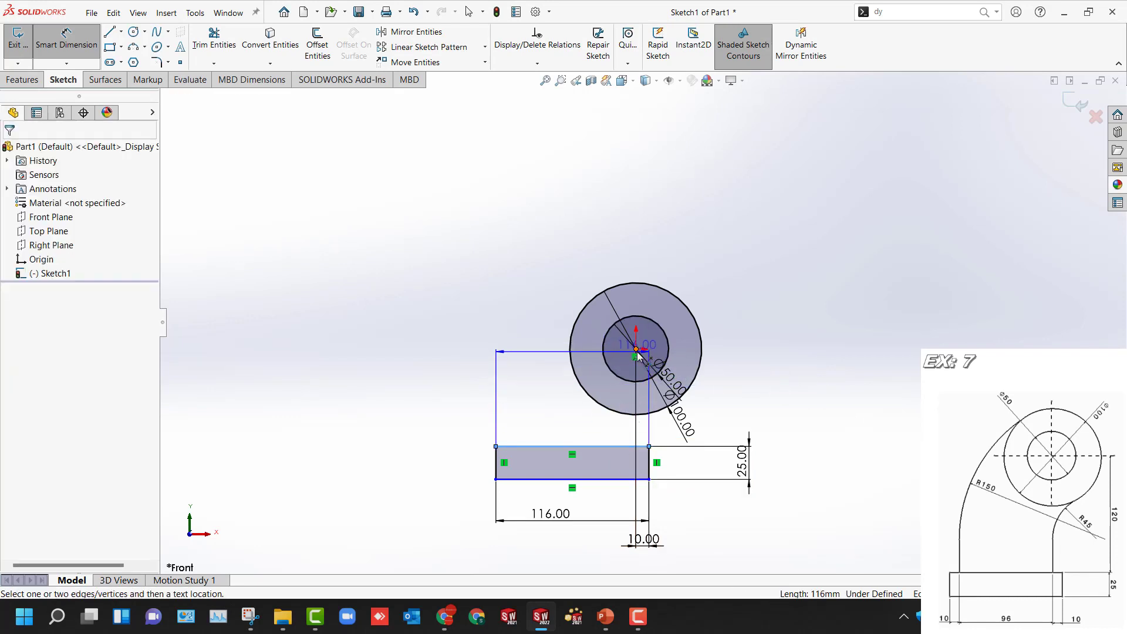
left_click(772, 394)
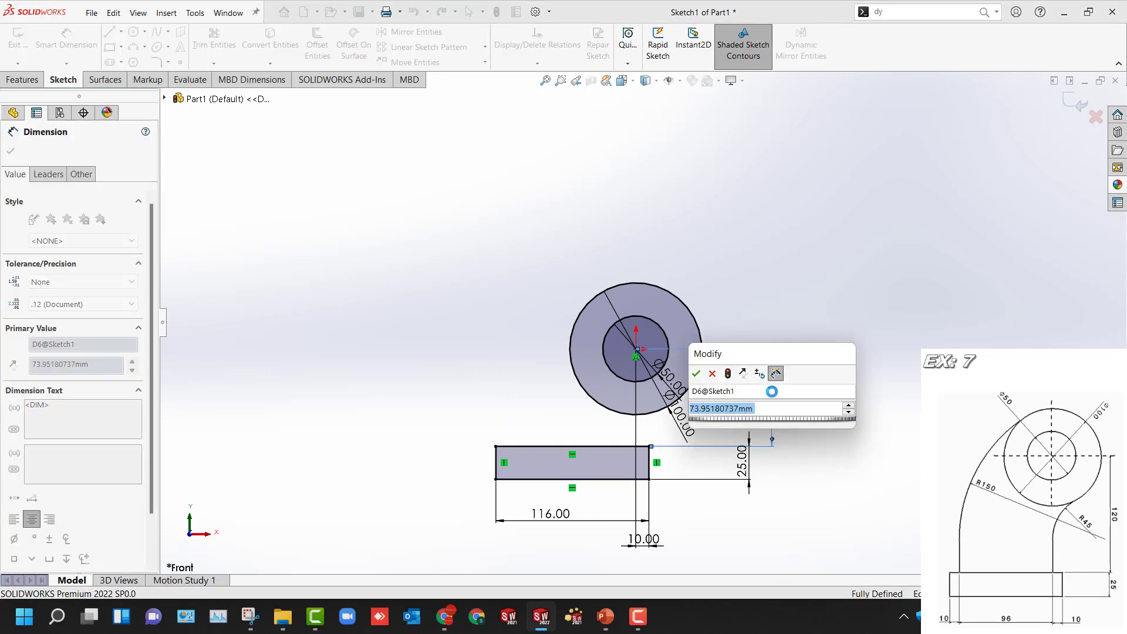
type("120")
key("Return")
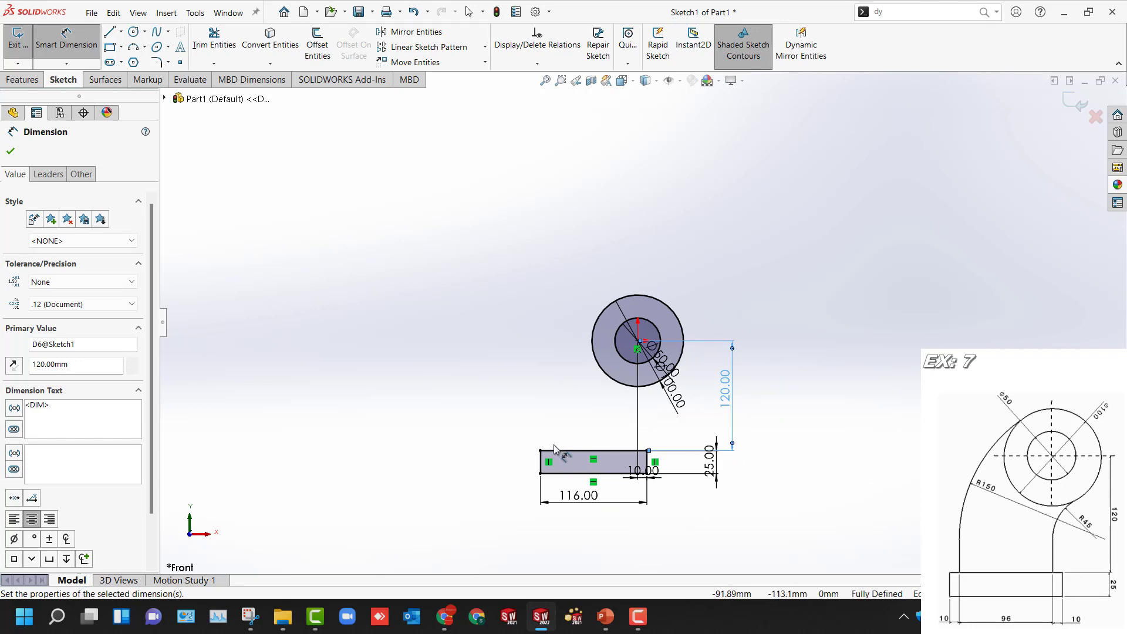
key("Escape")
Step: Draw a vertical line about 120 mm long upward from the rectangle's top edge, near its left end
key("l")
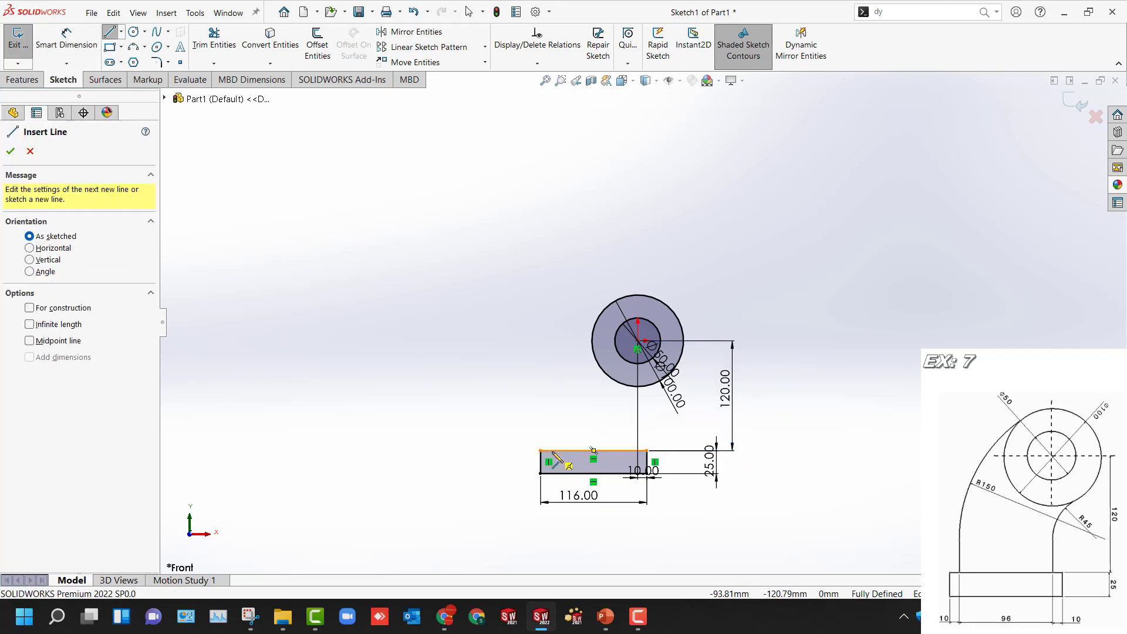
left_click(552, 450)
left_click(551, 341)
key("Escape")
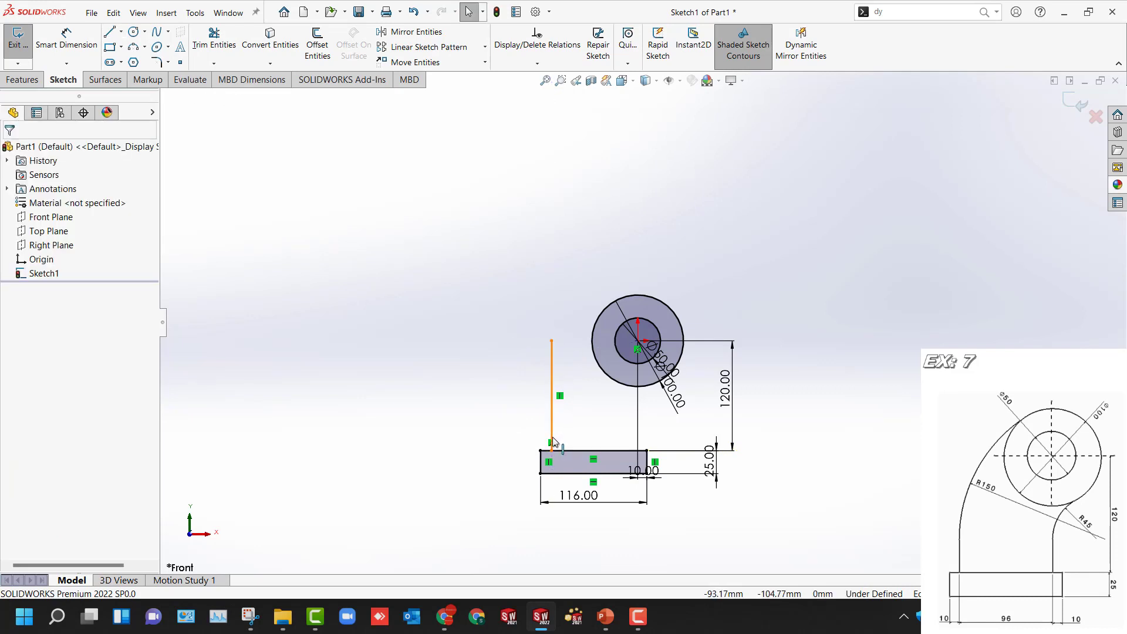
Step: Dimension the horizontal distance between the new vertical line and the rectangle's left edge at 10 mm
key("d")
left_click(552, 407)
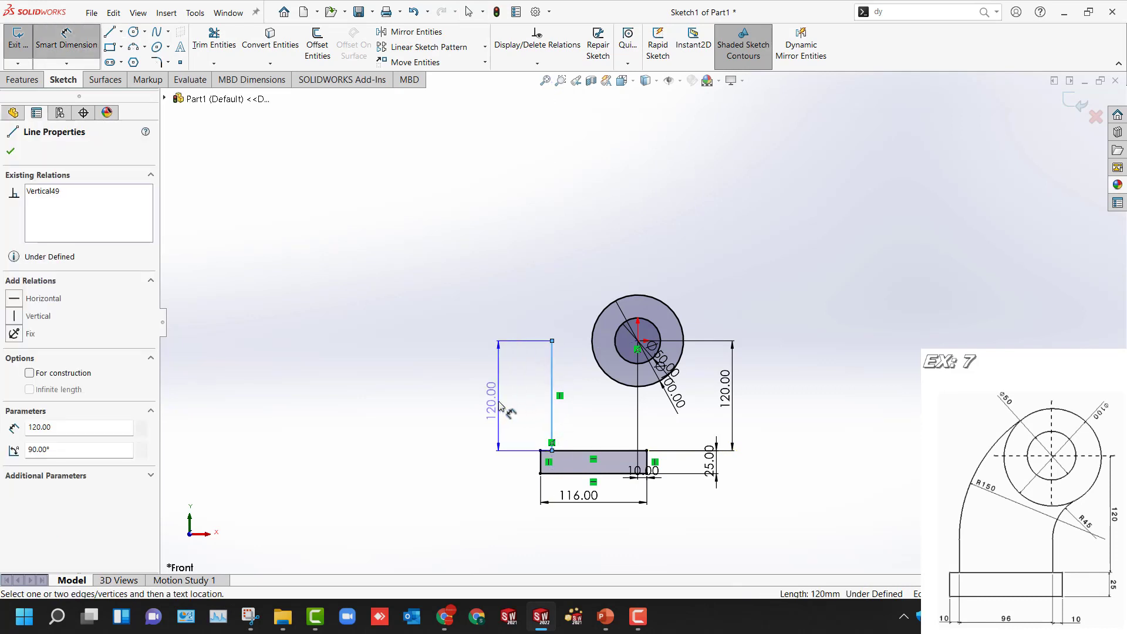
key("Escape")
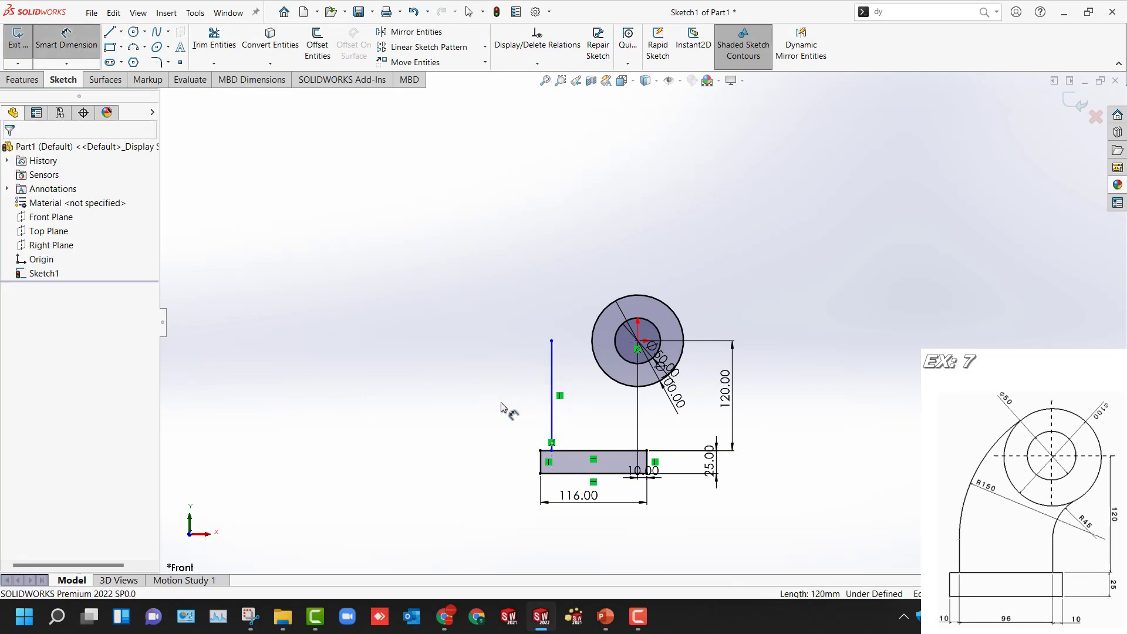
left_click(552, 428)
left_click(541, 462)
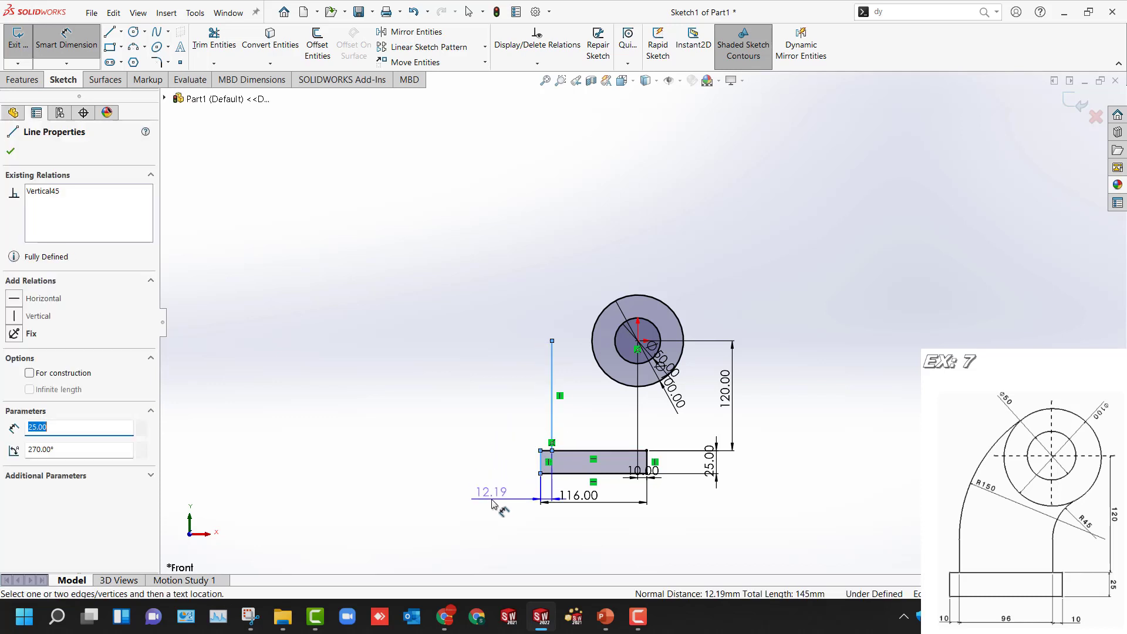
left_click(493, 519)
type("10")
key("Return")
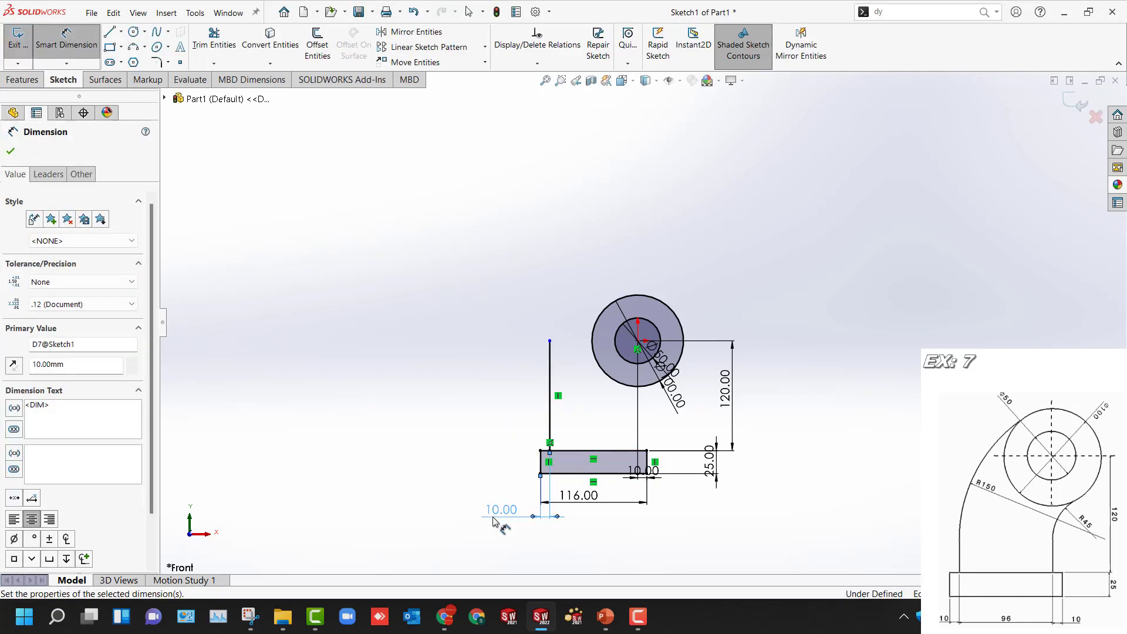
key("Escape")
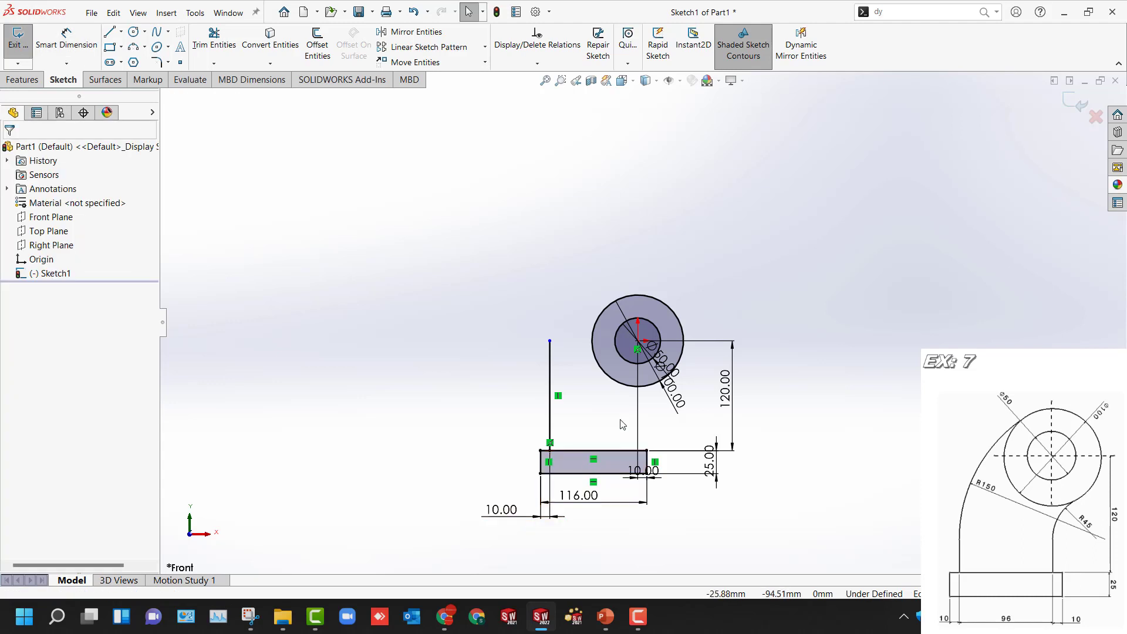
Step: Draw a 70 mm vertical line from the rectangle's top edge directly below the circles' center up to the outer circle's lowest point
key("l")
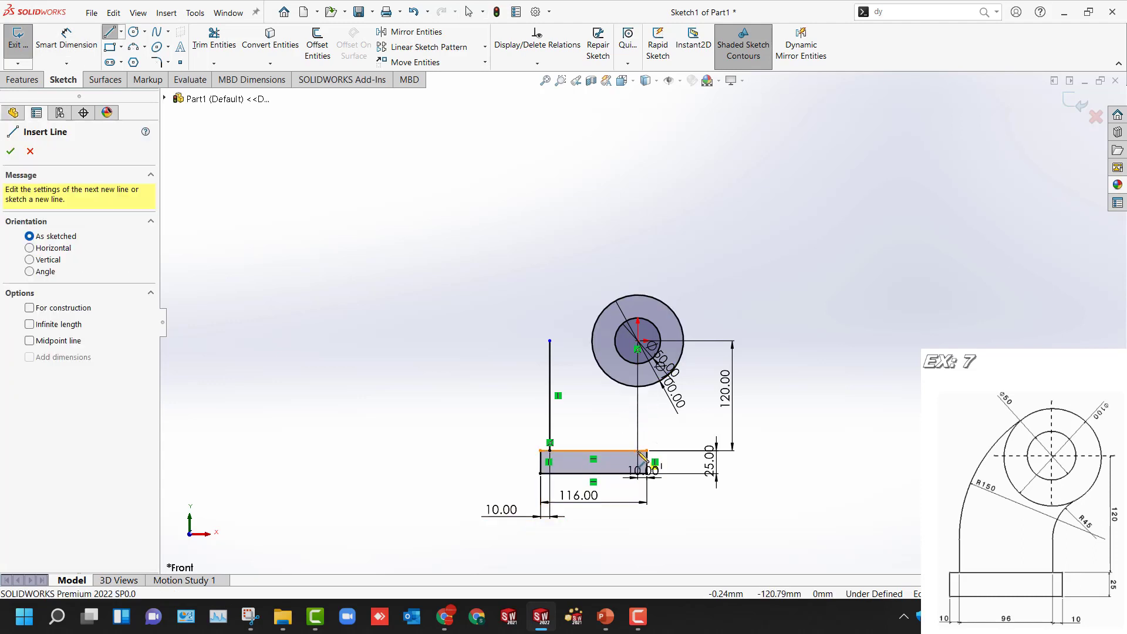
left_click(637, 450)
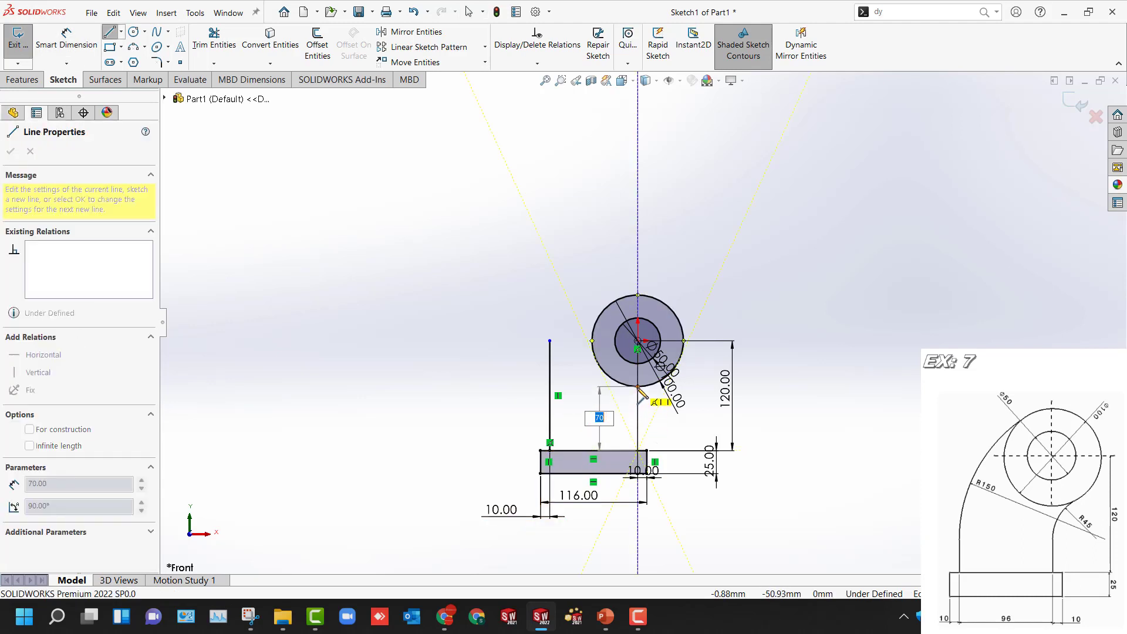
left_click(638, 386)
key("Escape")
Step: Shorten the left vertical line by lowering its free upper endpoint to about Y -12.71 mm
scroll(615, 442, "down", 3)
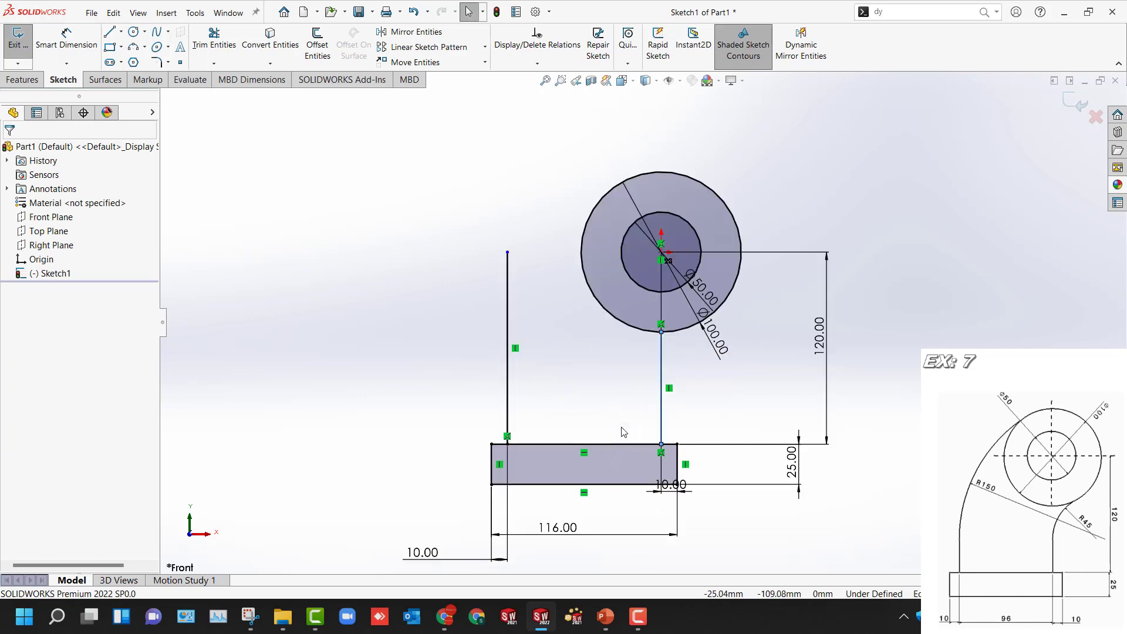
left_click_drag(507, 252, 509, 272)
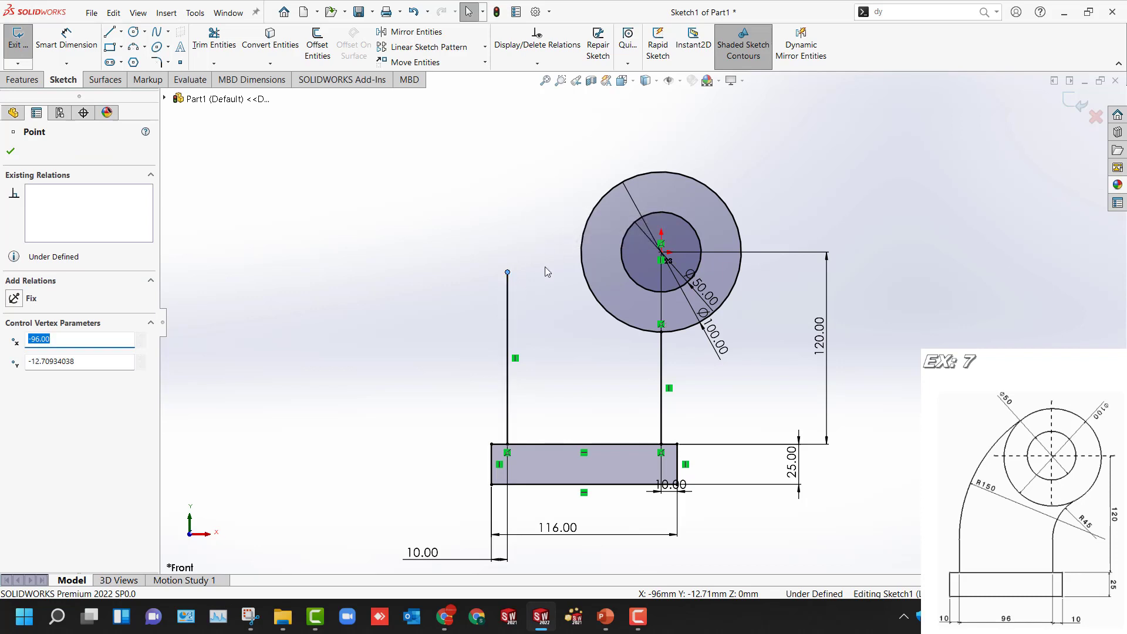
left_click(465, 268)
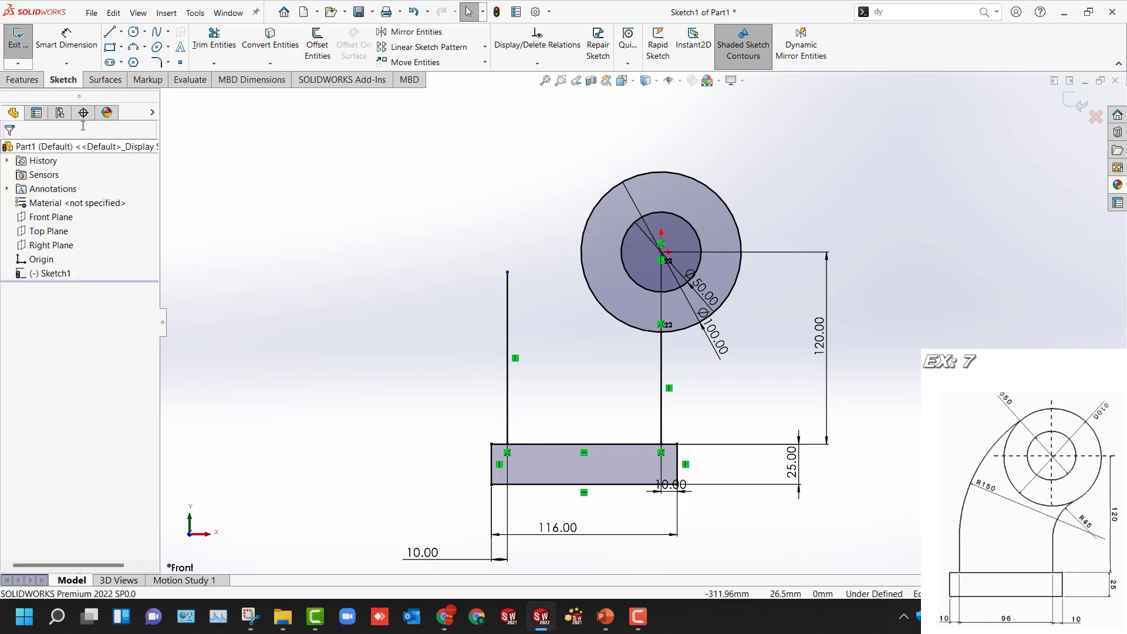
Step: Draw a 3 Point Arc of about 94 mm radius from the left line's upper endpoint to the outer circle's upper left, bulging outward
left_click(146, 48)
left_click(167, 92)
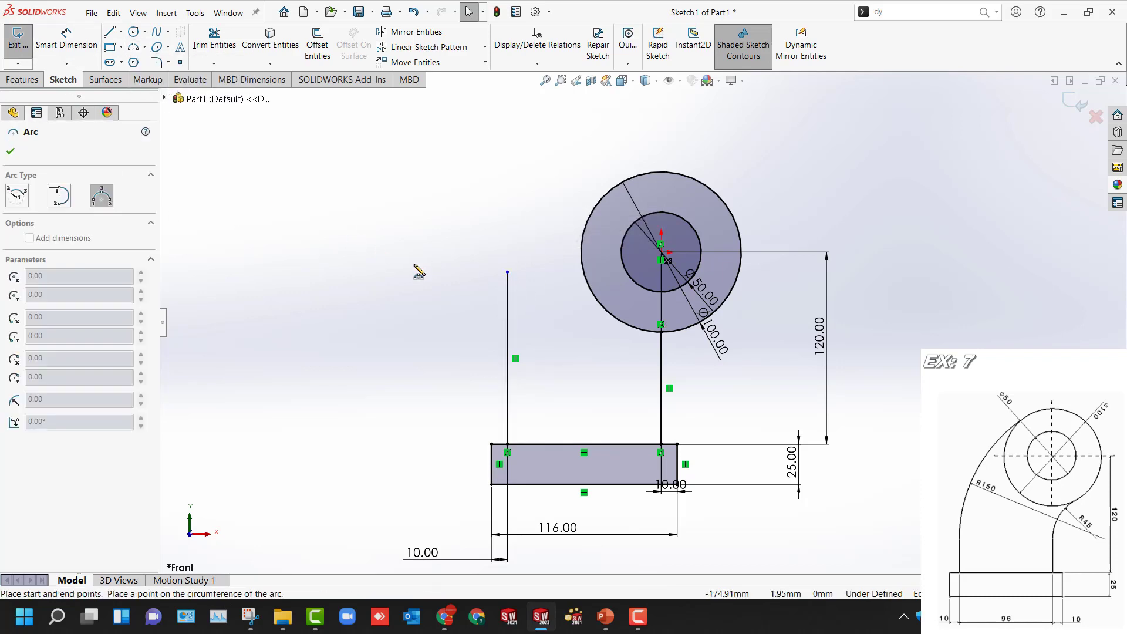
left_click(508, 272)
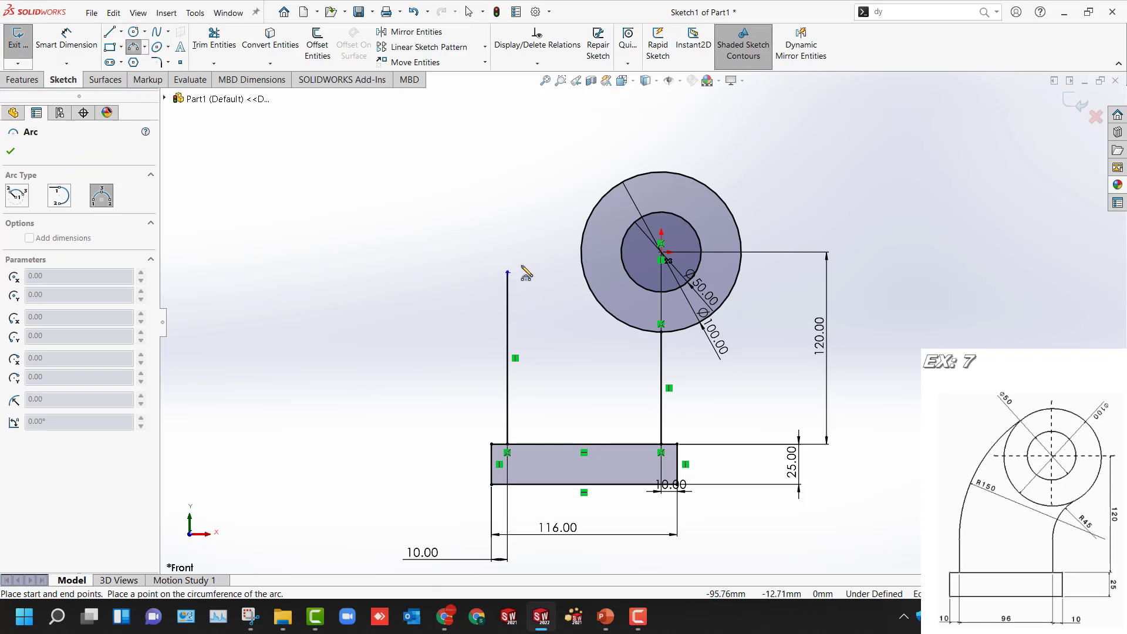
left_click(607, 196)
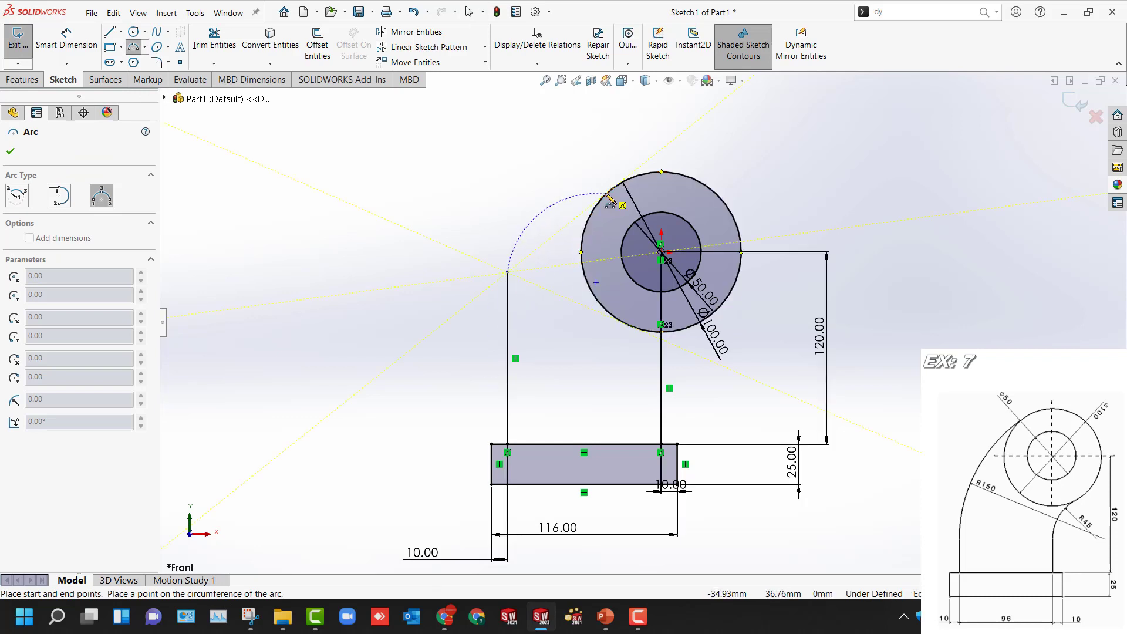
left_click(549, 222)
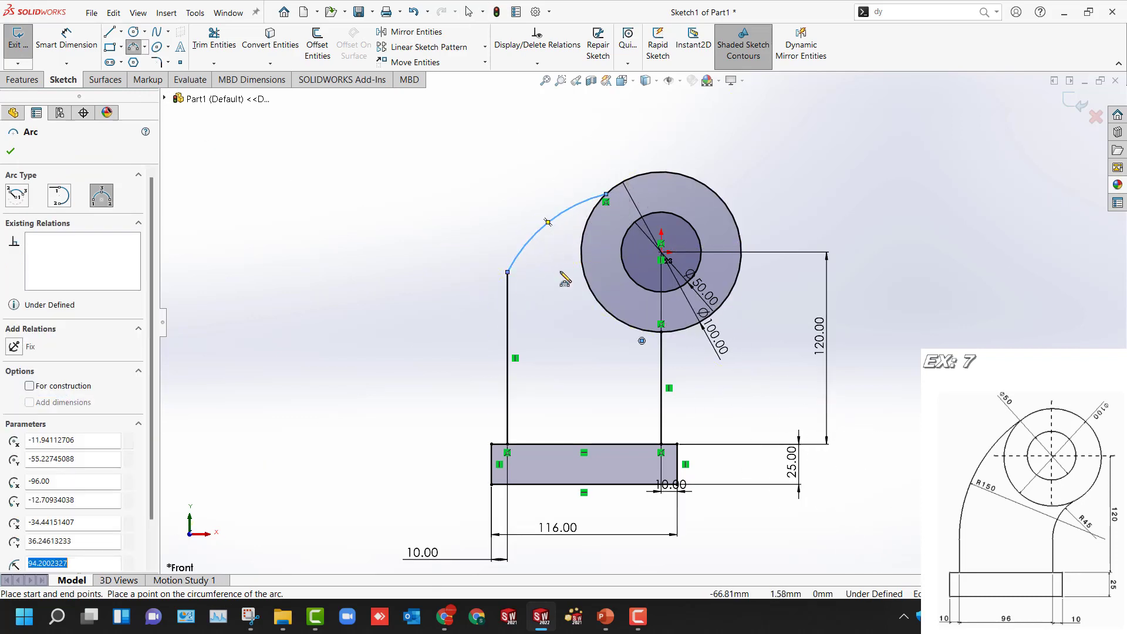
Step: Draw a three-point arc of about 34 mm radius from the right vertical line to the outer circle's lower right
left_click(662, 364)
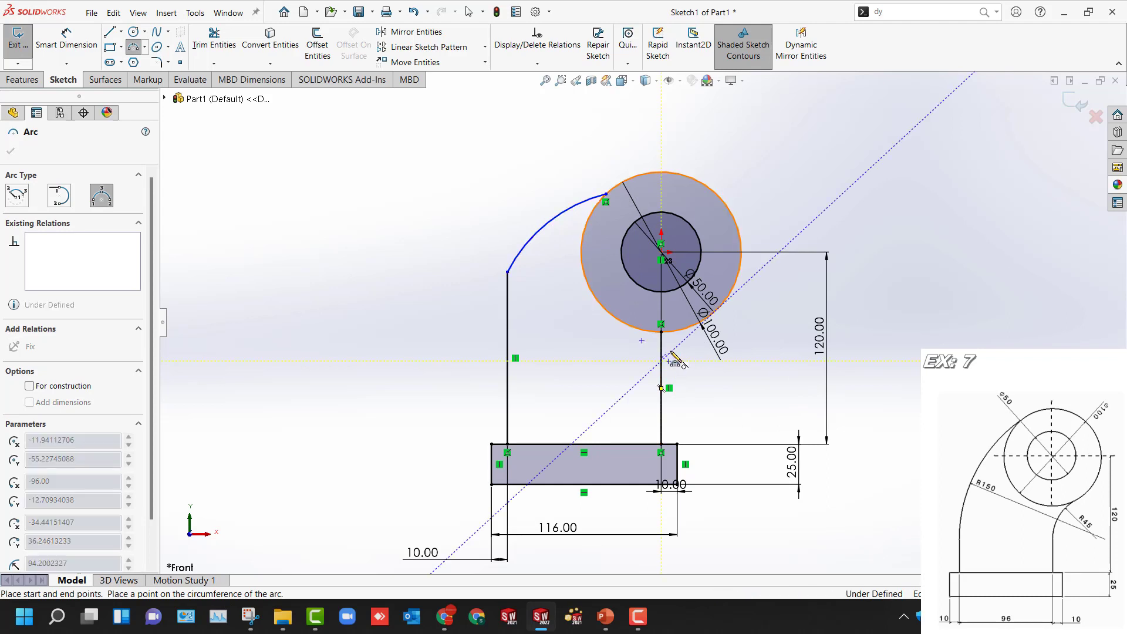
left_click(684, 329)
left_click(681, 343)
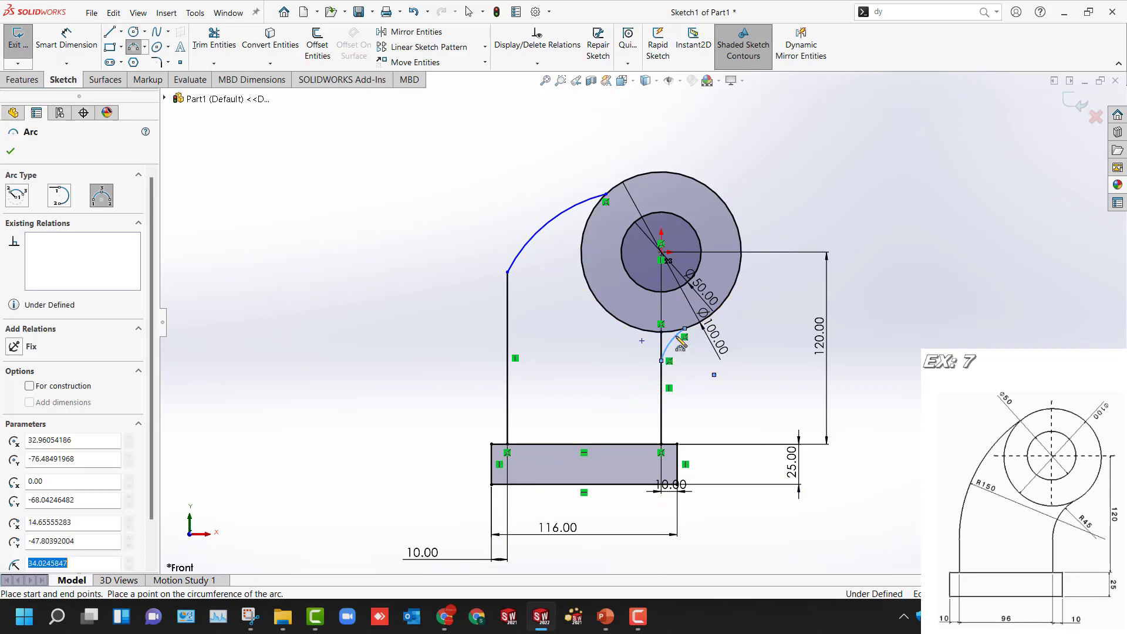
key("Escape")
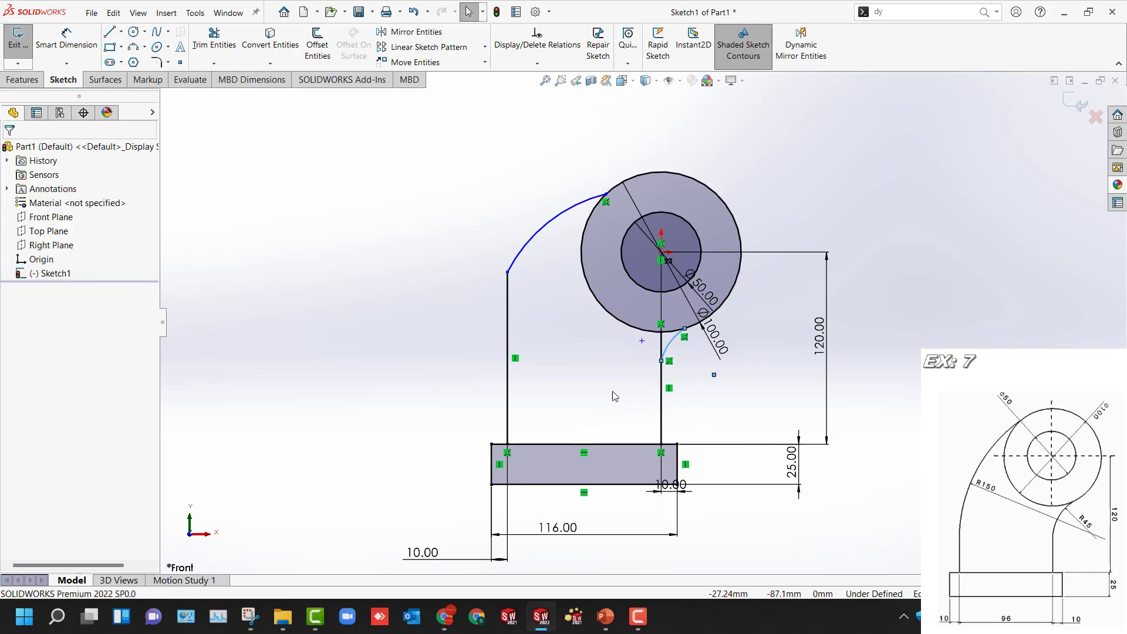
left_click(508, 303)
left_click(516, 261, "ctrl")
left_click(516, 261, "ctrl")
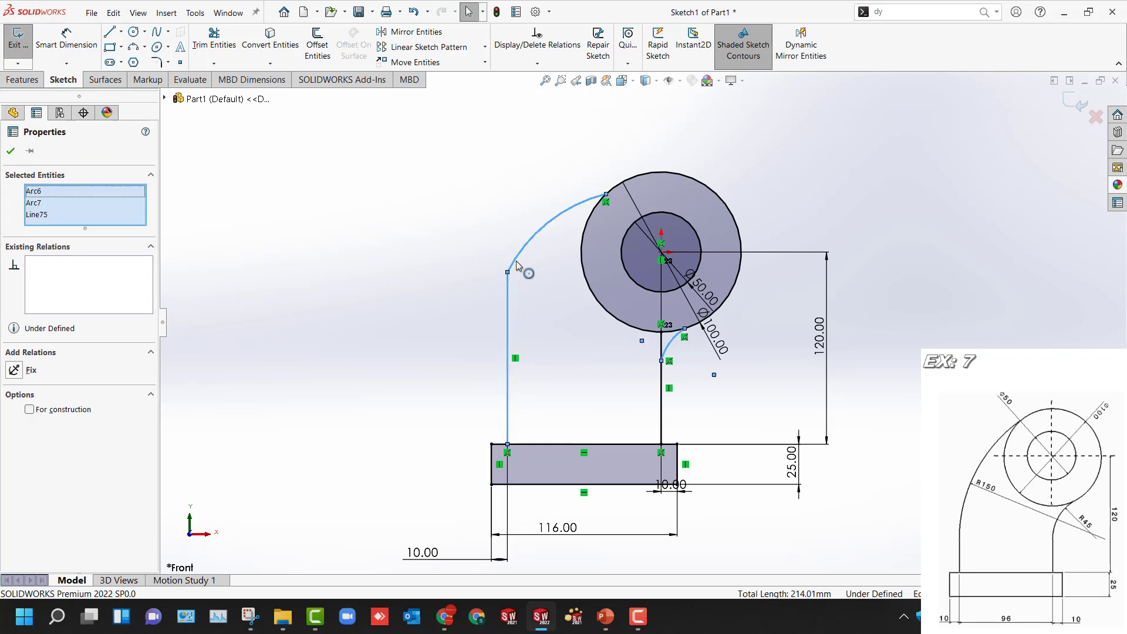
left_click(483, 247)
Step: Make the large arc tangent to the left vertical line
left_click(511, 265)
left_click(508, 305)
left_click(529, 243, "ctrl")
left_click(540, 238)
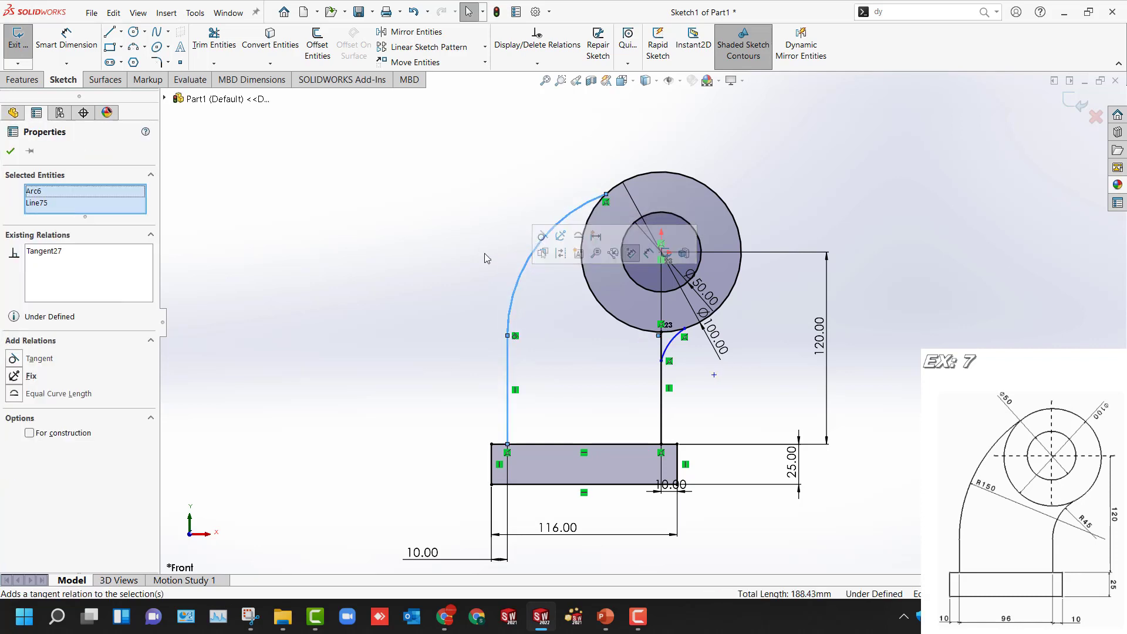
Step: Make the small arc tangent to both the right vertical line and the outer circle
left_click(672, 337)
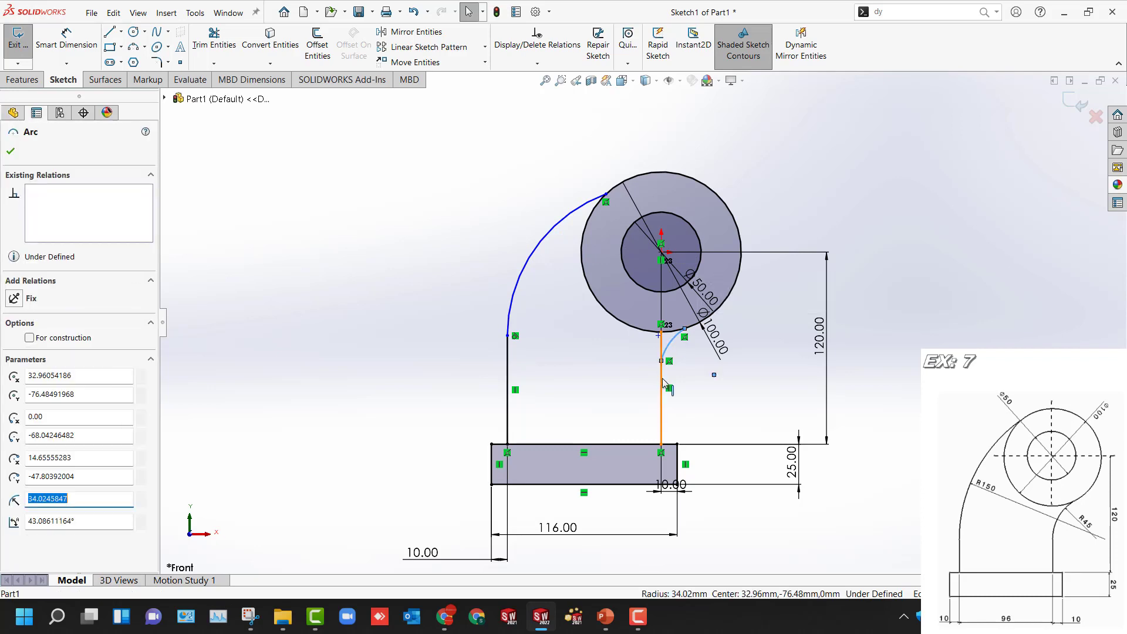
left_click(660, 363, "ctrl")
left_click(704, 396)
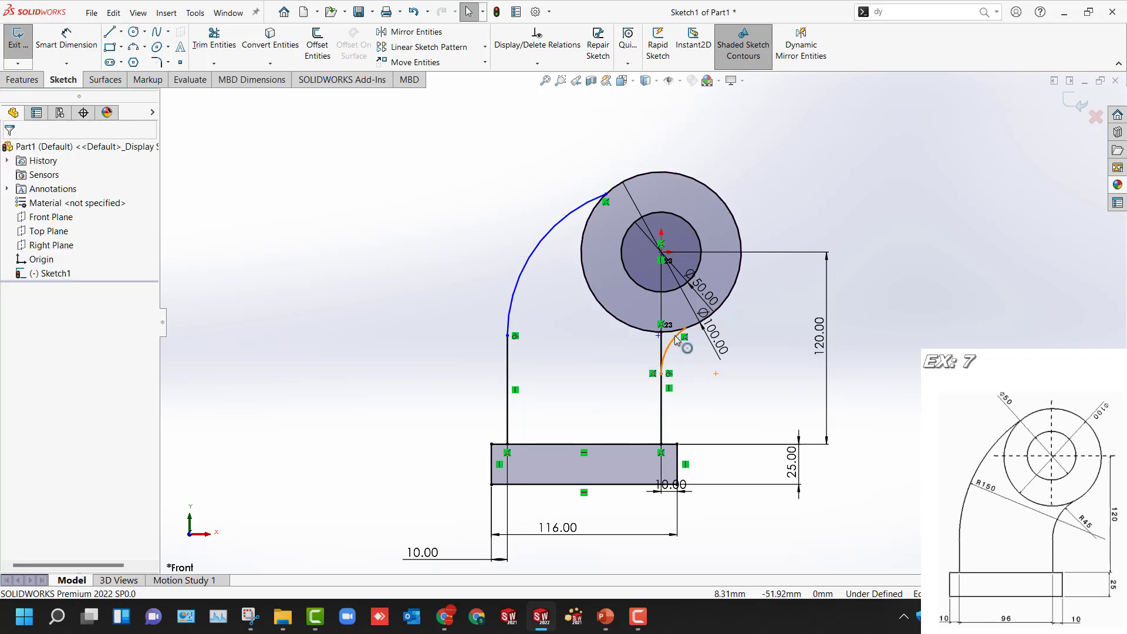
left_click(676, 333)
left_click(713, 310, "ctrl")
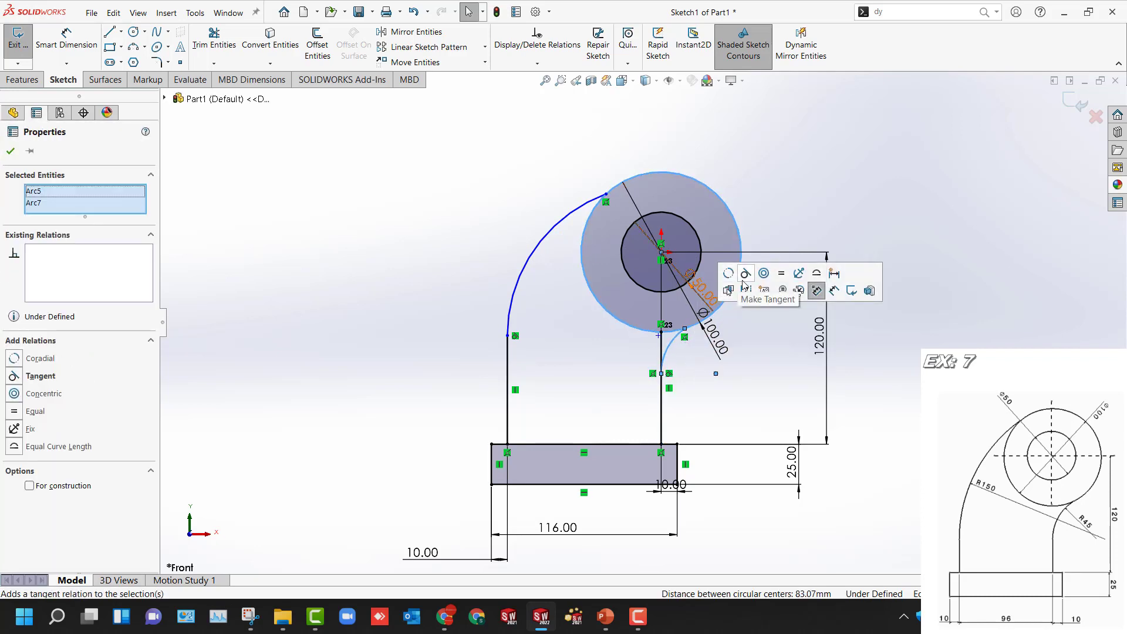
left_click(816, 290)
left_click(575, 250)
Step: Make the large arc tangent to the outer circle
left_click(577, 198)
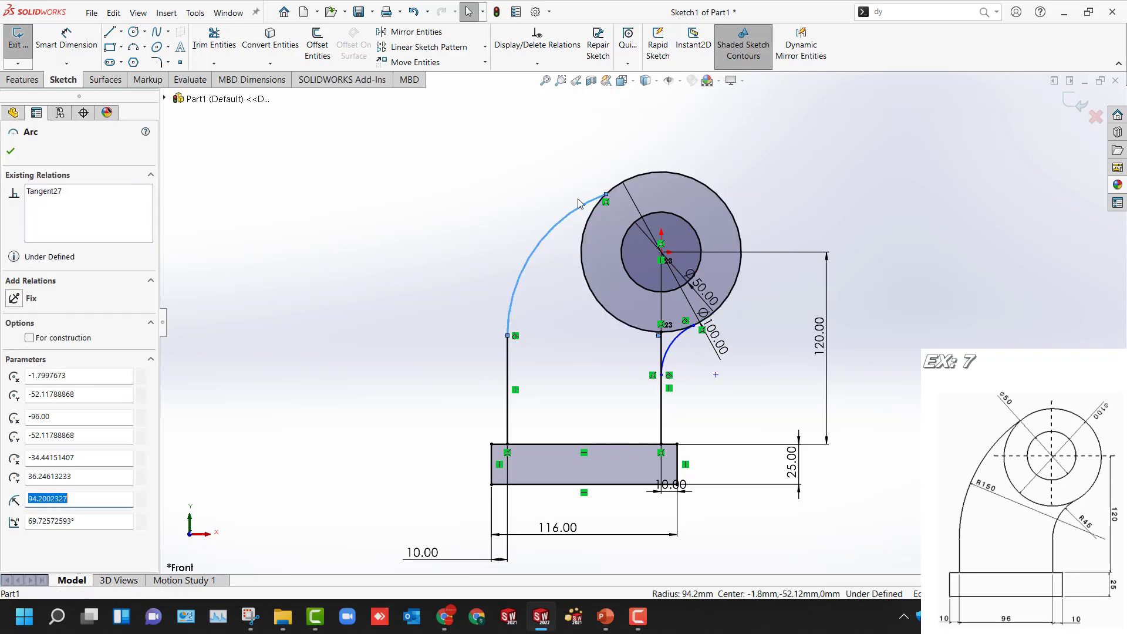
left_click(639, 175, "ctrl")
left_click(690, 123)
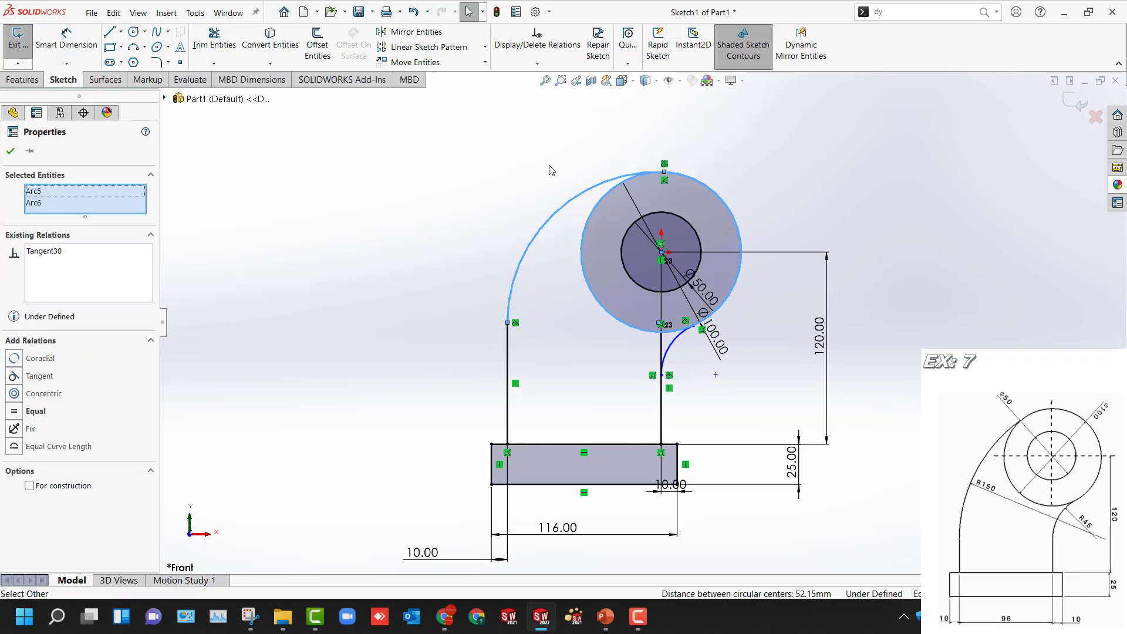
left_click(534, 275)
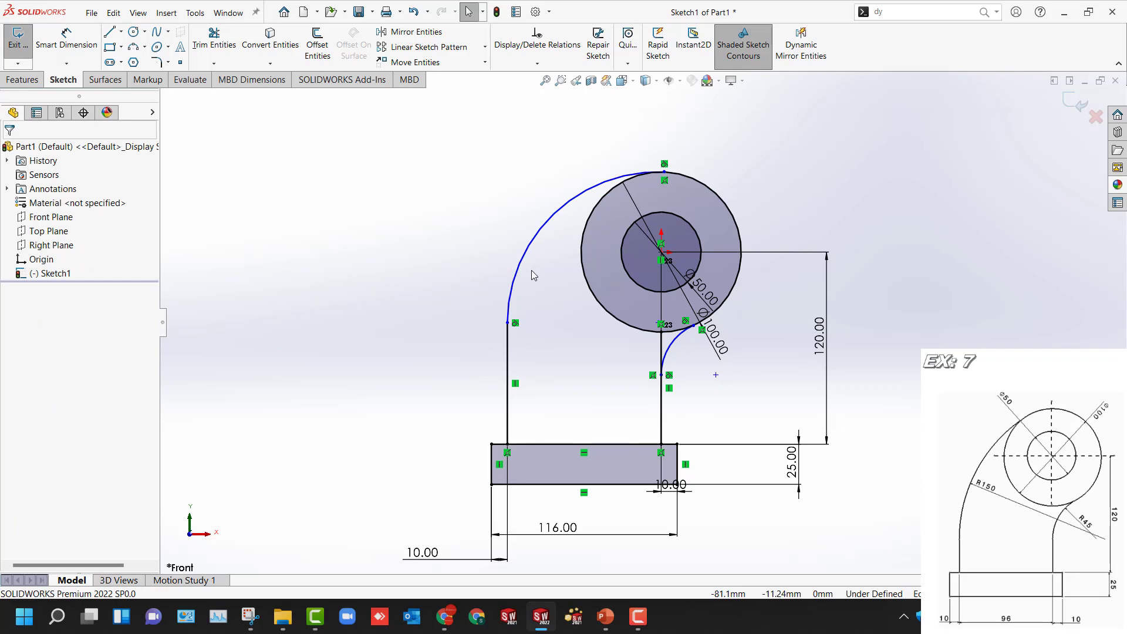
Step: Dimension the small arc below the outer circle with a radius of 45 mm
scroll(558, 295, "down", 3)
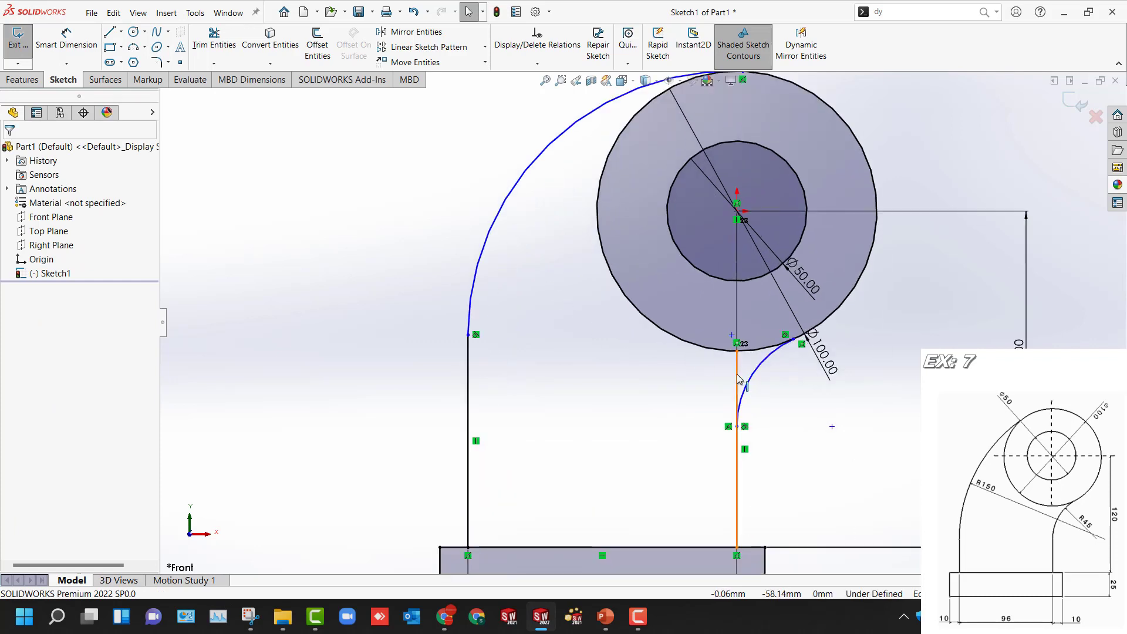
key("d")
left_click(757, 377)
left_click(791, 398)
type("45")
key("Return")
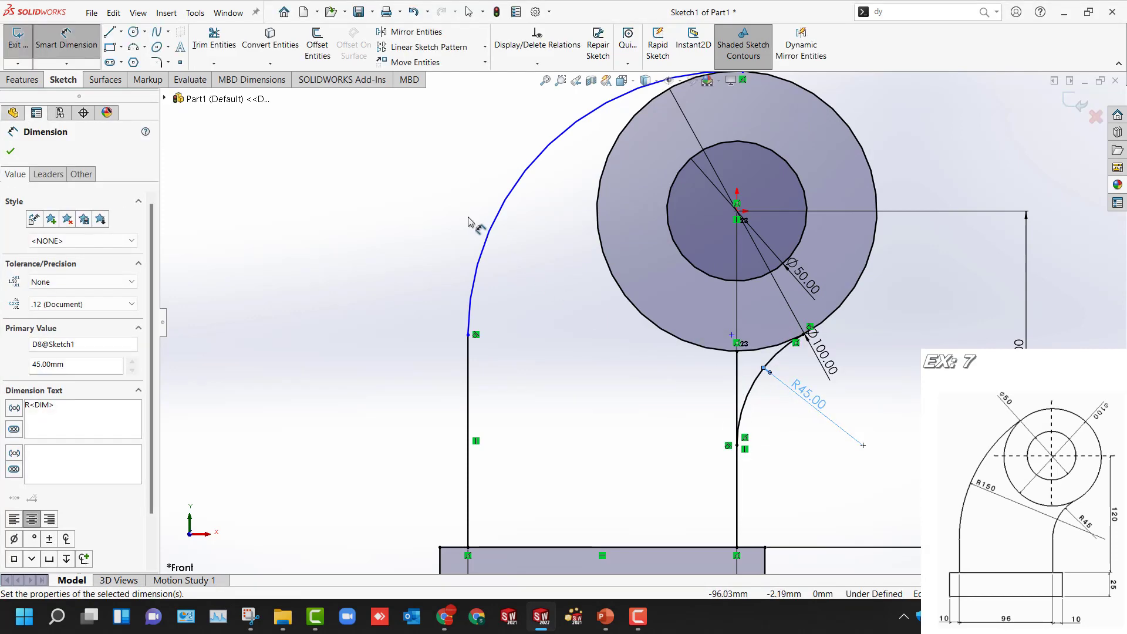
Step: Dimension the large left arc with a radius of 150 mm
left_click(492, 238)
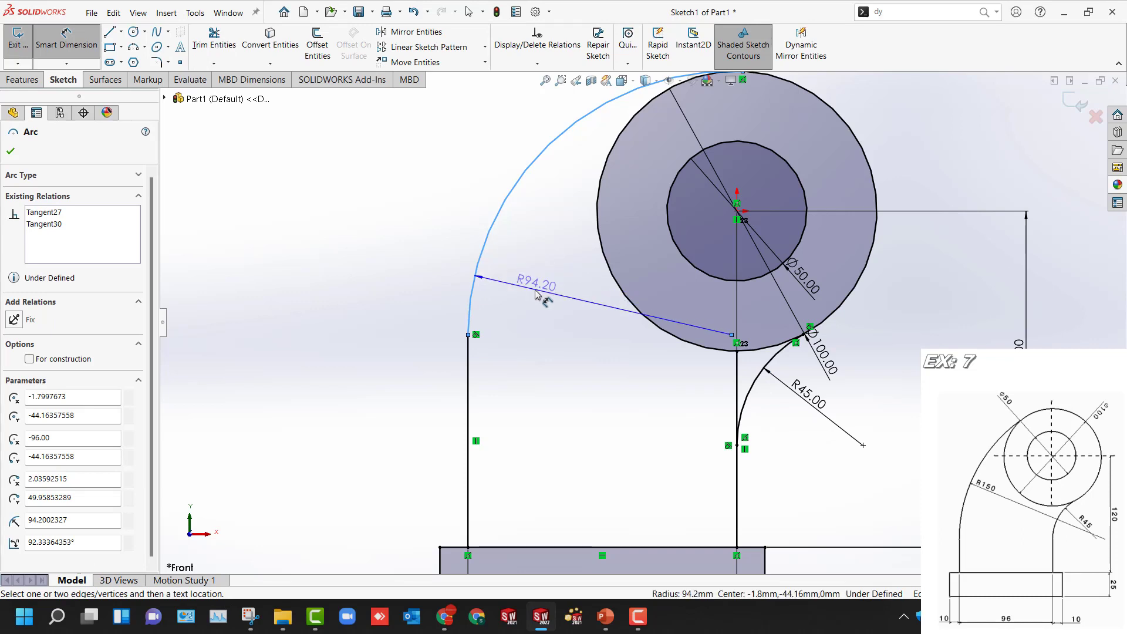
left_click(535, 293)
type("150")
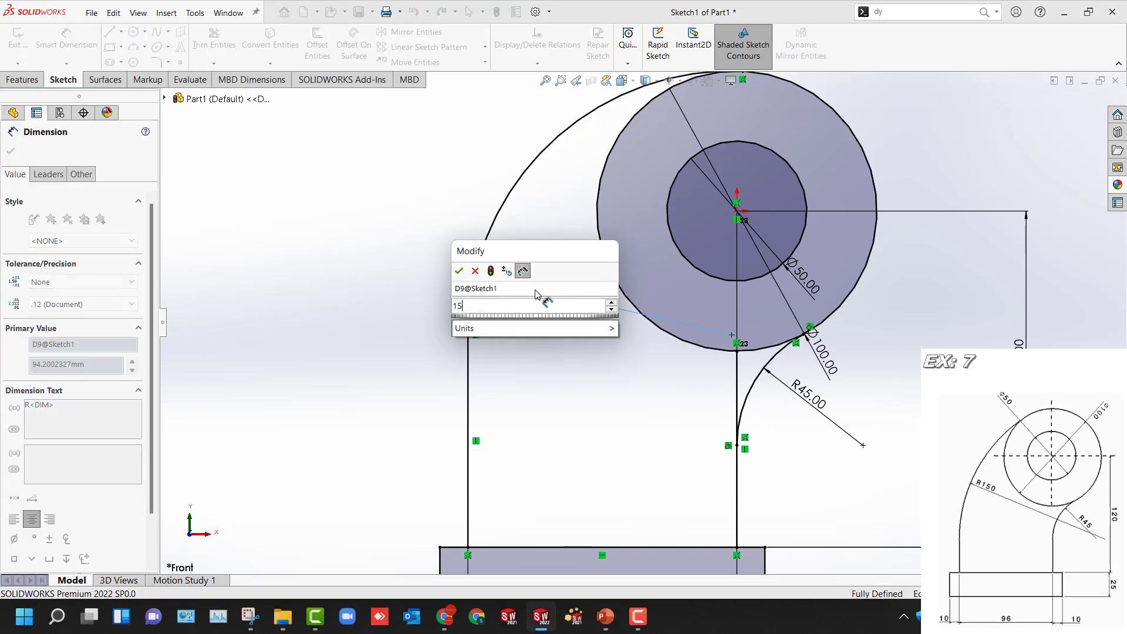
key("Return")
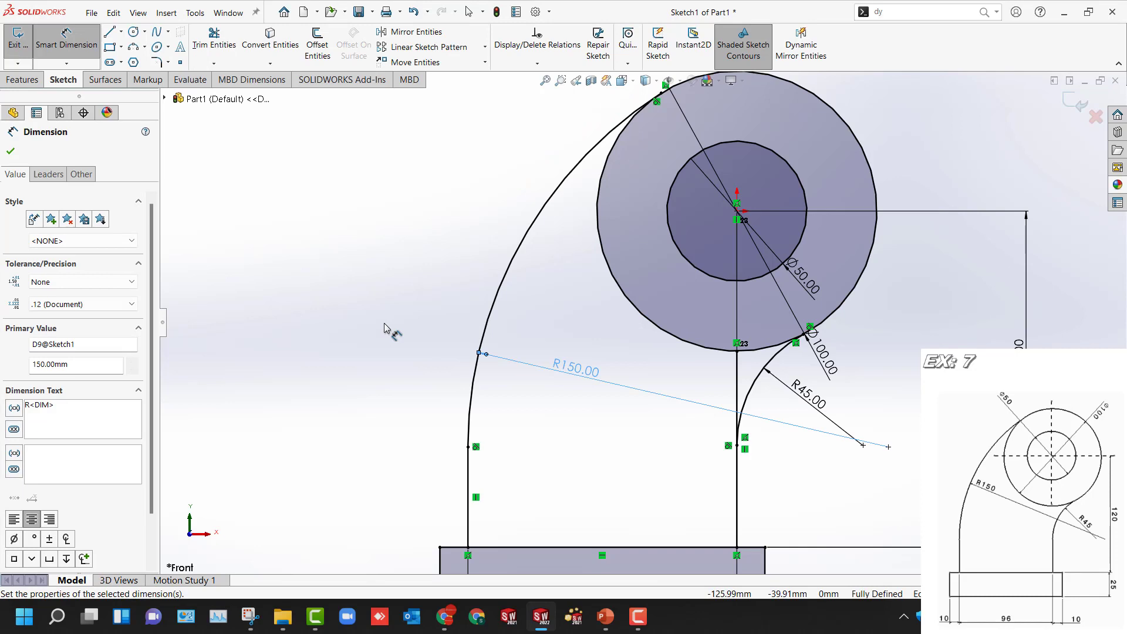
key("Escape")
Step: Trim away the excess part of the neck's right vertical line between the small arc's lower end and the outer circle
key("z")
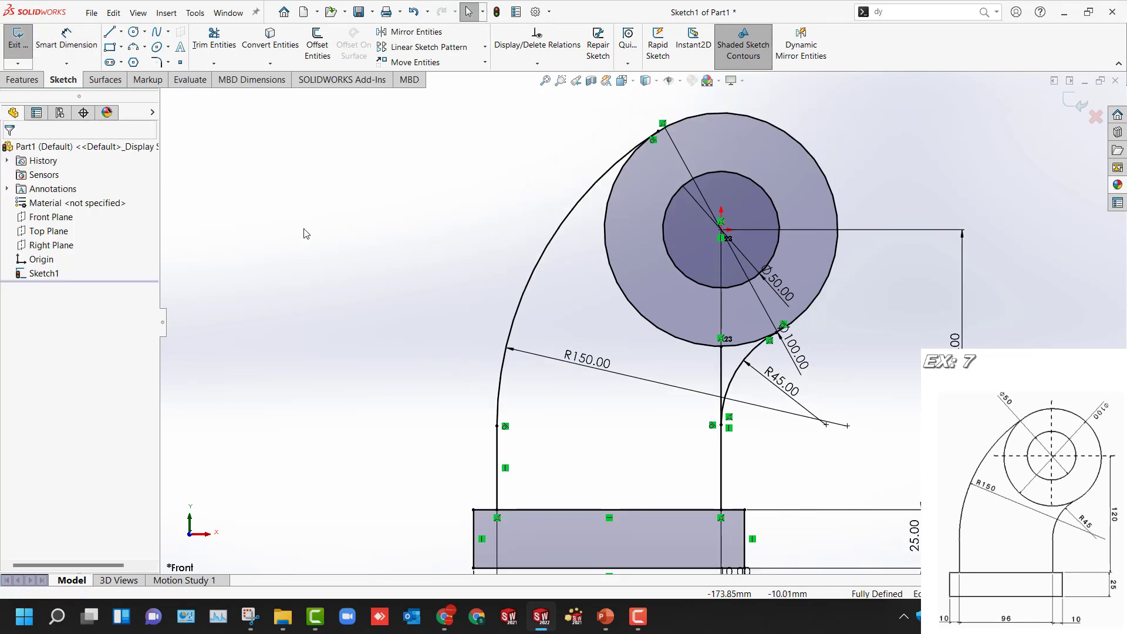
left_click(213, 63)
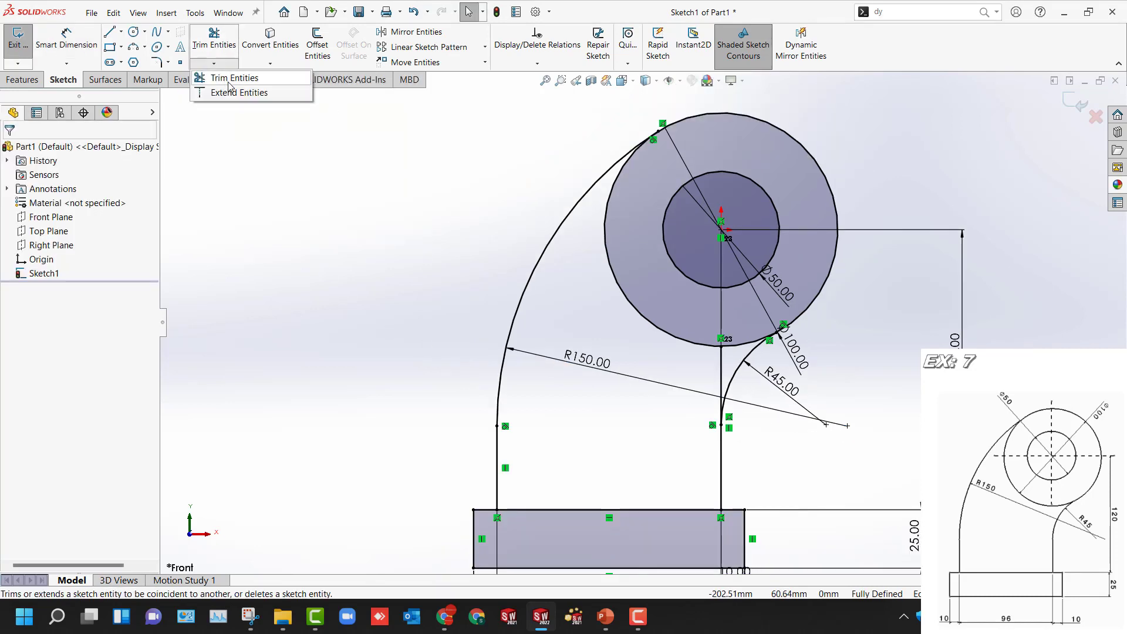
left_click(230, 79)
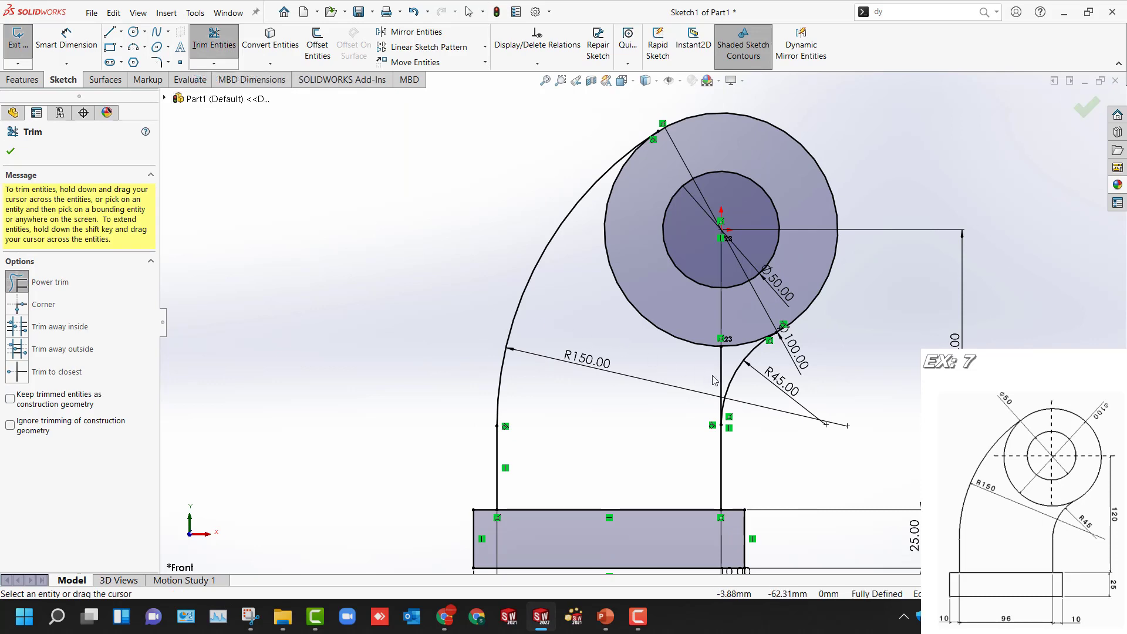
scroll(706, 373, "down", 2)
mouse_move(703, 366)
left_mouse_down()
mouse_move(724, 367)
mouse_move(702, 367)
left_mouse_up()
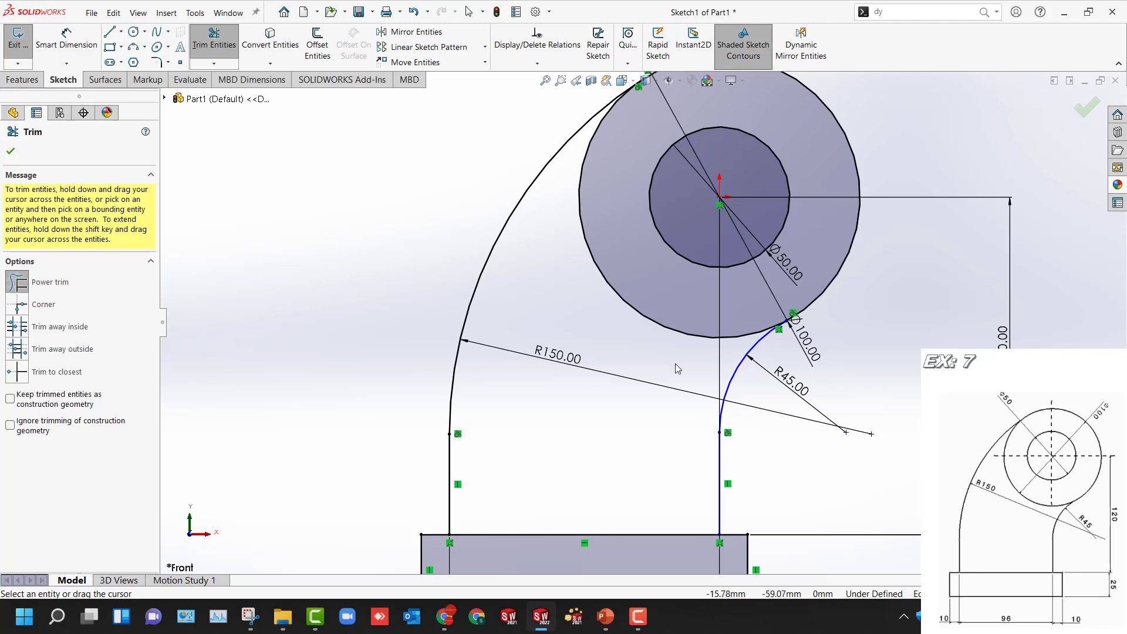
key("Escape")
Step: Try to tie the neck's right vertical line to the circles' centre with midpoint and coincident relations
left_click(728, 463)
left_click_drag(730, 465, 750, 465)
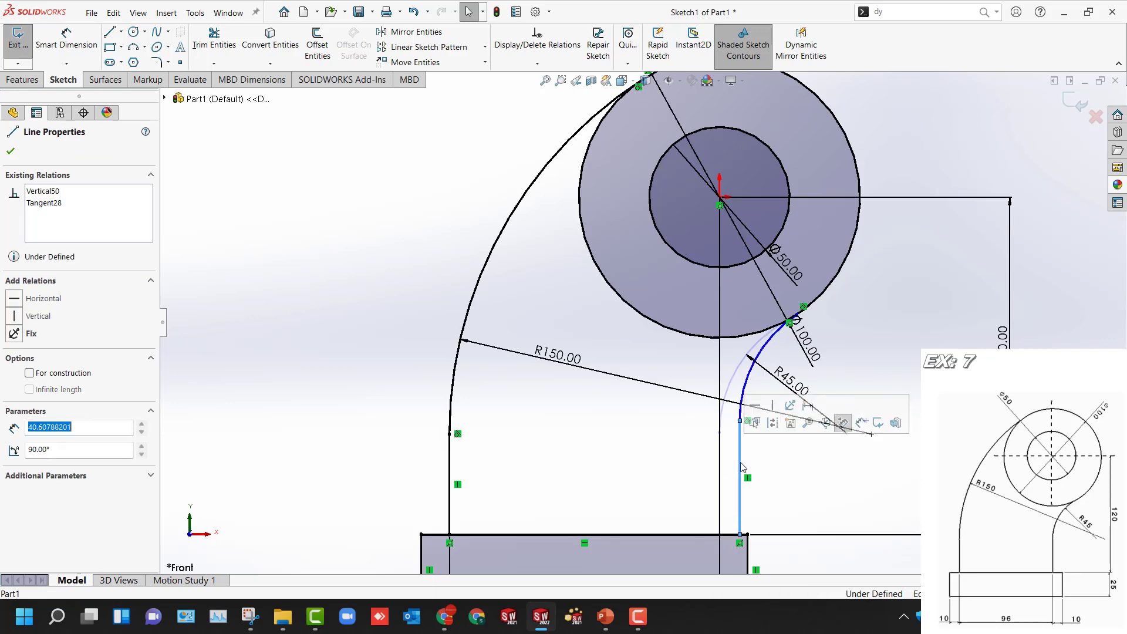
left_click(720, 199, "ctrl")
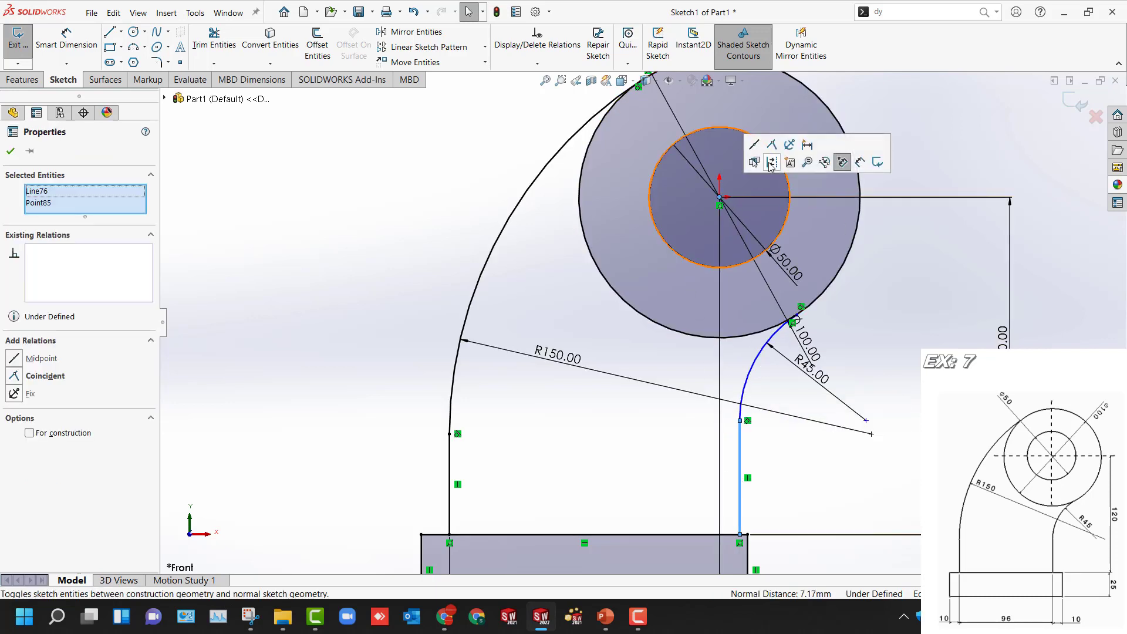
left_click(756, 145)
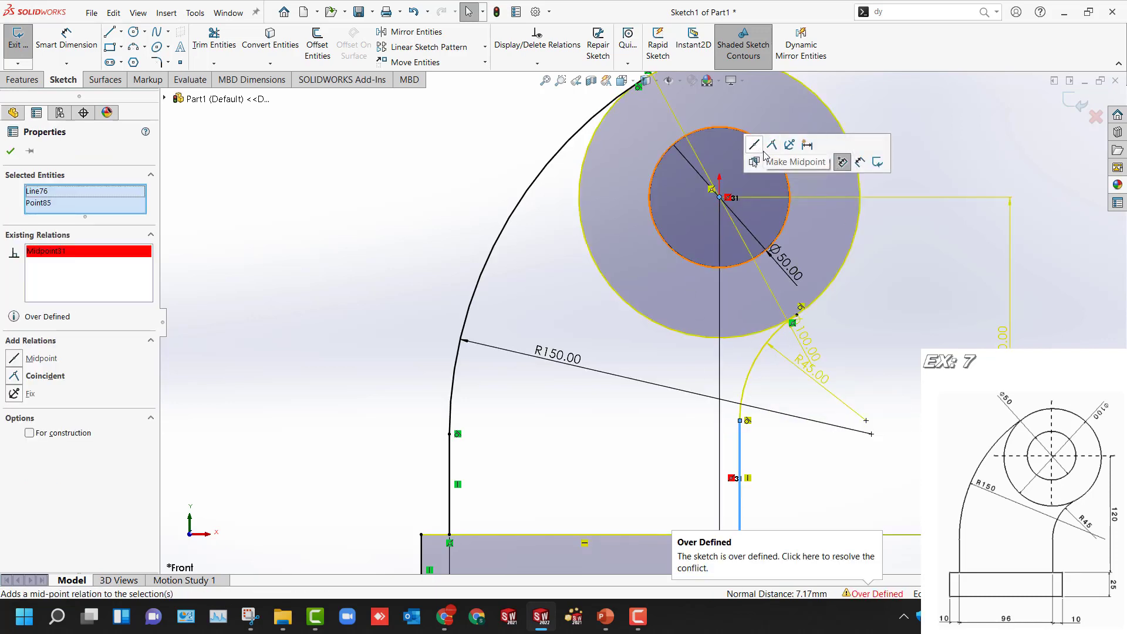
left_click(771, 144)
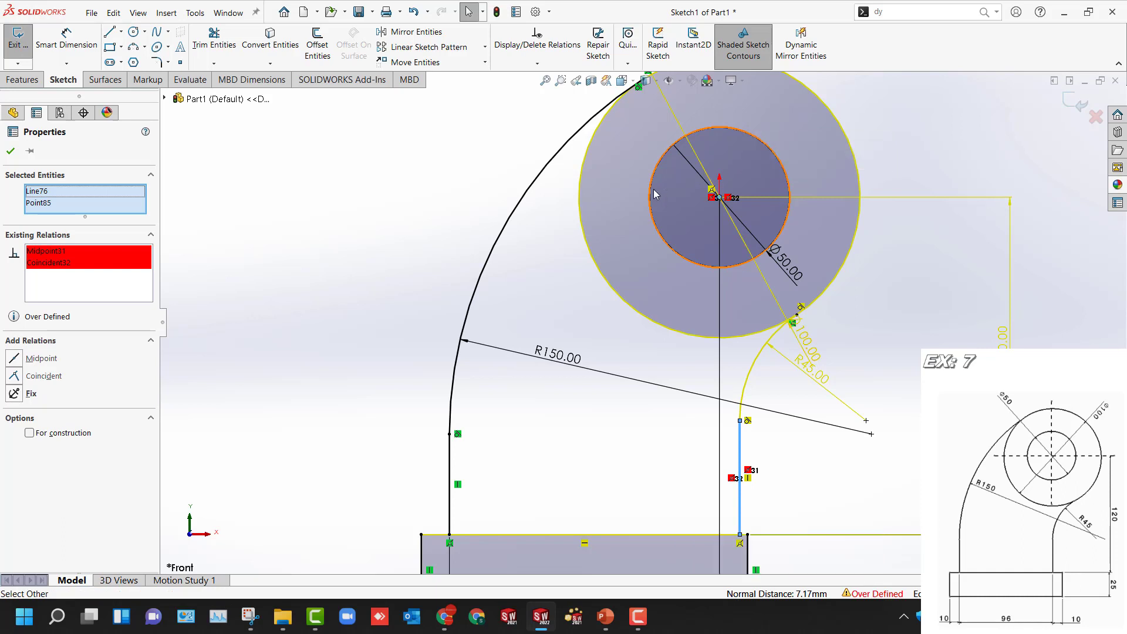
key("Escape")
scroll(640, 320, "up", 3)
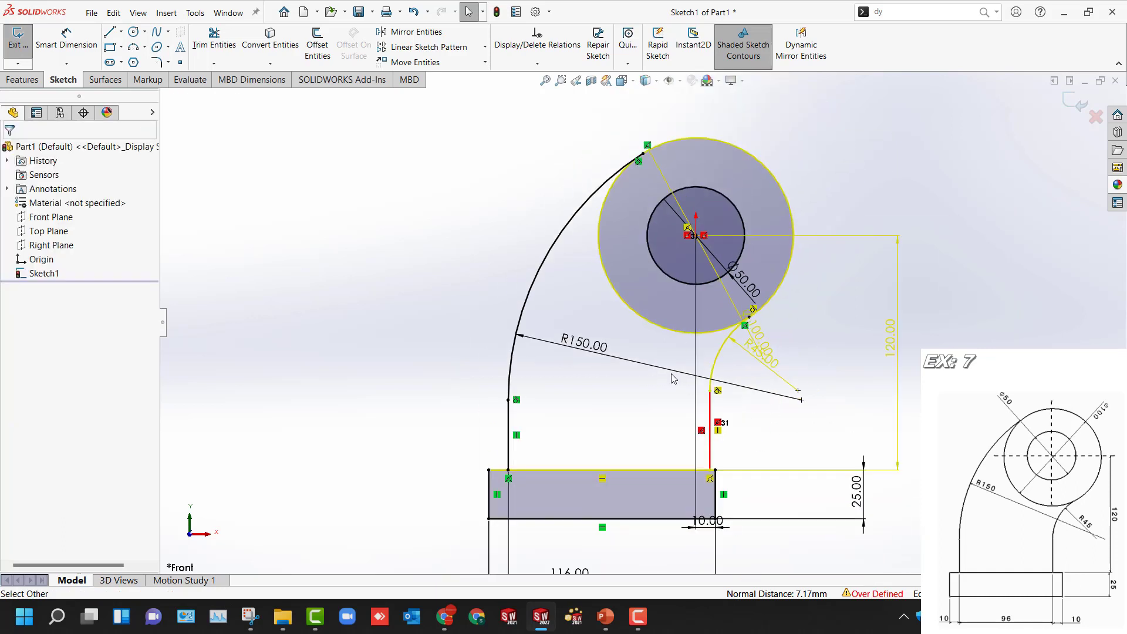
left_click(859, 595)
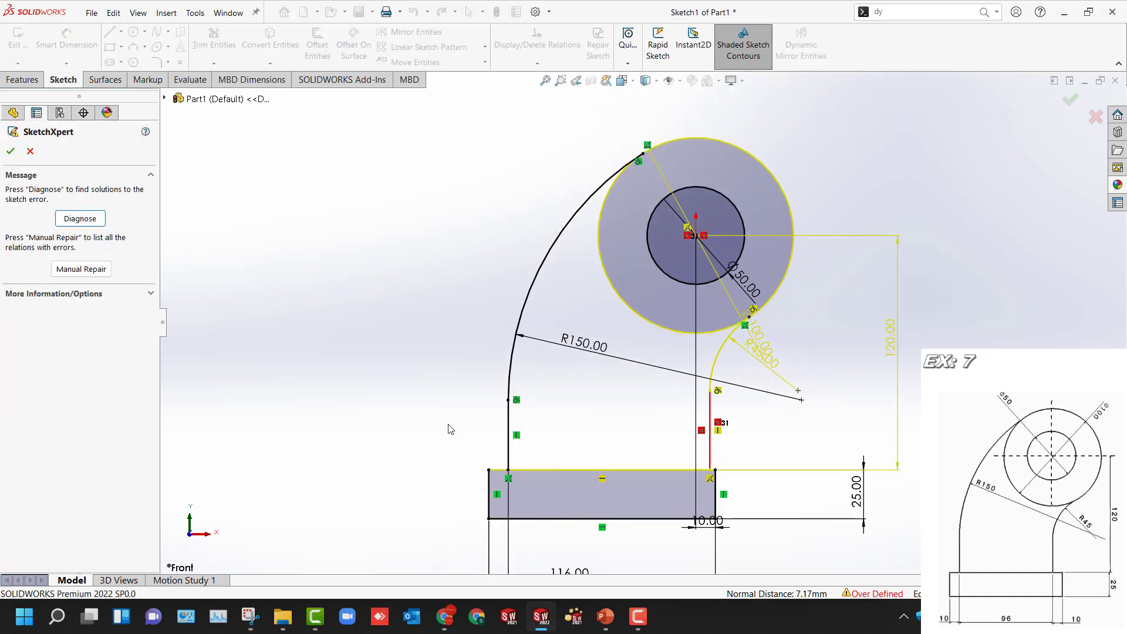
left_click(81, 271)
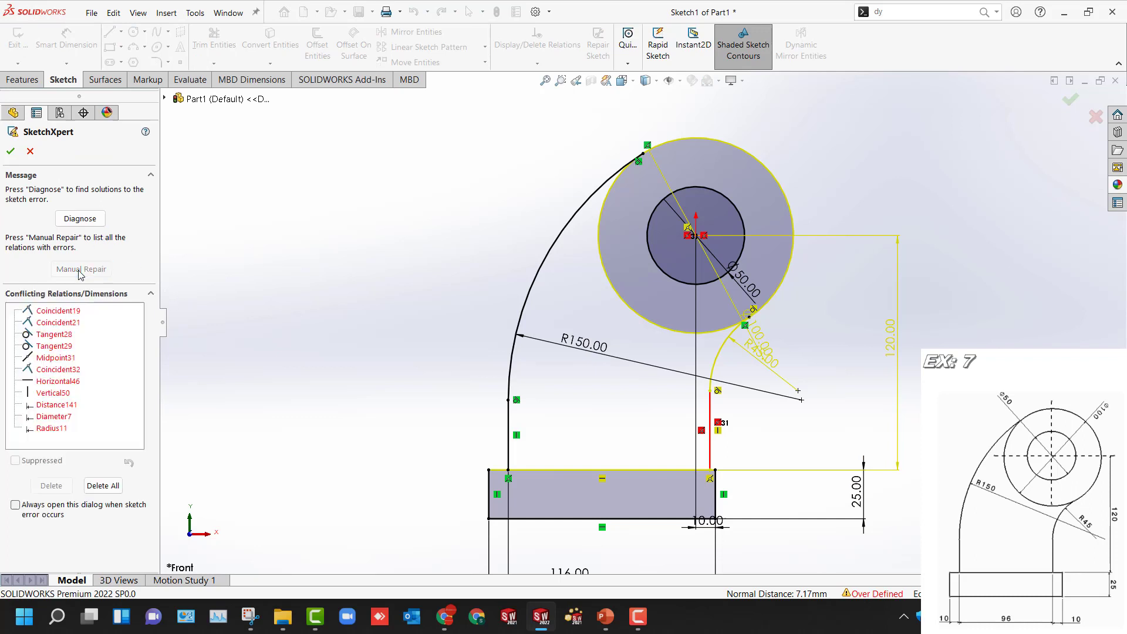
left_click(48, 311)
left_click(51, 429)
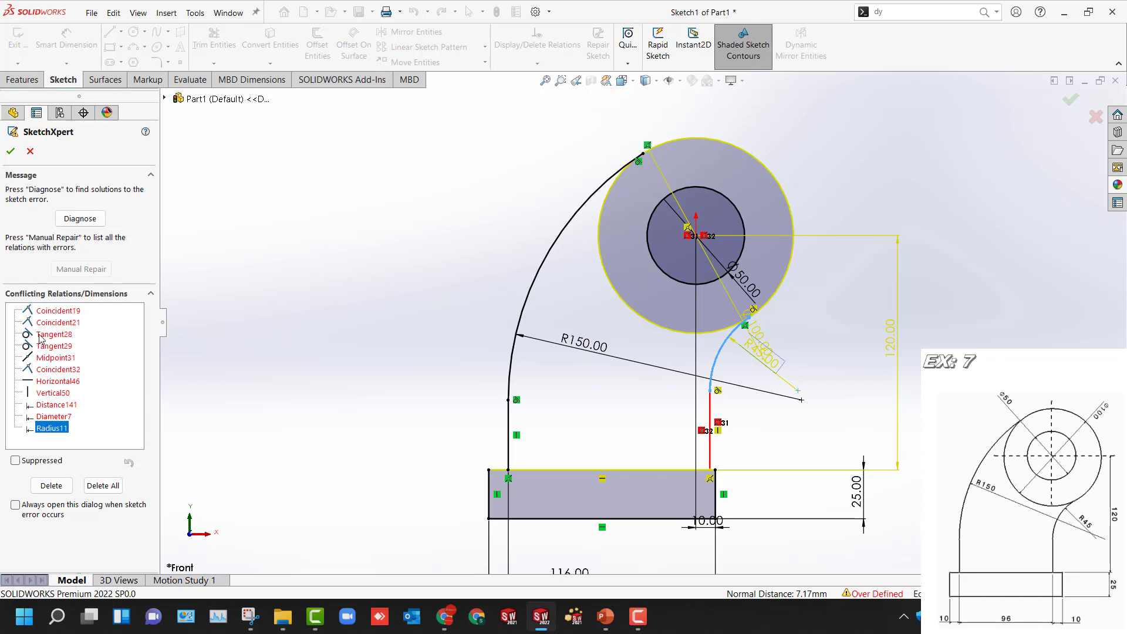
left_click(48, 312)
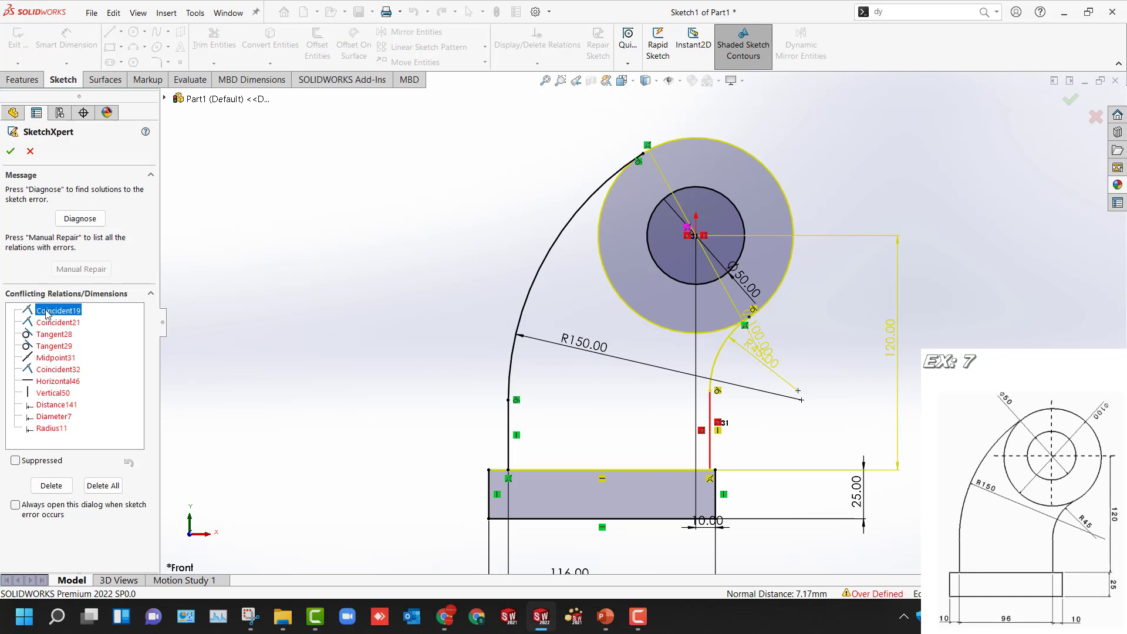
left_click(52, 486)
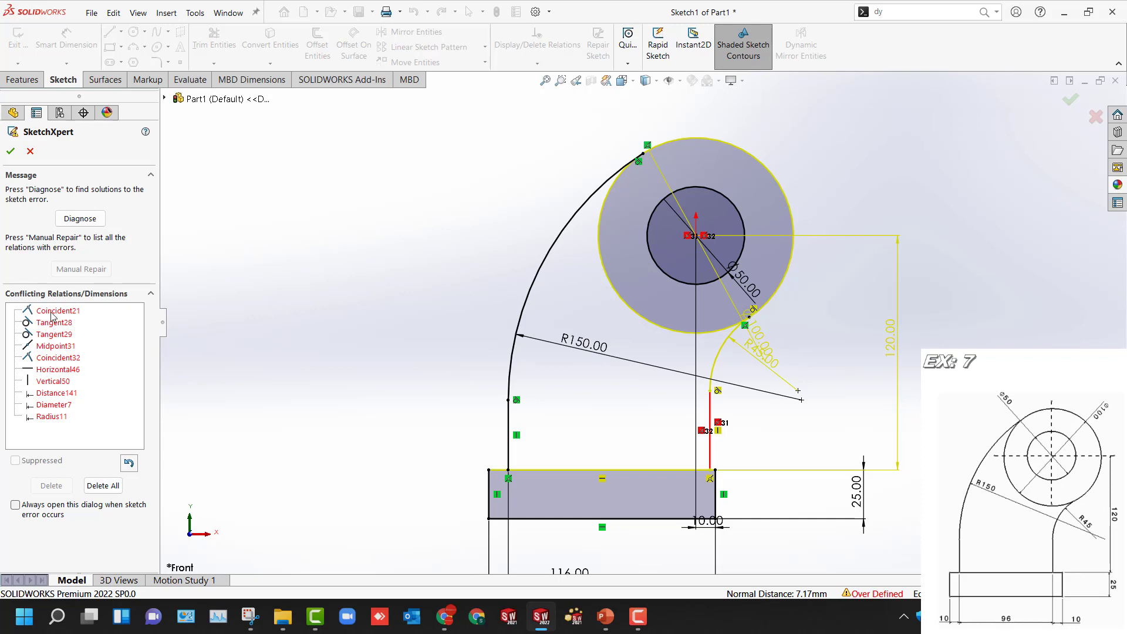
left_click(25, 154)
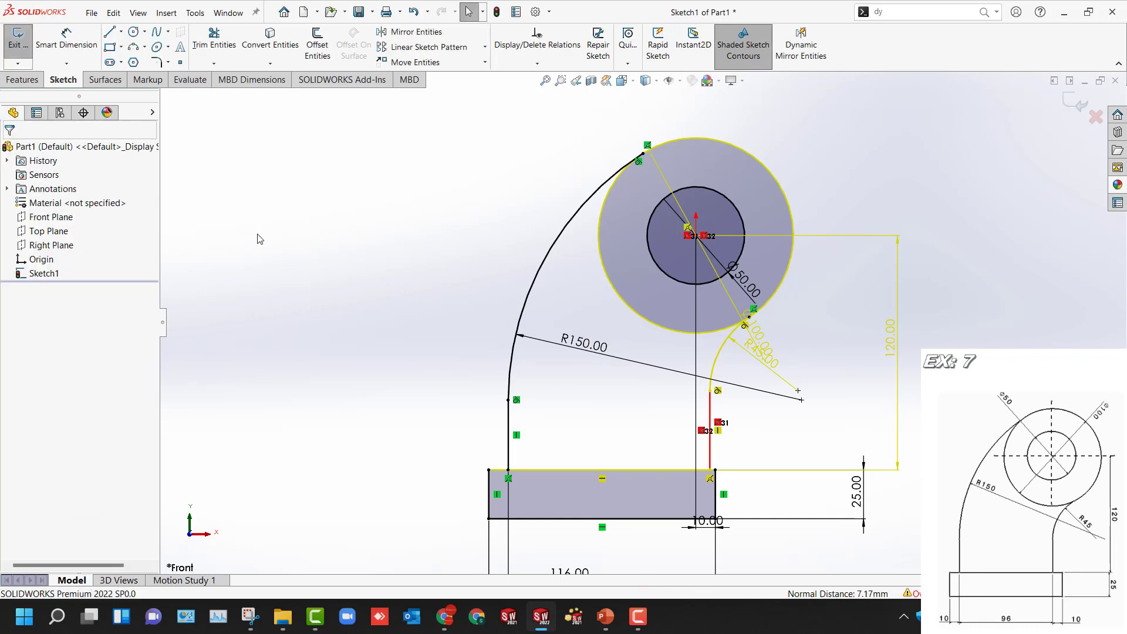
Step: Delete the conflicting coincident and midpoint relations between the right vertical line and the circles' centre
double_click(688, 237)
left_click(52, 293)
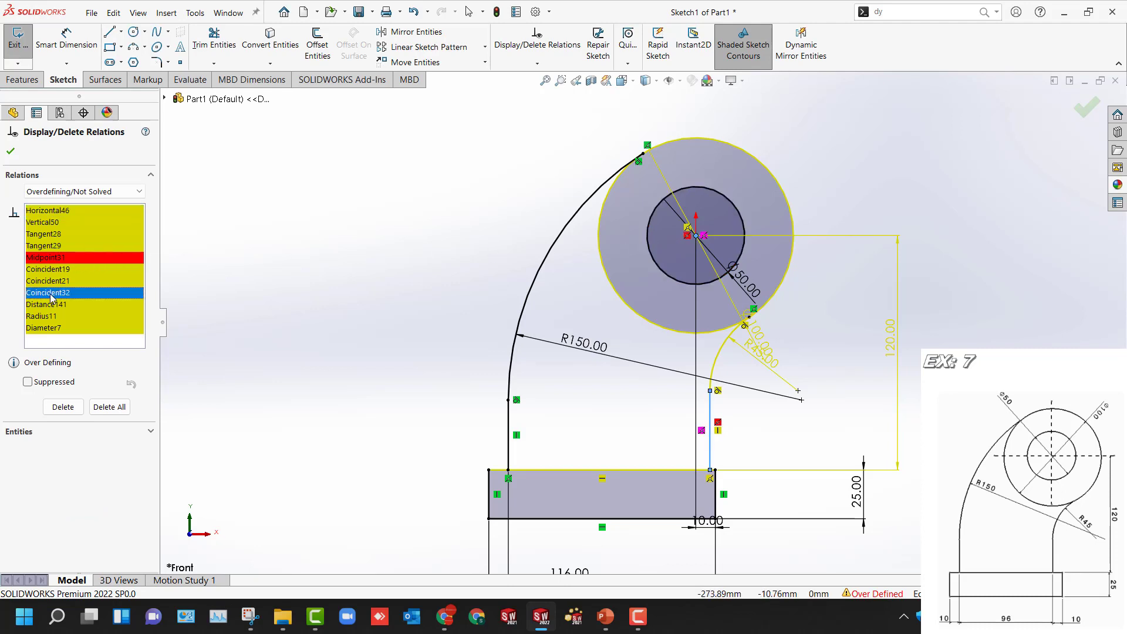
left_click(63, 407)
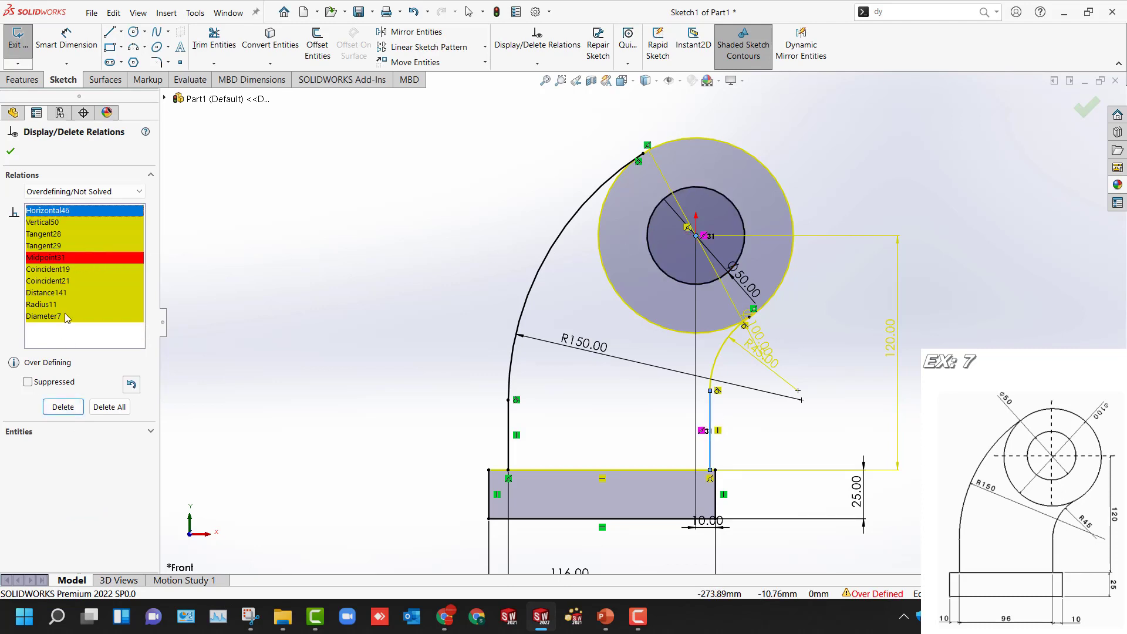
left_click(59, 257)
left_click(63, 407)
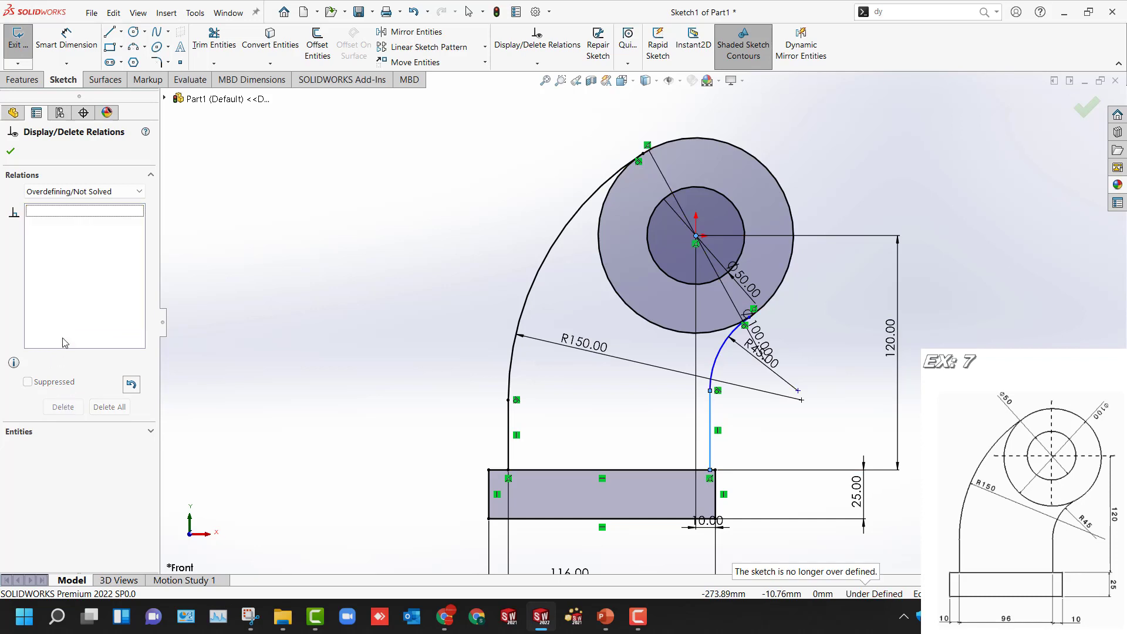
left_click(10, 151)
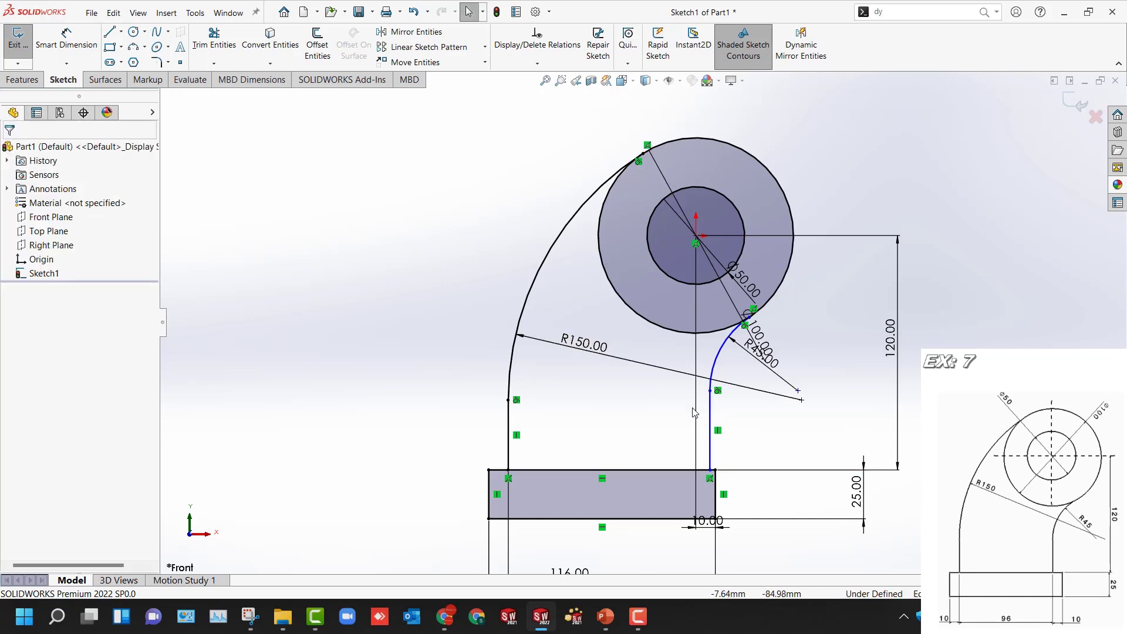
Step: Make the neck's right vertical line coincident with the centre of the circles
mouse_move(711, 411)
left_mouse_down()
mouse_move(680, 410)
mouse_move(705, 414)
left_mouse_up()
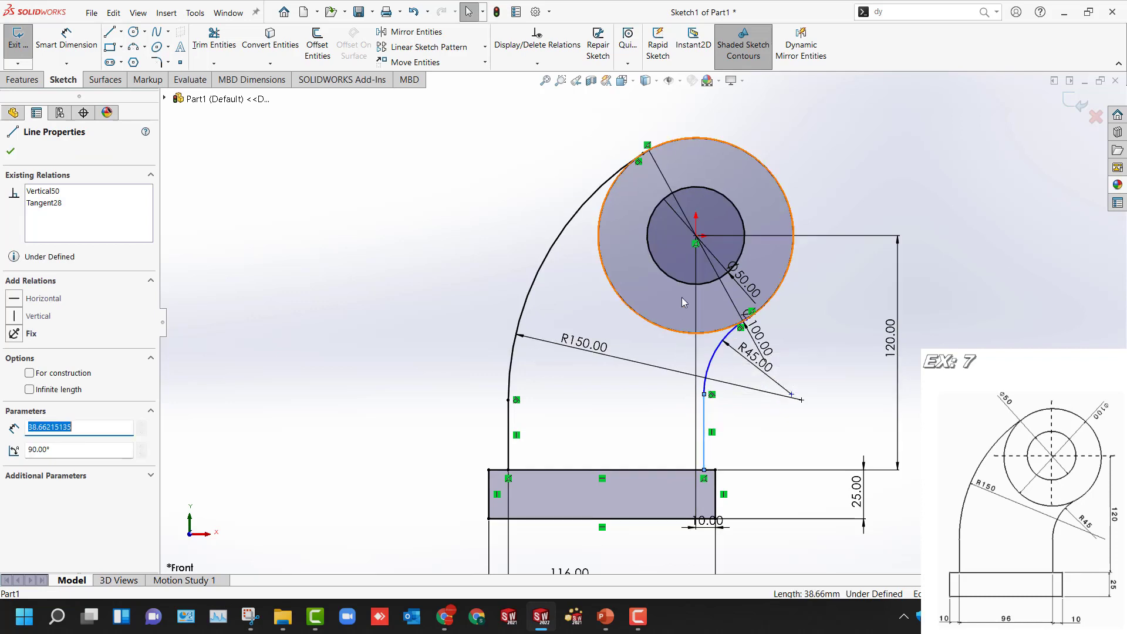
left_click(696, 237, "ctrl")
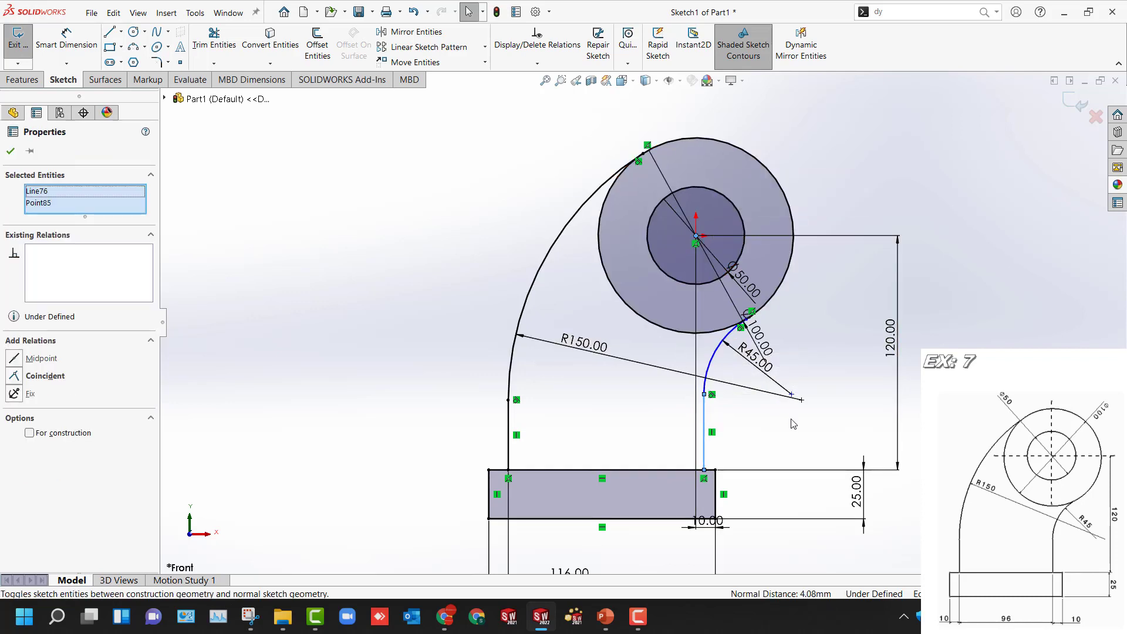
left_click(18, 380)
left_click(287, 364)
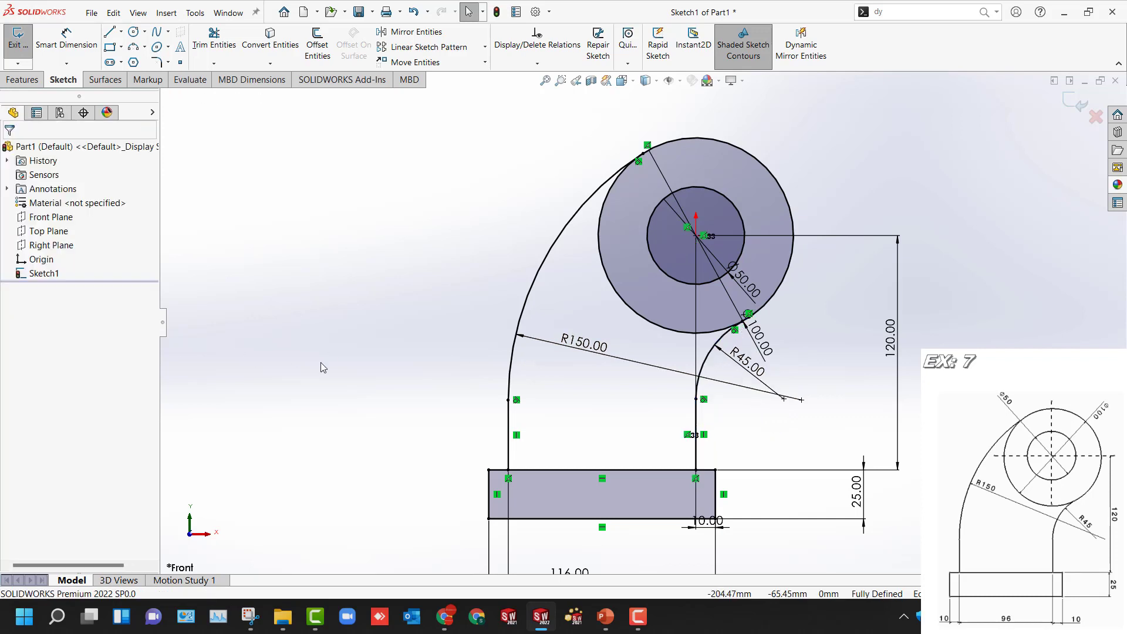
Step: Delete all of exercise 7's geometry and dimensions to leave the sketch empty
key("f")
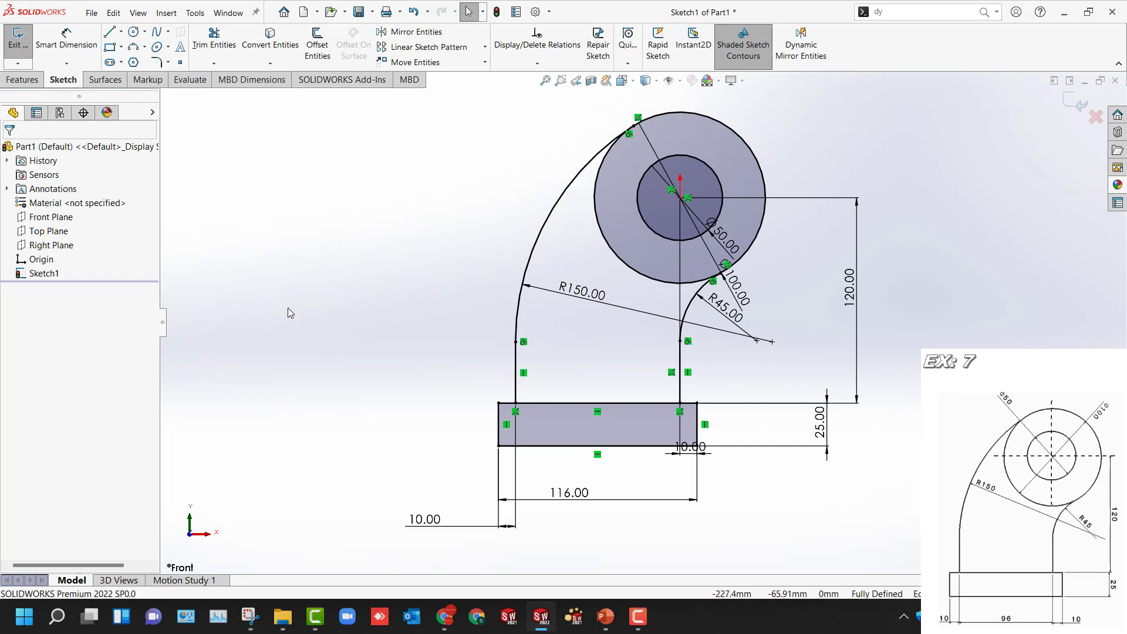
left_click_drag(338, 133, 802, 480)
key("Delete")
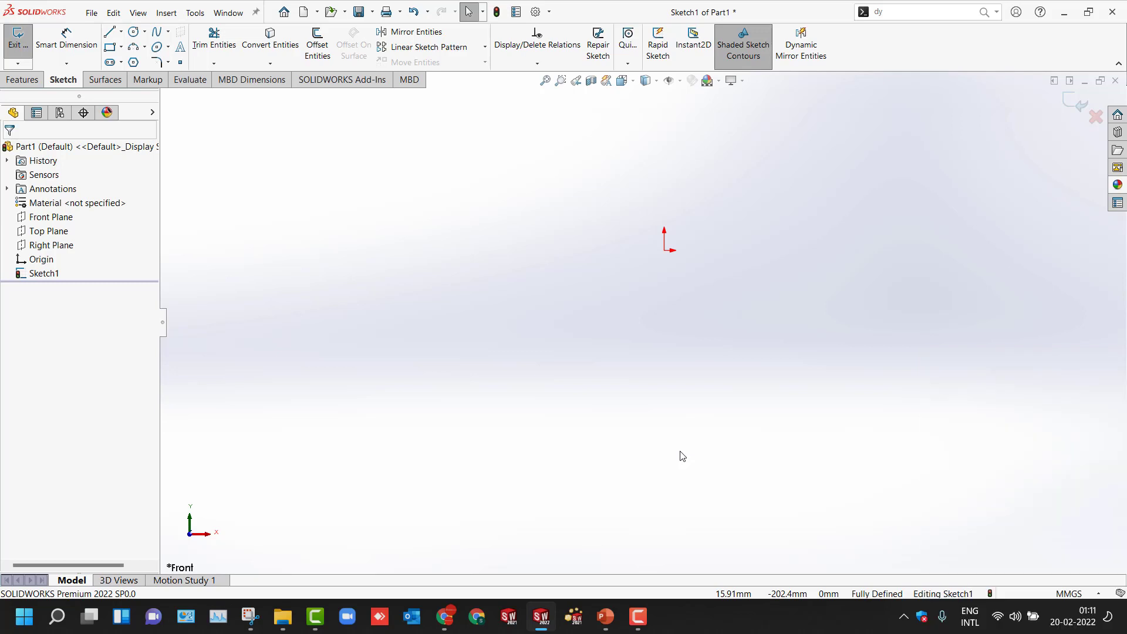
Step: Draw a circle of 40 mm diameter centred on the origin
key("c")
left_click(664, 250)
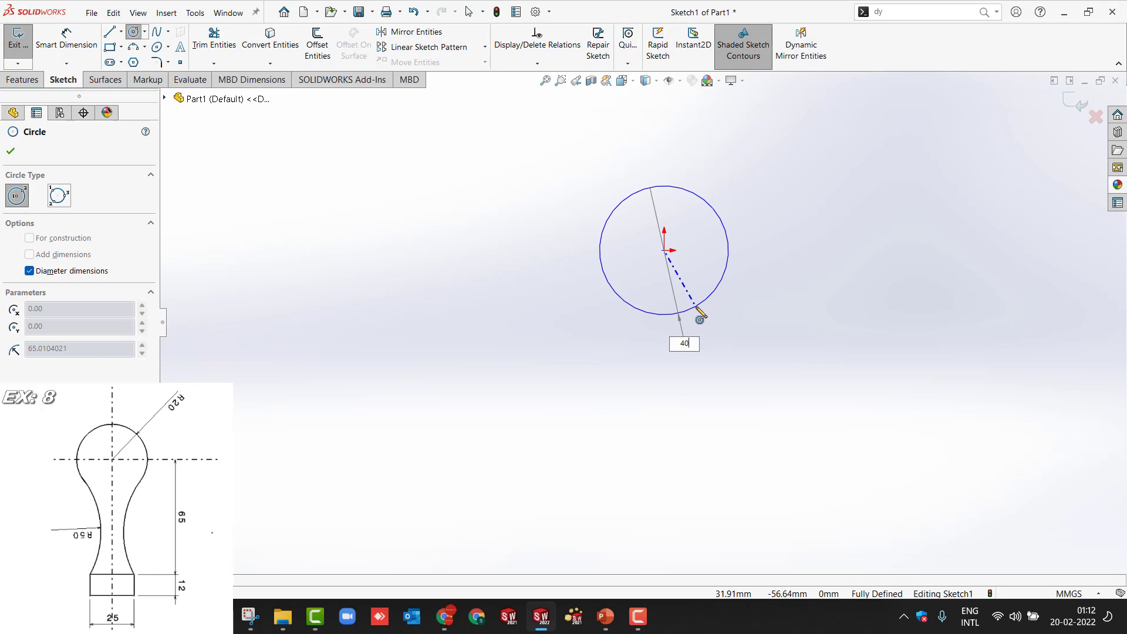
key("Return")
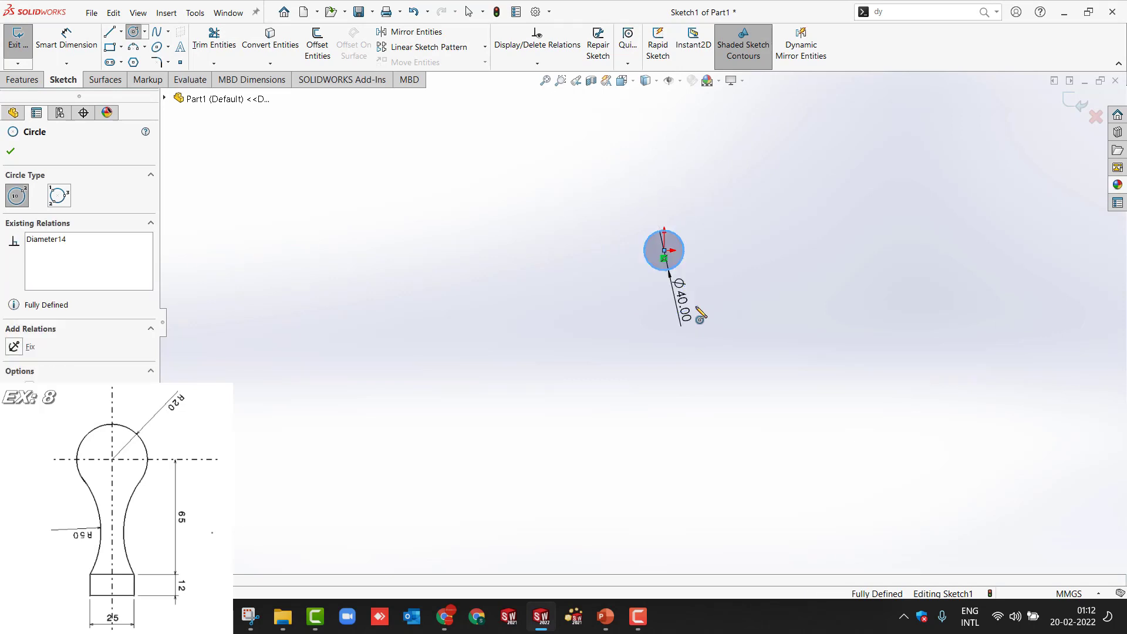
left_click(772, 356)
key("Escape")
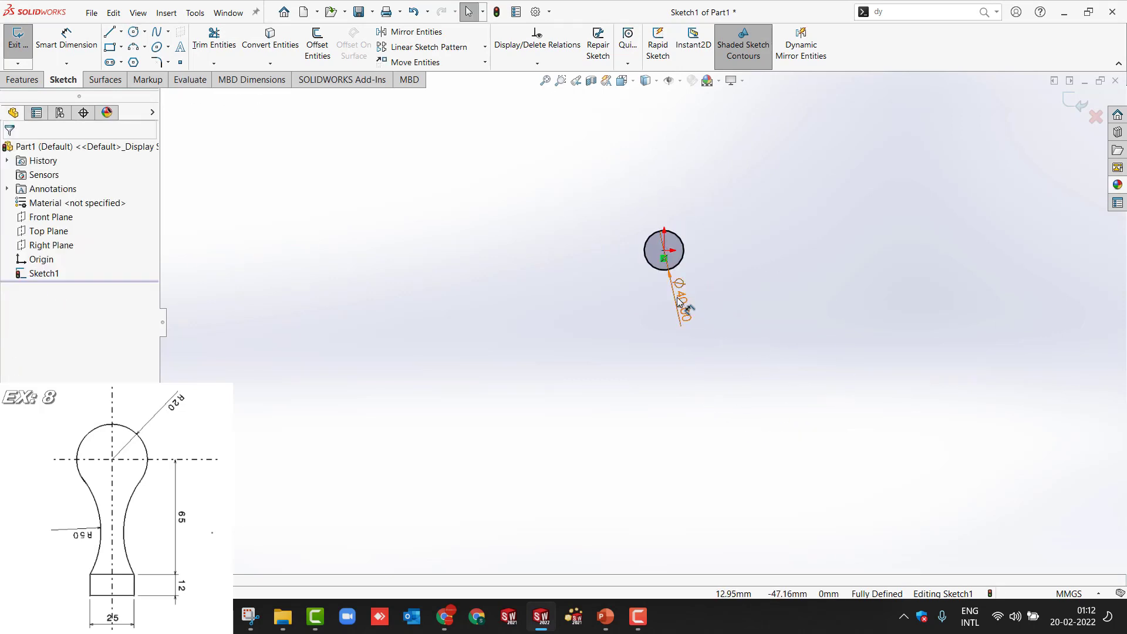
Step: Display the circle's diameter dimension as a radius and place it to the upper right of the circle
right_click(679, 306)
mouse_move(730, 536)
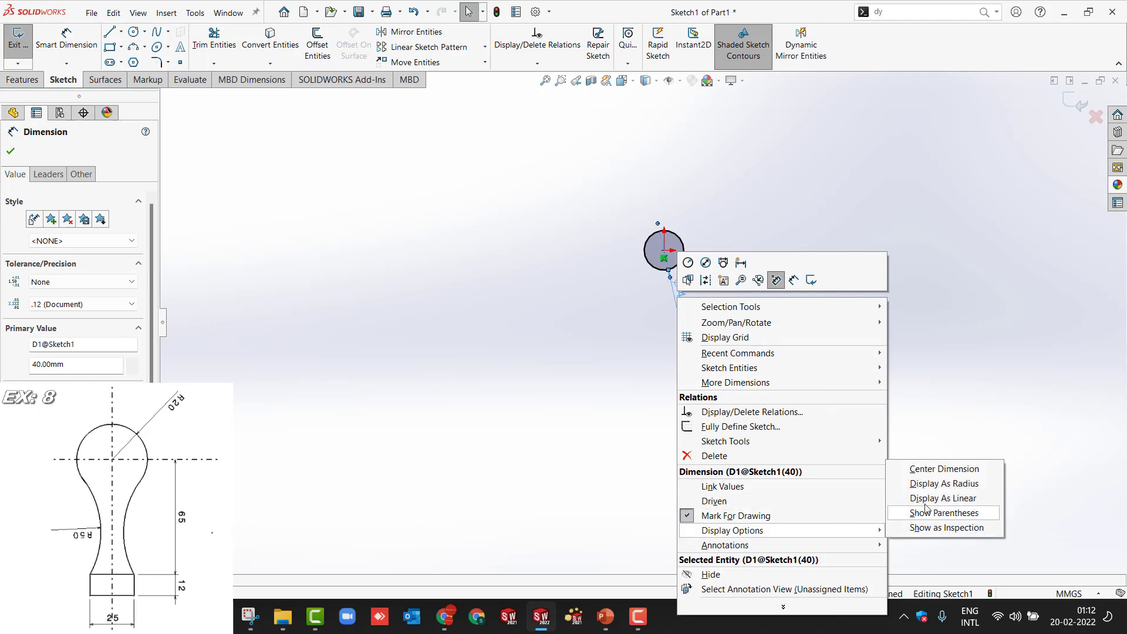
left_click(912, 484)
left_click_drag(669, 316, 727, 210)
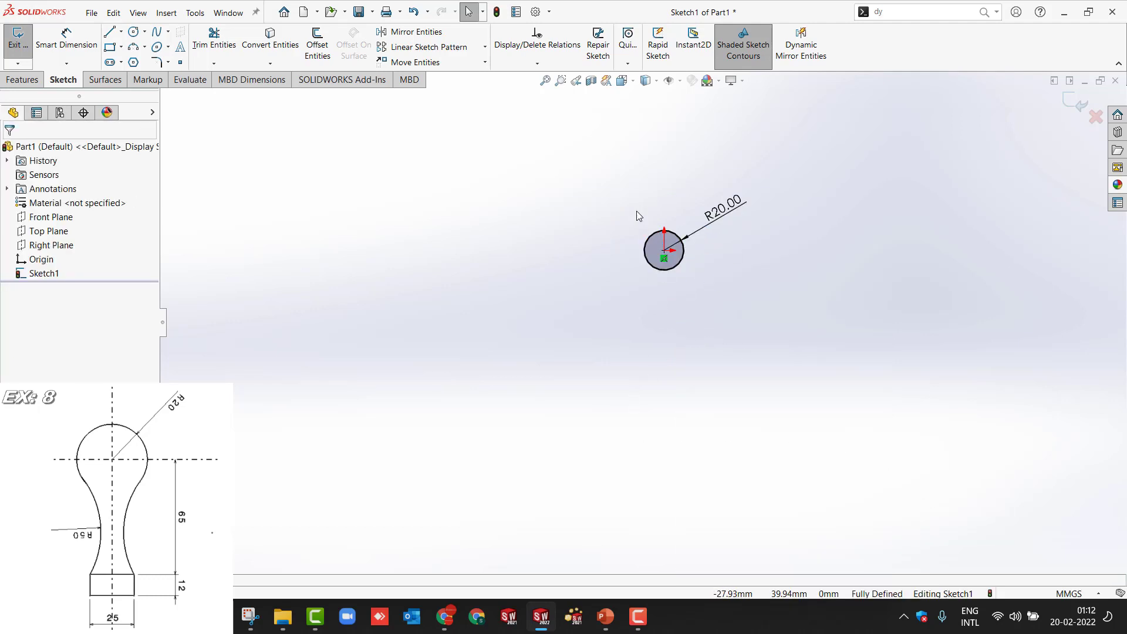
Step: Draw a corner rectangle about 45 by 25 mm below the circle
scroll(638, 216, "down", 2)
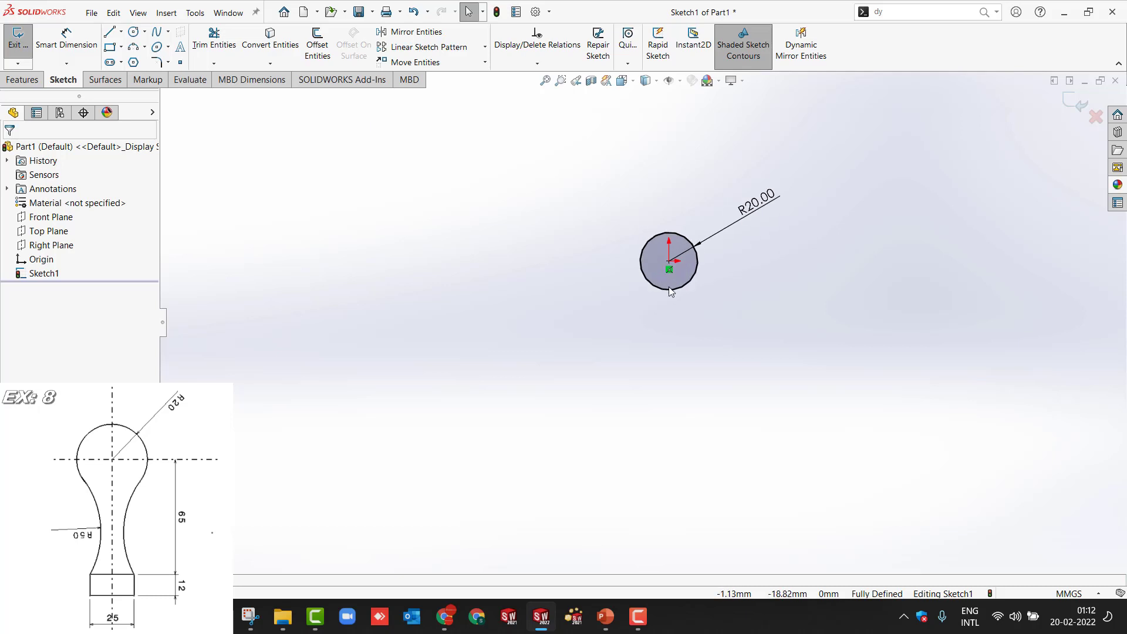
left_click(110, 46)
left_click(642, 395)
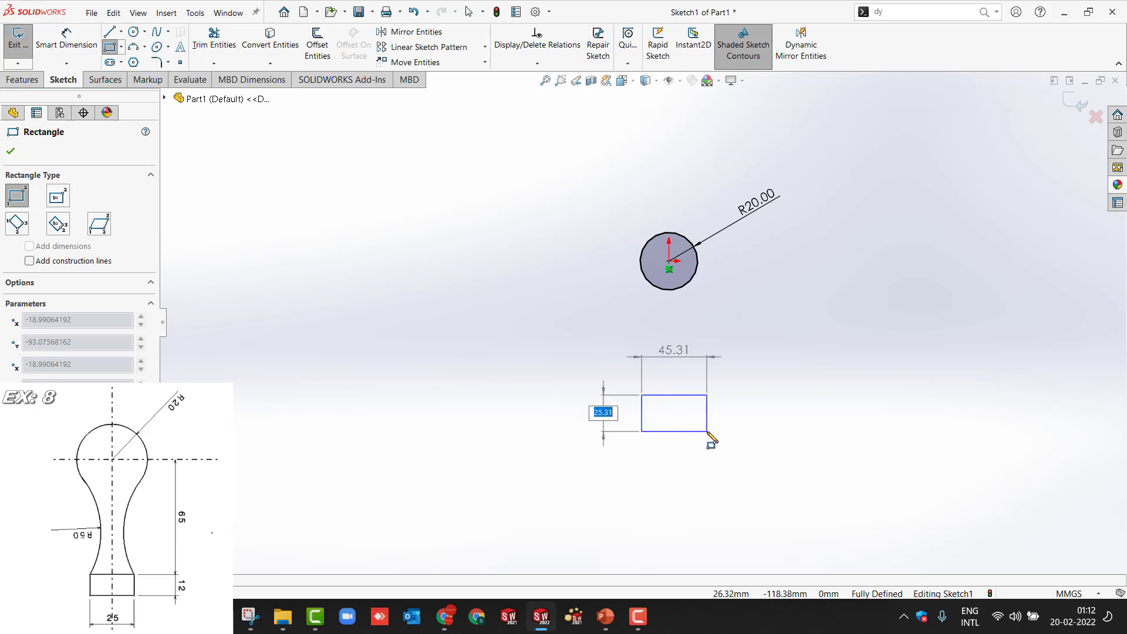
left_click(707, 431)
key("Escape")
Step: Dimension the rectangle's height at 12 mm
key("d")
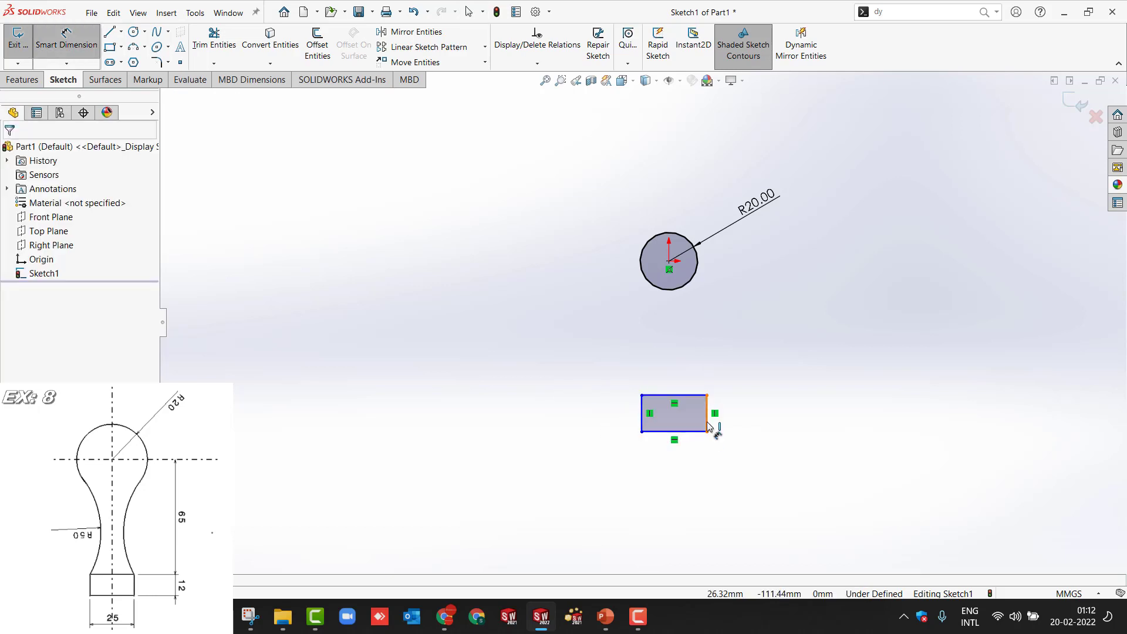
left_click(708, 426)
left_click(769, 421)
type("12")
key("Return")
Step: Dimension the rectangle's width at 25 mm
left_click(692, 432)
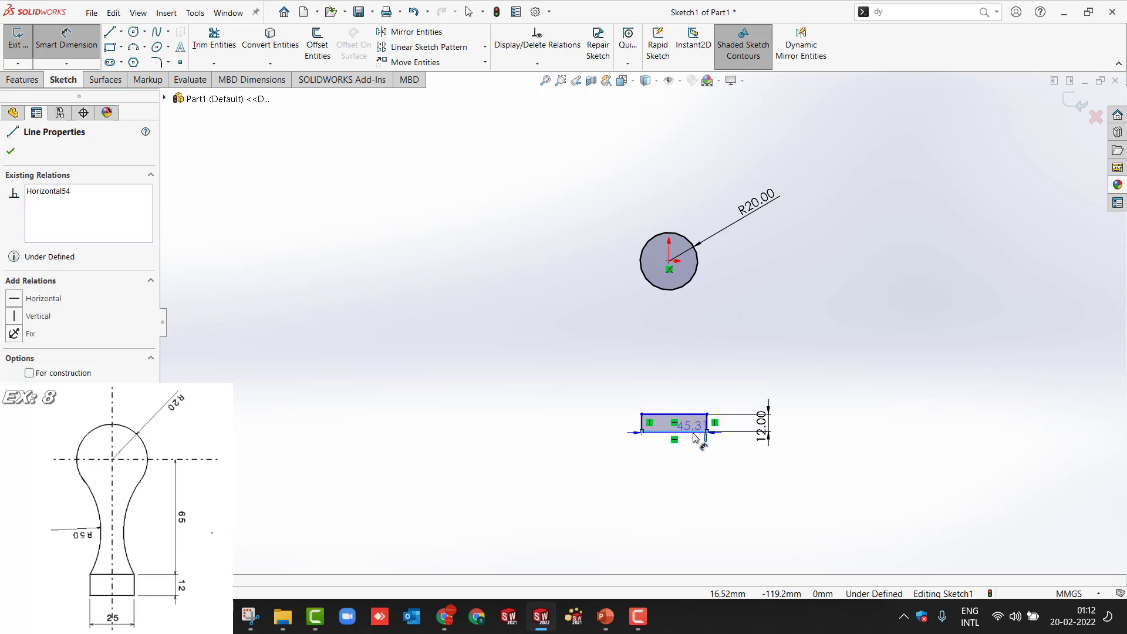
left_click(700, 482)
type("25")
key("Return")
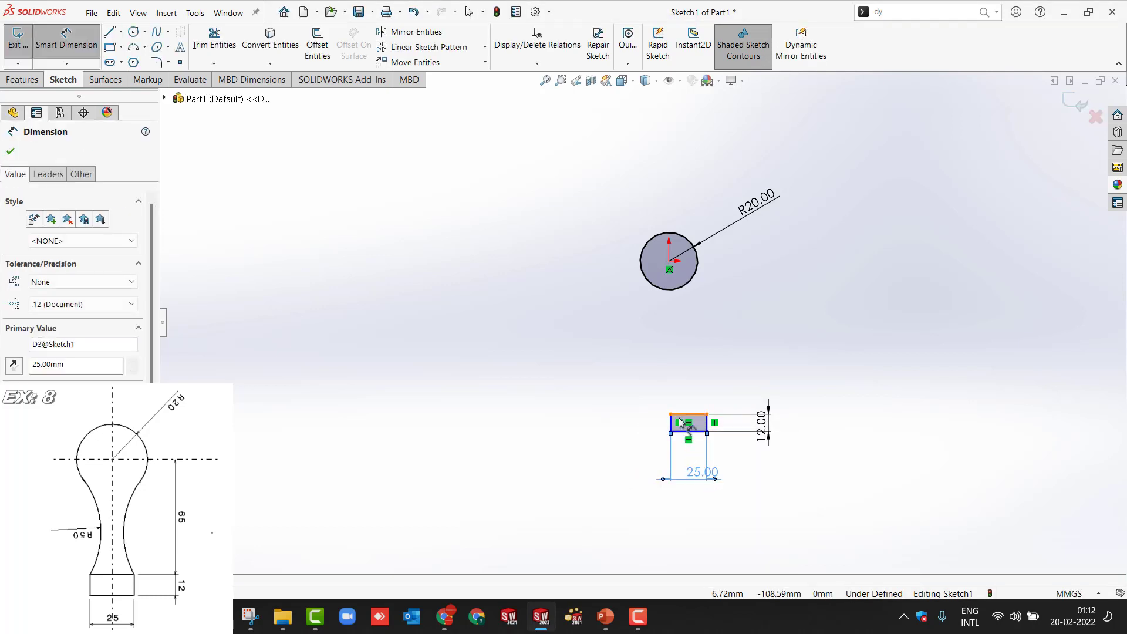
key("Escape")
scroll(599, 422, "down", 3)
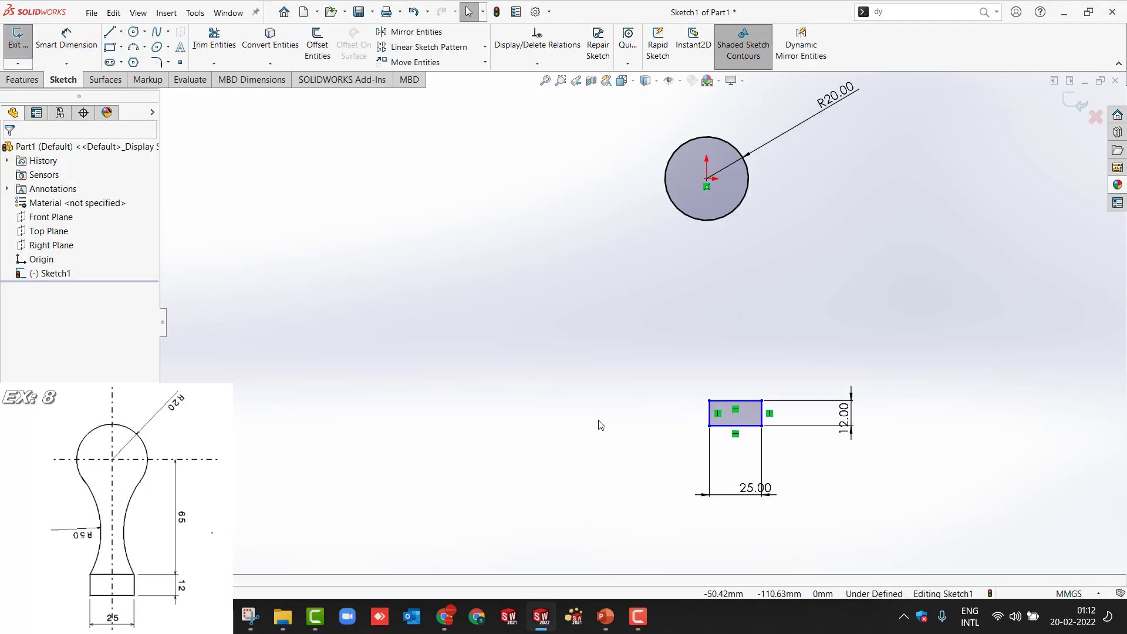
Step: Add a Vertical relation between the midpoint of the rectangle's upper edge and the circle's centre
scroll(748, 411, "down", 1)
left_click(740, 398)
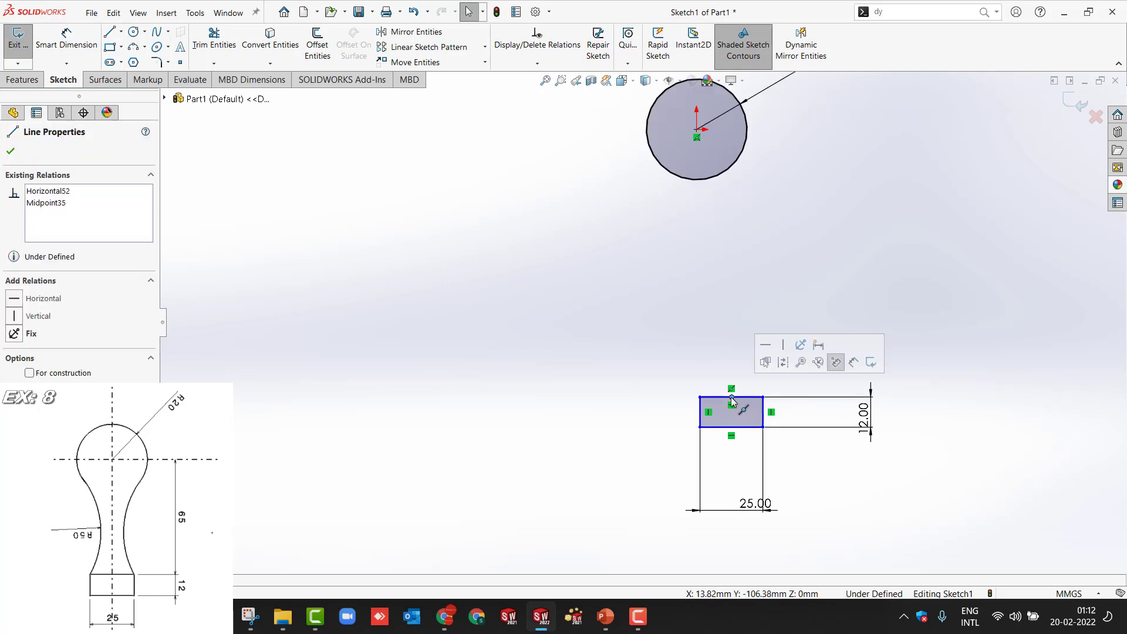
left_click(696, 130, "ctrl")
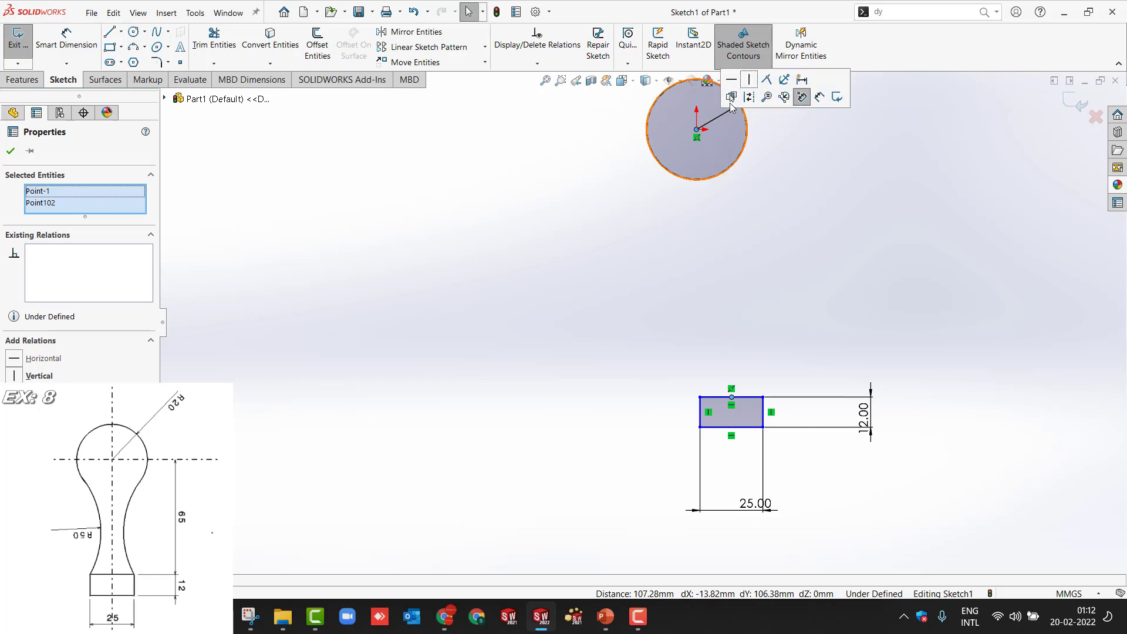
left_click(749, 80)
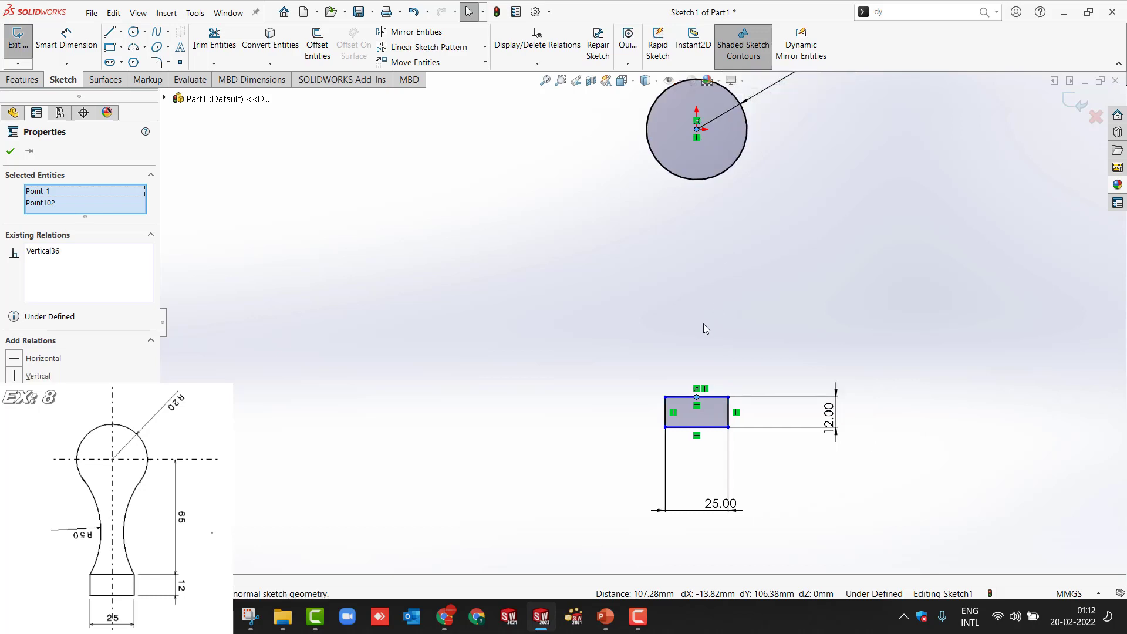
left_click(706, 329)
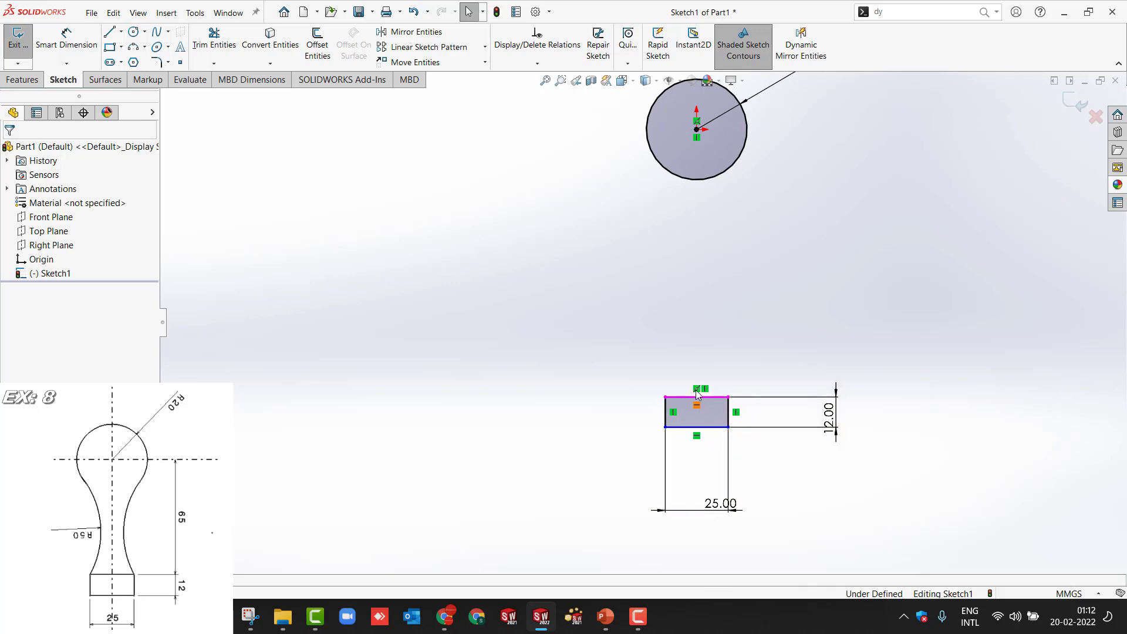
Step: Move the rectangle closer to the circle and dimension the distance from the circle's centre to the rectangle's upper edge at 65 mm
left_click_drag(696, 397, 692, 255)
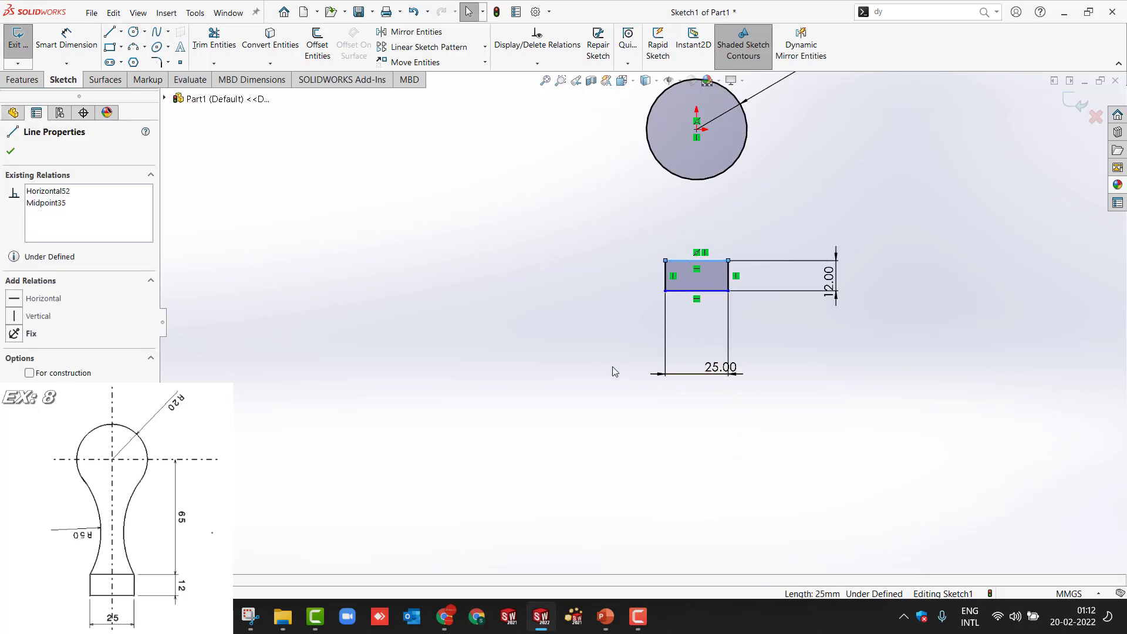
right_click_drag(612, 366, 625, 328)
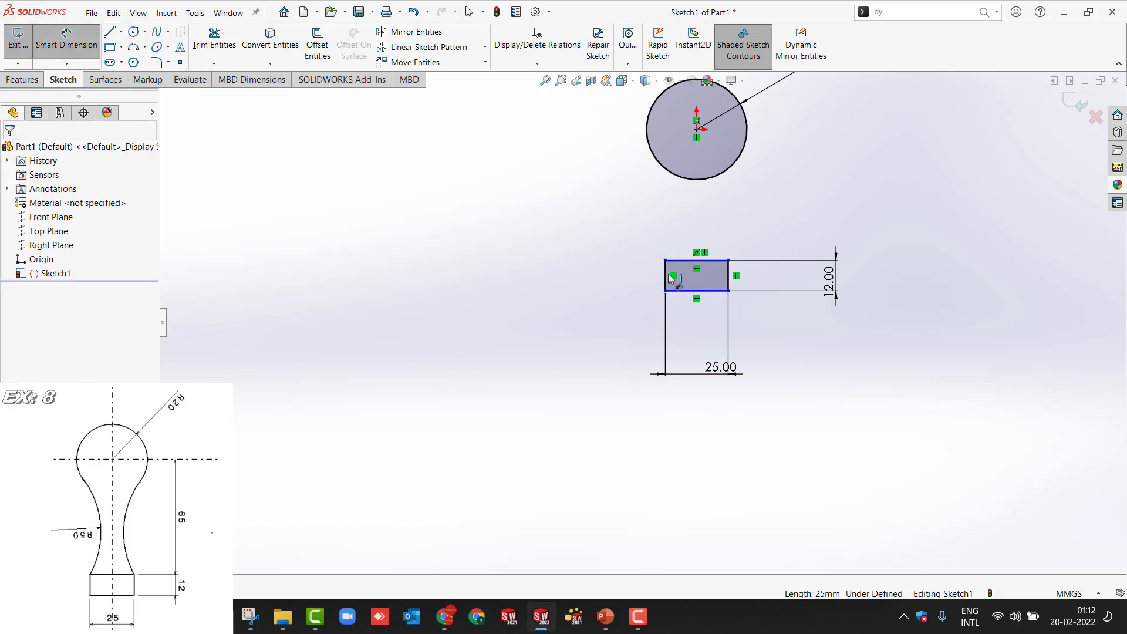
left_click(696, 129)
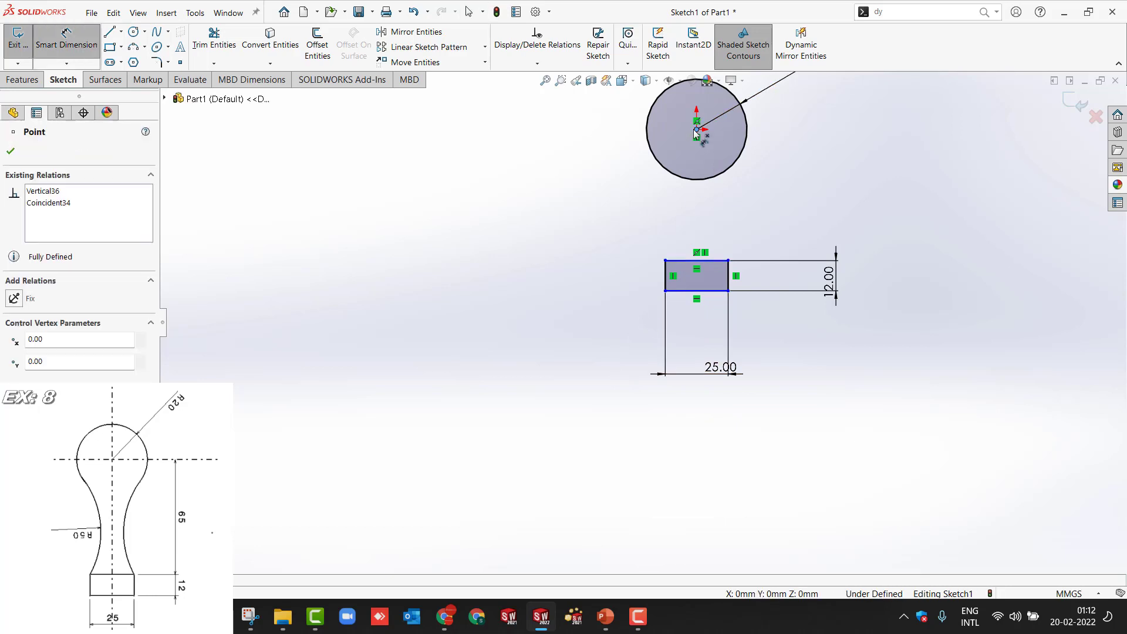
left_click(705, 261)
left_click(780, 215)
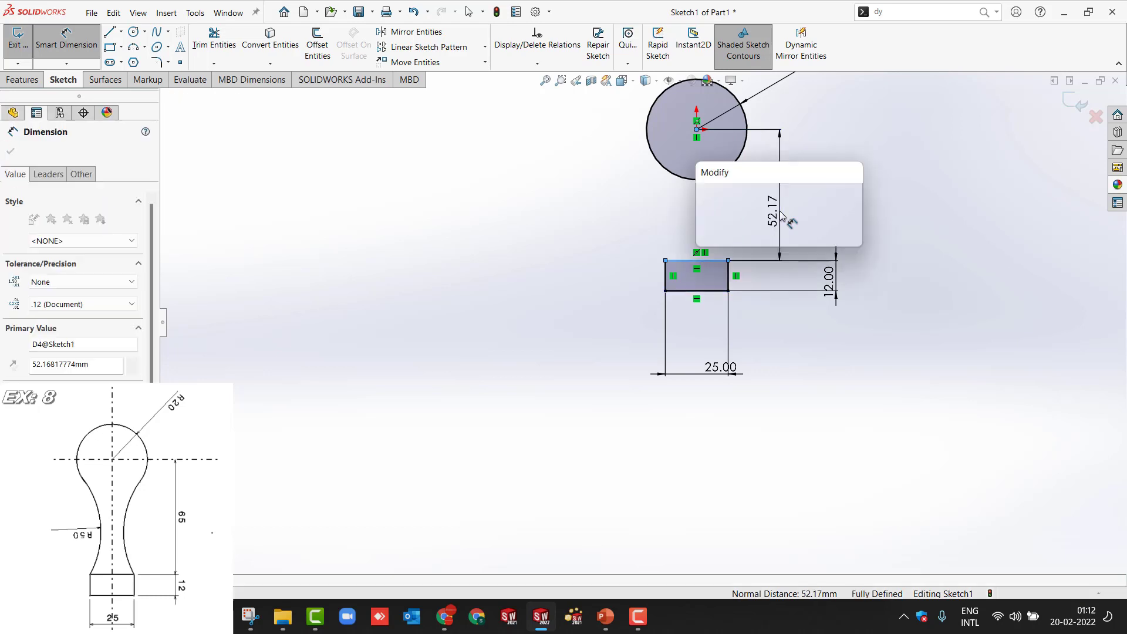
type("65")
key("Return")
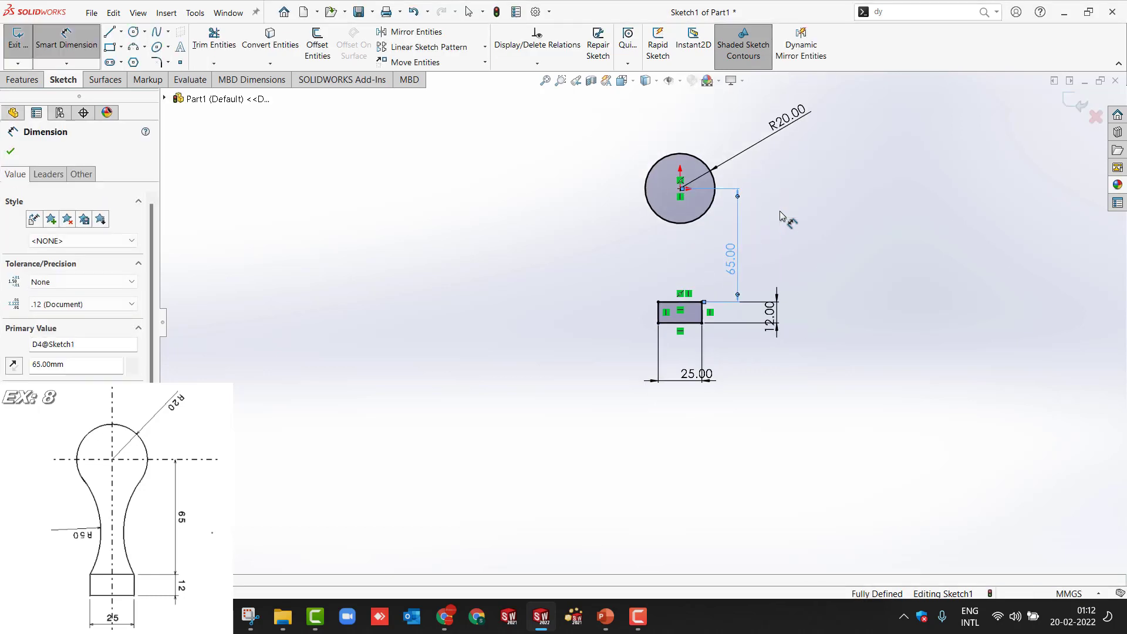
key("Escape")
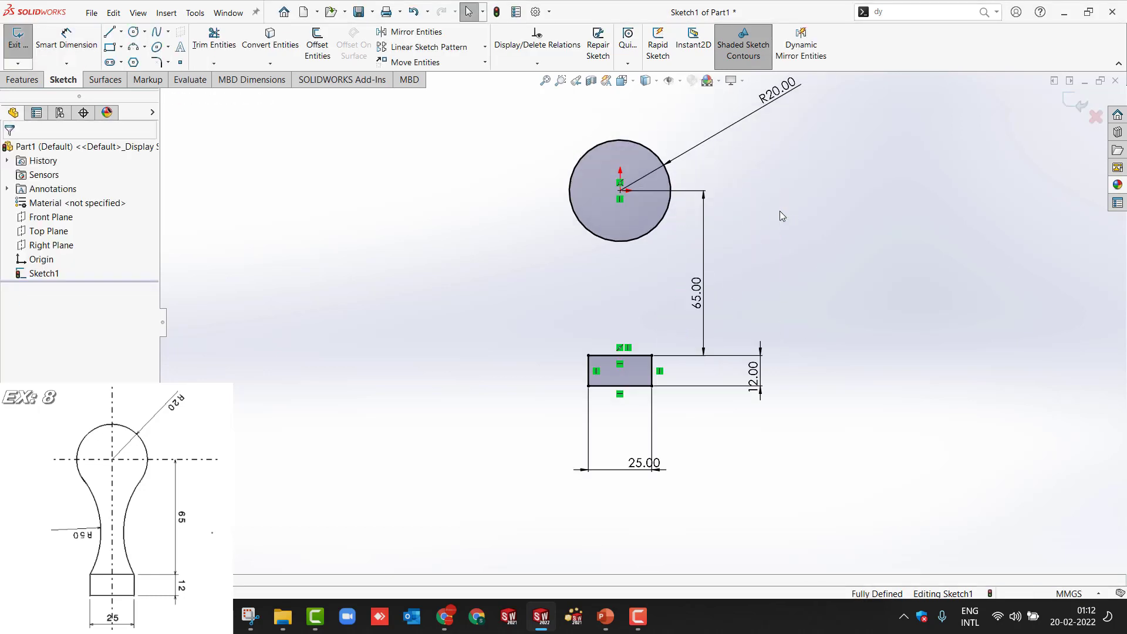
Step: Draw a three-point arc of about 78 mm radius from the rectangle's upper right corner to the circle, bulging inward
left_click(133, 46)
left_click(651, 356)
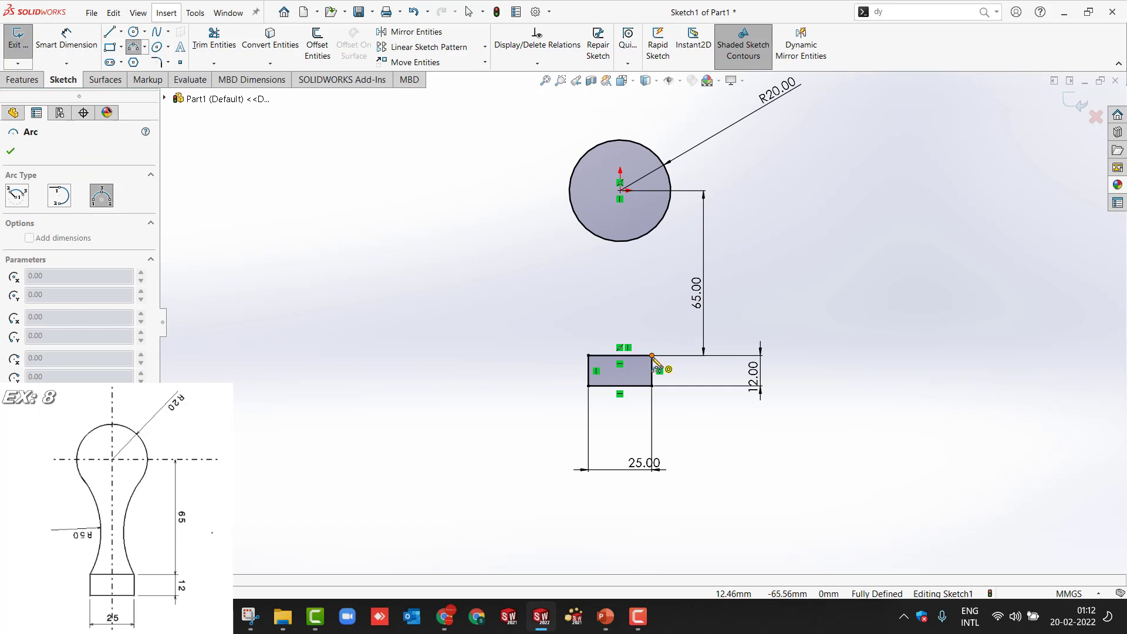
left_click(662, 217)
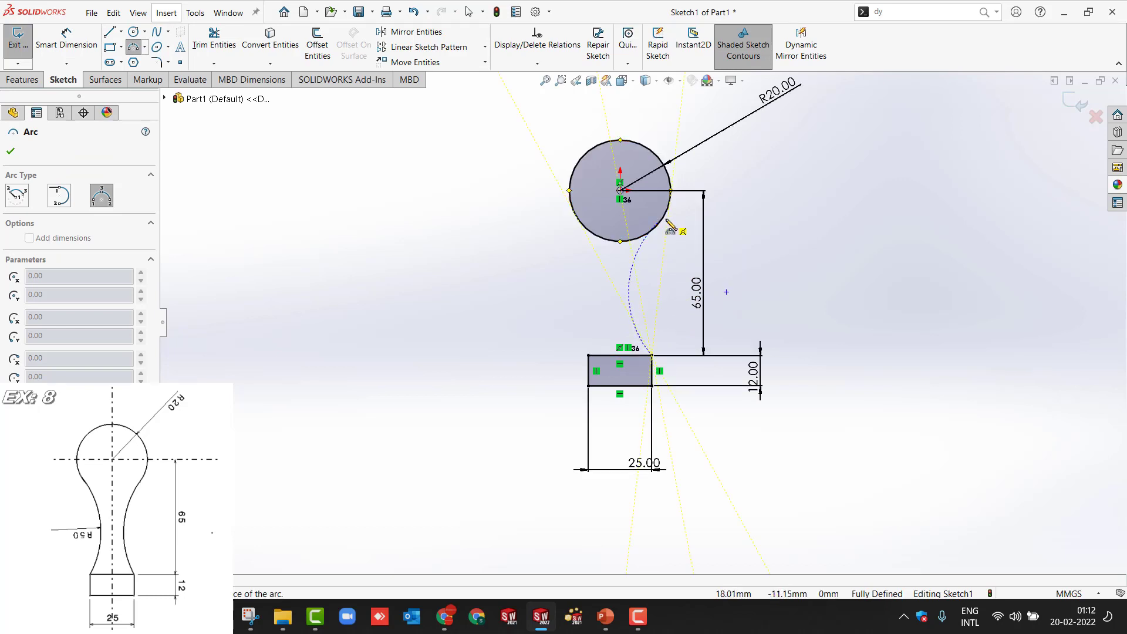
left_click(645, 292)
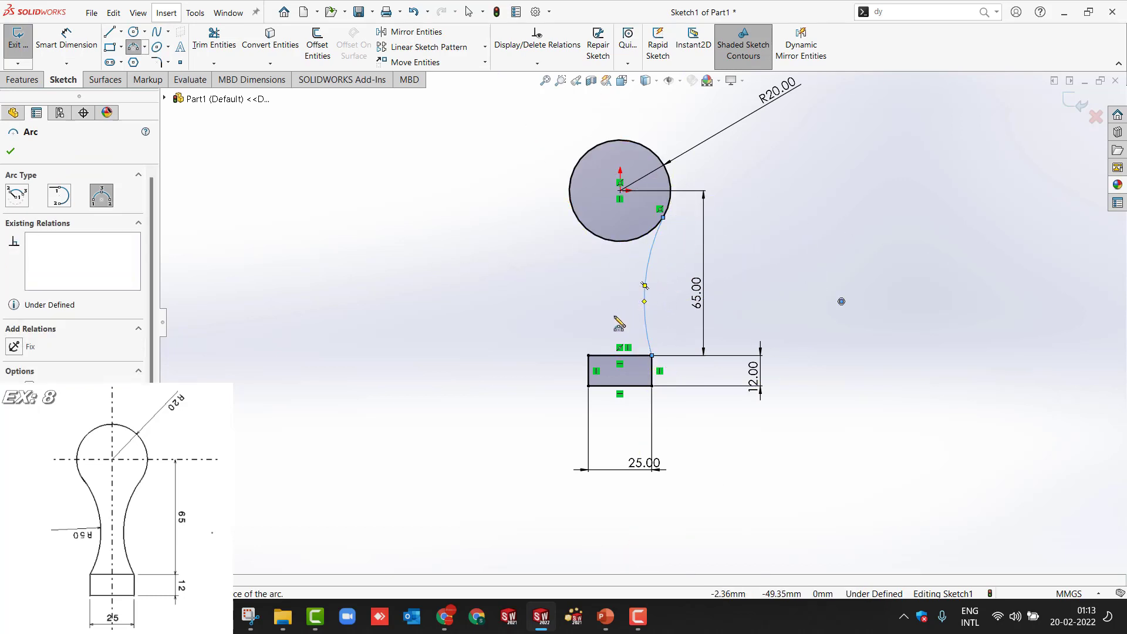
key("Escape")
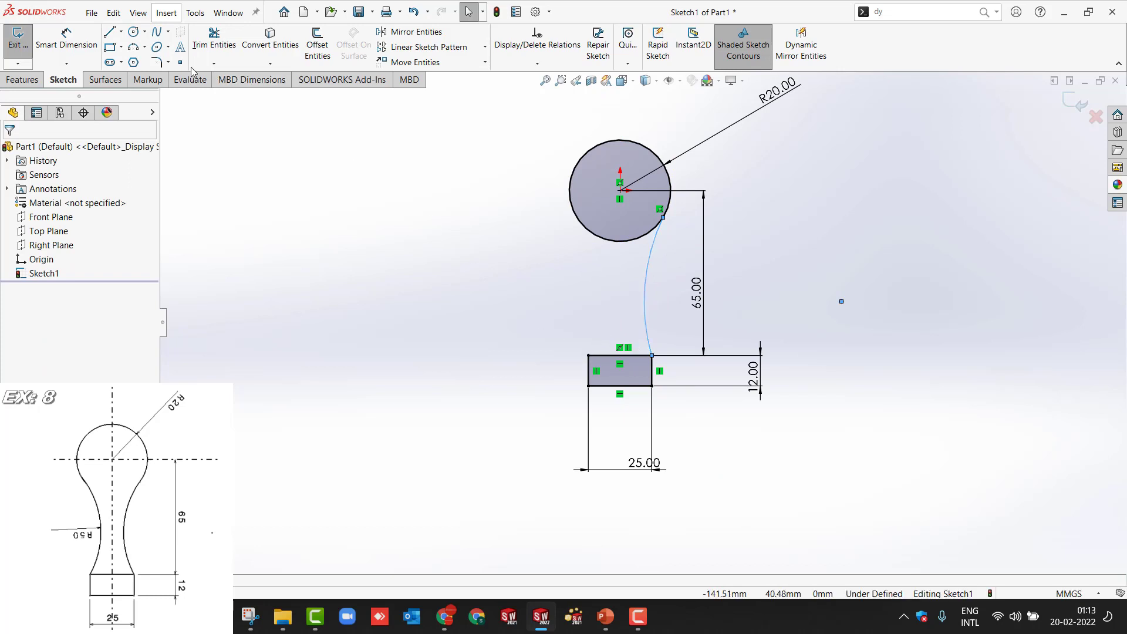
Step: Draw a three-point arc of about 52 mm radius from the rectangle's upper left corner to the circle, bulging inward
left_click(134, 46)
left_click(589, 355)
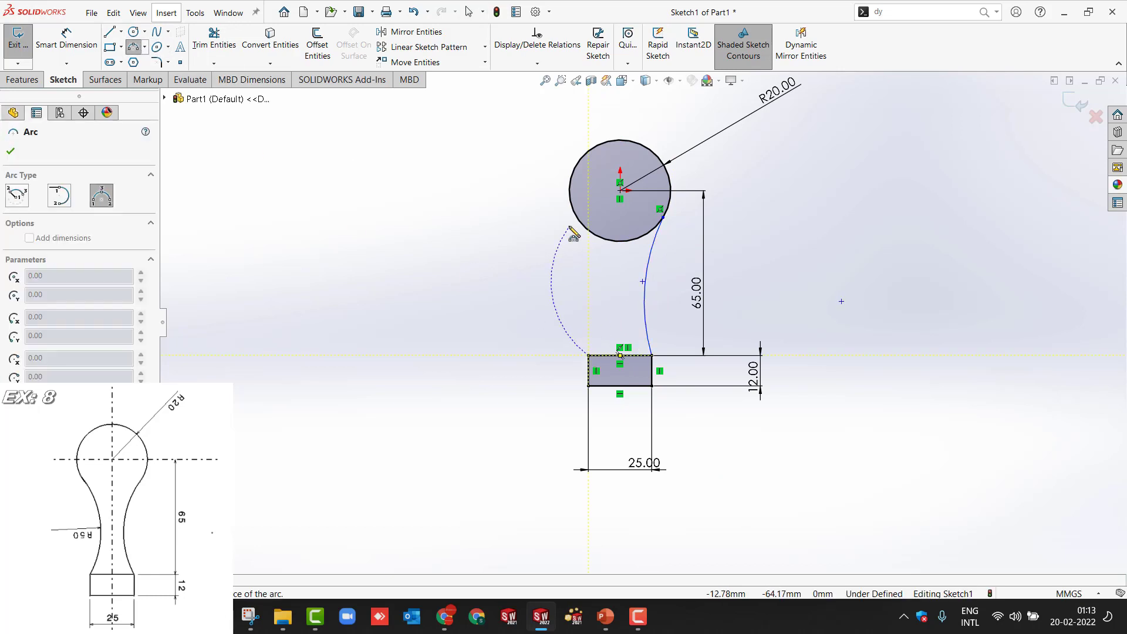
left_click(575, 215)
left_click(602, 291)
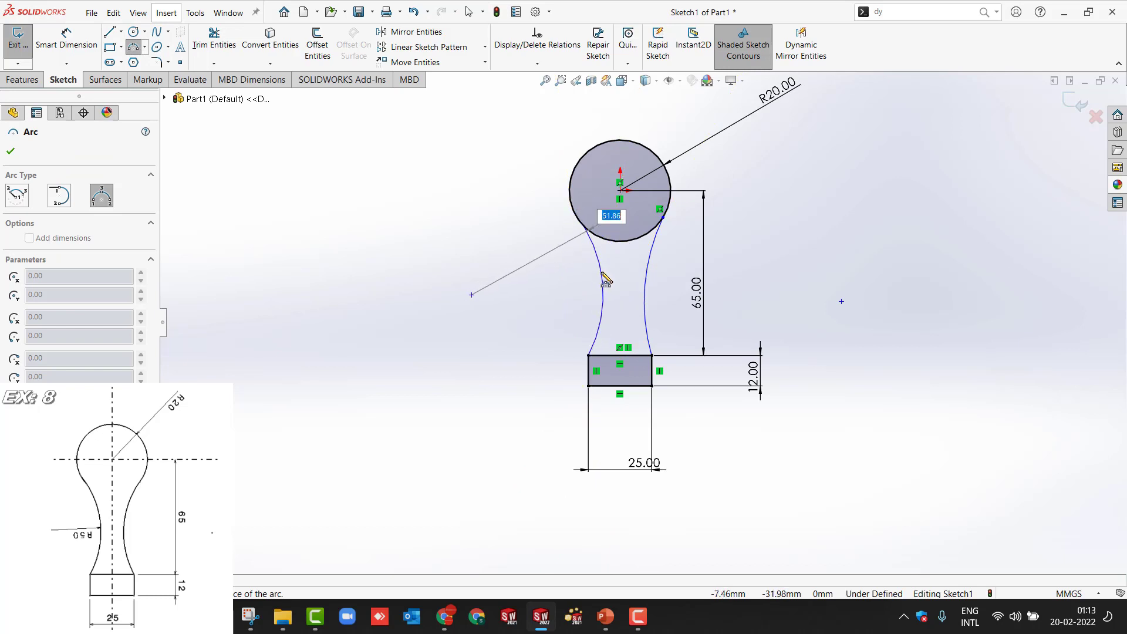
key("Escape")
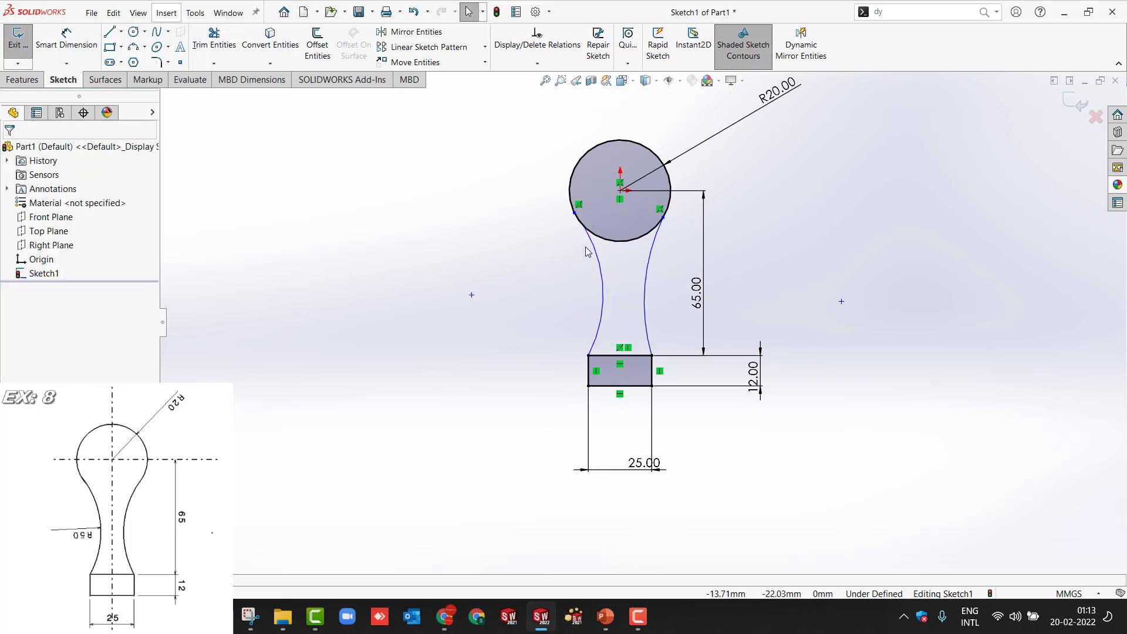
Step: Make both neck arcs tangent to the circle
left_click(601, 269)
left_click(613, 243, "ctrl")
left_click(669, 205)
left_click(678, 259)
left_click(654, 241)
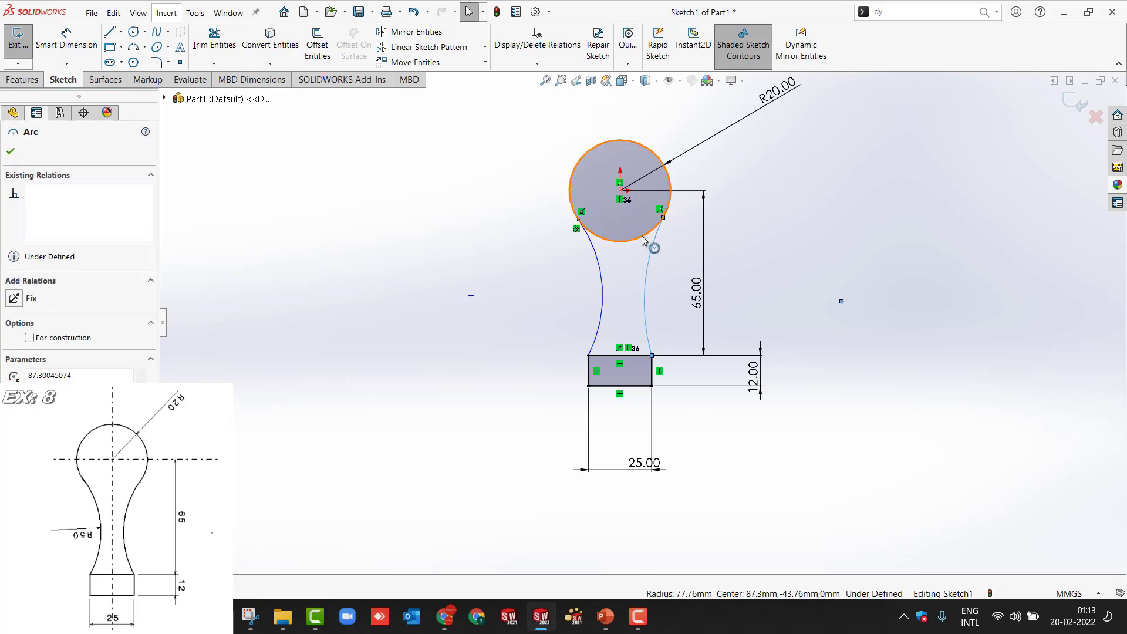
left_click(667, 213, "ctrl")
left_click(691, 185)
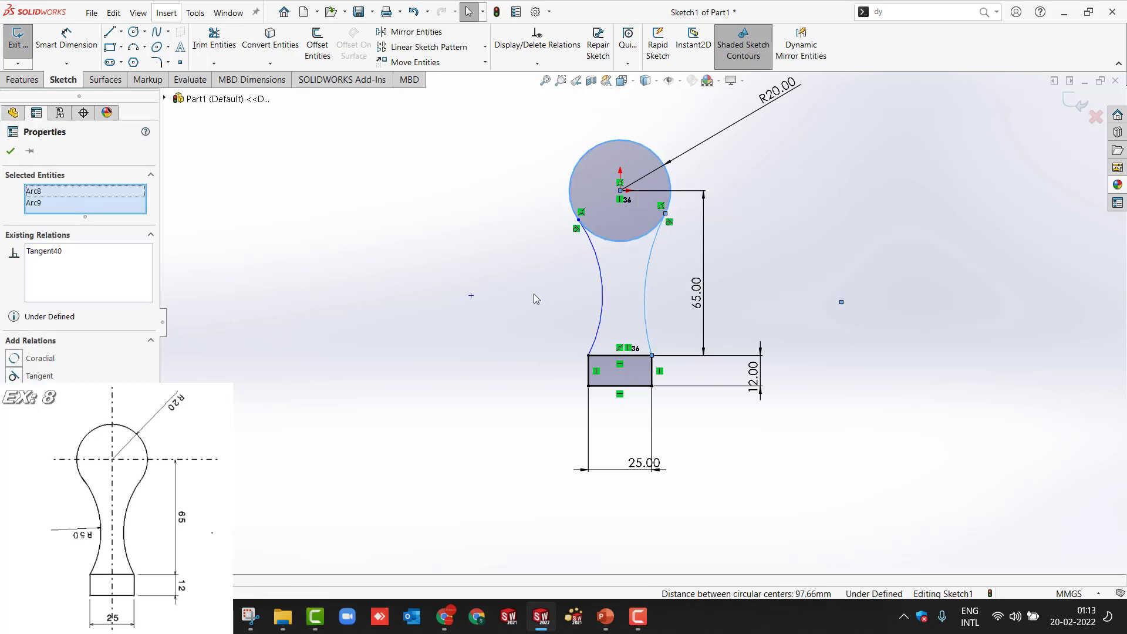
left_click(524, 306)
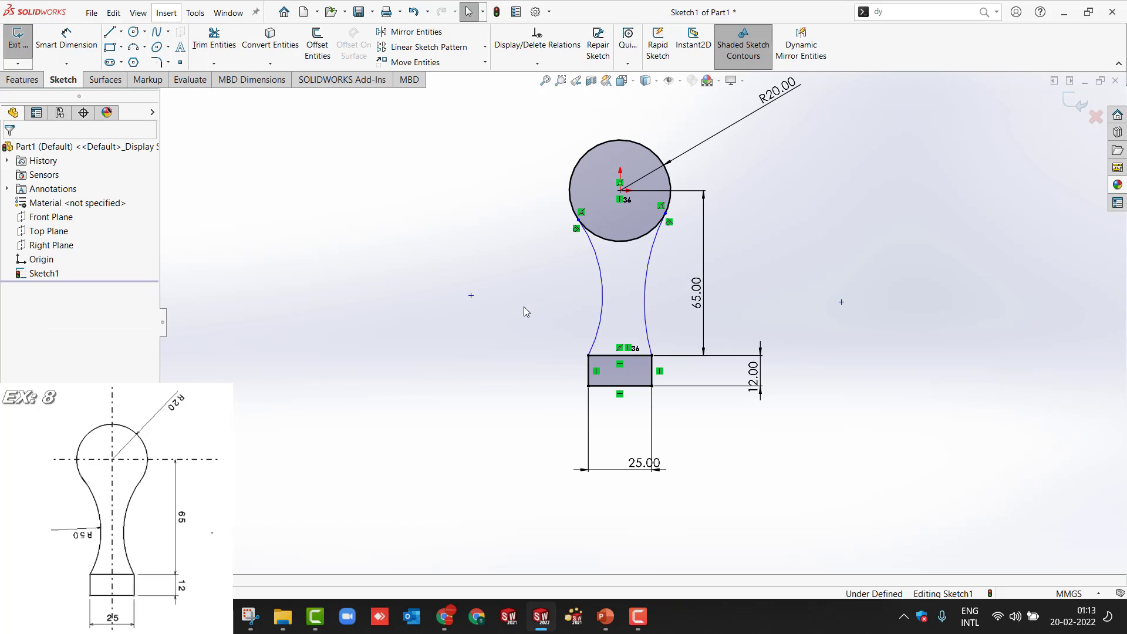
Step: Dimension the left neck arc's radius at 50 mm
key("d")
left_click(602, 305)
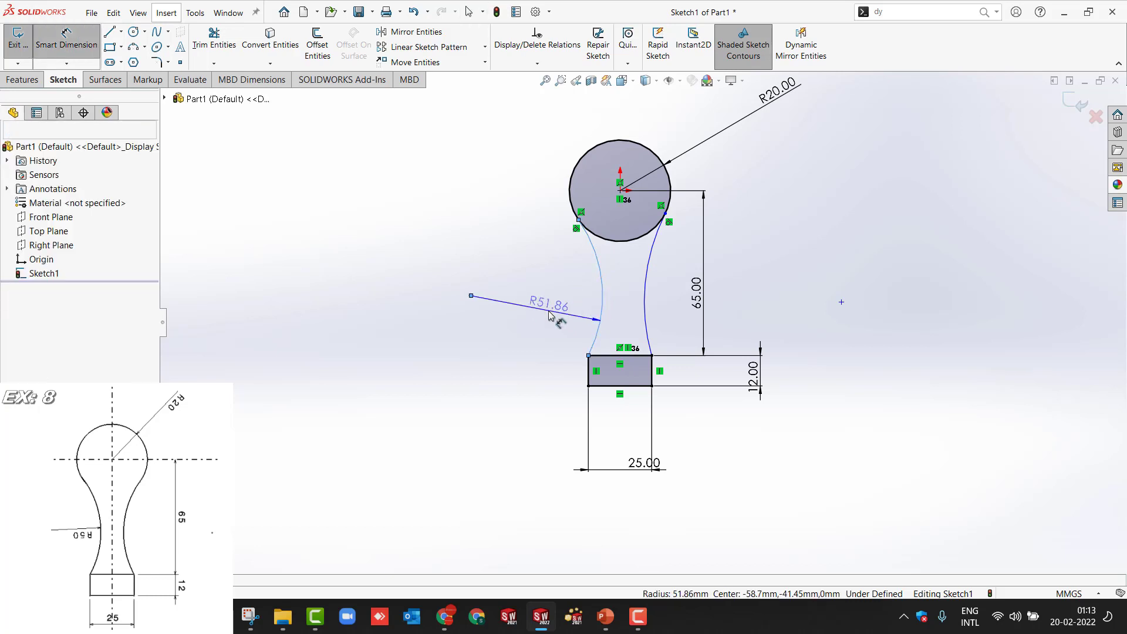
left_click(550, 314)
type("50")
key("Return")
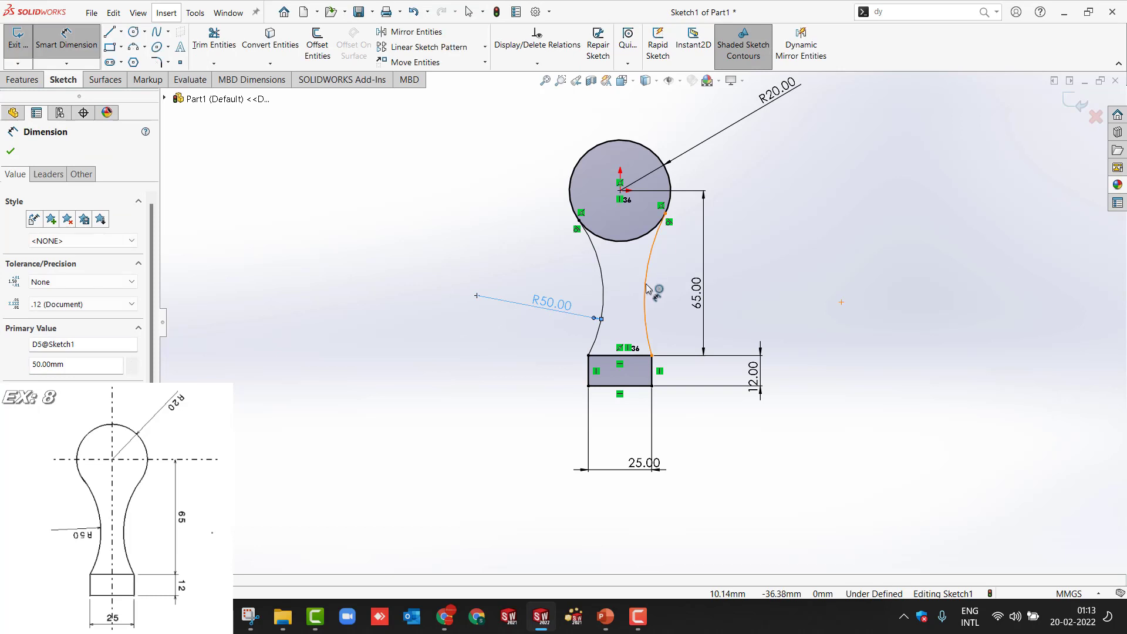
Step: Dimension the right neck arc's radius at 50 mm and fit the whole sketch in view
left_click(648, 296)
left_click(675, 304)
type("50")
key("Return")
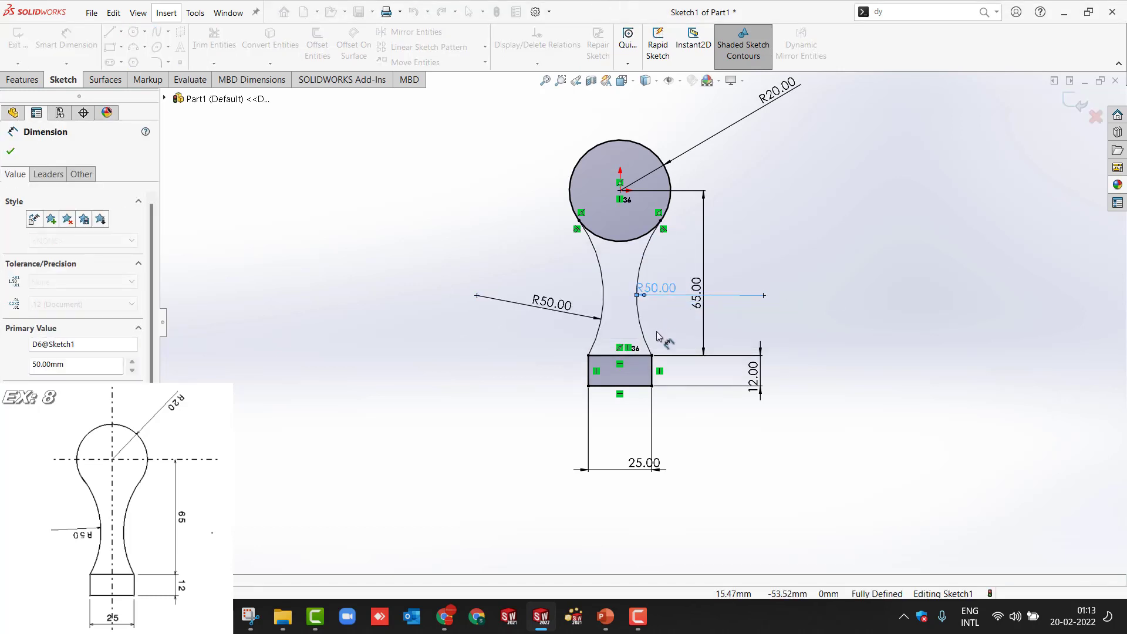
left_click(474, 377)
key("f")
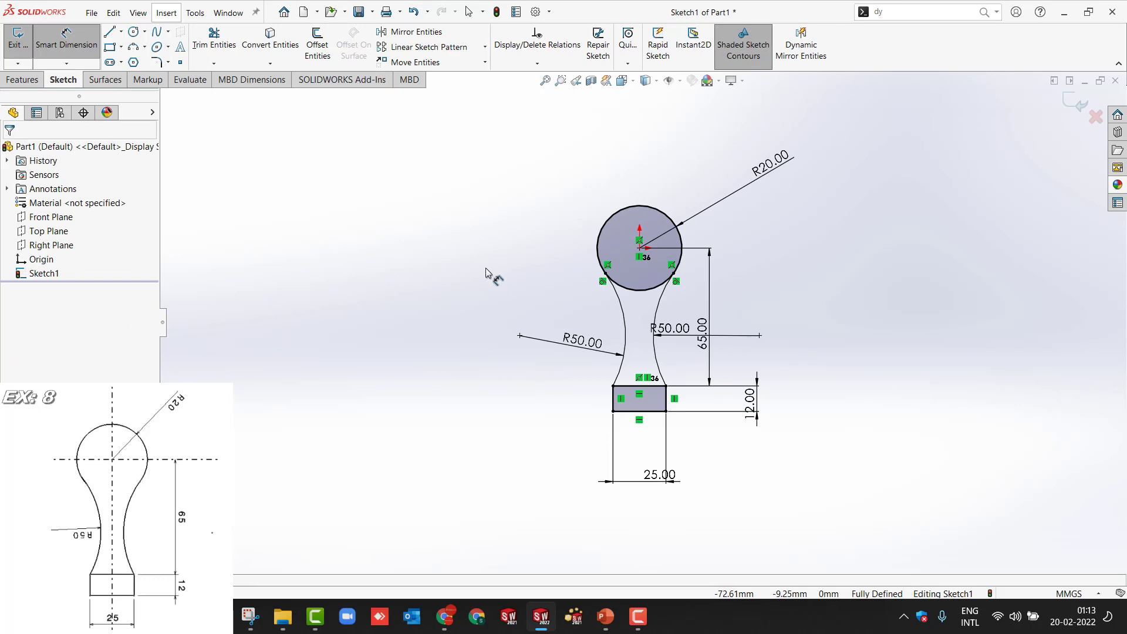
key("Escape")
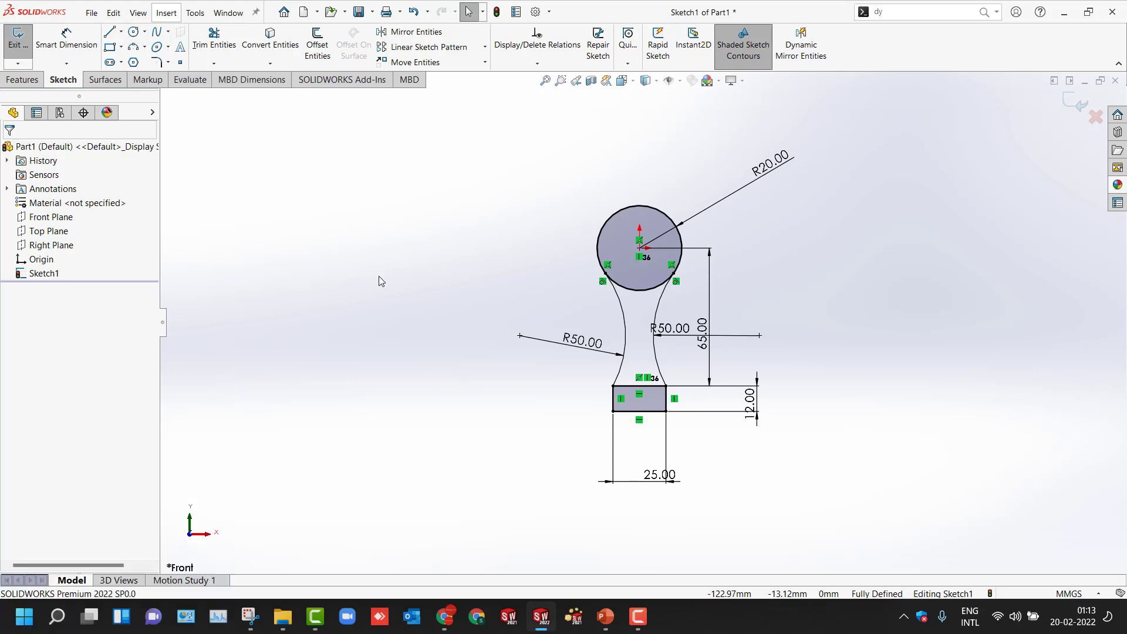
Step: Switch to PowerPoint, show the Quick Tips slide as a slide show and advance to the Summary slide
left_click(605, 616)
left_click(967, 591)
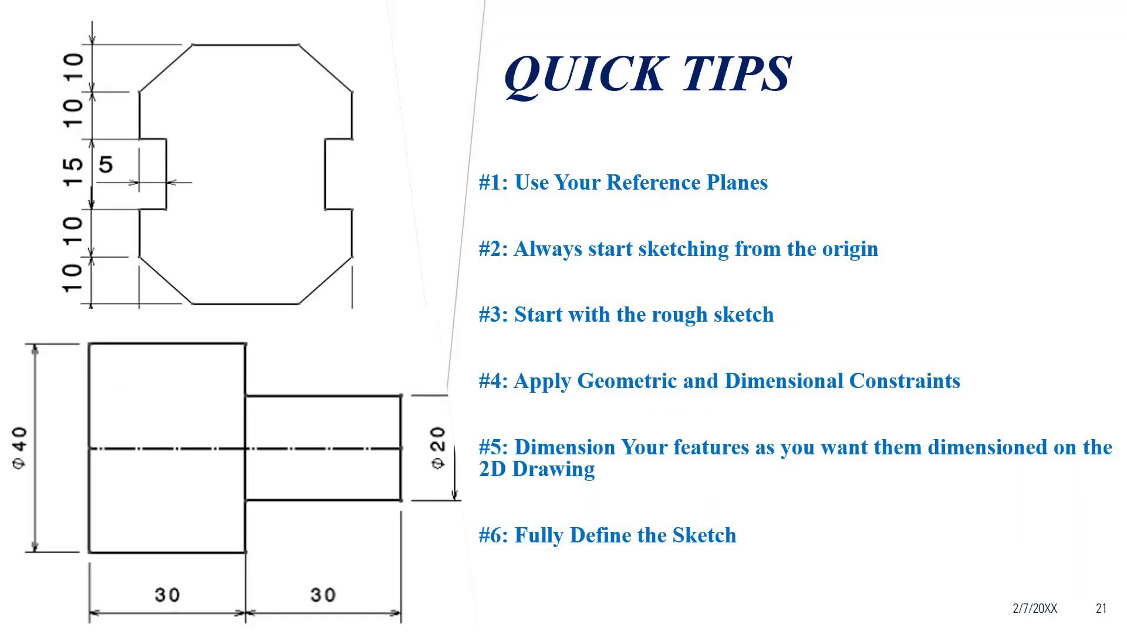
key("Right")
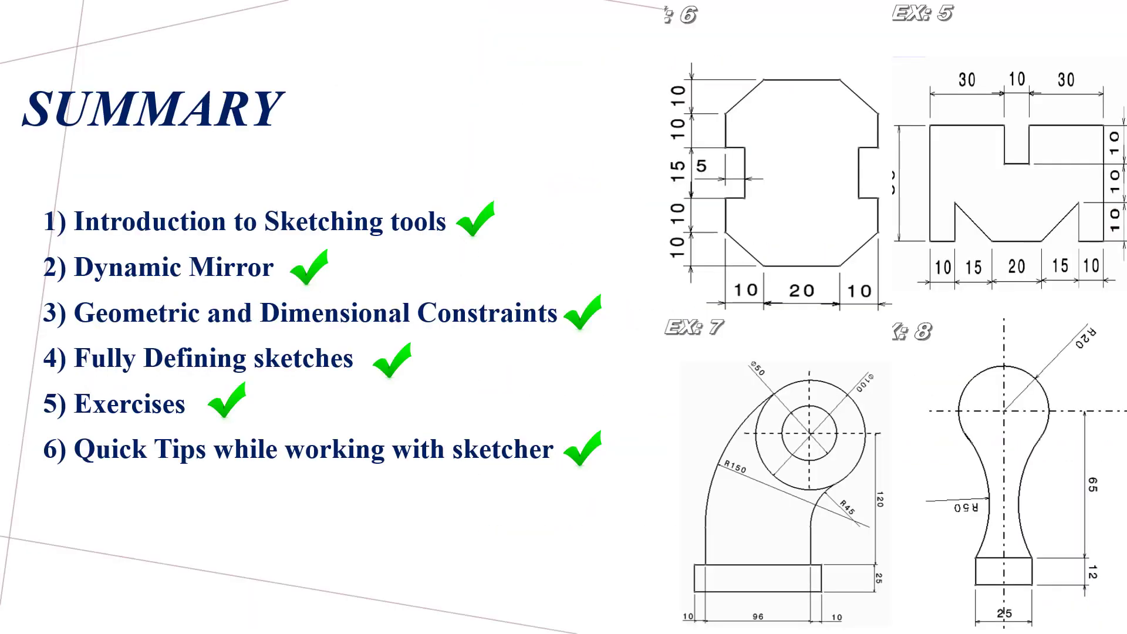